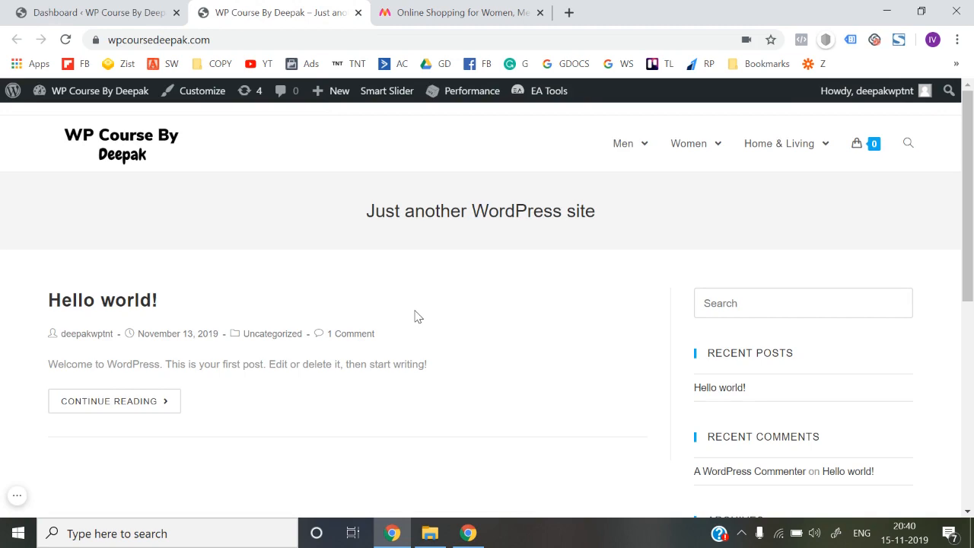
scroll(414, 316, "down", 8)
scroll(414, 316, "up", 8)
scroll(415, 316, "down", 8)
scroll(415, 316, "up", 8)
Go to the WordPress dashboard and open the WooCommerce shipping settings.
left_click(91, 11)
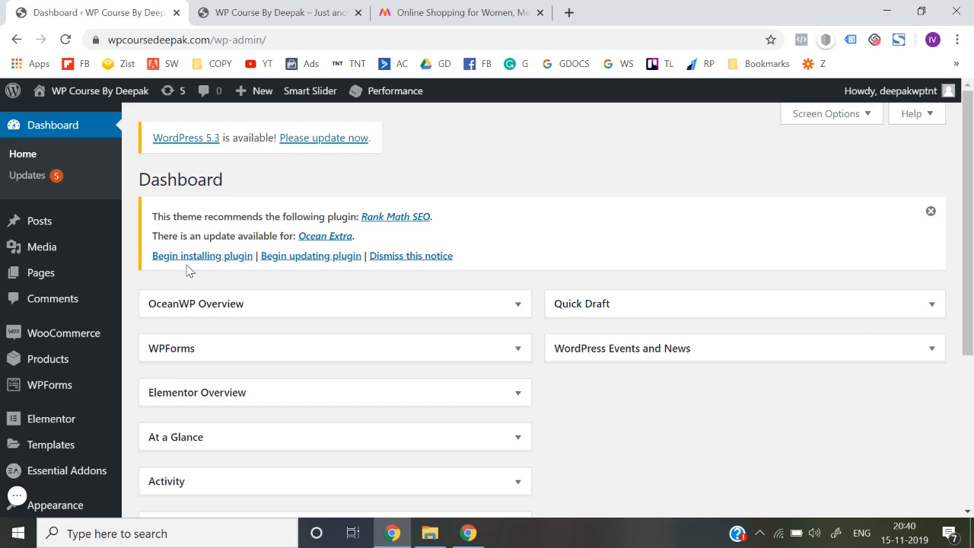
mouse_move(93, 341)
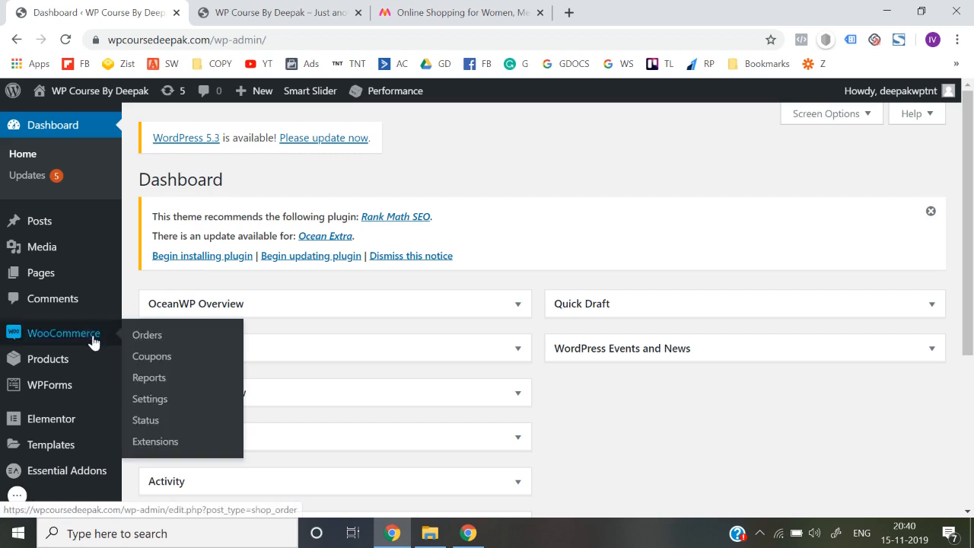
left_click(158, 401)
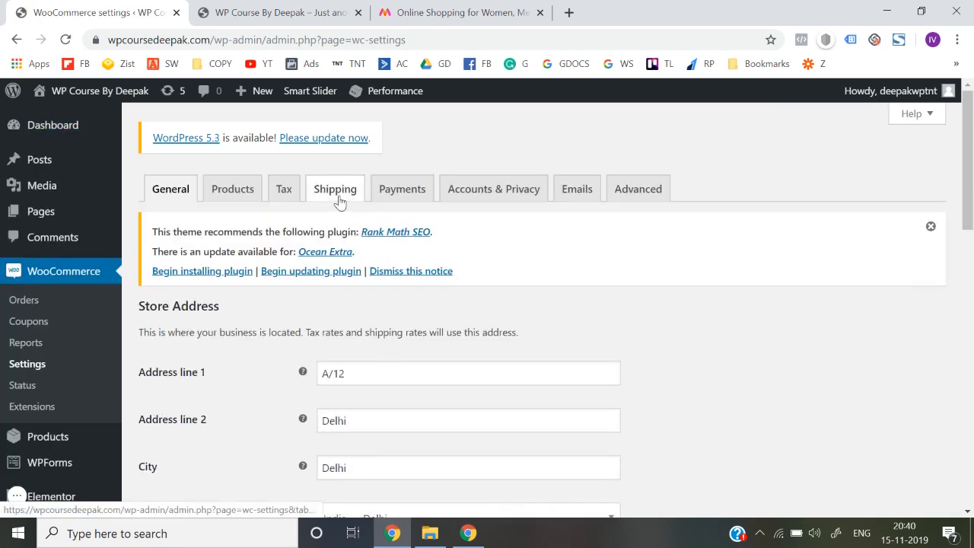
left_click(338, 199)
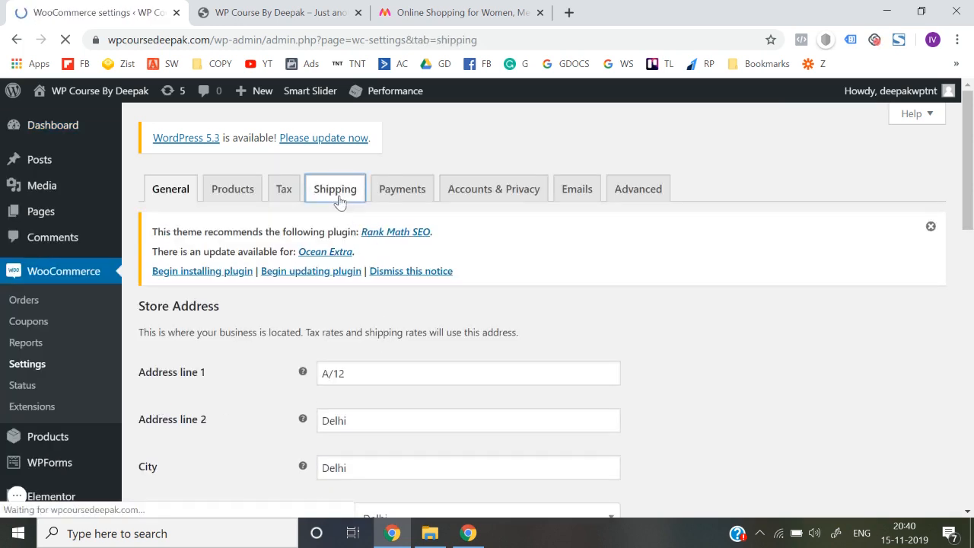
scroll(425, 386, "down", 1)
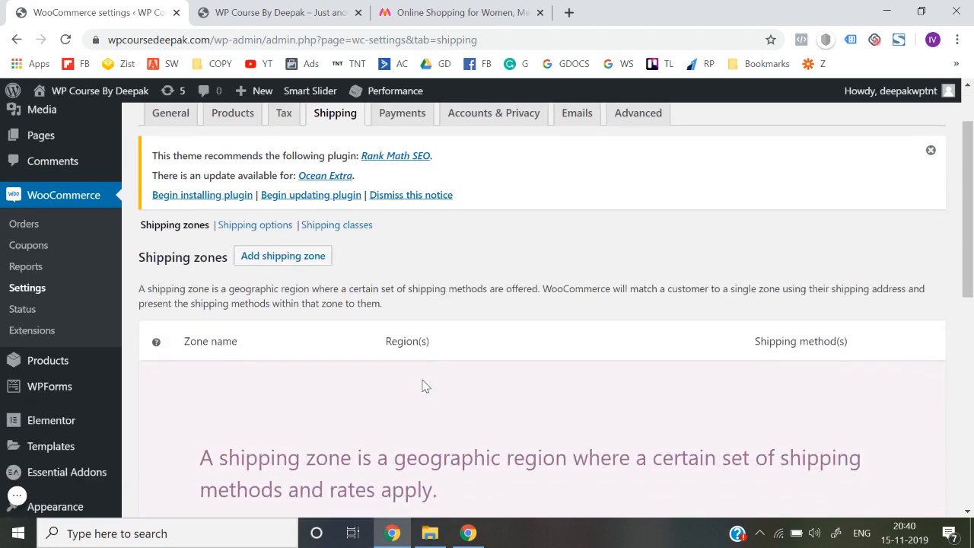
Add a shipping zone named "Shipping - India" with India as its zone region.
left_click(303, 257)
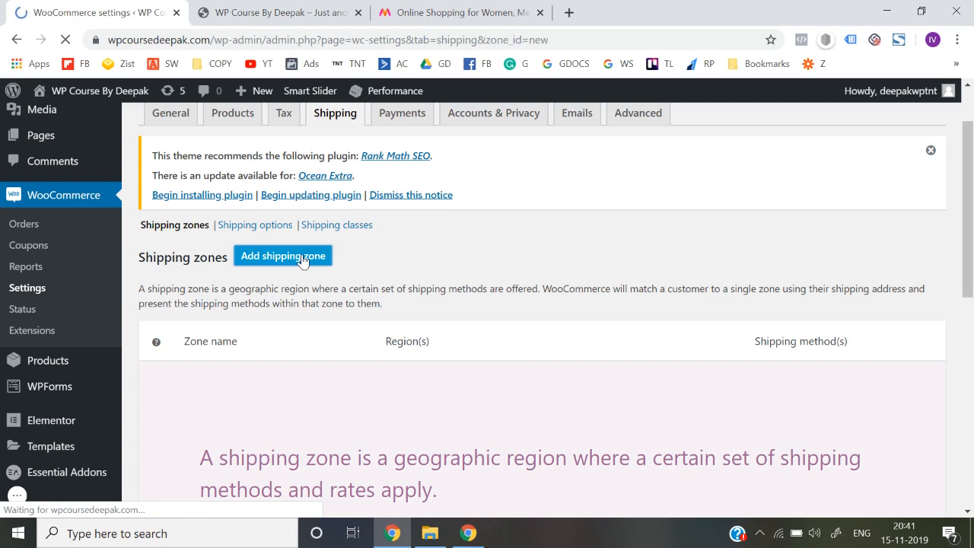
scroll(424, 320, "down", 2)
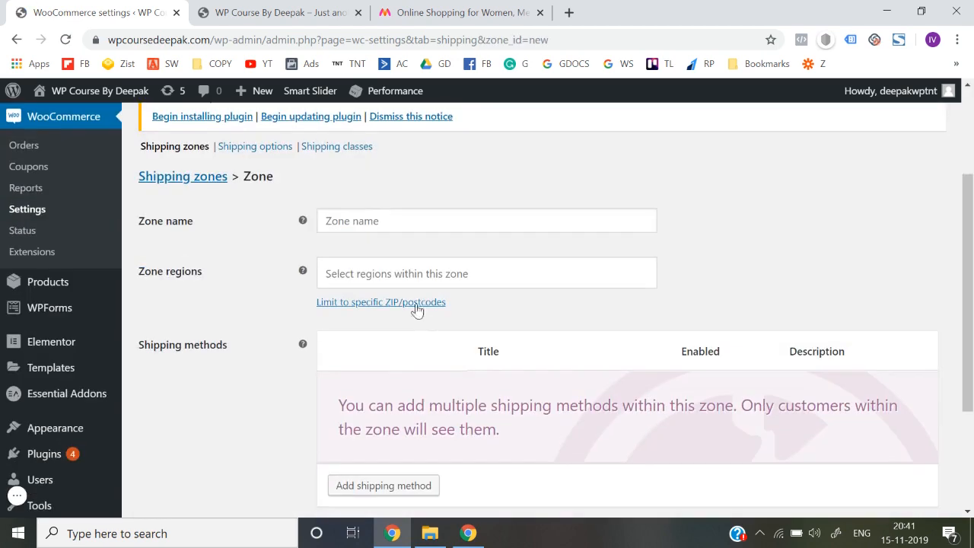
left_click(348, 230)
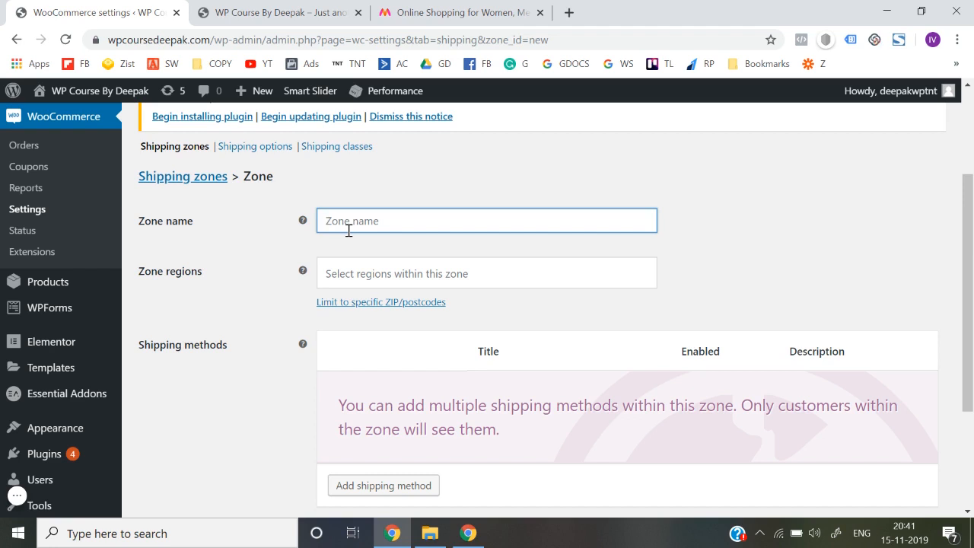
type("Shipp")
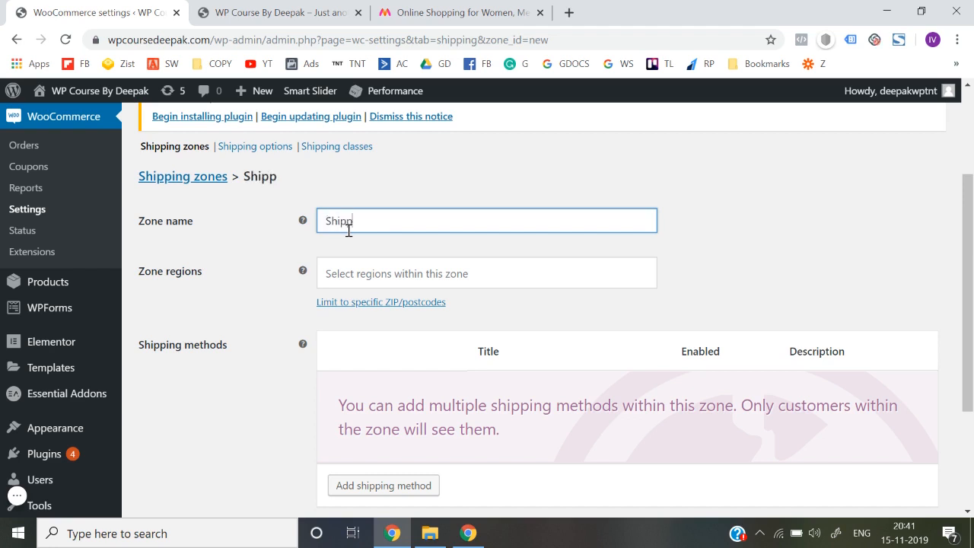
type("ing  - India")
left_click(739, 274)
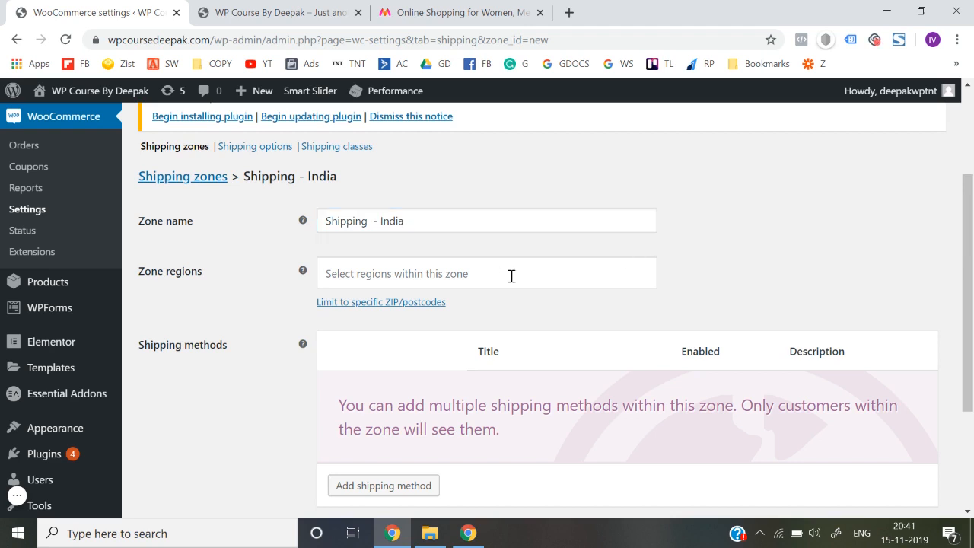
left_click(506, 276)
type("India")
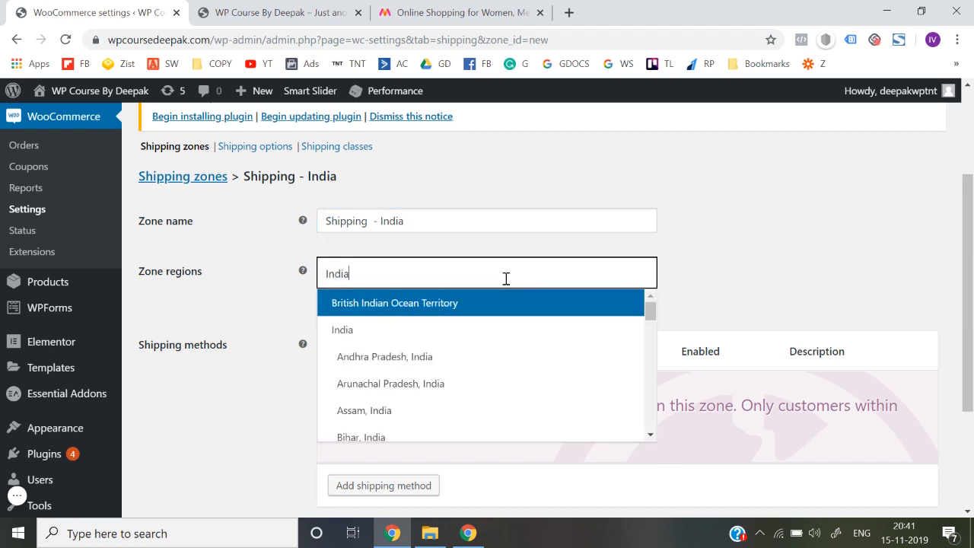
left_click(383, 340)
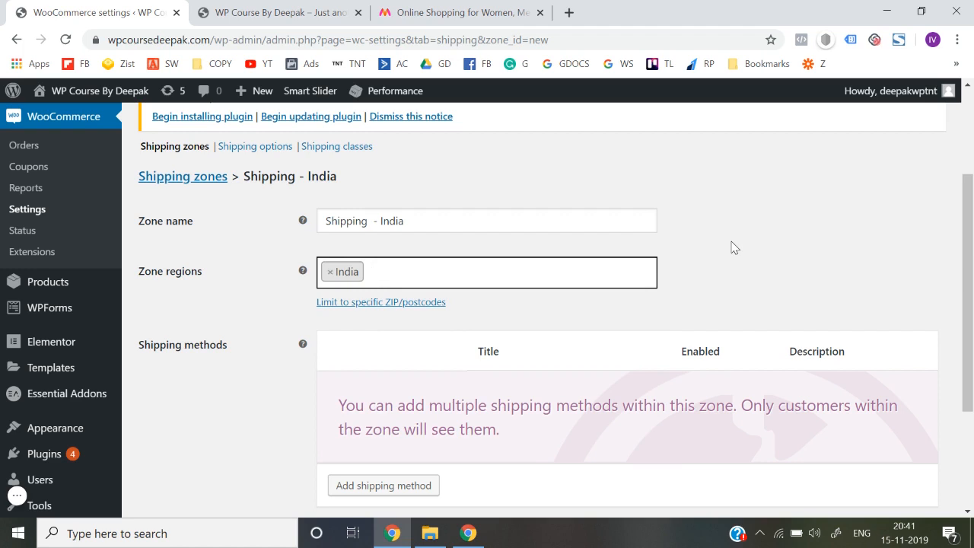
Look through the available shipping methods and add Flat rate to the India zone.
scroll(735, 248, "down", 2)
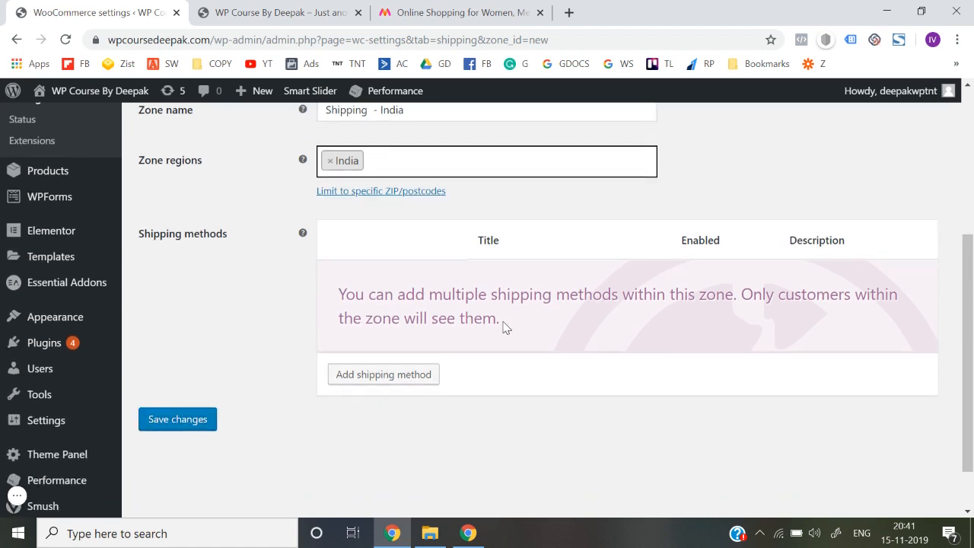
left_click(418, 373)
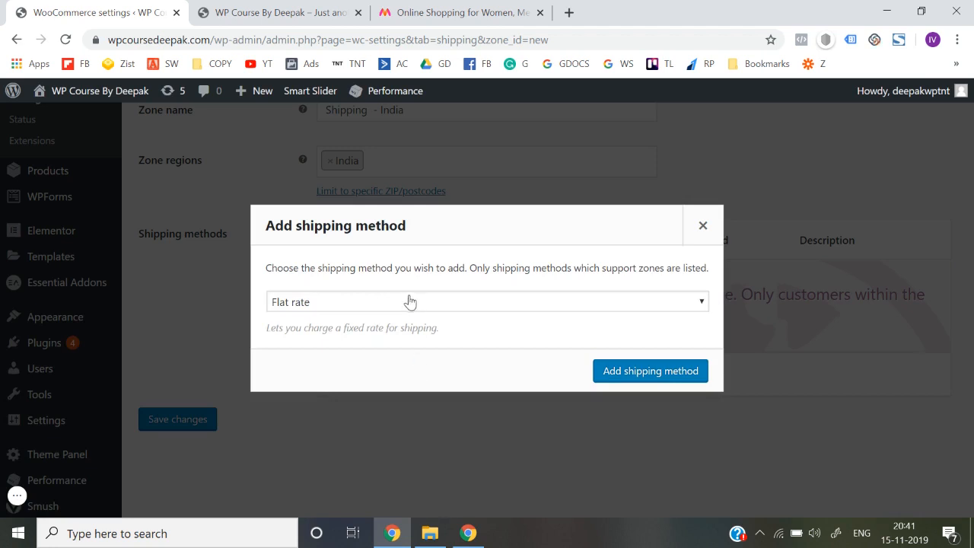
left_click(400, 309)
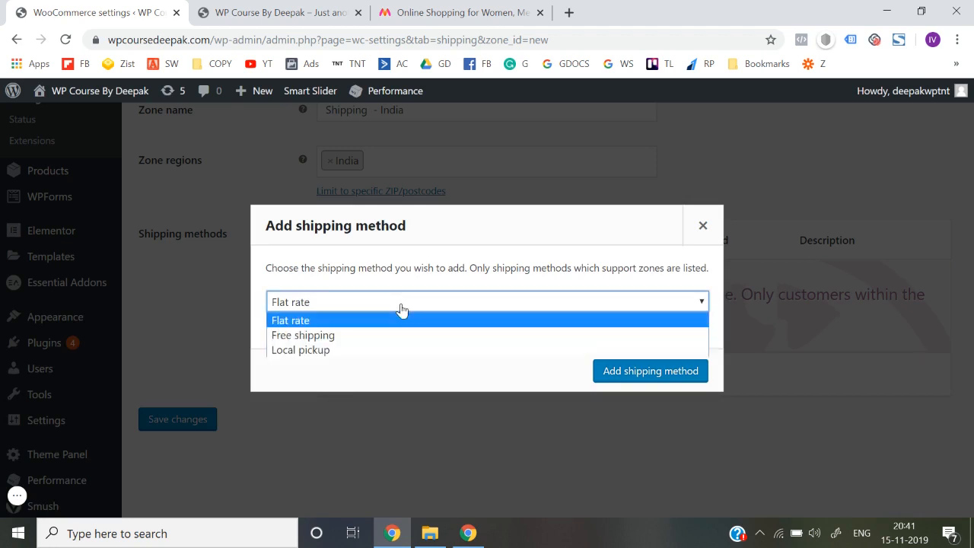
left_click(367, 343)
left_click(349, 307)
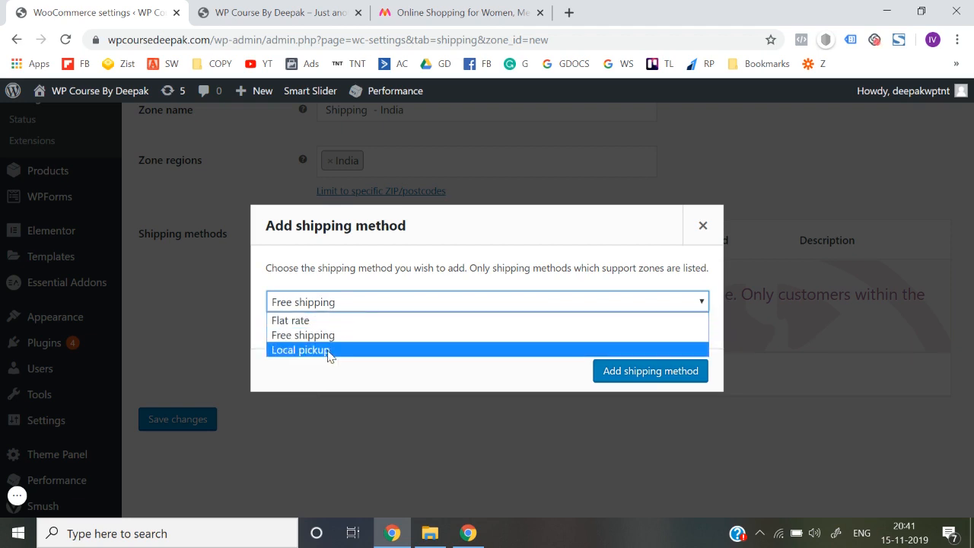
left_click(326, 350)
left_click(330, 293)
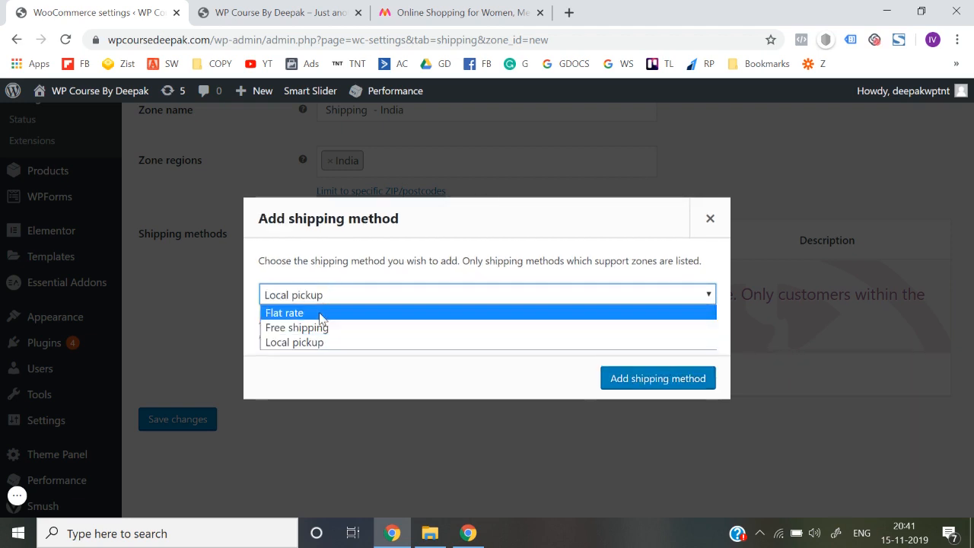
left_click(323, 312)
left_click(632, 372)
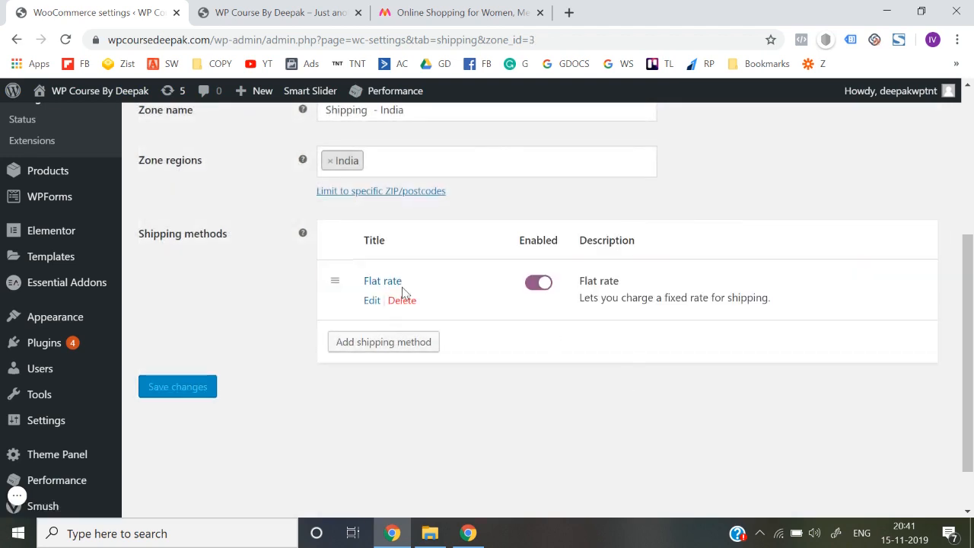
Edit the Flat rate shipping method, choose Taxable as the tax status and save its settings.
left_click(371, 301)
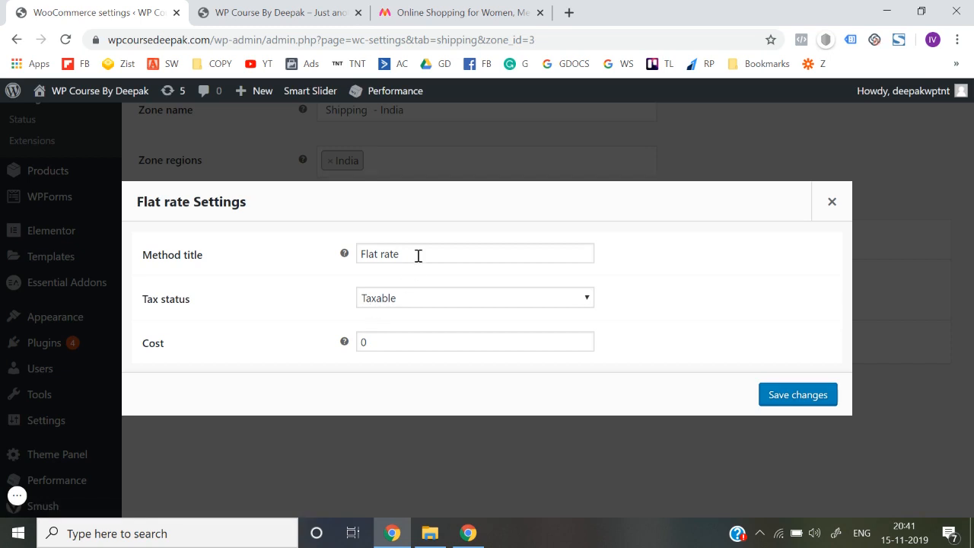
left_click(395, 301)
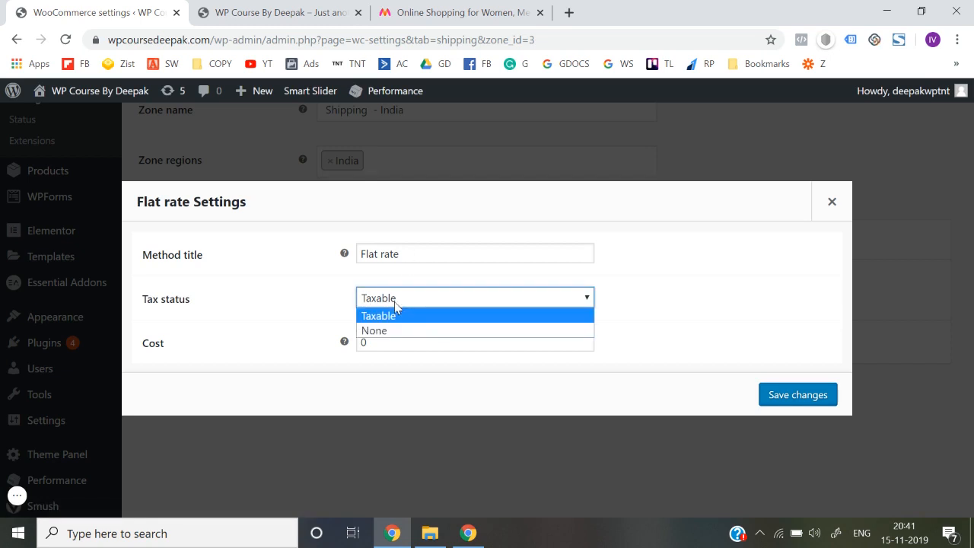
left_click(391, 319)
double_click(380, 344)
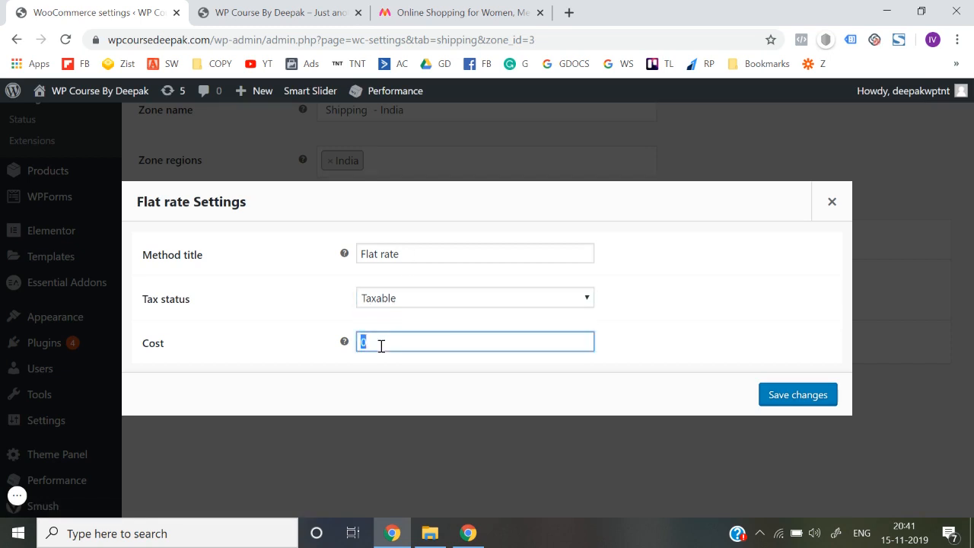
left_click(794, 393)
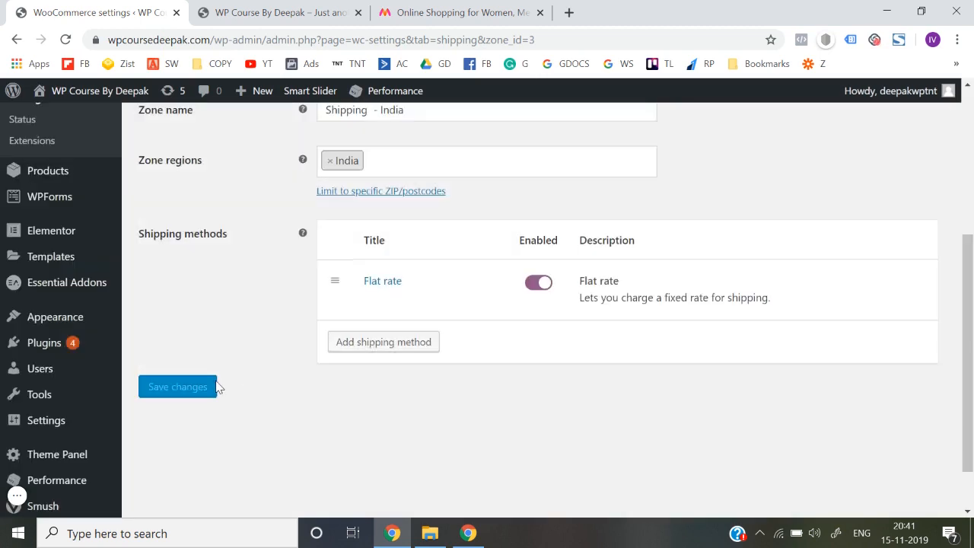
scroll(216, 387, "up", 4)
scroll(215, 386, "down", 5)
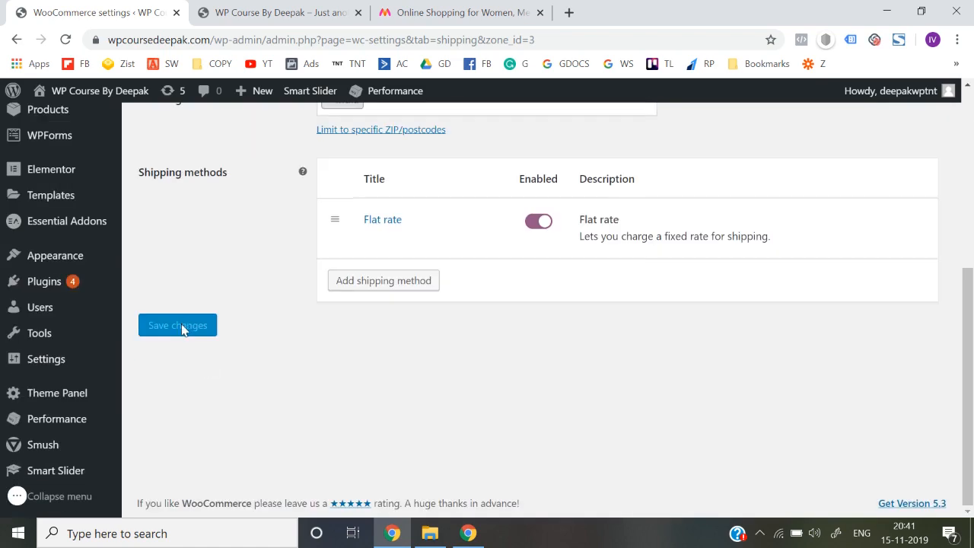
scroll(183, 329, "up", 5)
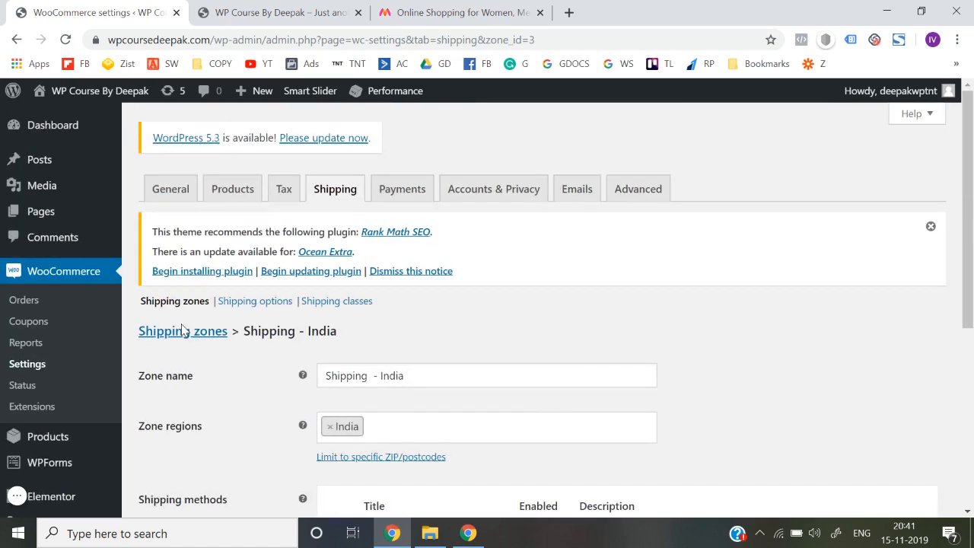
Open the form for adding a new WooCommerce product.
mouse_move(74, 219)
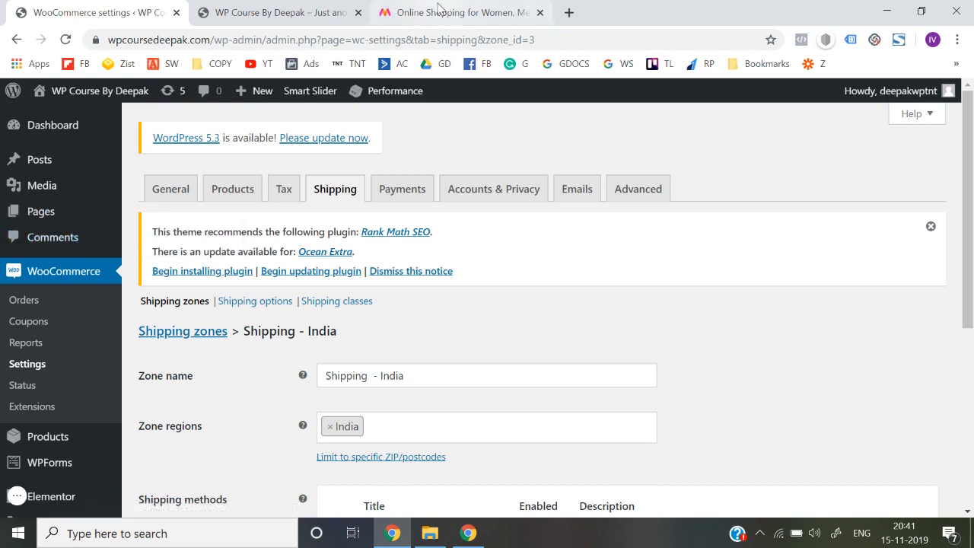
scroll(130, 313, "down", 1)
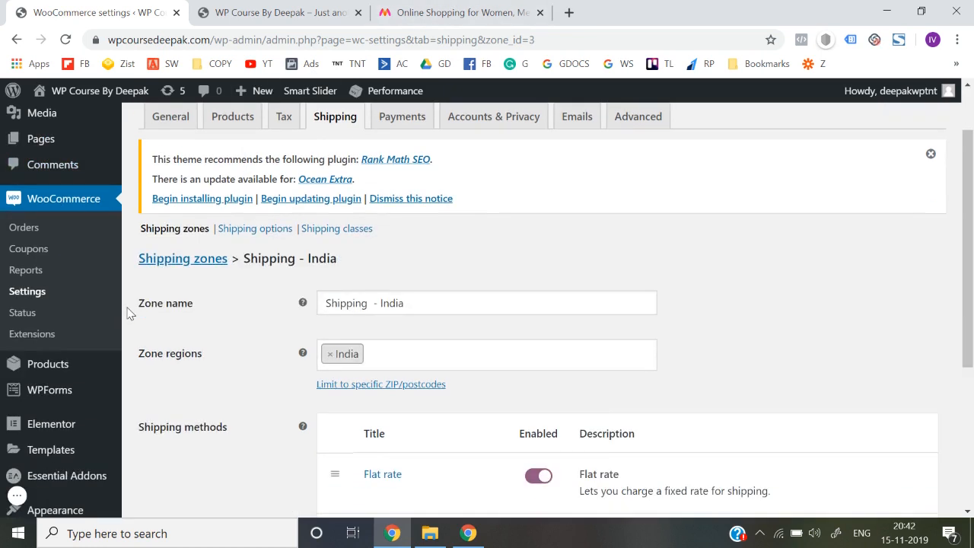
mouse_move(76, 374)
left_click(163, 388)
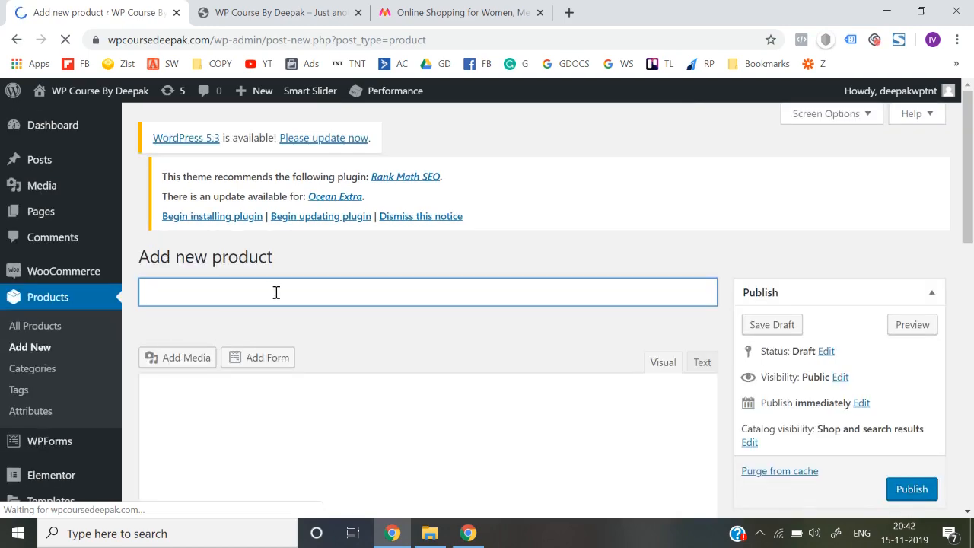
Switch to the Myntra website, browse men's T-shirts and open the Moda Rapido maroon printed round neck T-shirt.
left_click(457, 13)
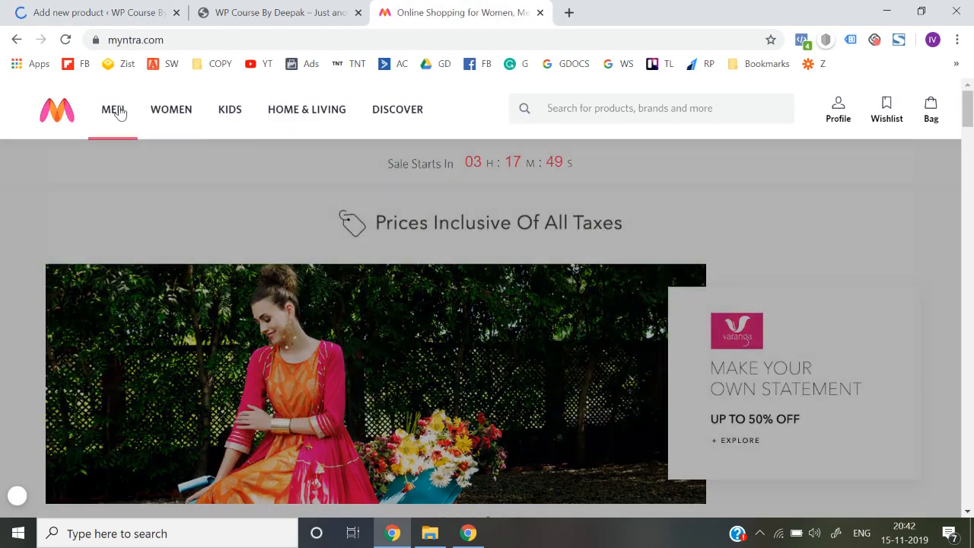
mouse_move(118, 112)
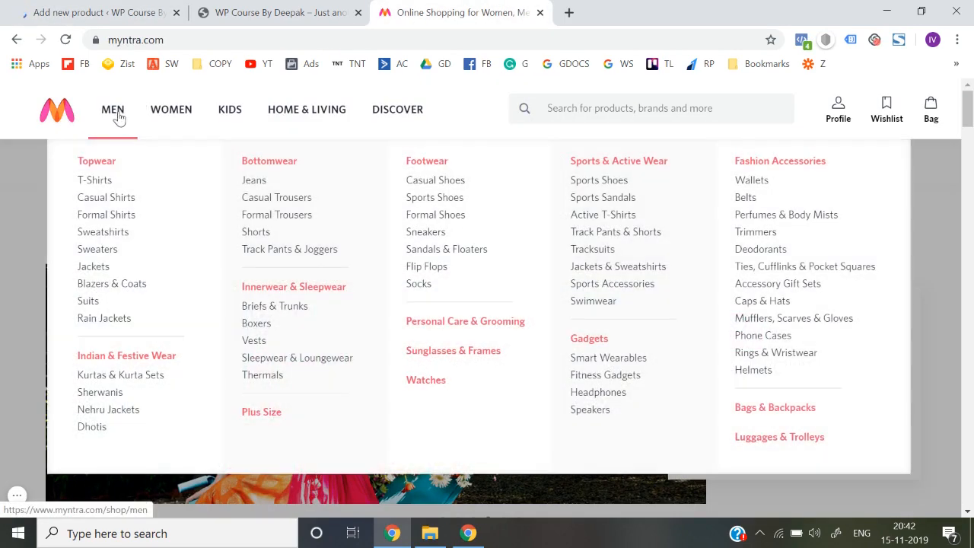
left_click(96, 183)
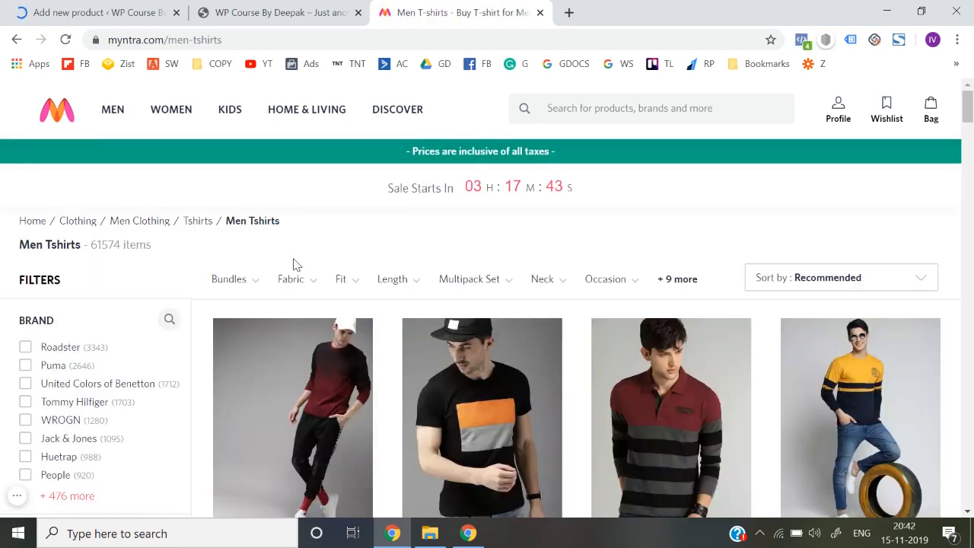
scroll(341, 384, "down", 1)
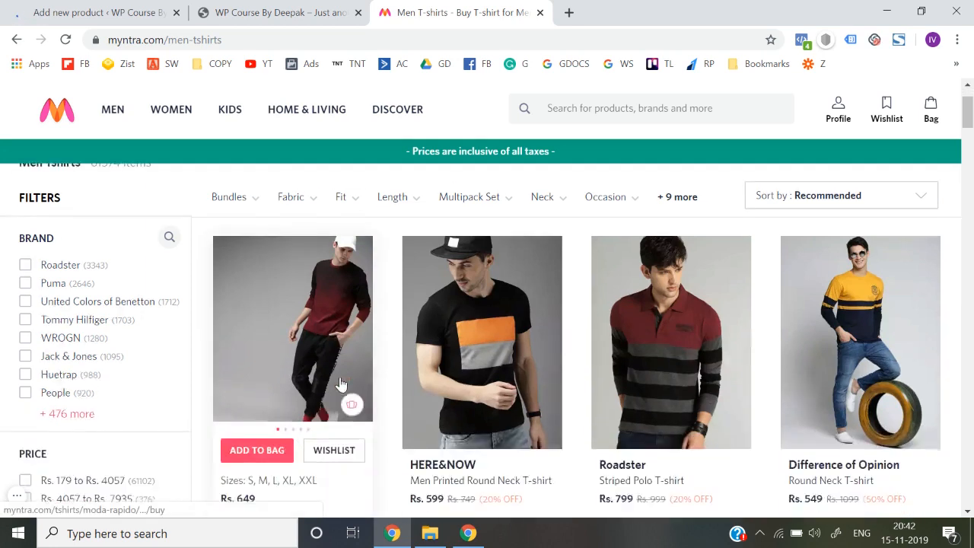
scroll(341, 385, "up", 1)
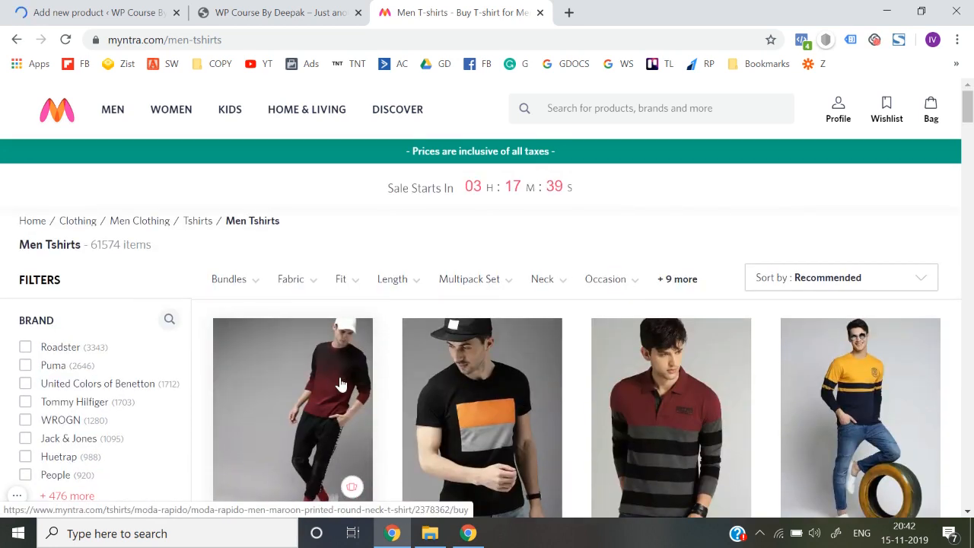
scroll(342, 384, "down", 2)
left_click(318, 297)
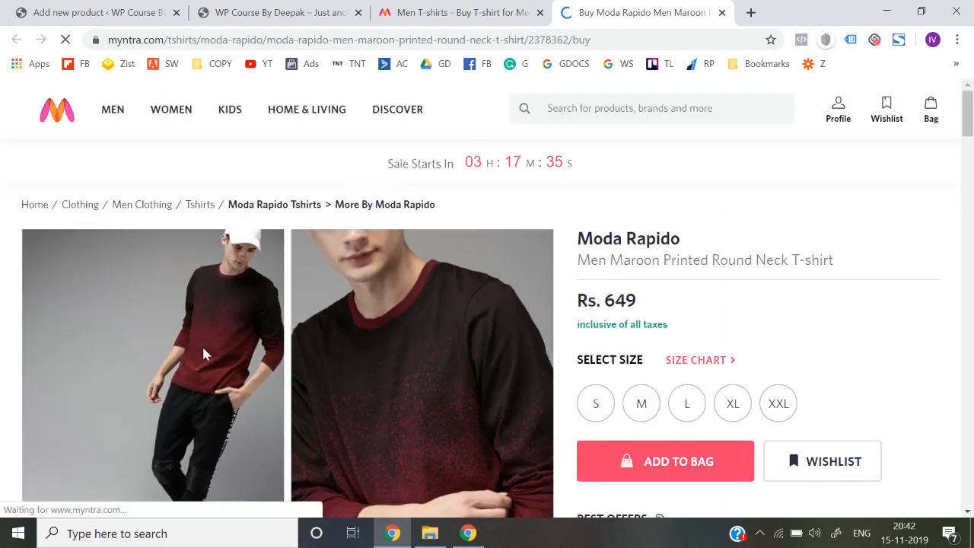
Enlarge the T-shirt's first product photo and open the image in a new browser tab.
left_click(203, 351)
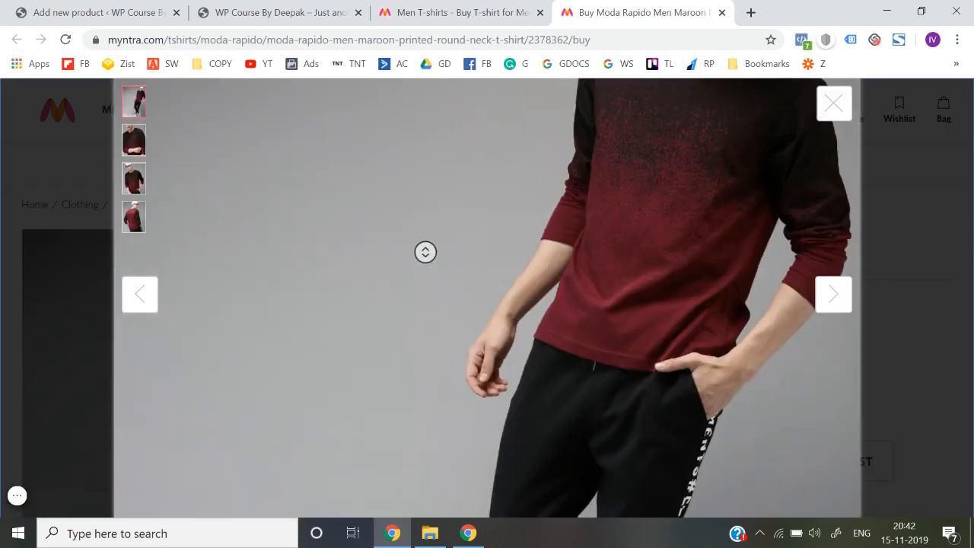
right_click(415, 240)
left_click(426, 252)
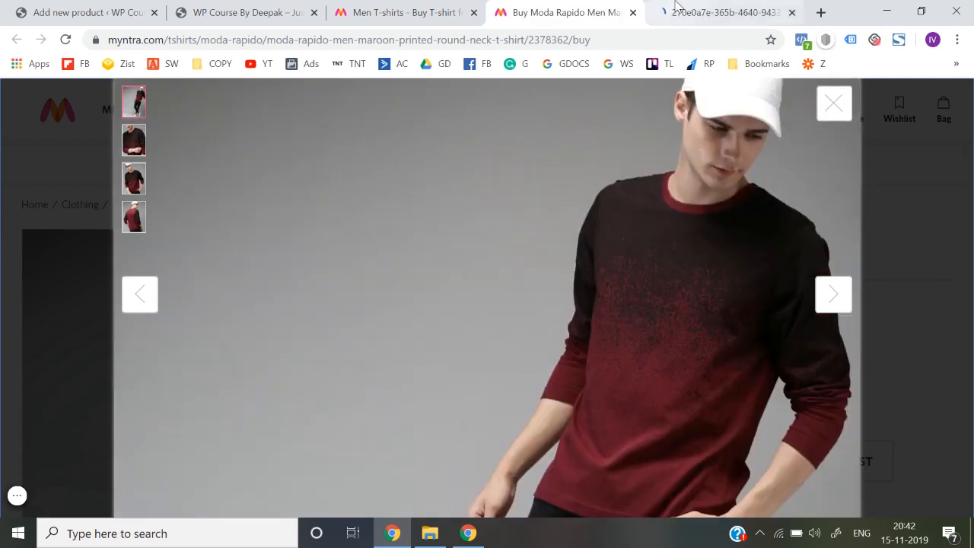
Save the opened full-length T-shirt photo as a JPEG named 1 in the Images folder on the Desktop.
key("ctrl+Tab")
right_click(422, 287)
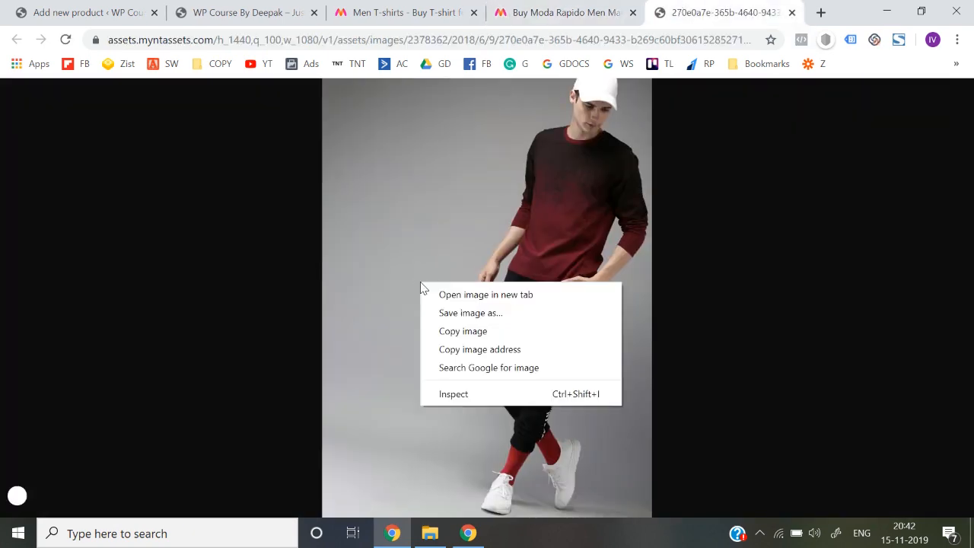
left_click(442, 312)
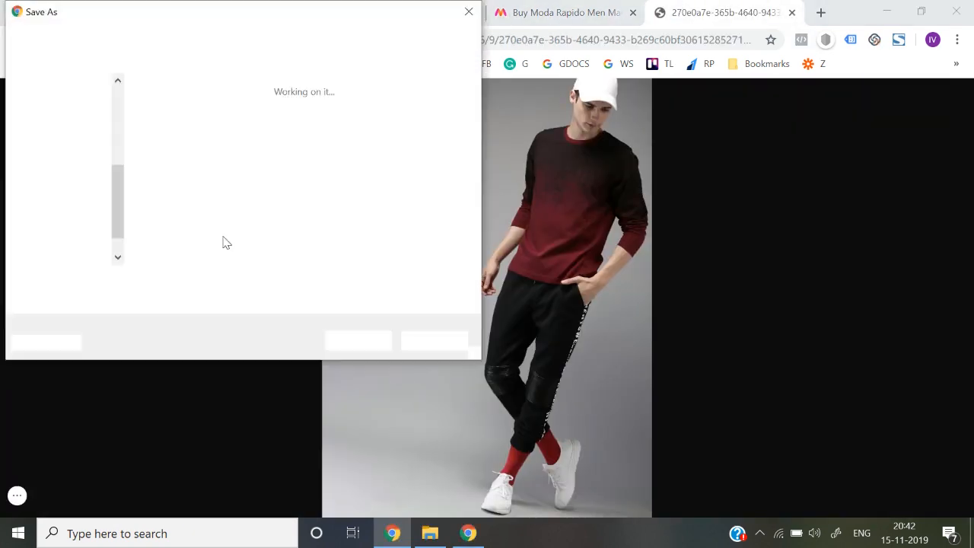
double_click(266, 135)
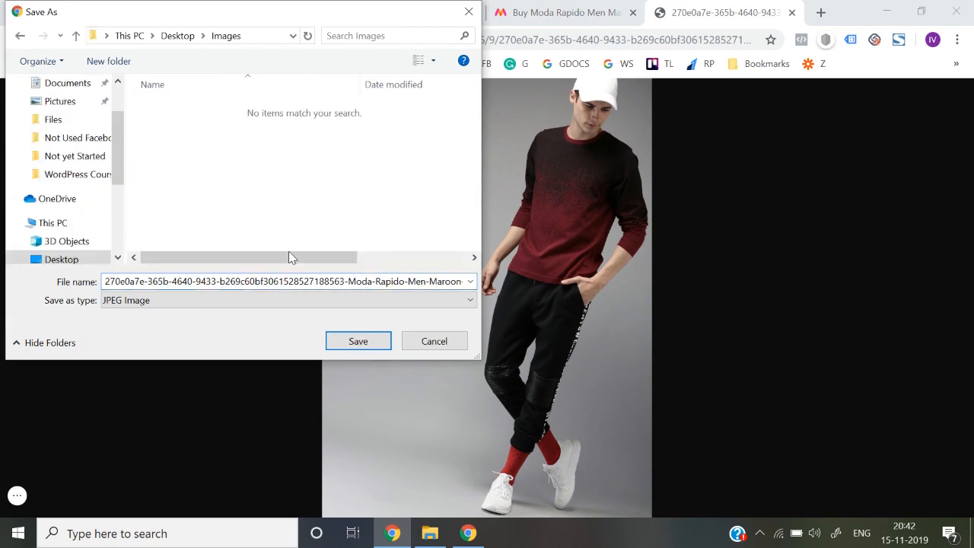
left_click(322, 281)
key("ctrl+a")
key("Return")
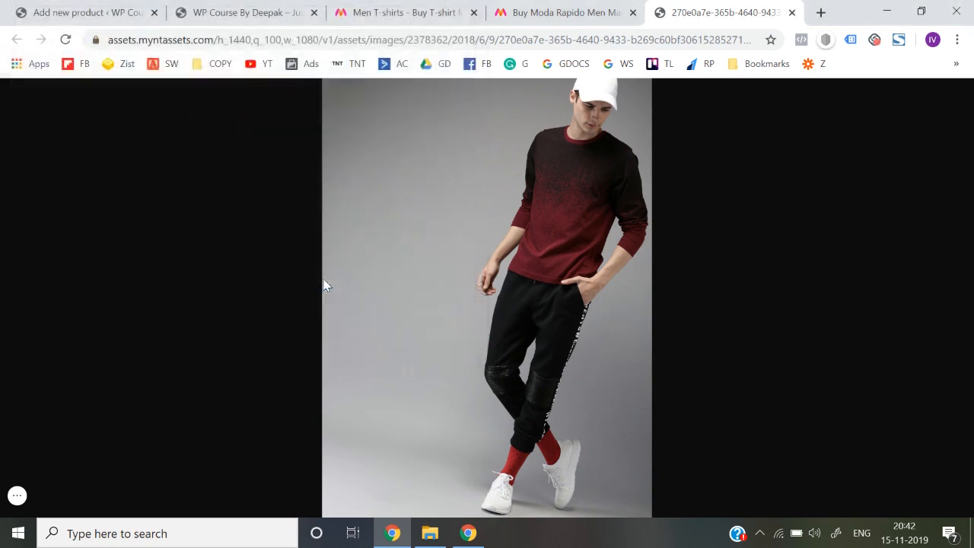
Return to the Myntra product page and save the second T-shirt photo as 2 in the Images folder.
key("ctrl+shift+Tab")
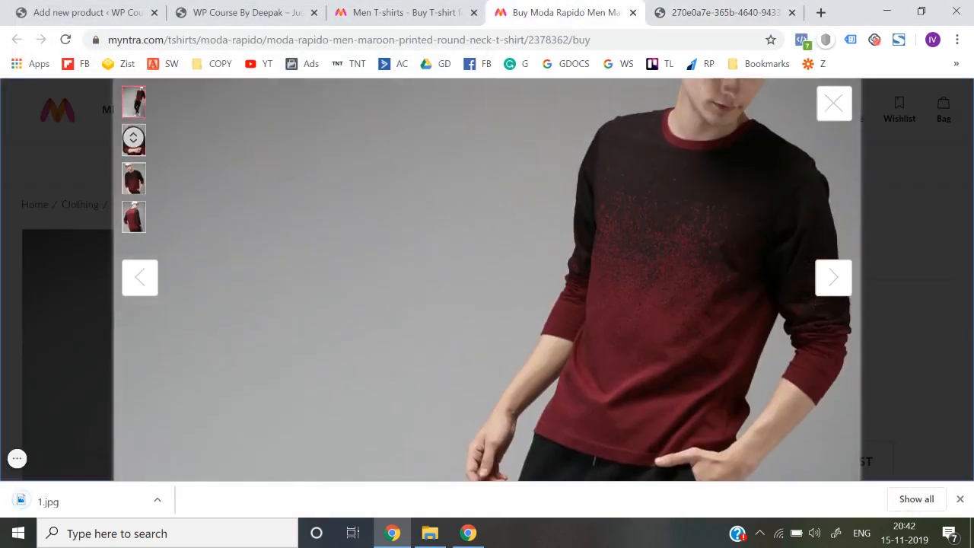
left_click(133, 137)
right_click(281, 200)
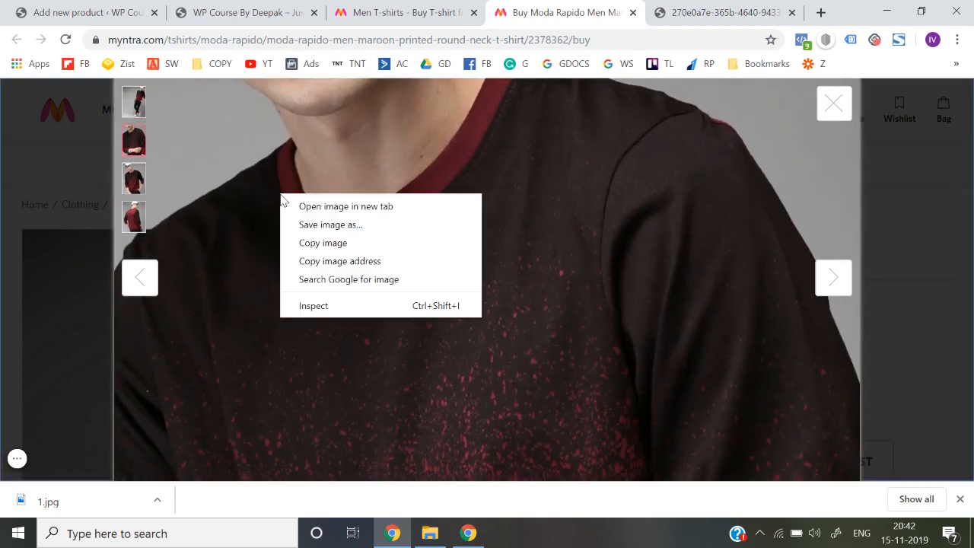
left_click(311, 225)
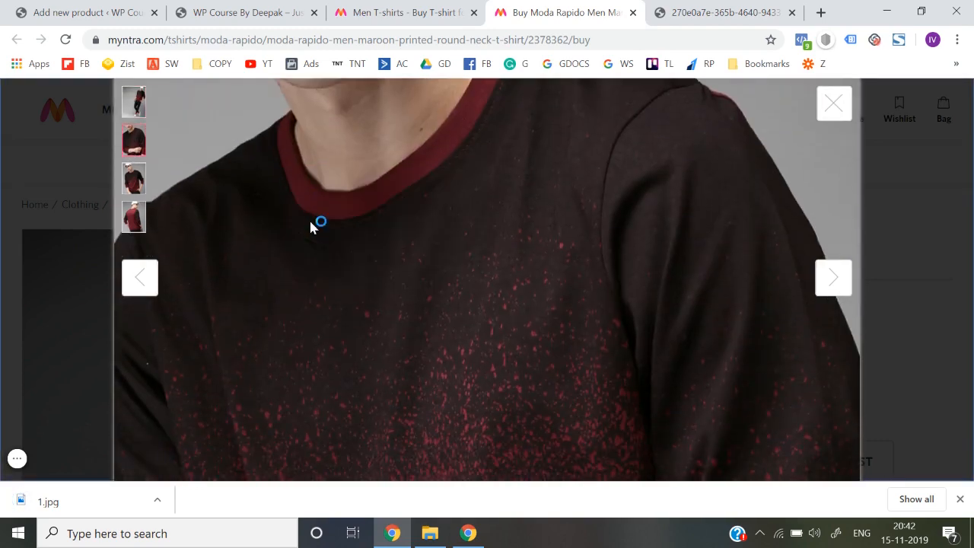
type("2")
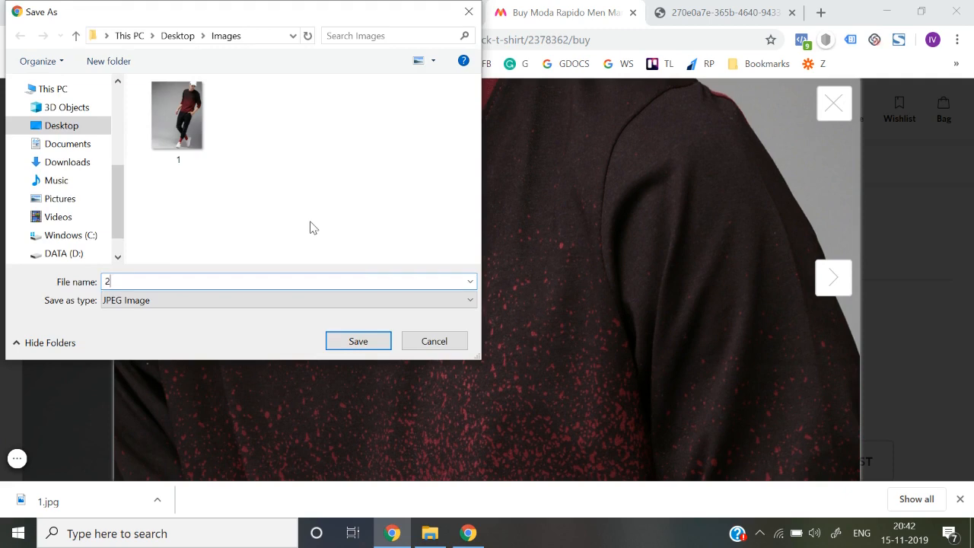
key("Return")
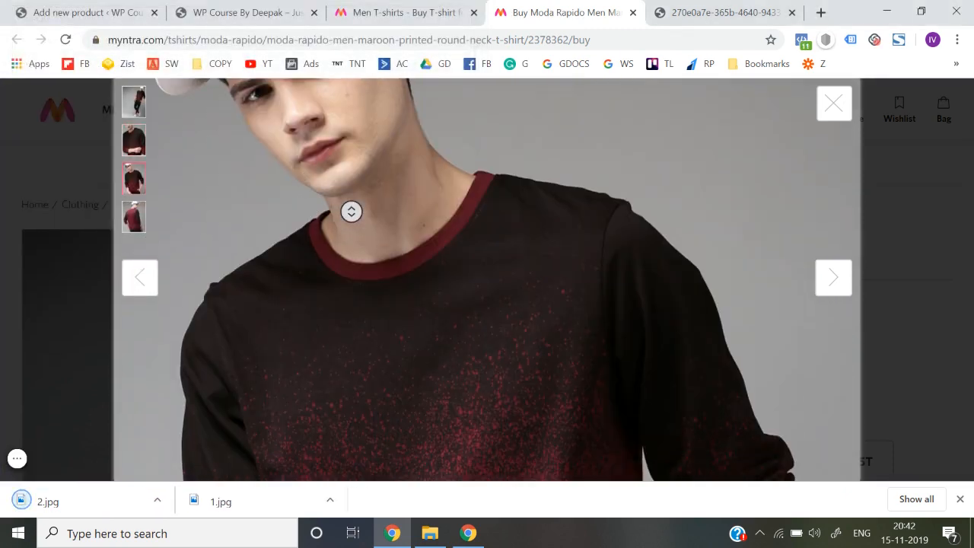
Save the third T-shirt photo as 3 in the same Images folder.
right_click(340, 200)
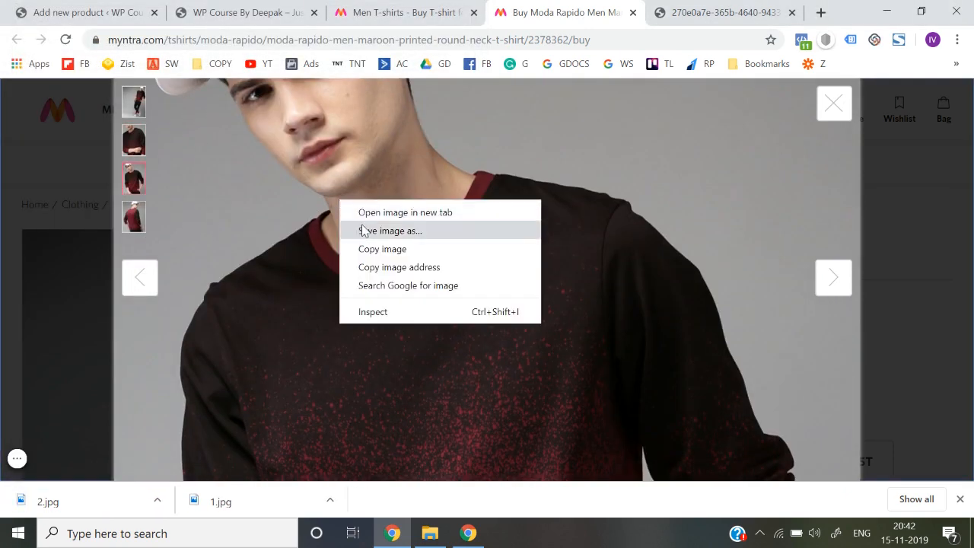
left_click(363, 230)
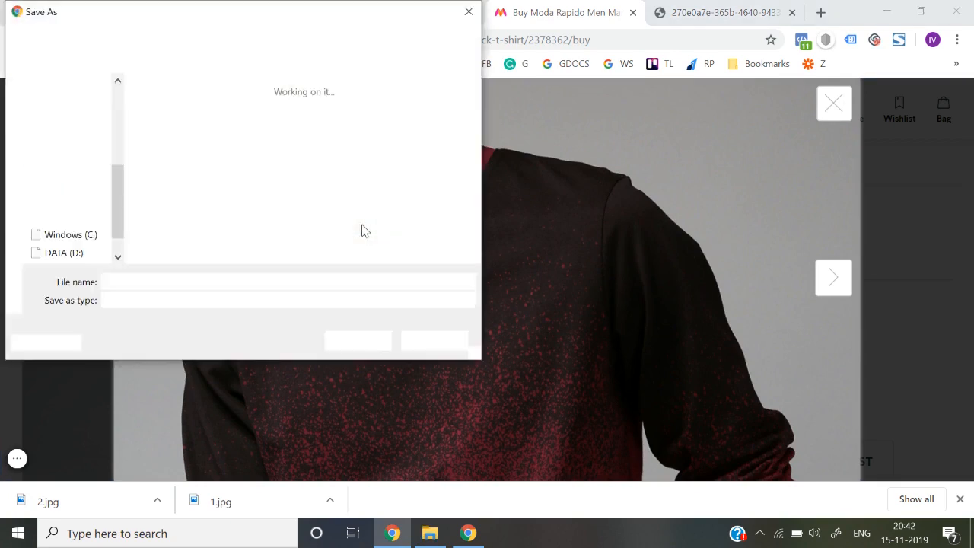
type("3")
key("Return")
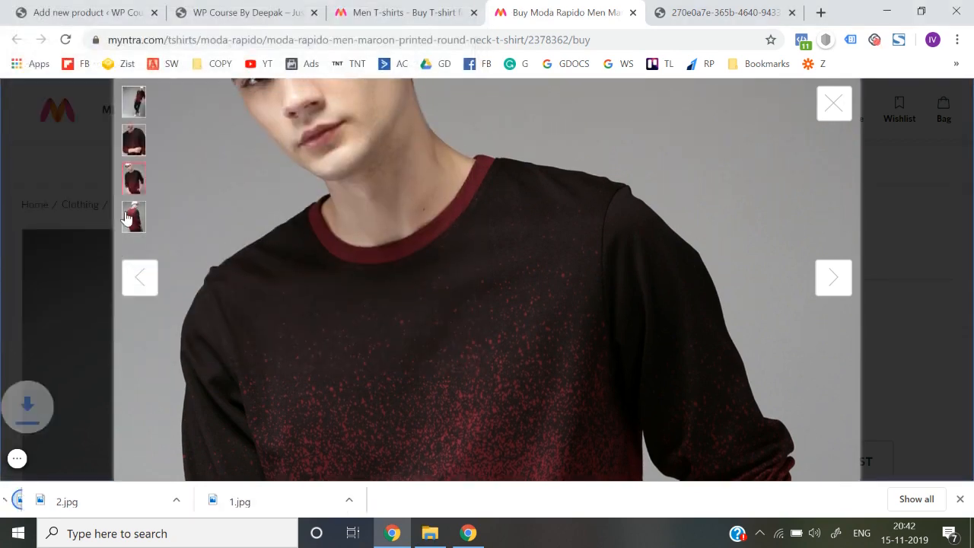
Save the T-shirt's back-view photo as 4 in the Images folder, then close the enlarged photo view and the downloads bar.
left_click(132, 219)
right_click(339, 235)
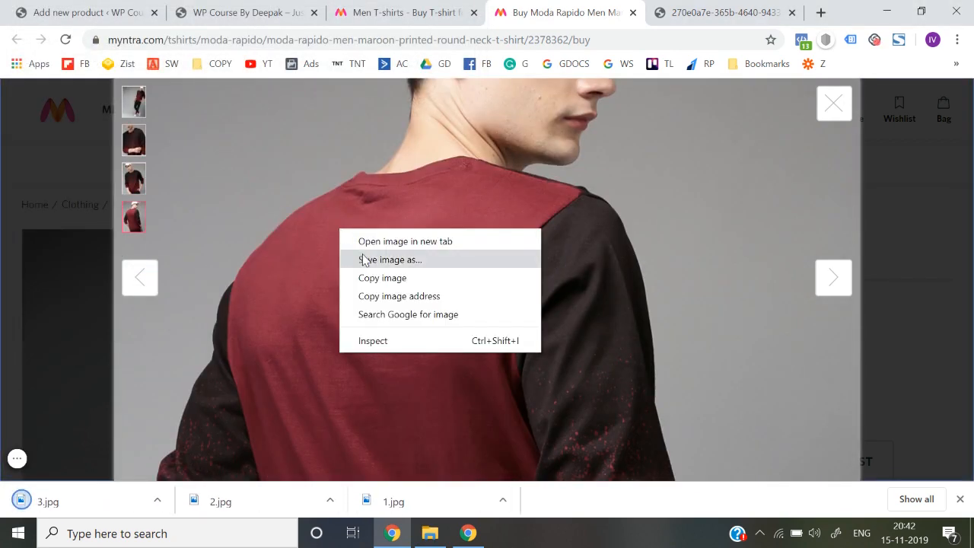
left_click(362, 254)
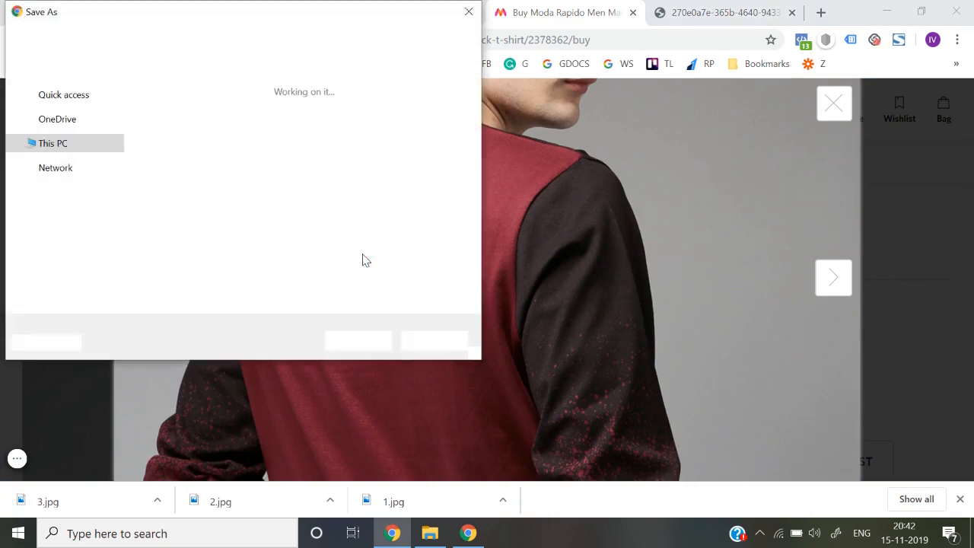
type("4")
key("Return")
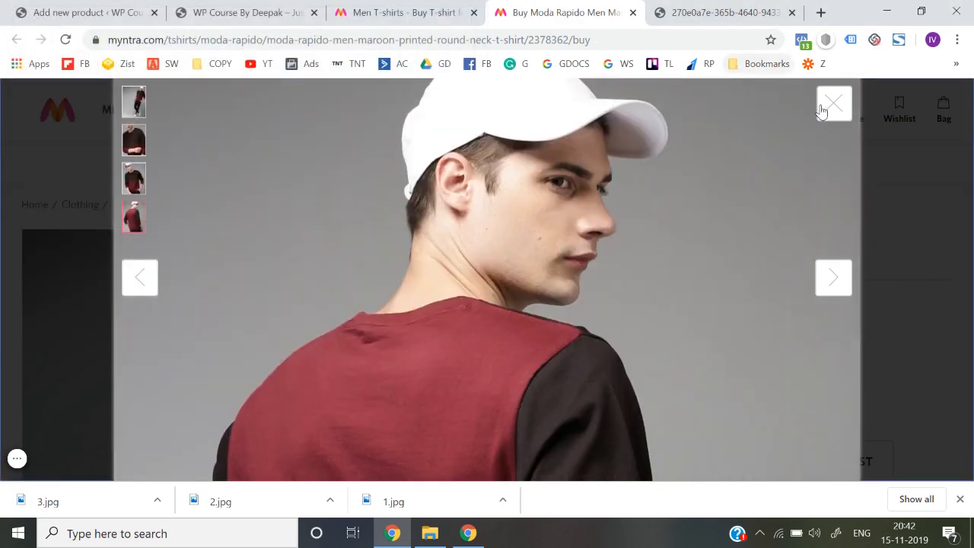
left_click(829, 107)
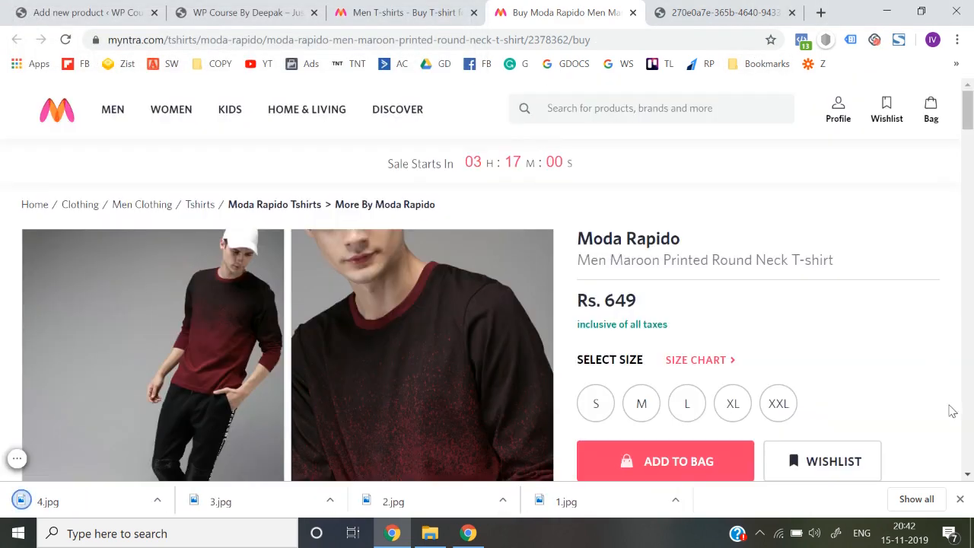
left_click(960, 498)
Copy the brand name Moda Rapido from the Myntra page and paste it as the name of the new WooCommerce product.
left_click_drag(585, 240, 680, 232)
key("ctrl+c")
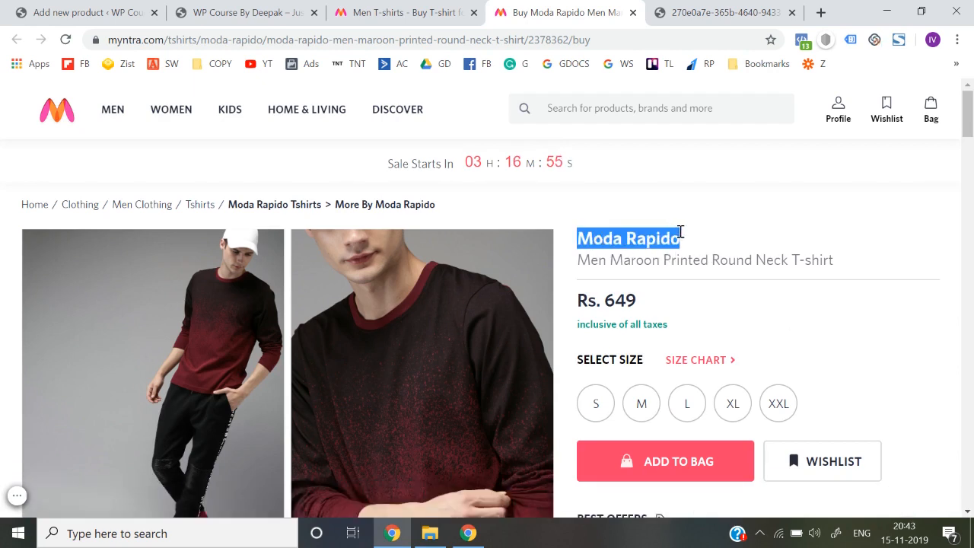
left_click(83, 12)
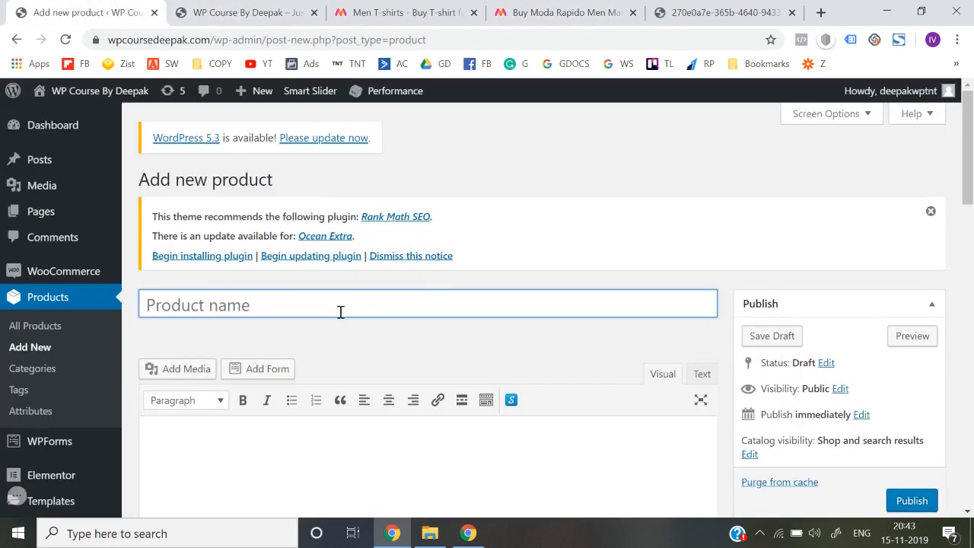
key("ctrl+v")
Upload images 1, 2, 3 and 4 from the Desktop Images folder and add them to the product gallery.
scroll(341, 312, "down", 3)
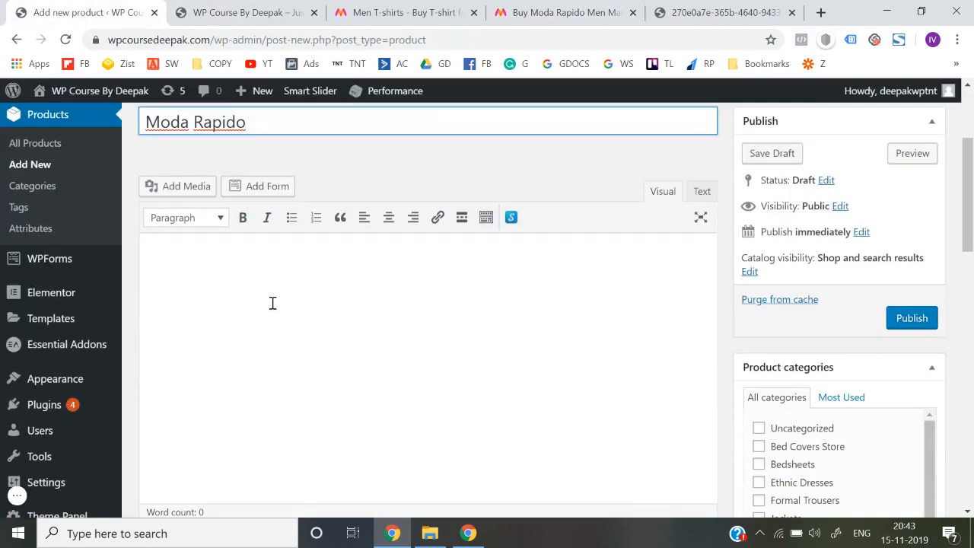
left_click(272, 303)
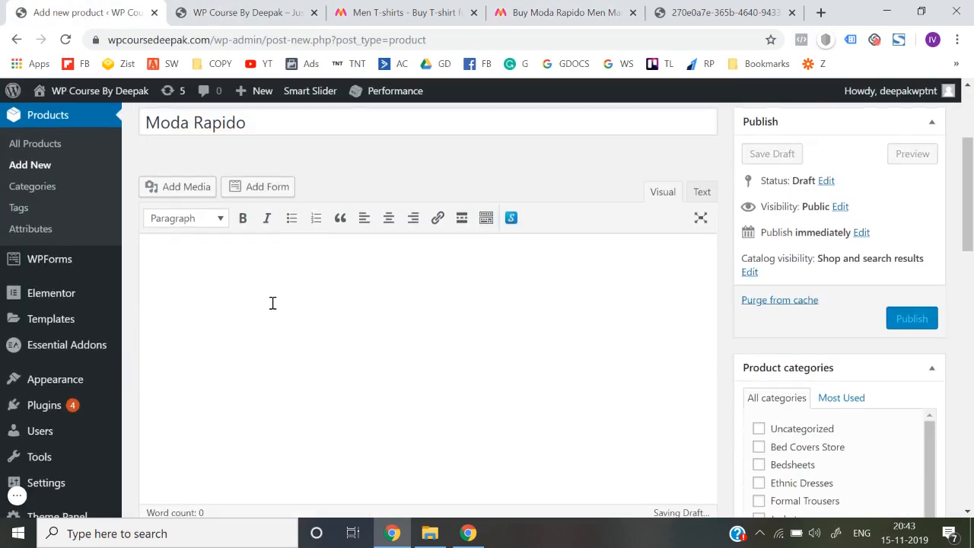
scroll(272, 302, "down", 2)
scroll(273, 303, "down", 9)
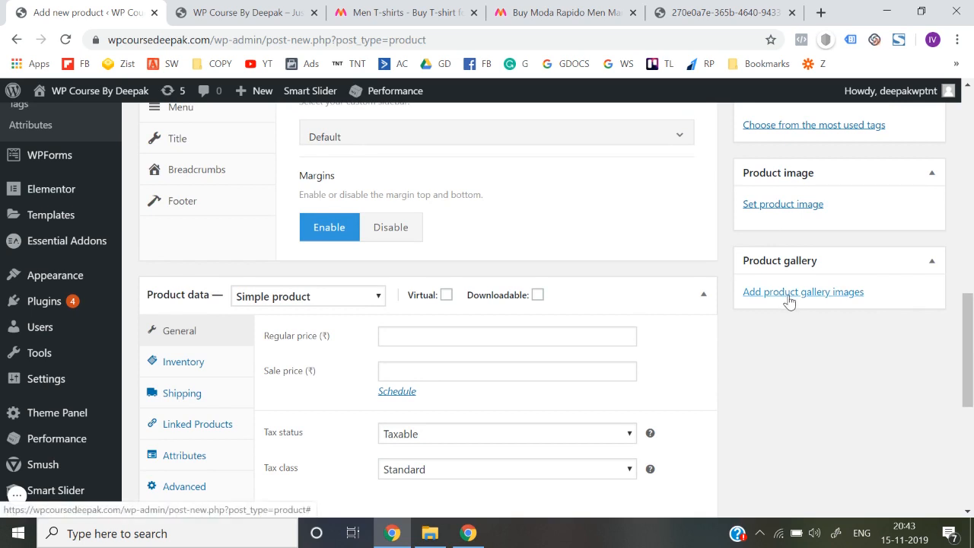
left_click(789, 301)
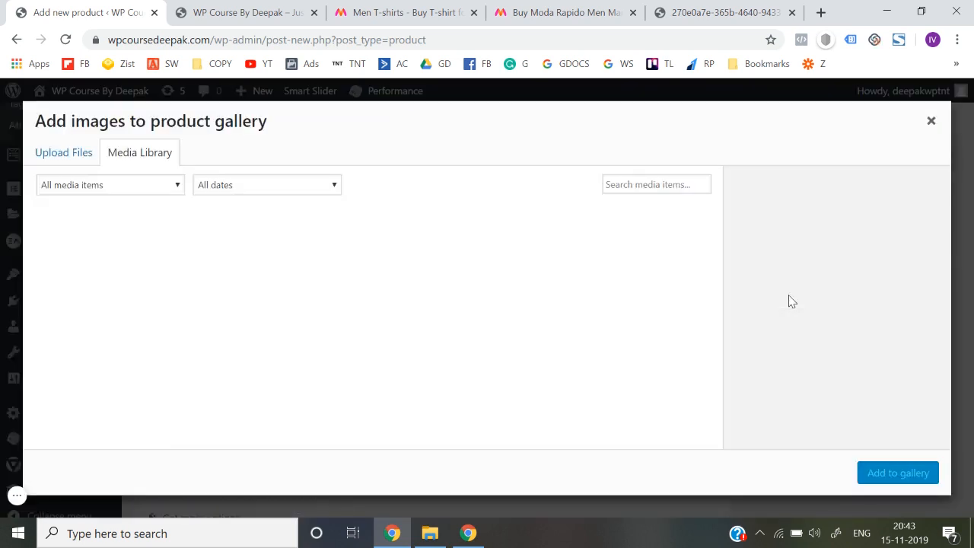
left_click(62, 150)
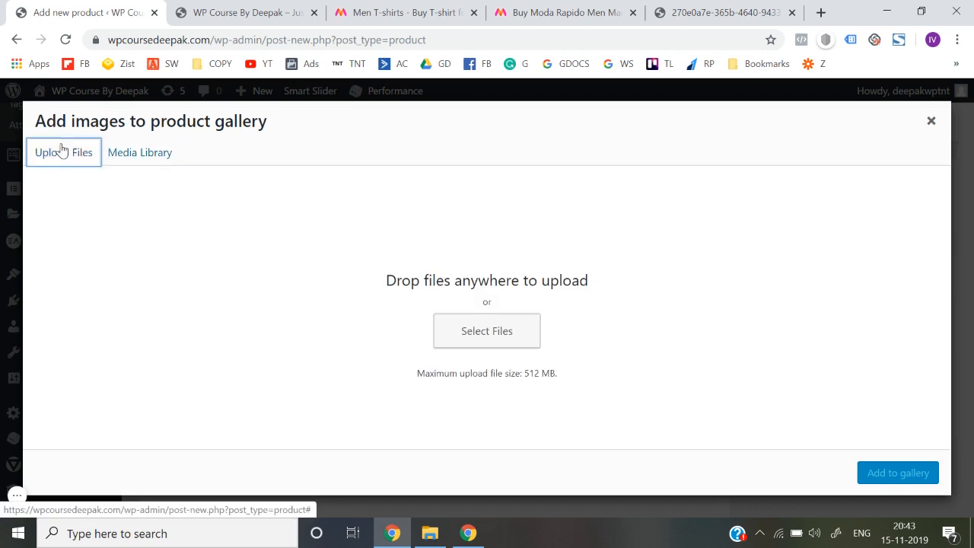
left_click(471, 341)
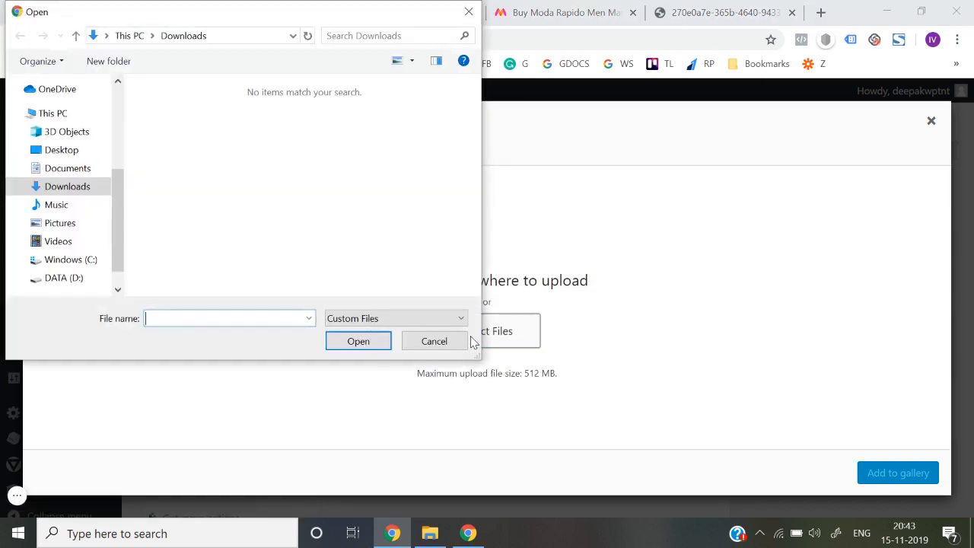
scroll(61, 129, "up", 3)
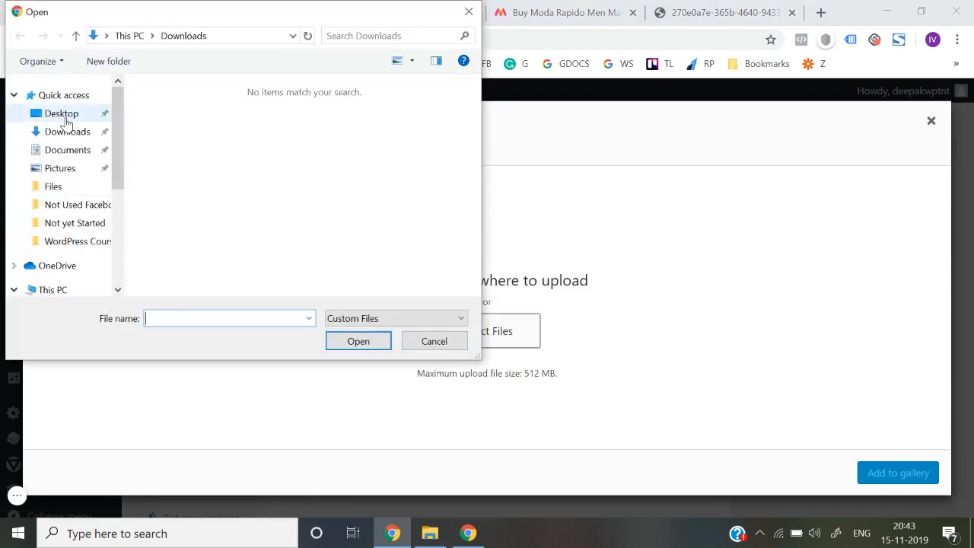
left_click(64, 114)
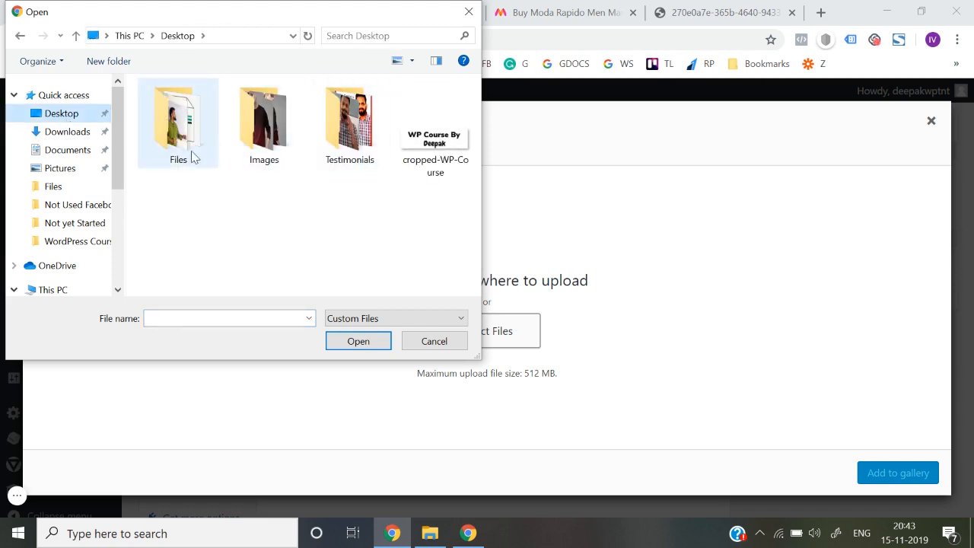
double_click(264, 126)
key("ctrl+a")
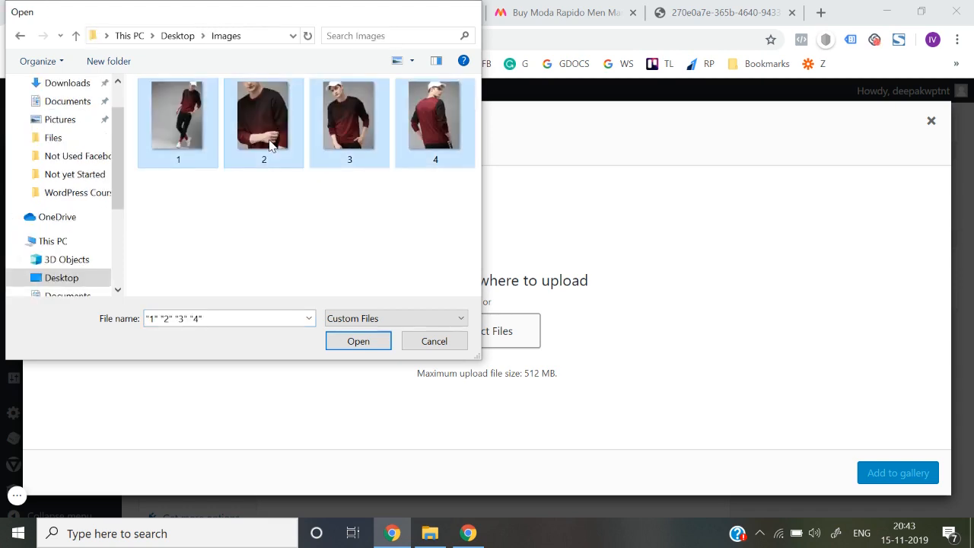
key("Return")
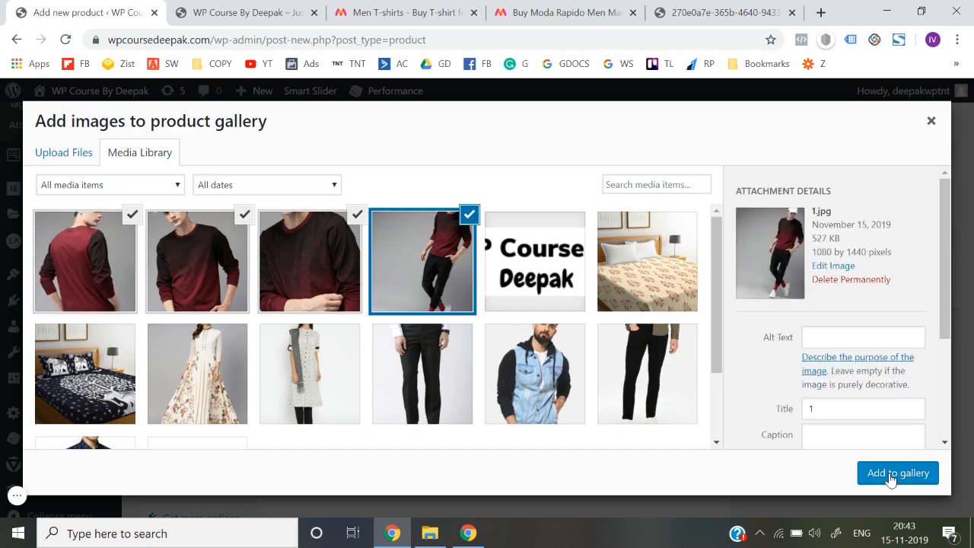
left_click(892, 474)
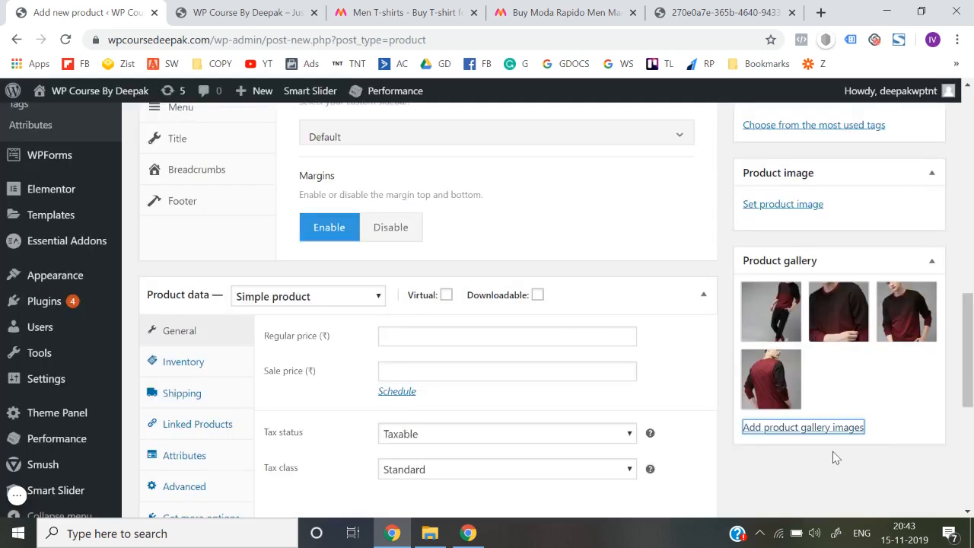
Set the close-up T-shirt front photo from the media library as the main product image.
scroll(836, 457, "up", 1)
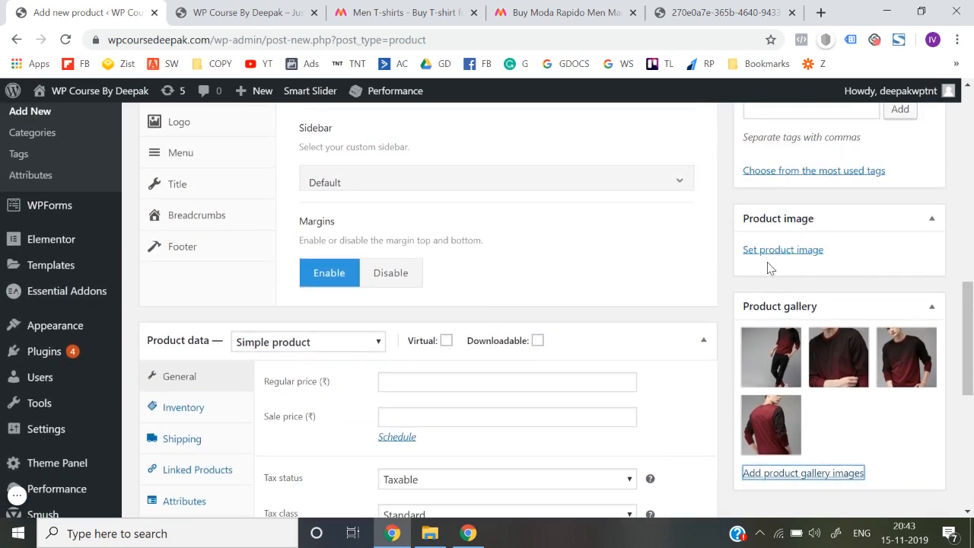
left_click(767, 251)
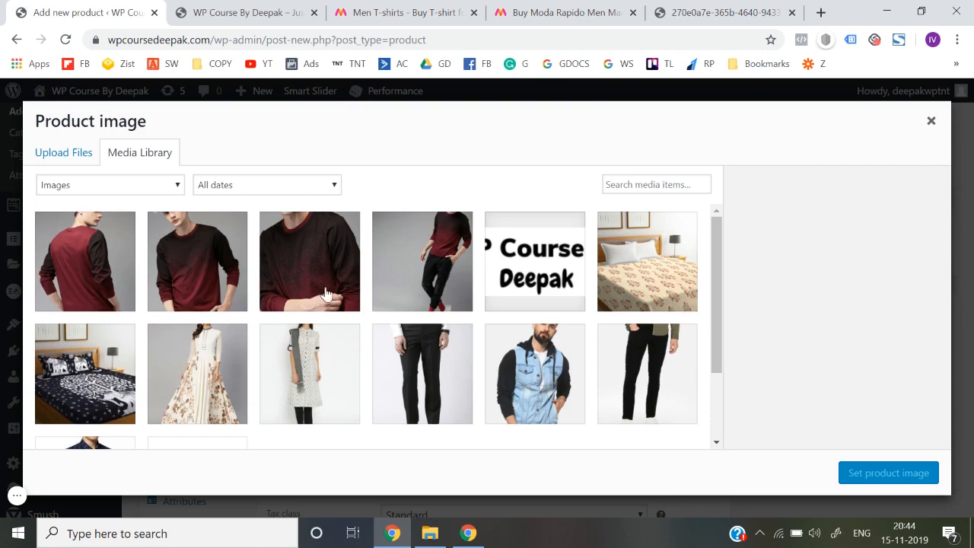
left_click(119, 238)
left_click(319, 268)
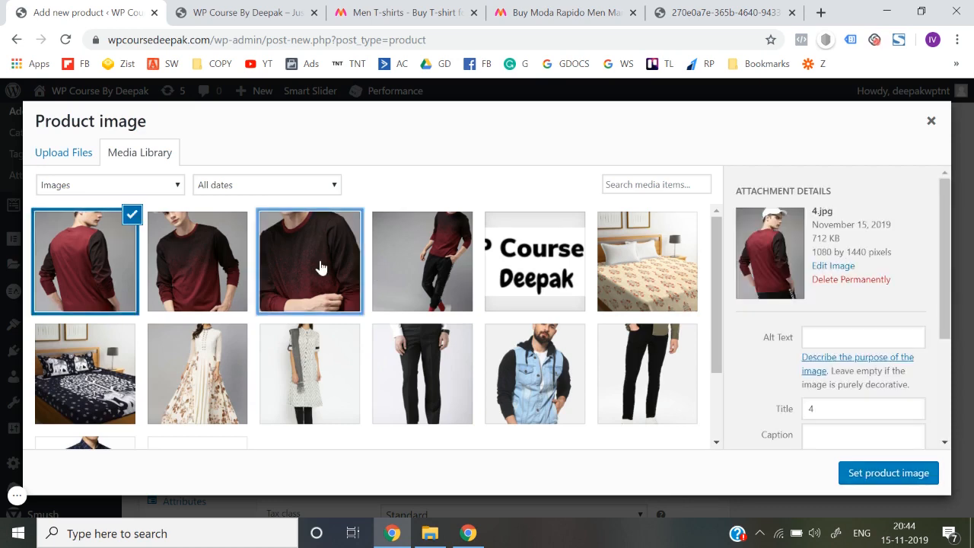
left_click(879, 474)
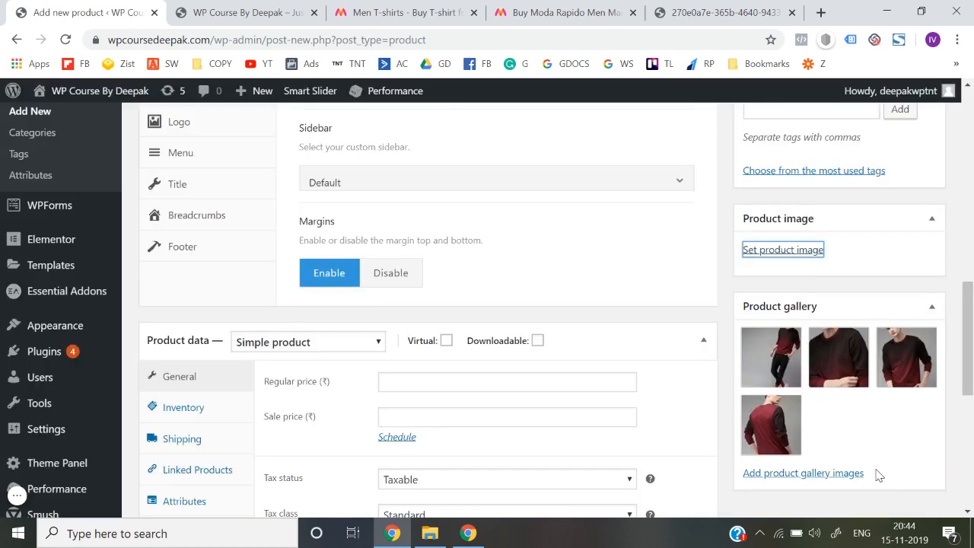
scroll(846, 437, "down", 4)
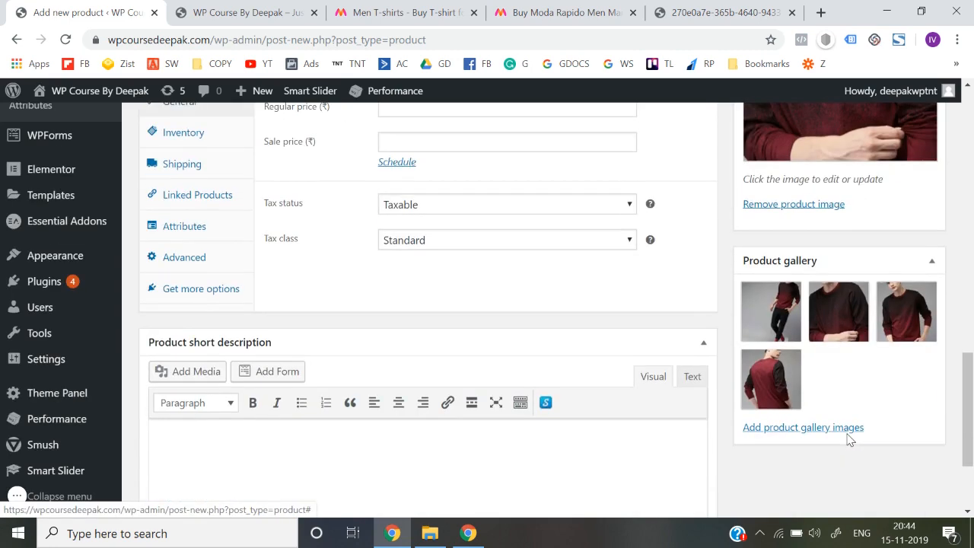
scroll(530, 329, "up", 4)
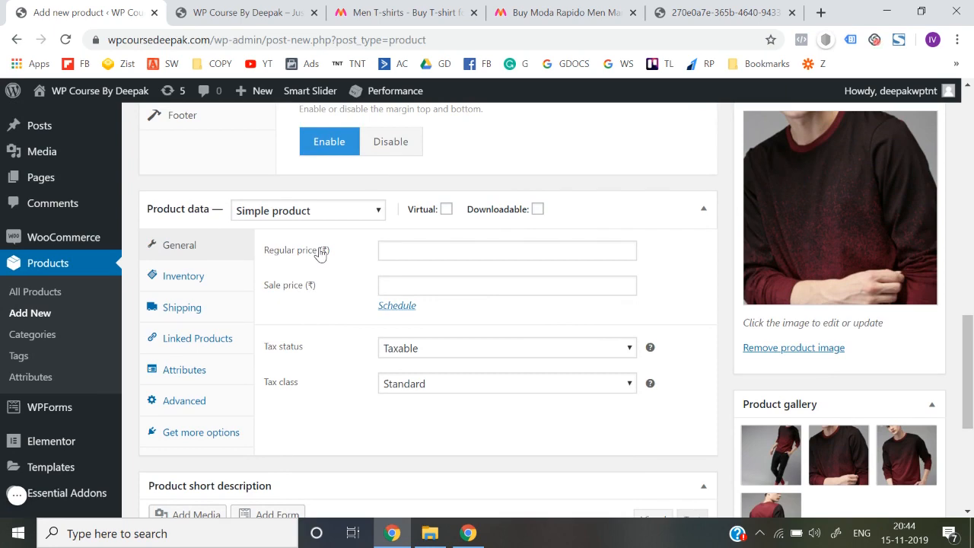
scroll(746, 218, "up", 1)
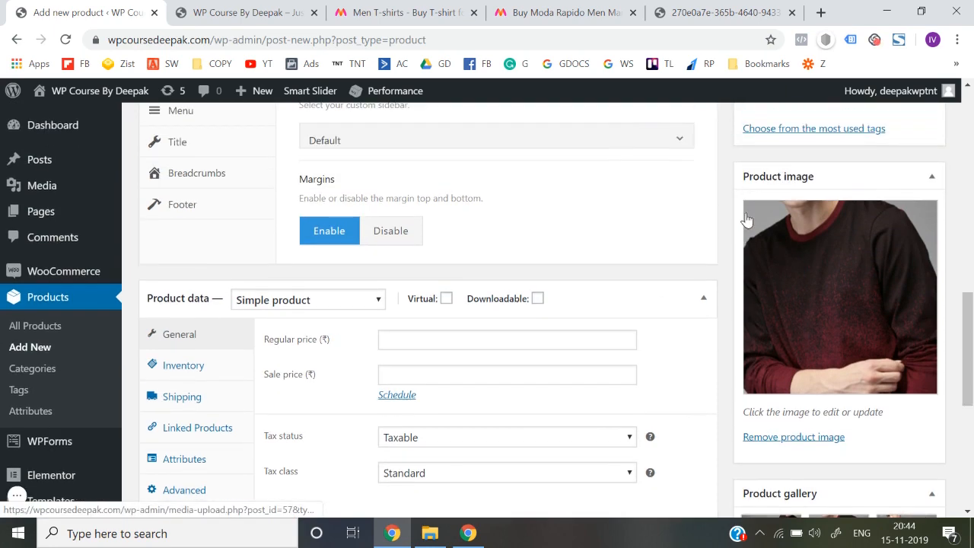
scroll(718, 267, "down", 1)
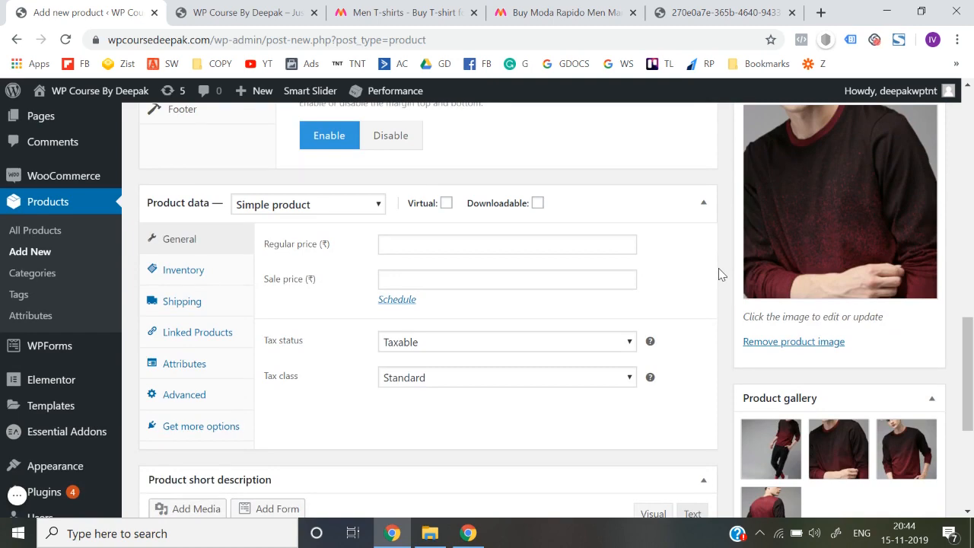
scroll(718, 268, "up", 1)
scroll(719, 268, "down", 1)
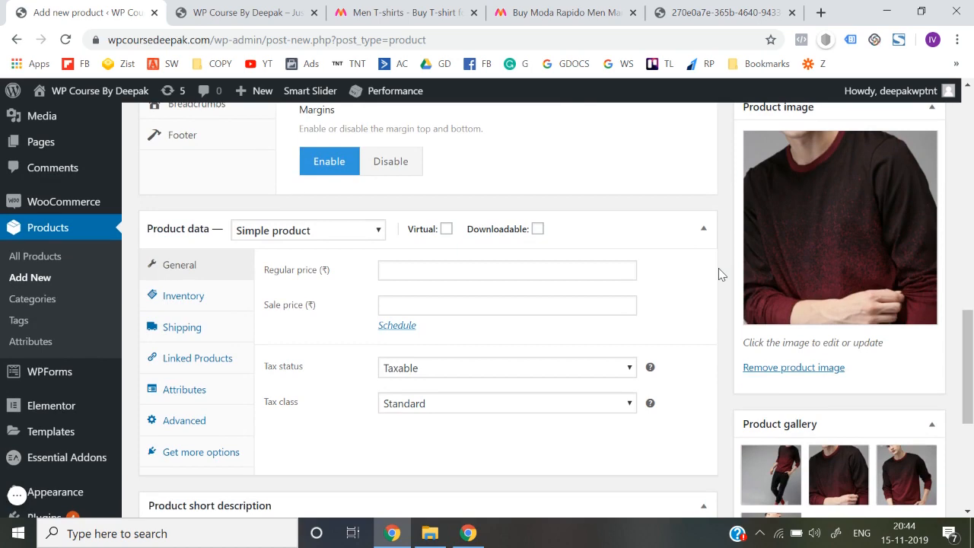
Check the T-shirt's size options on its Myntra page, then change the WooCommerce product type to Variable product.
left_click(415, 10)
left_click(503, 6)
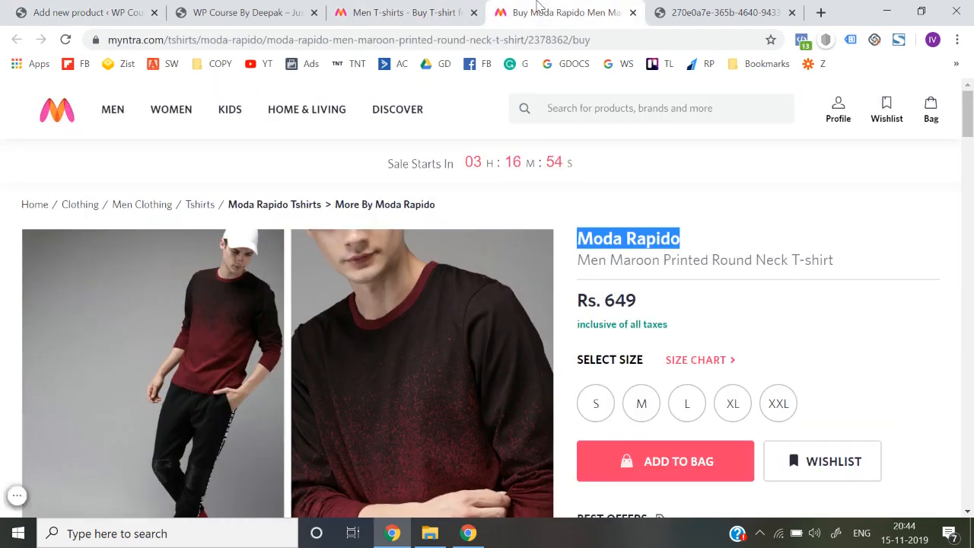
scroll(674, 352, "down", 1)
mouse_move(670, 378)
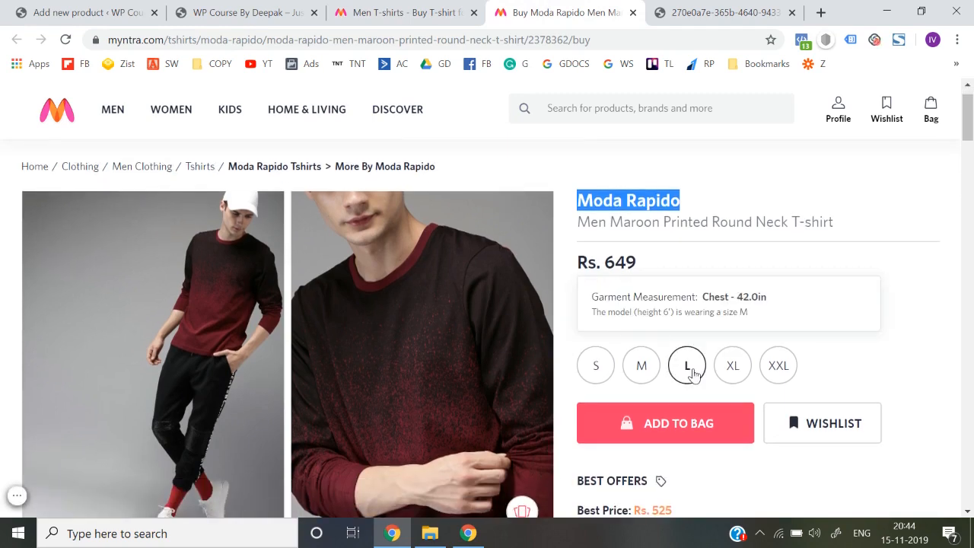
left_click(150, 7)
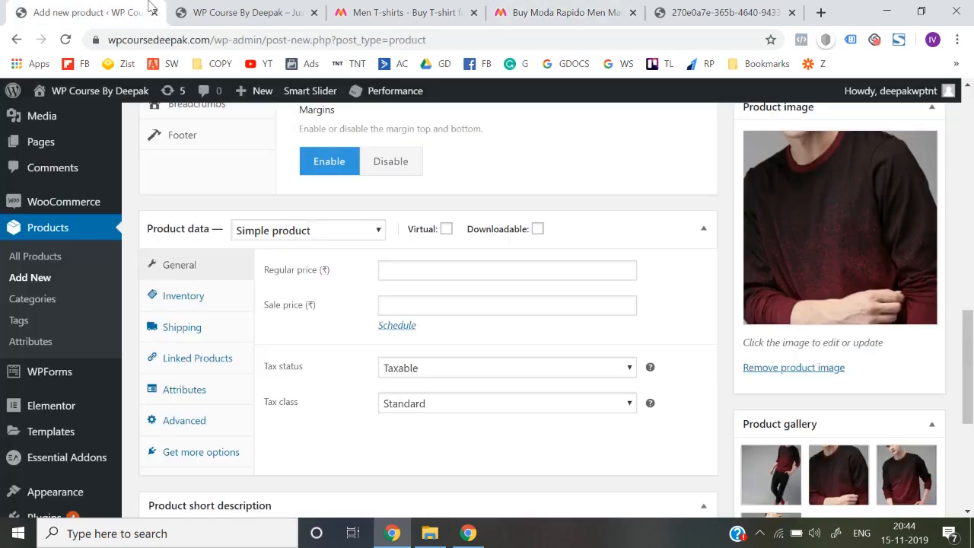
left_click(296, 237)
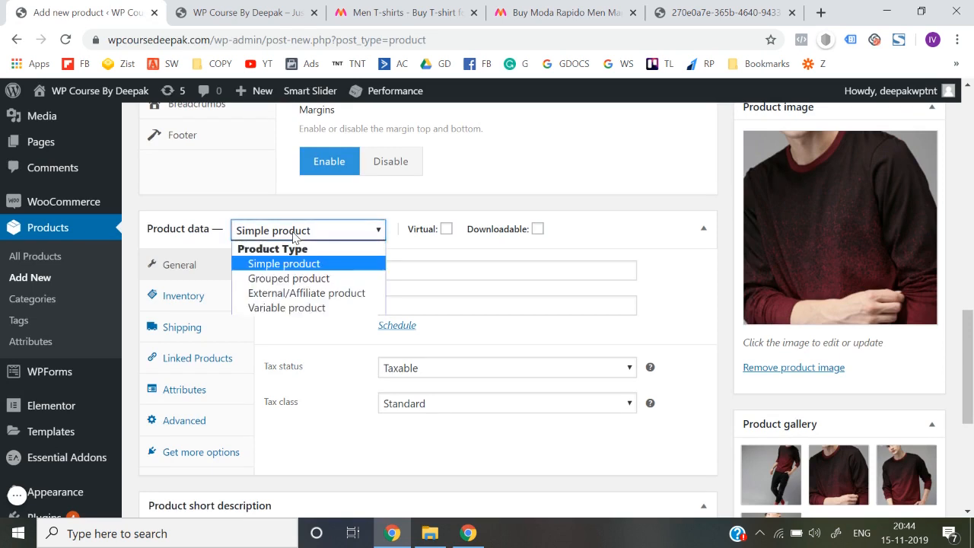
left_click(319, 308)
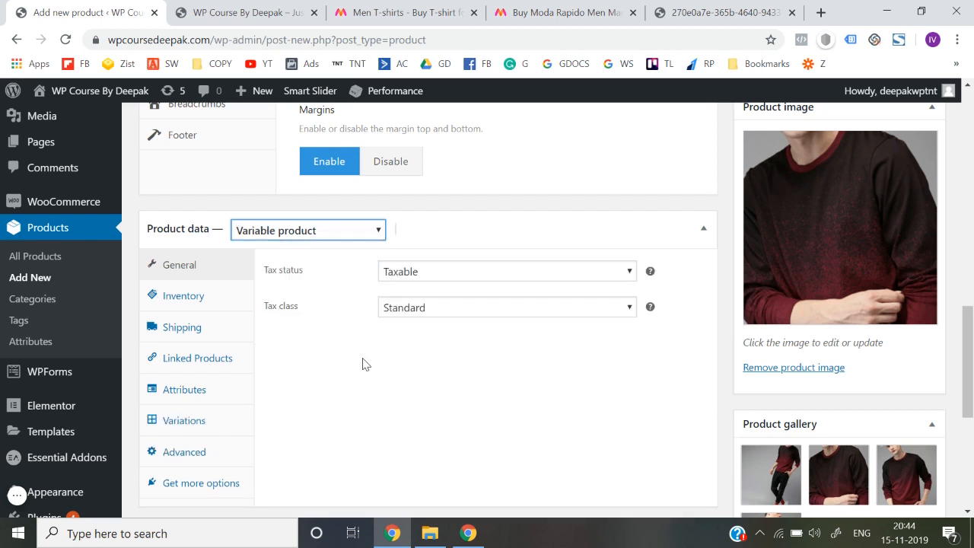
Choose Taxable as the tax status in the product's general data.
left_click(185, 292)
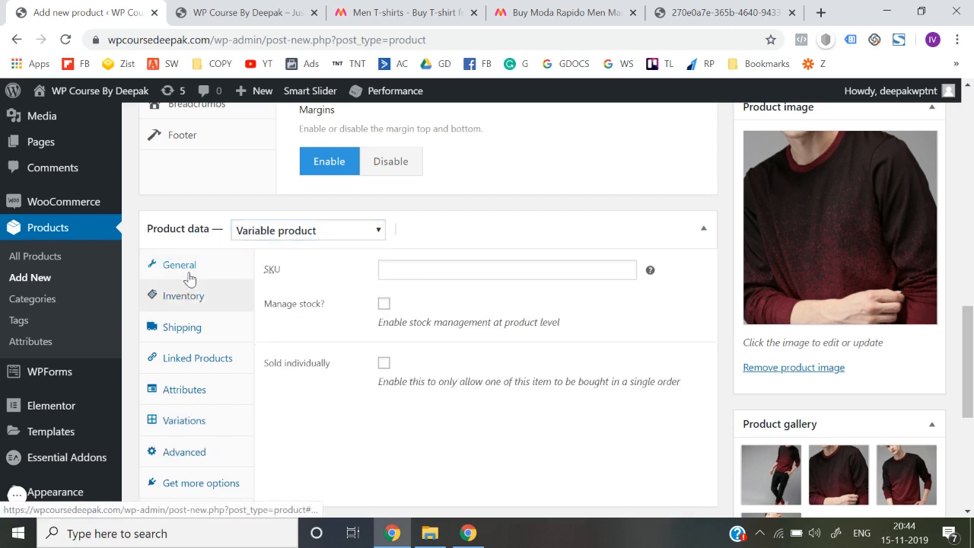
left_click(190, 276)
left_click(424, 276)
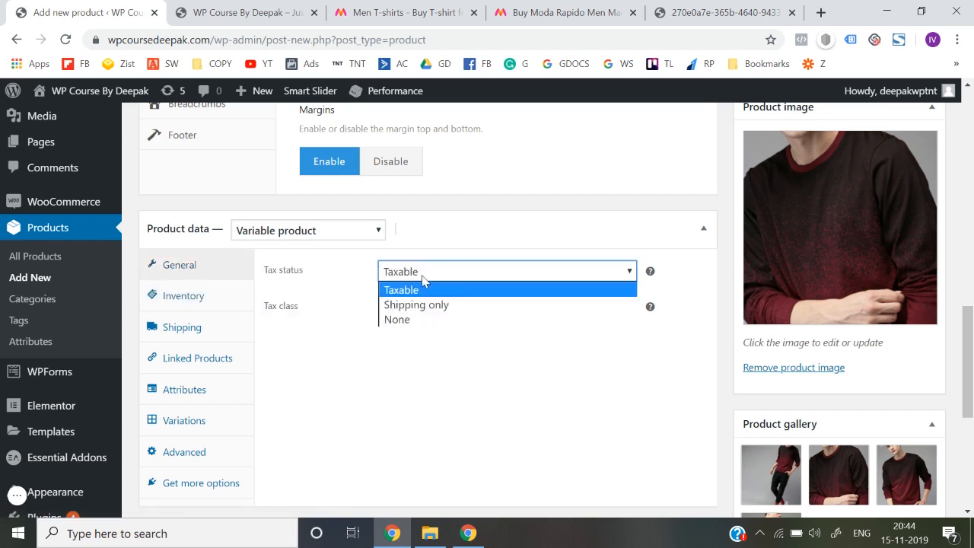
left_click(417, 292)
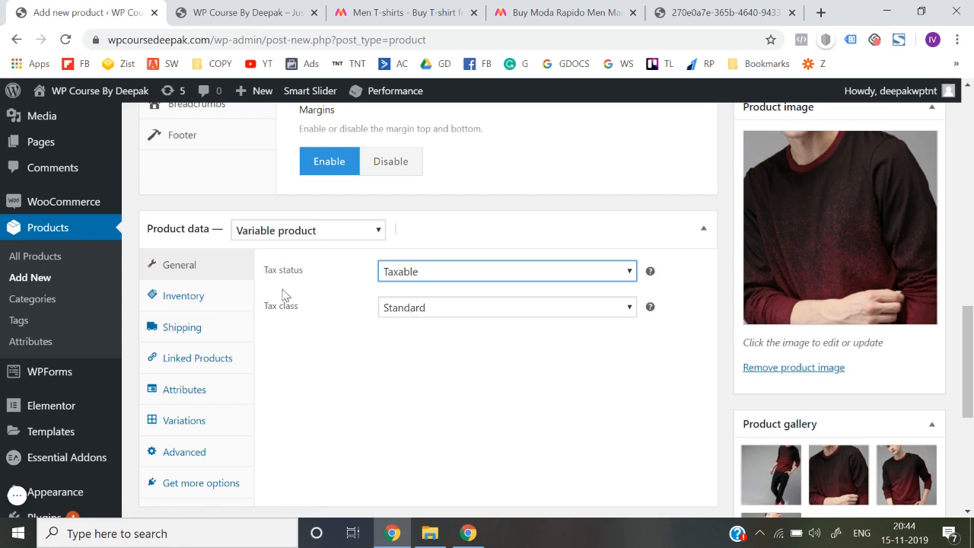
Enter WPC01 as the SKU in the product's inventory data.
left_click(192, 290)
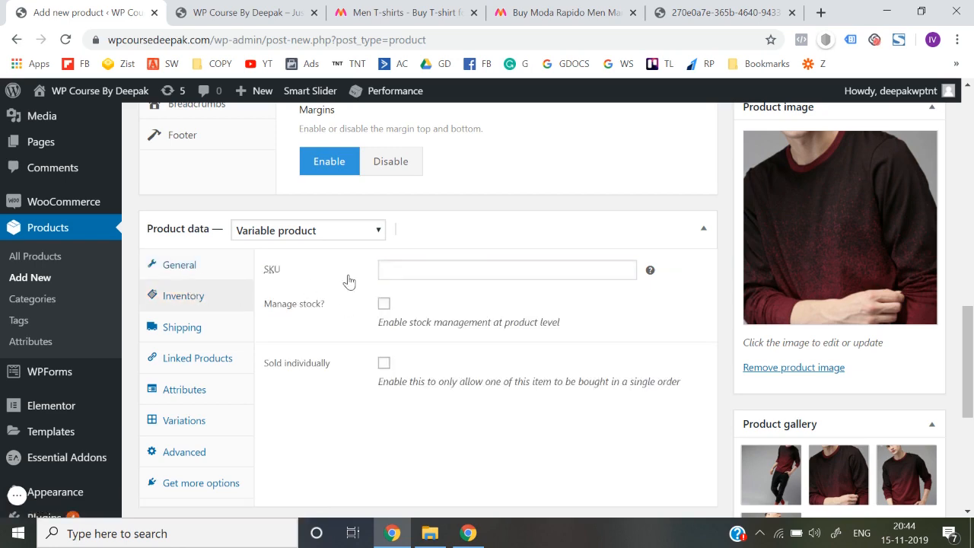
scroll(330, 407, "down", 1)
scroll(330, 406, "up", 5)
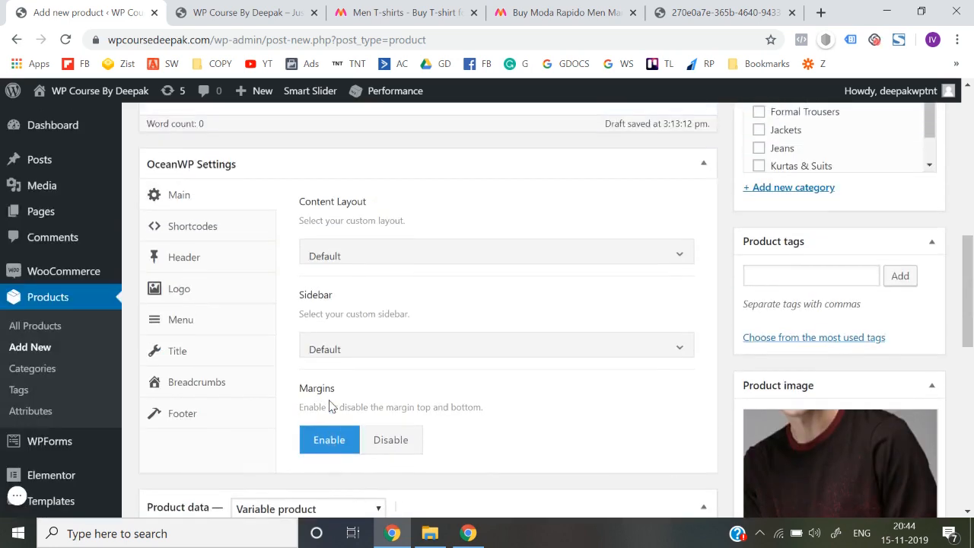
scroll(331, 406, "down", 4)
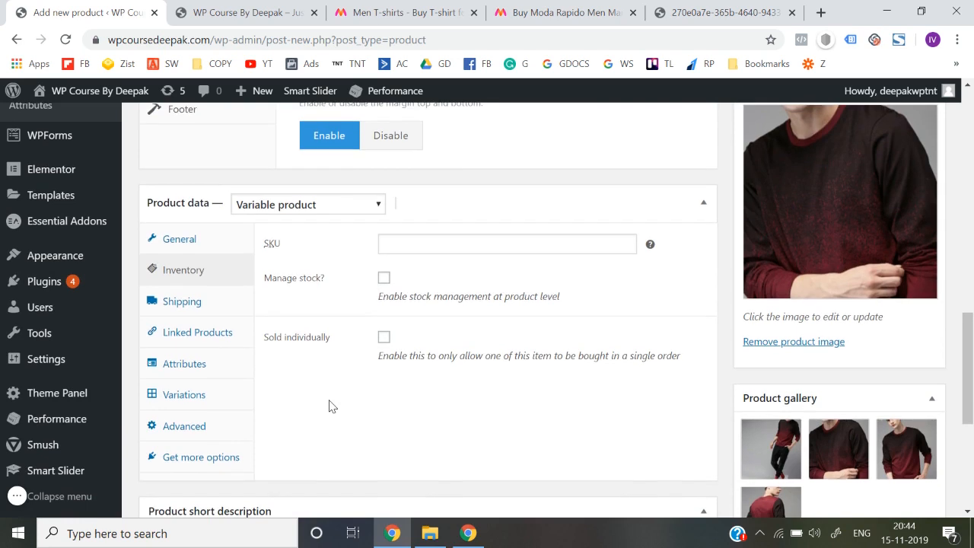
left_click(403, 243)
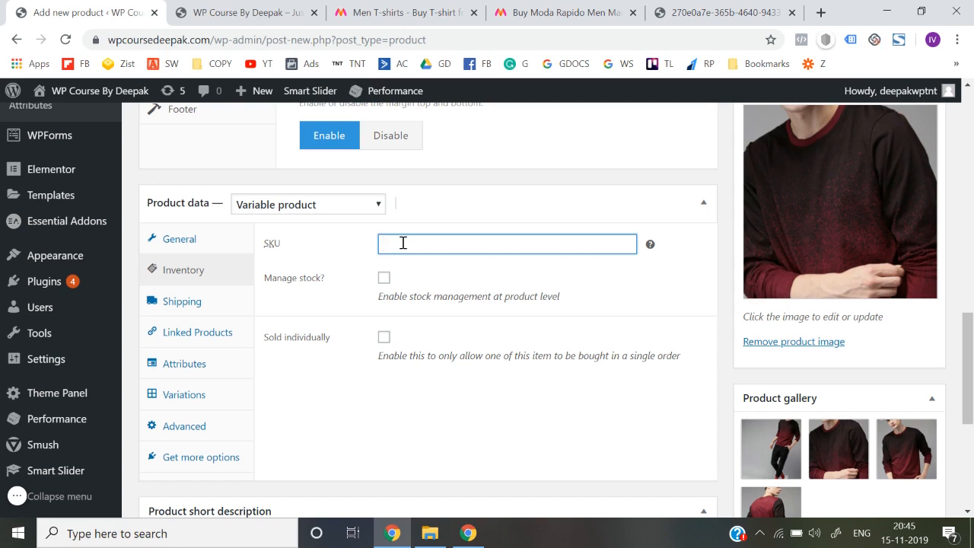
type("WPC01")
Enable stock management at product level and set the stock quantity to 20.
left_click(384, 279)
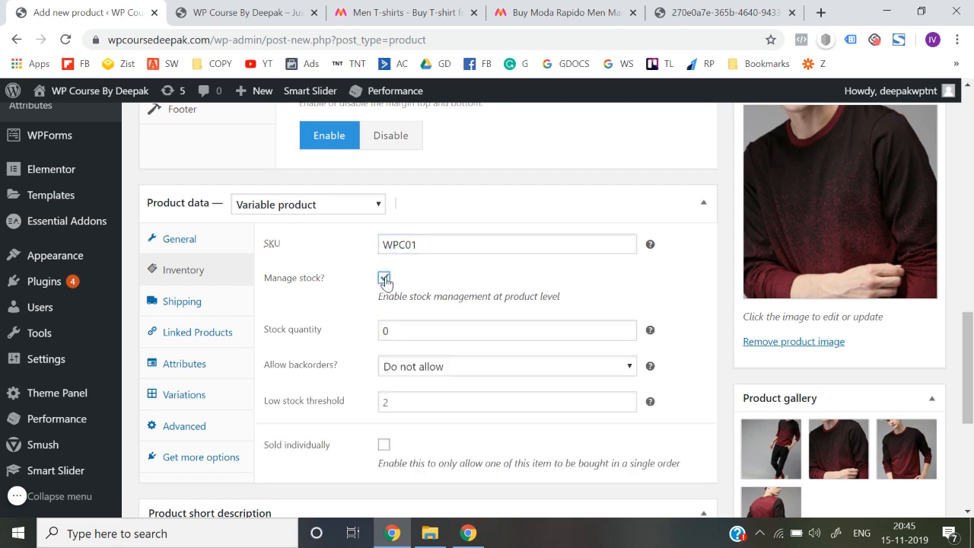
double_click(399, 326)
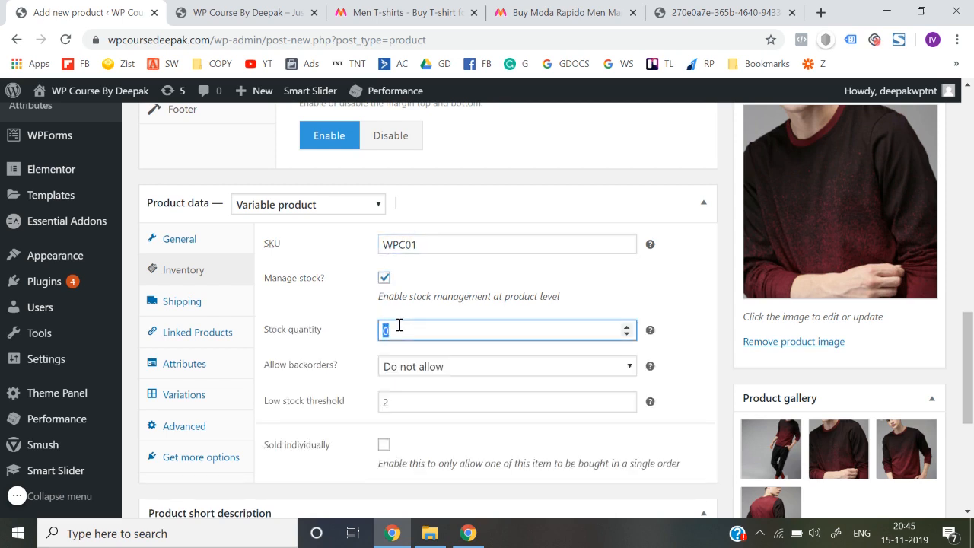
key("BackSpace")
type("20")
left_click(724, 293)
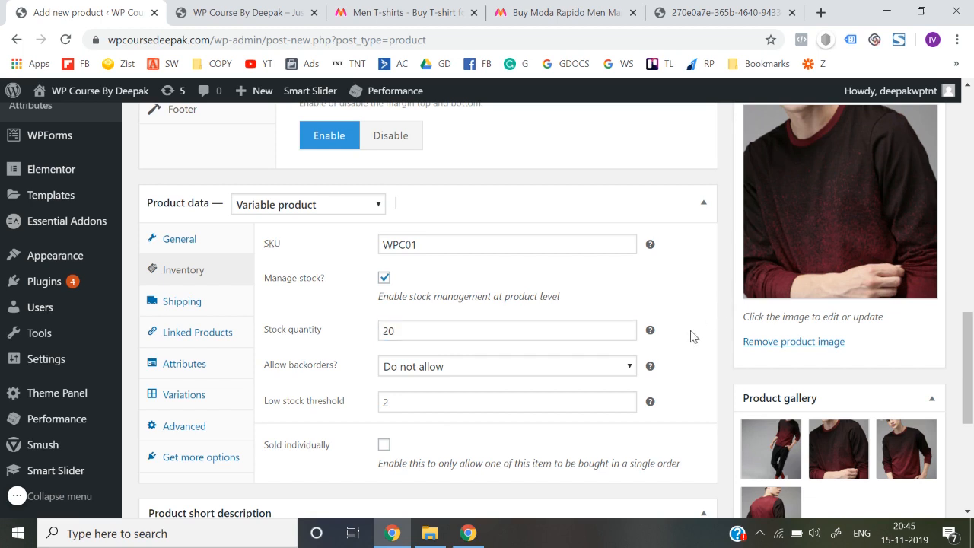
scroll(692, 336, "down", 1)
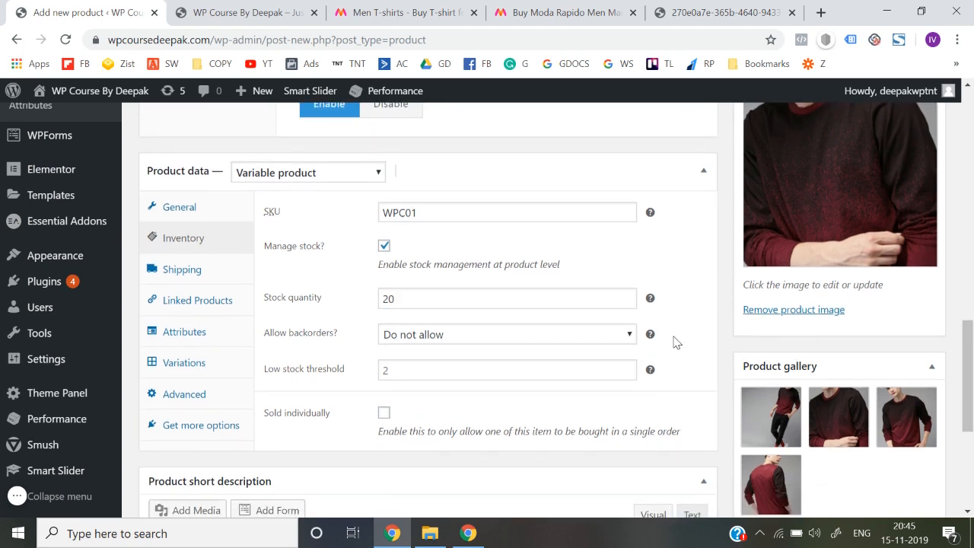
left_click(490, 363)
left_click(493, 401)
left_click(451, 378)
type("-8")
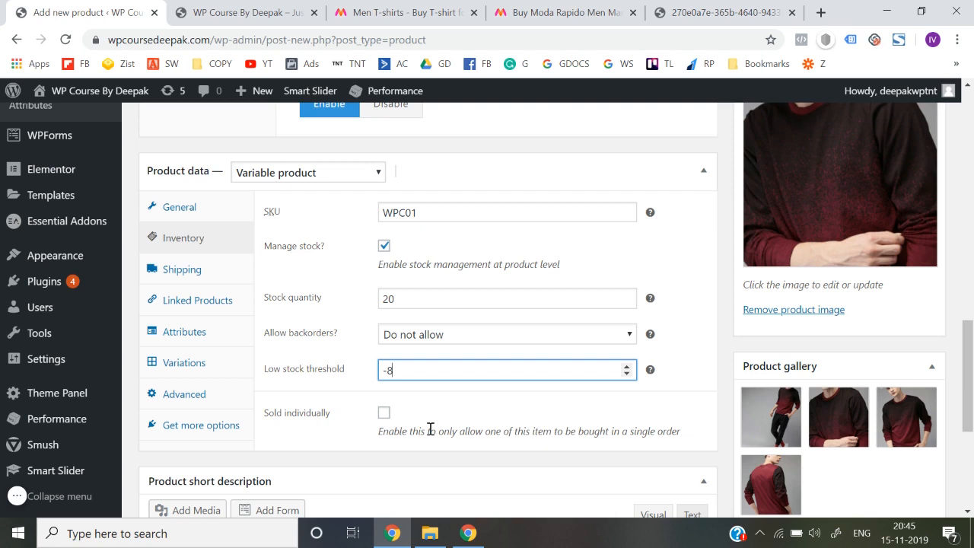
left_click(383, 412)
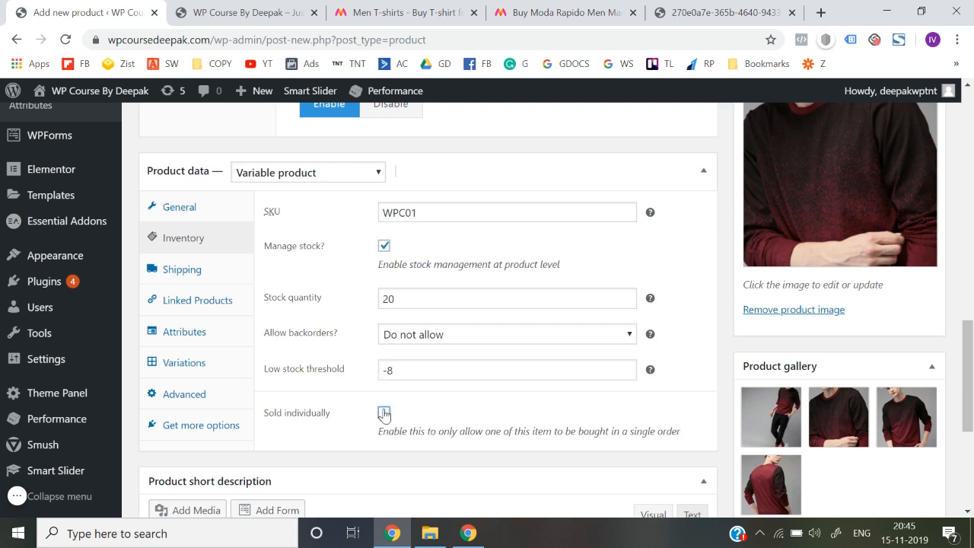
left_click(416, 367)
key("BackSpace")
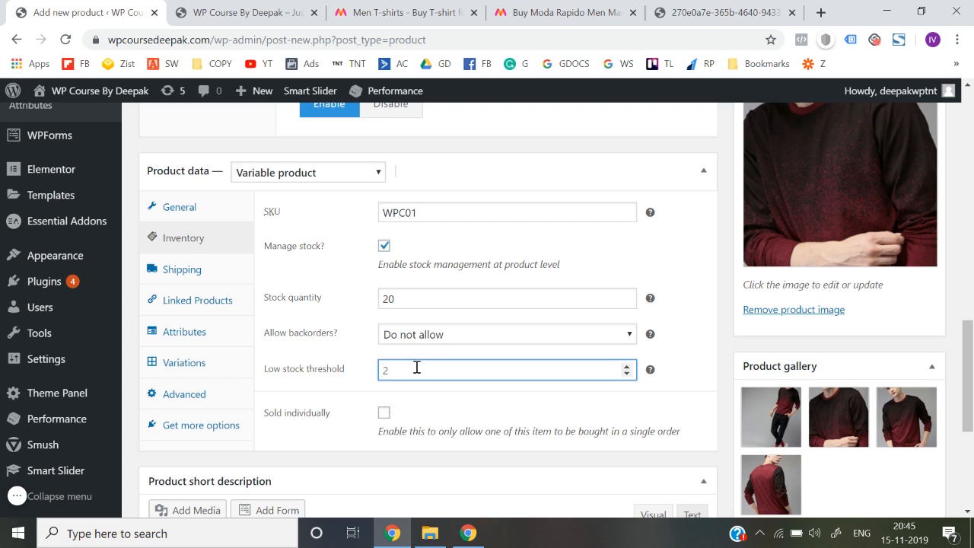
left_click(467, 411)
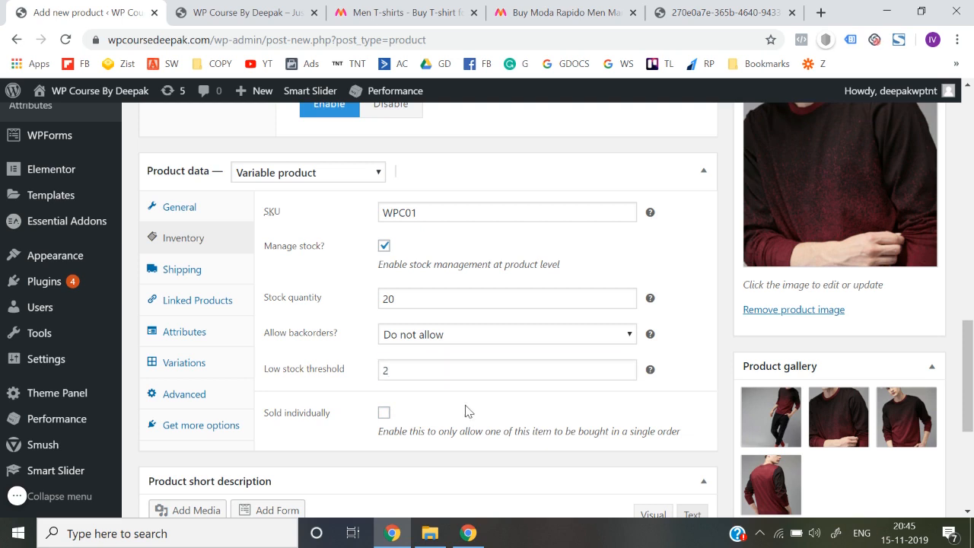
Review the product's general tax, inventory and shipping settings.
left_click(200, 272)
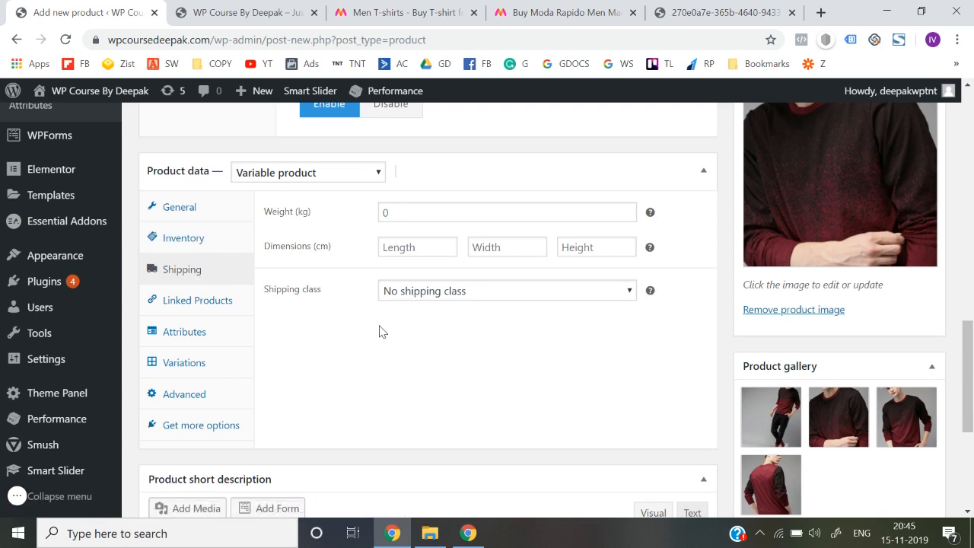
left_click(219, 297)
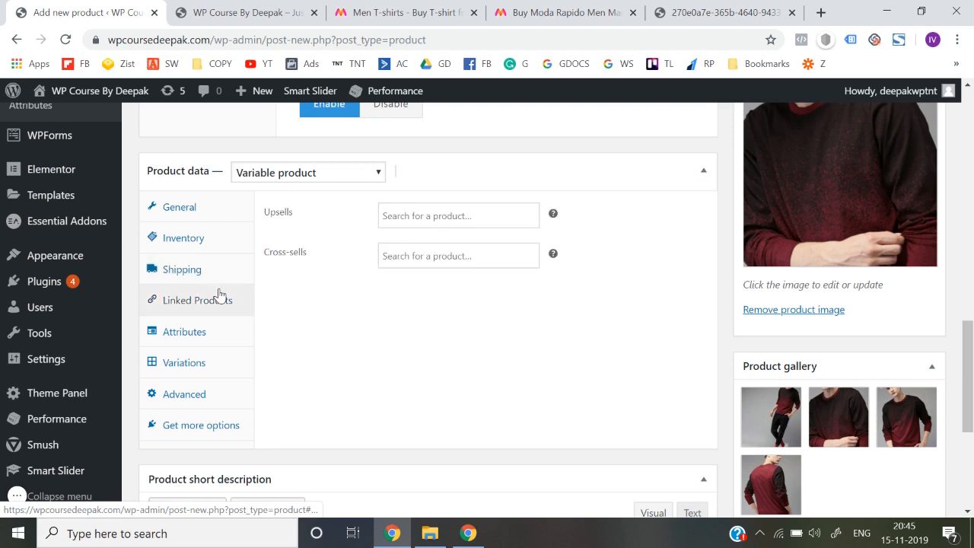
left_click(213, 217)
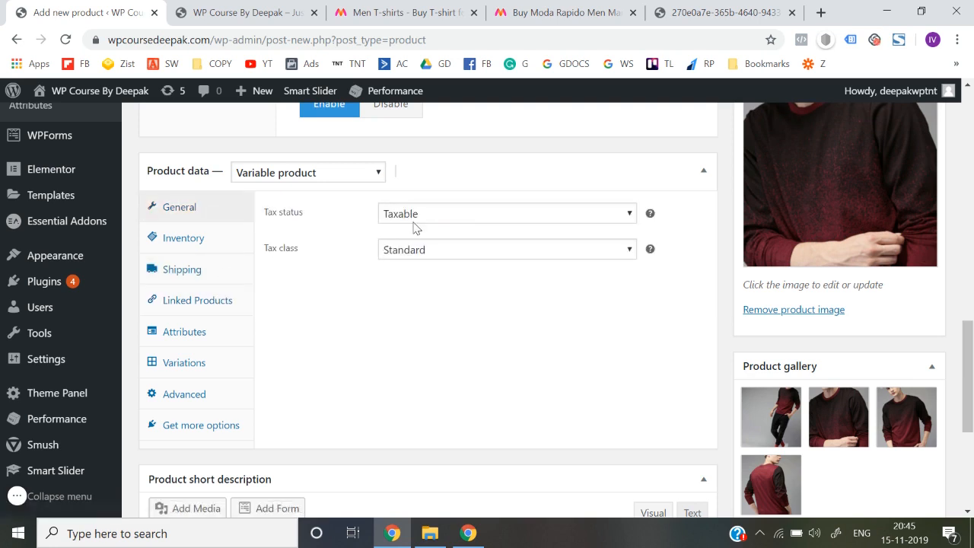
left_click(200, 244)
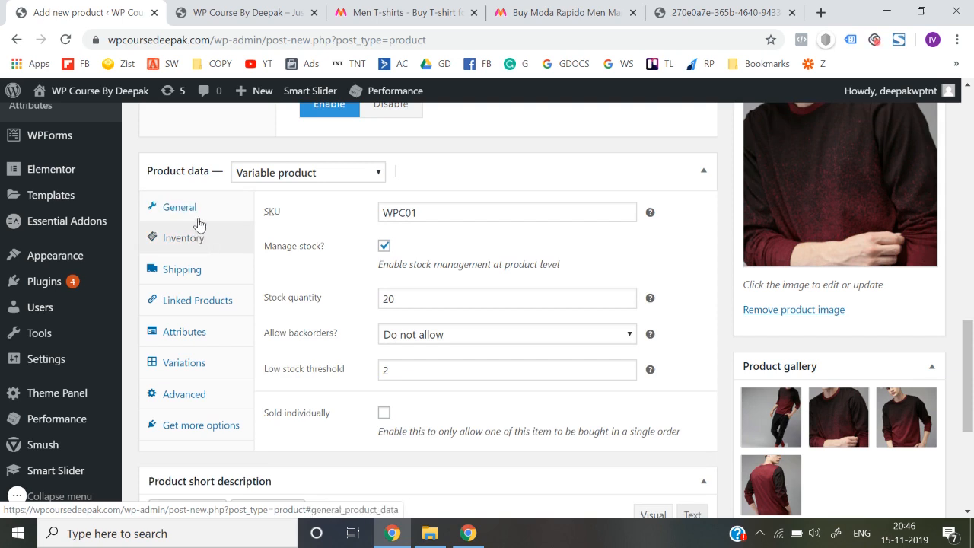
left_click(199, 219)
left_click(226, 245)
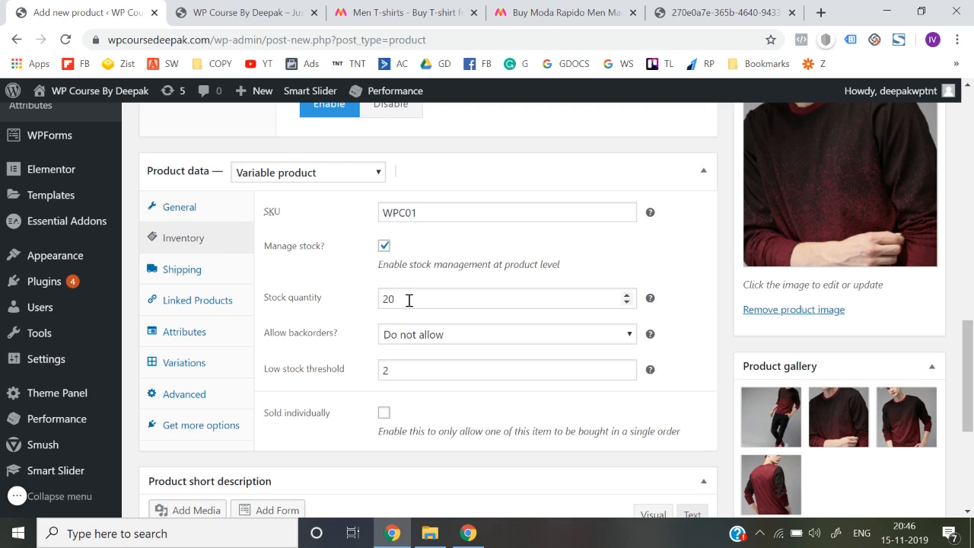
left_click(184, 273)
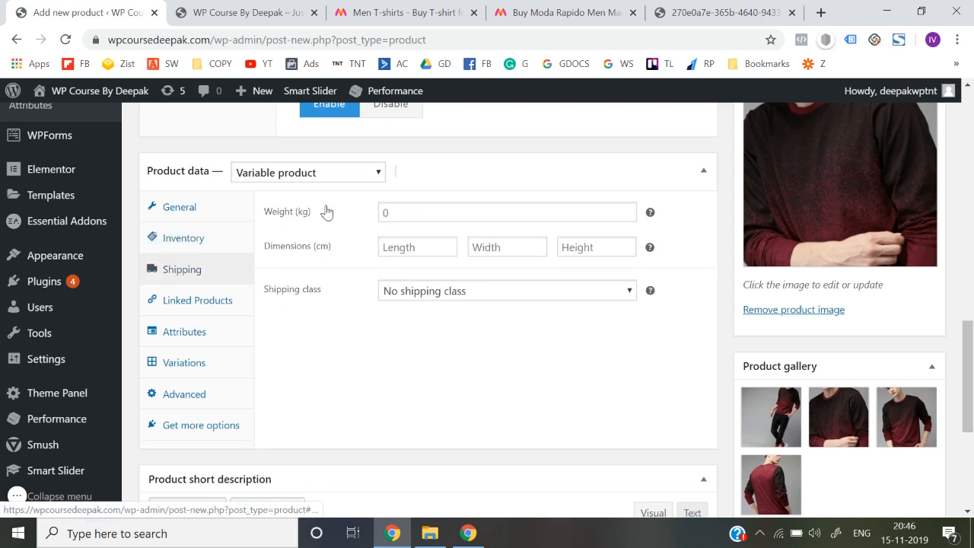
Examine the upsell and cross-sell product searches in the linked products settings.
left_click(202, 302)
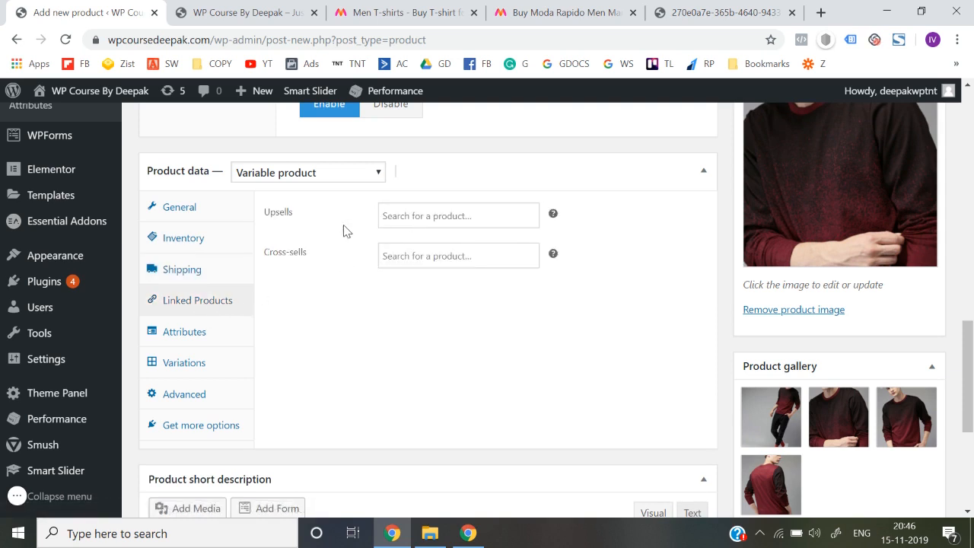
left_click(408, 217)
left_click(365, 329)
left_click(424, 217)
left_click(355, 349)
left_click(432, 212)
left_click(353, 328)
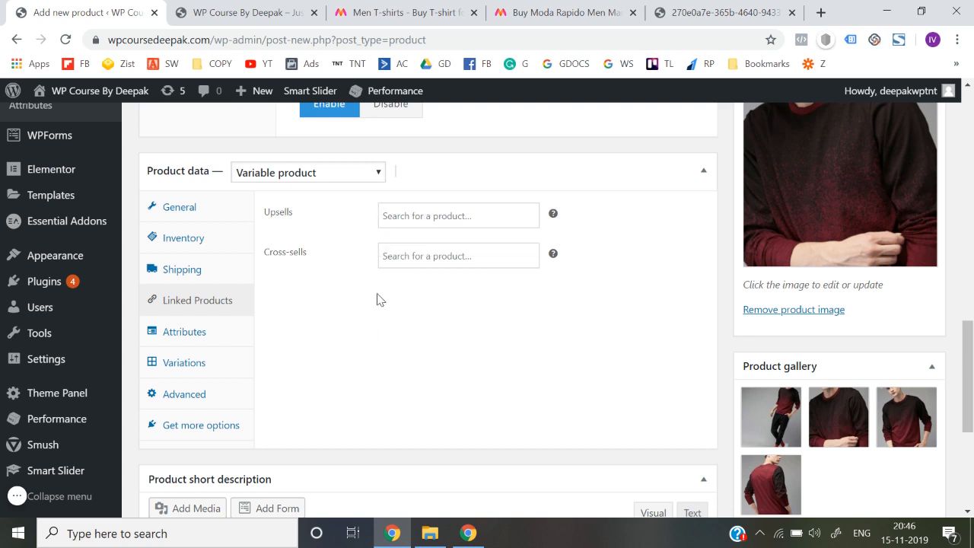
left_click(419, 266)
left_click(313, 373)
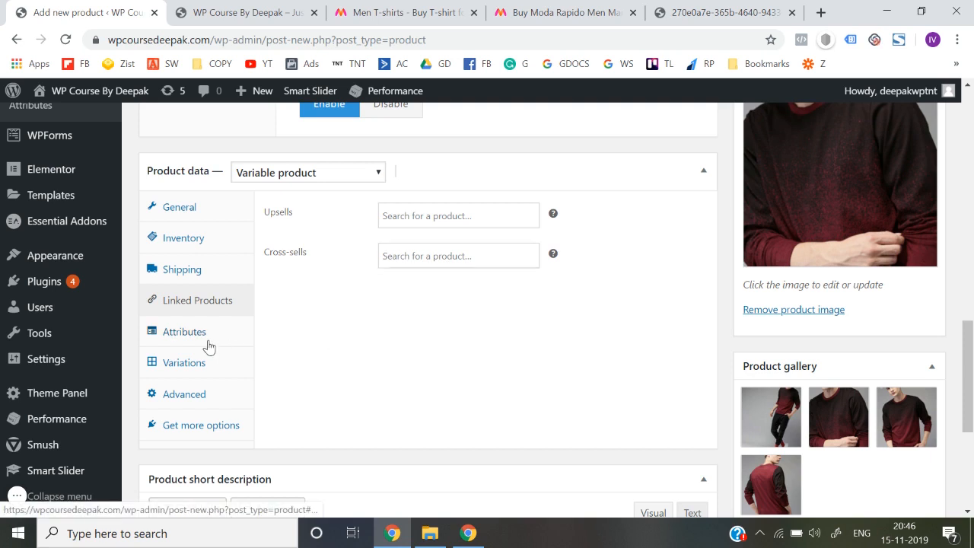
Add a custom product attribute named Sizes and enable it for variations.
left_click(208, 347)
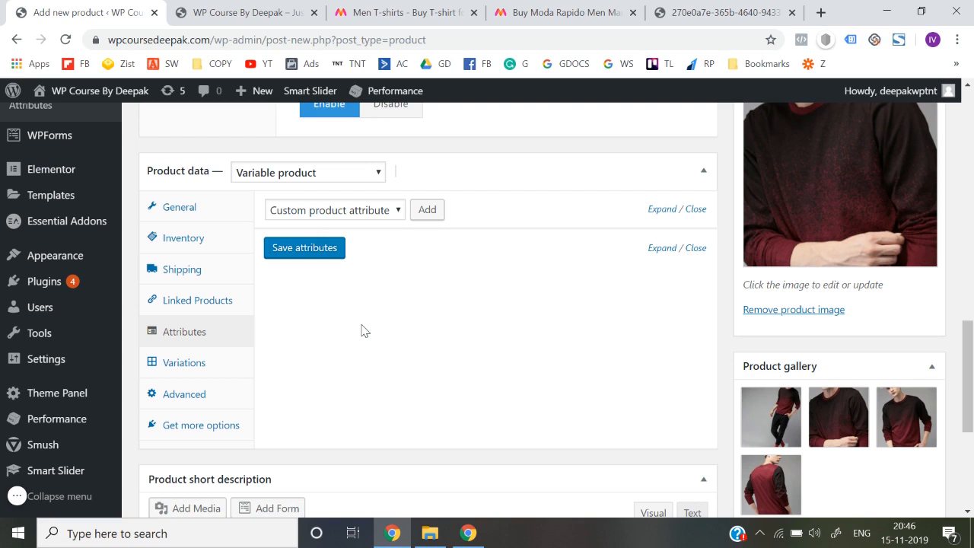
left_click(430, 212)
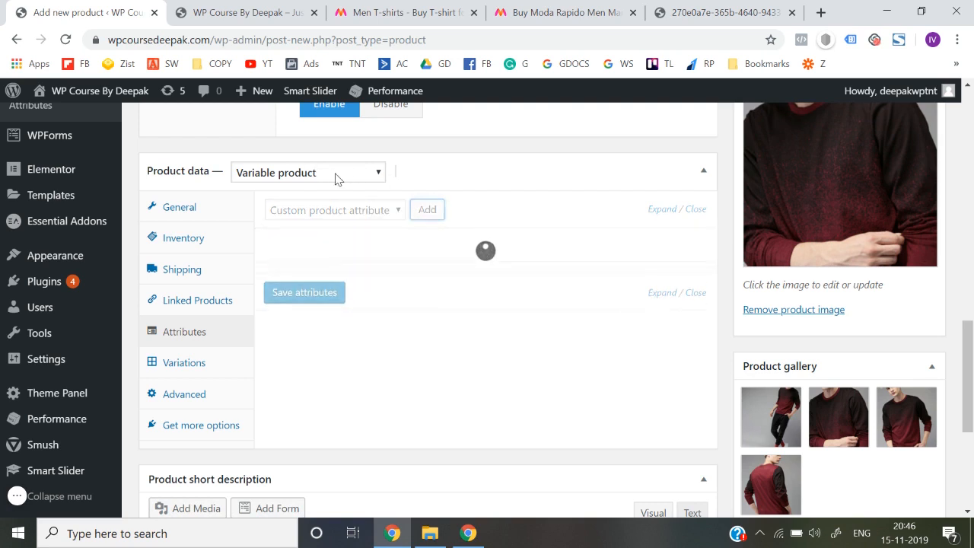
left_click(294, 296)
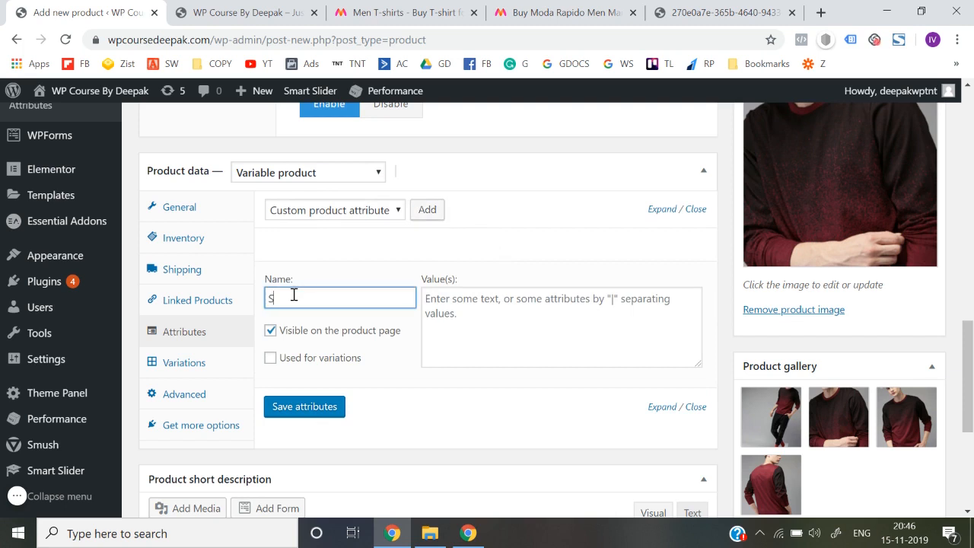
type("Sizes")
left_click(271, 358)
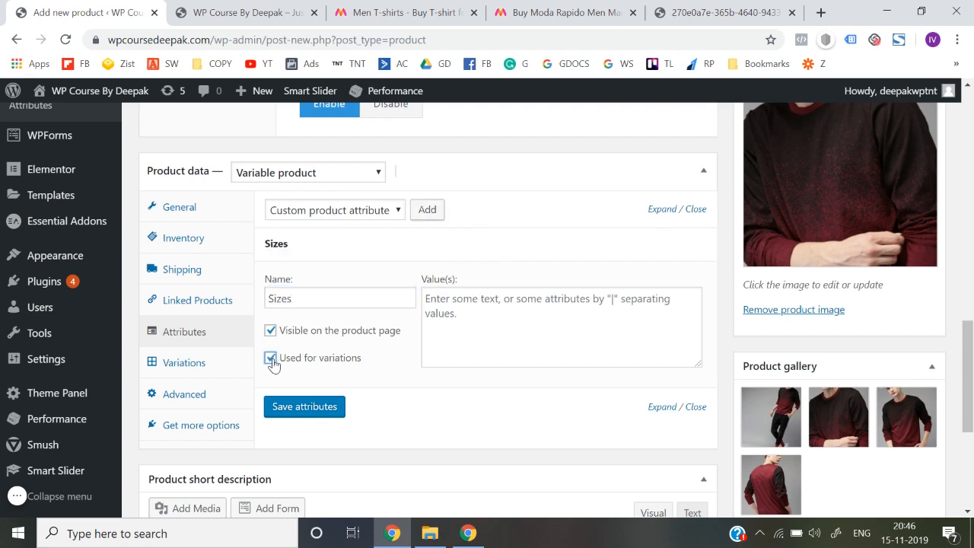
Enter S|M as the first values of the Sizes attribute.
left_click(454, 317)
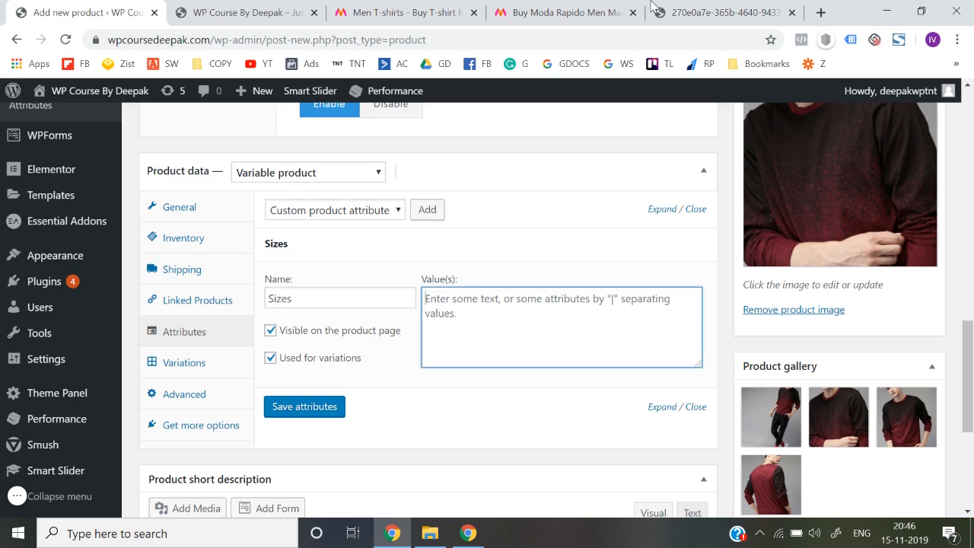
left_click(559, 12)
left_click(438, 6)
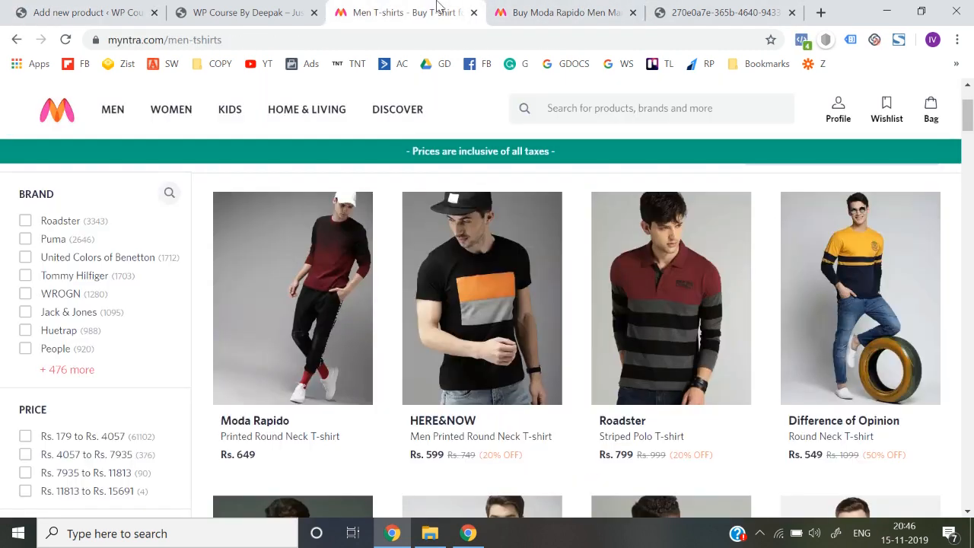
left_click(236, 6)
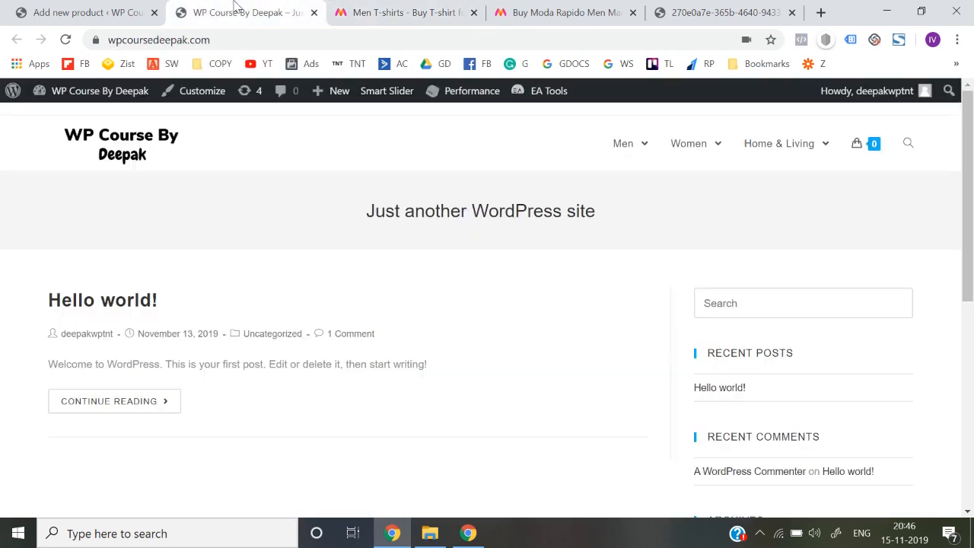
left_click(92, 12)
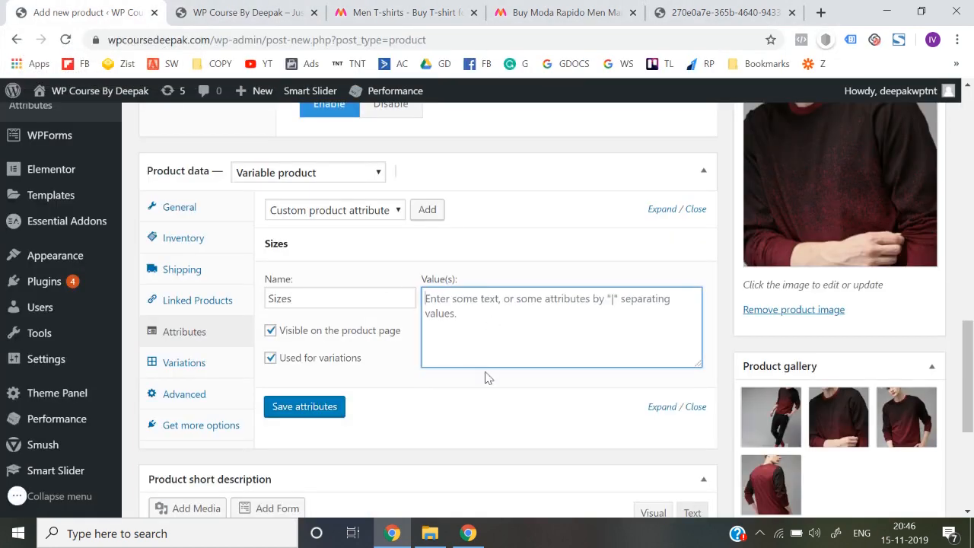
type("S")
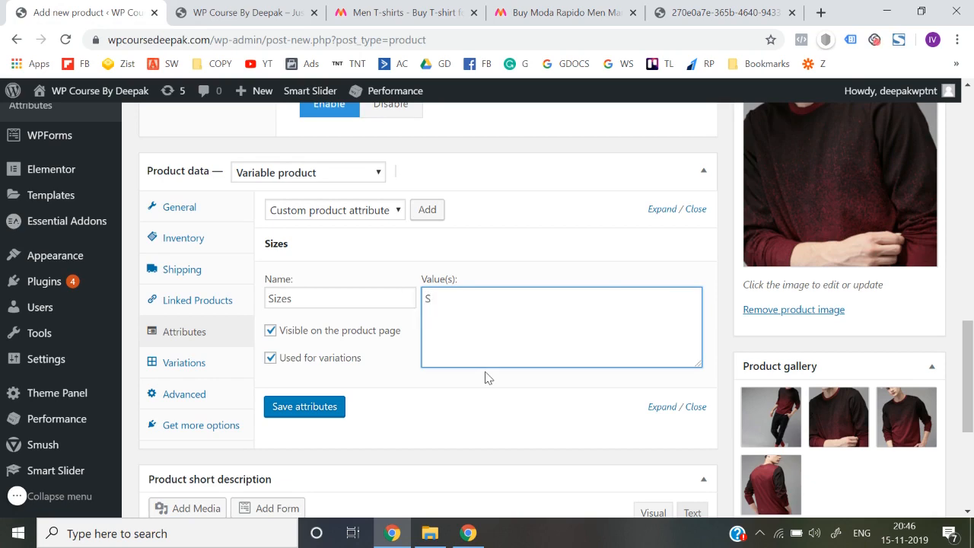
type("|M")
Check the sizes on the Myntra product page, complete the Sizes values as S|M|L|XL|XXL and save the attributes.
left_click(533, 9)
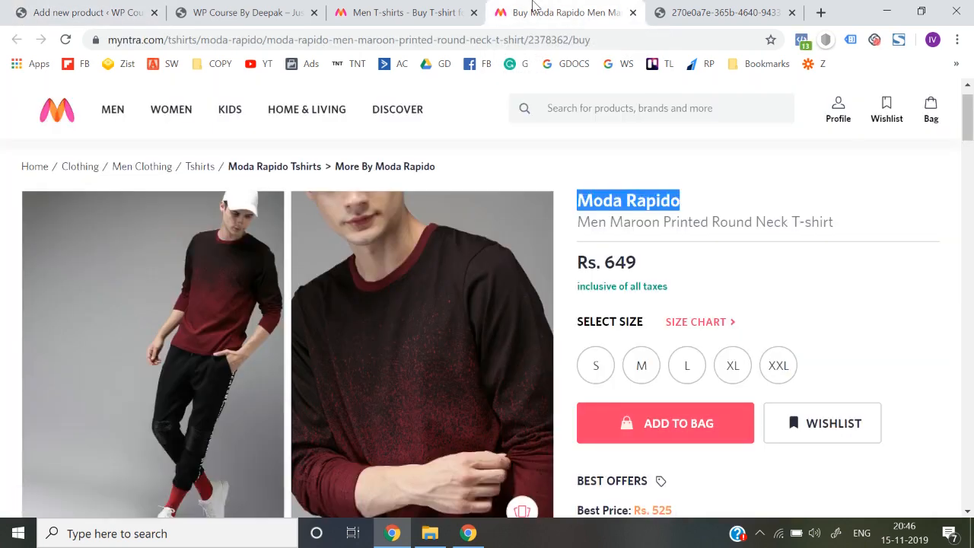
left_click(155, 4)
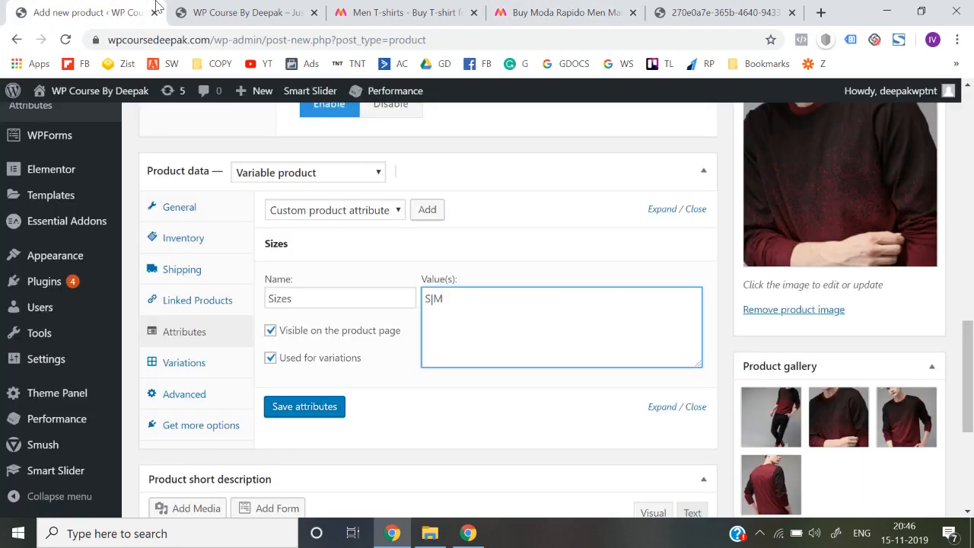
type("|L|")
left_click(613, 6)
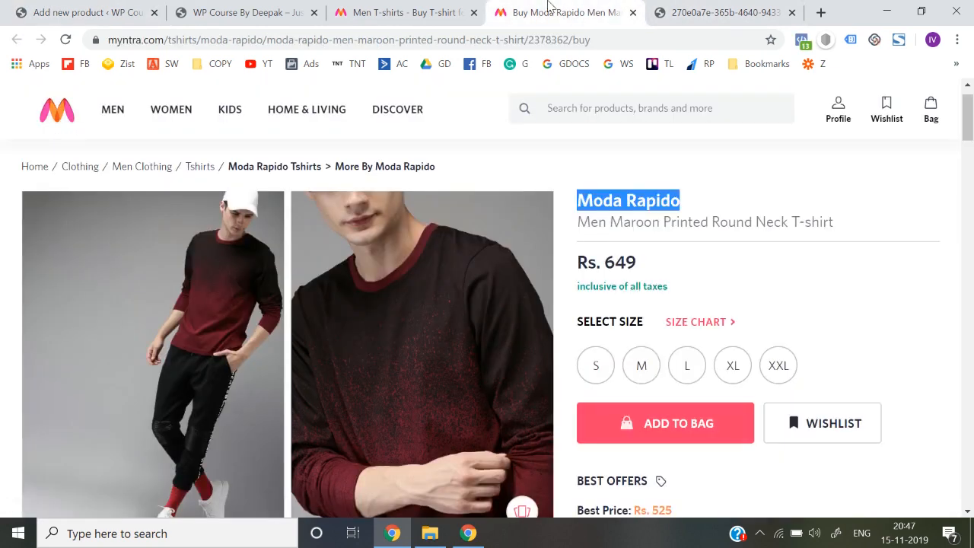
left_click(179, 8)
left_click(122, 8)
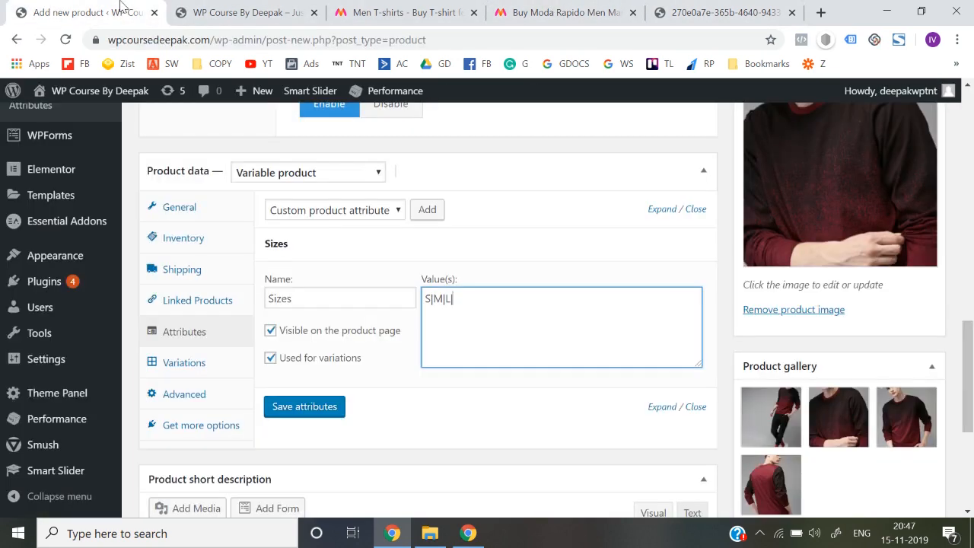
type("L|XXL")
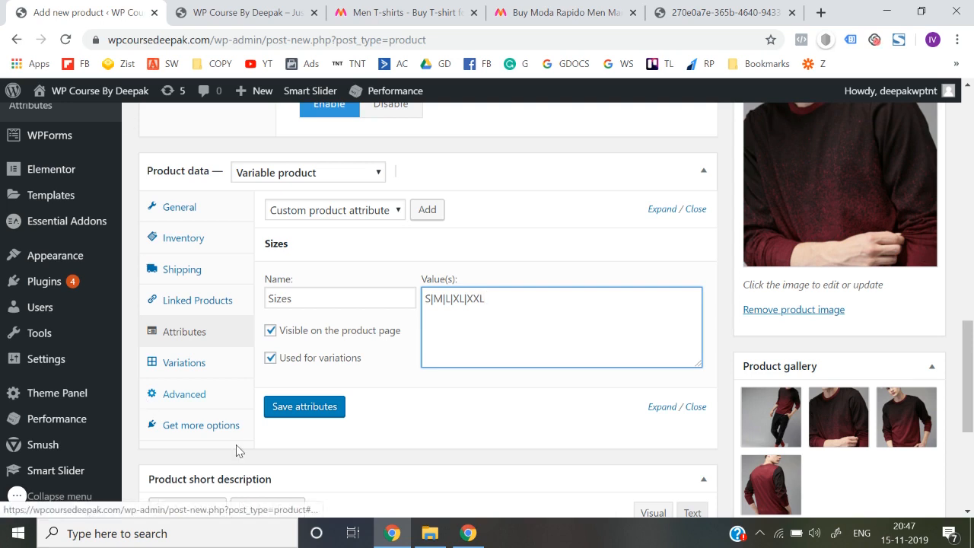
left_click(298, 410)
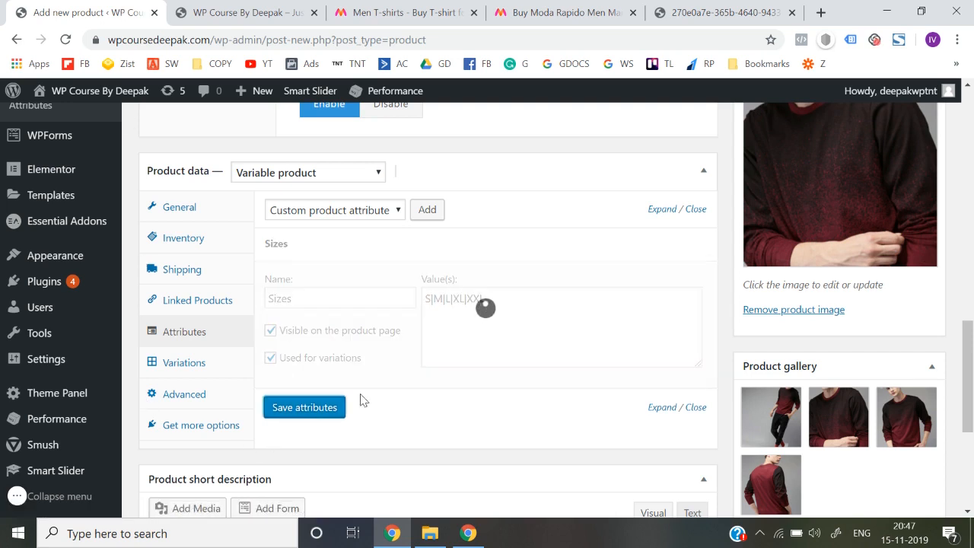
Create product variations from all attributes and accept the confirmation messages.
left_click(193, 363)
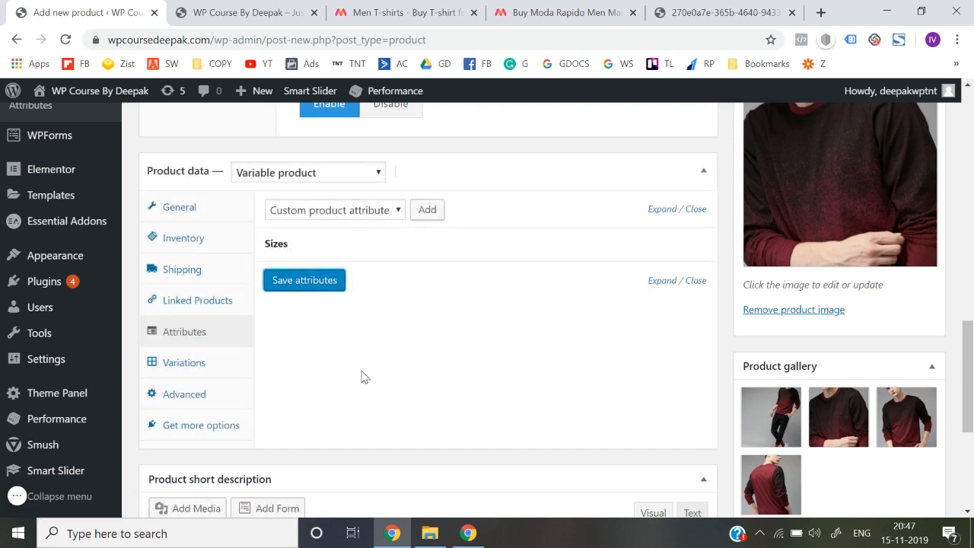
left_click(195, 364)
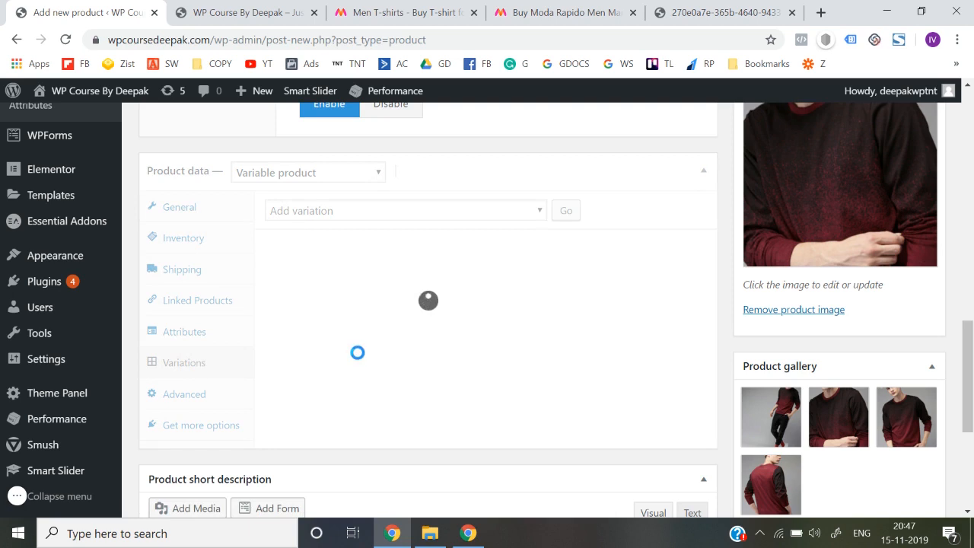
left_click(451, 211)
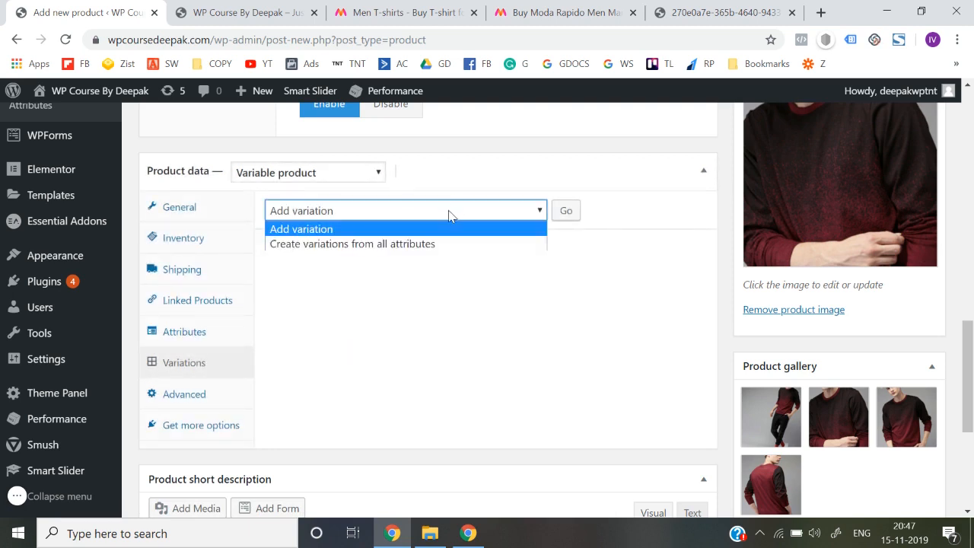
left_click(426, 245)
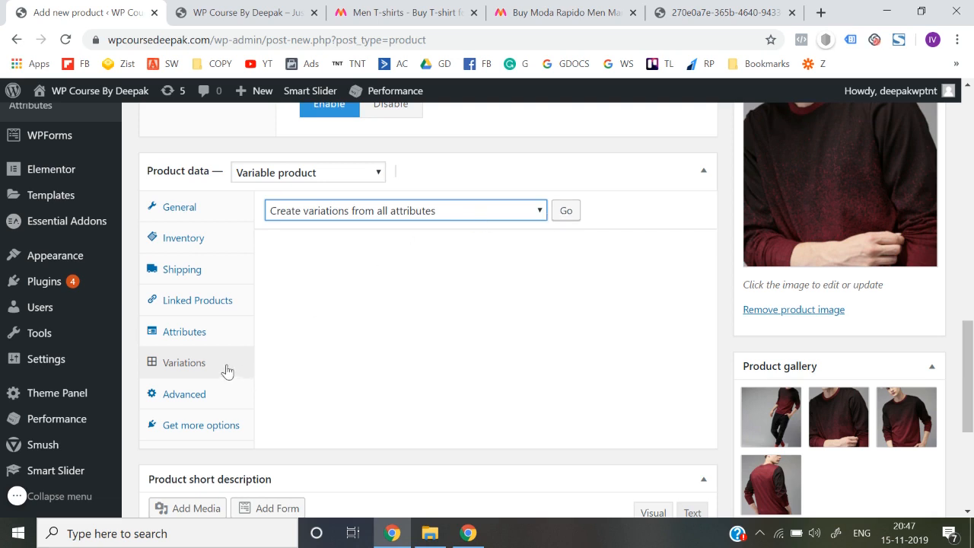
left_click(406, 213)
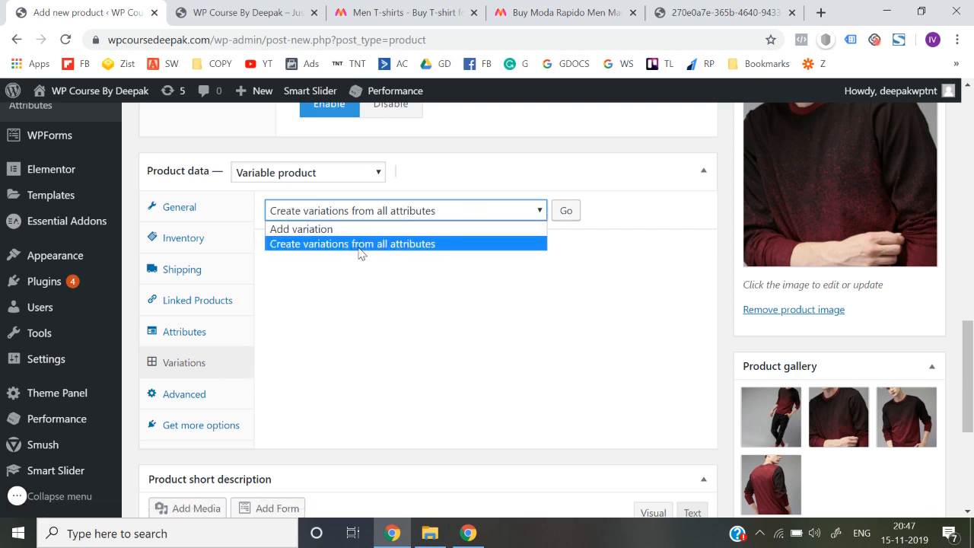
left_click(362, 251)
left_click(561, 218)
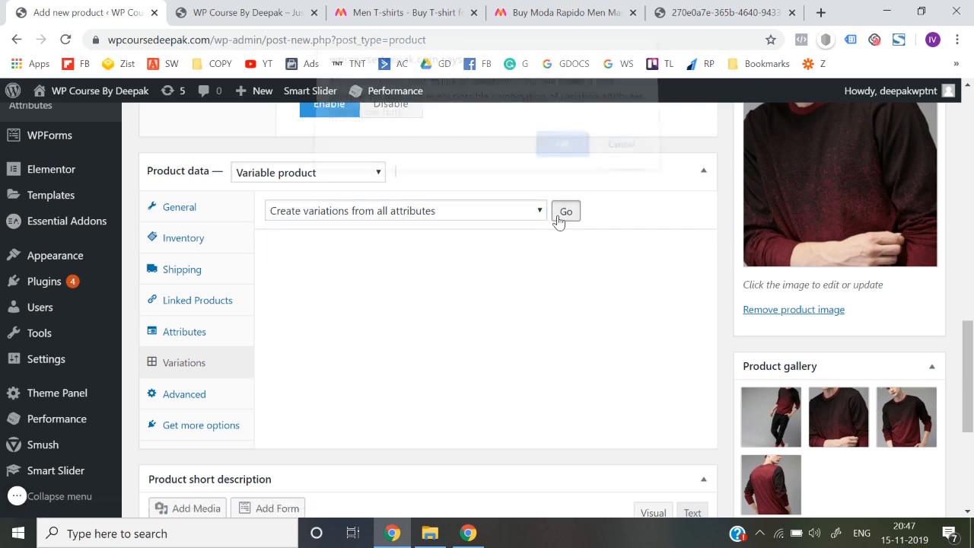
left_click(561, 156)
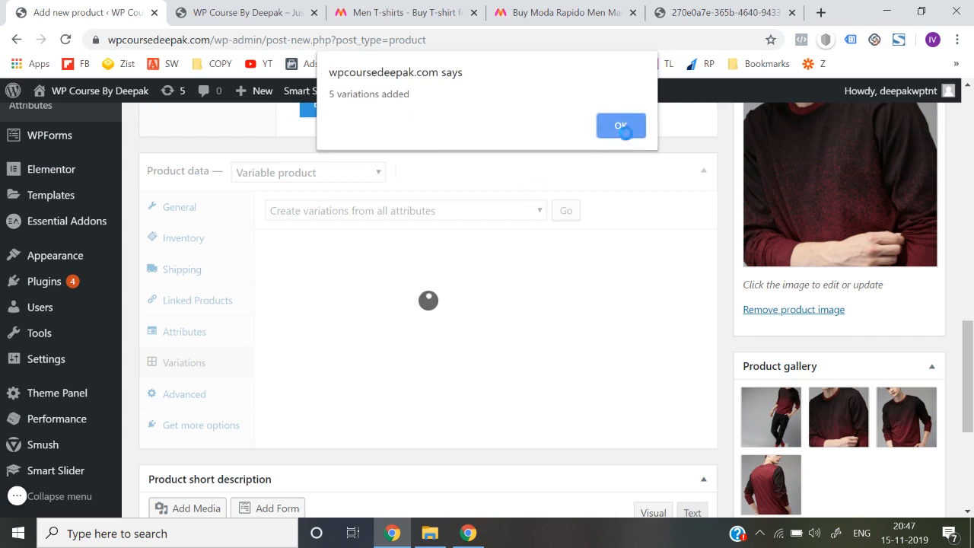
left_click(620, 127)
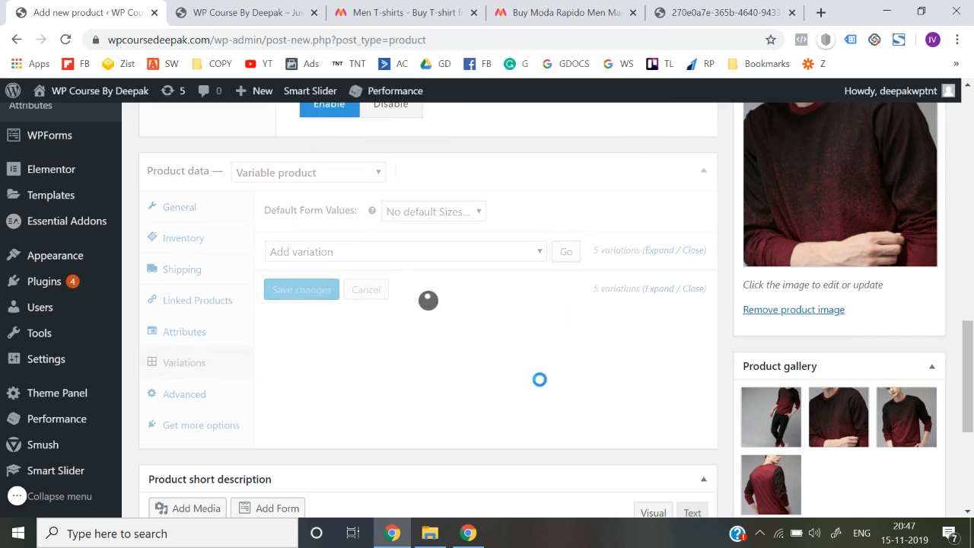
Examine the S variation's image, SKU, stock, price, shipping and tax fields.
scroll(465, 399, "down", 2)
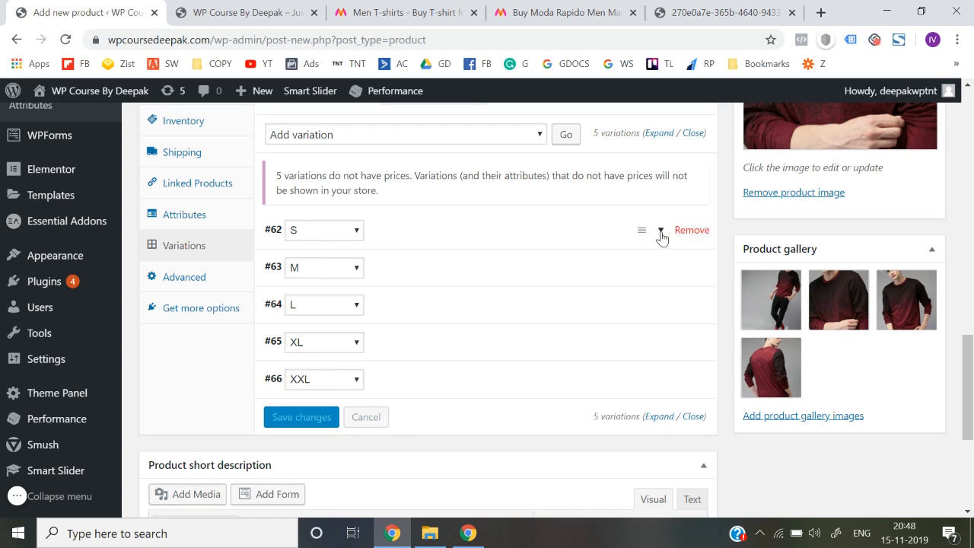
left_click(661, 231)
scroll(500, 332, "down", 1)
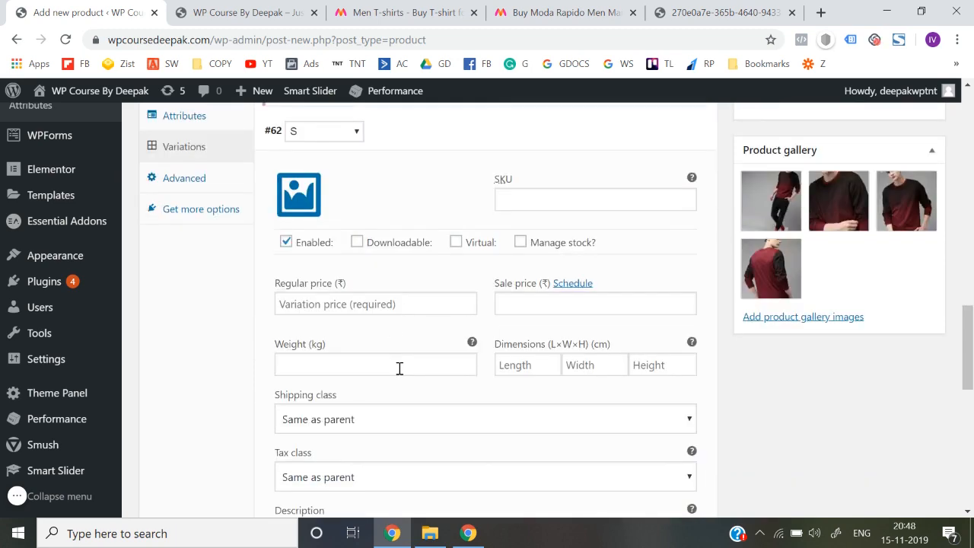
scroll(400, 368, "down", 3)
scroll(398, 373, "up", 3)
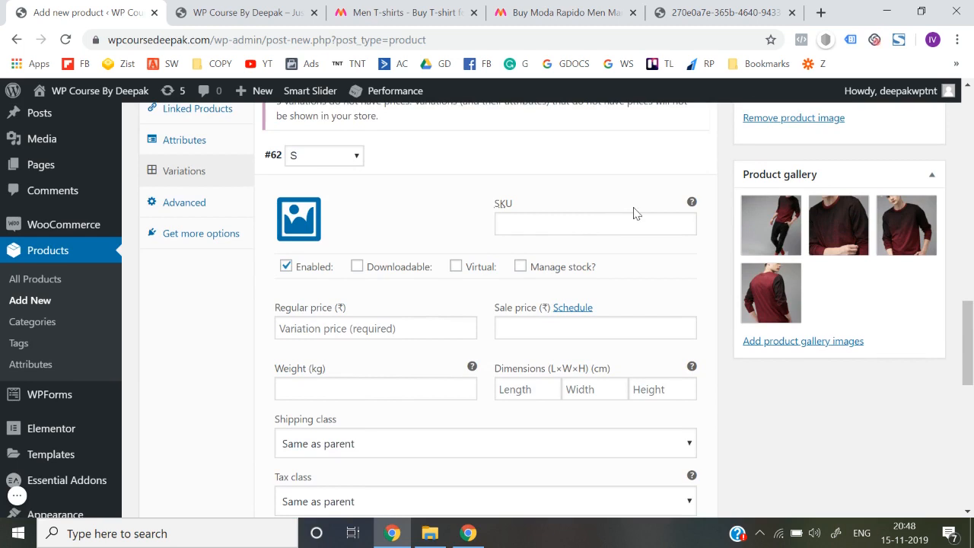
scroll(459, 213, "up", 2)
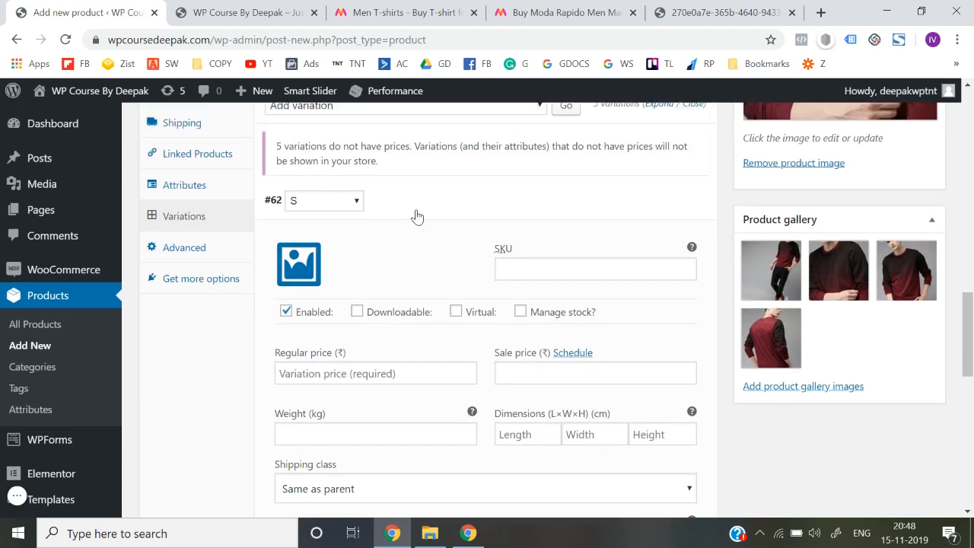
scroll(420, 217, "up", 1)
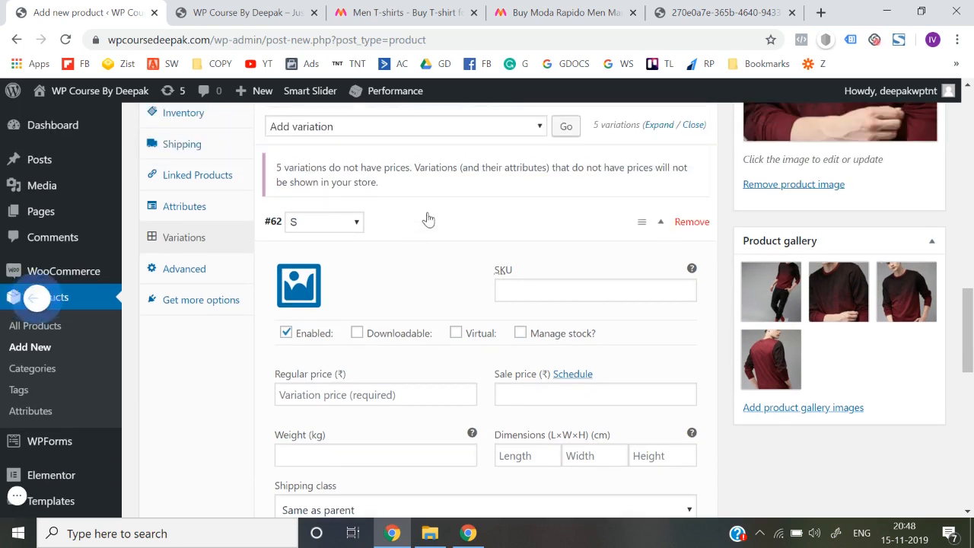
left_click(661, 223)
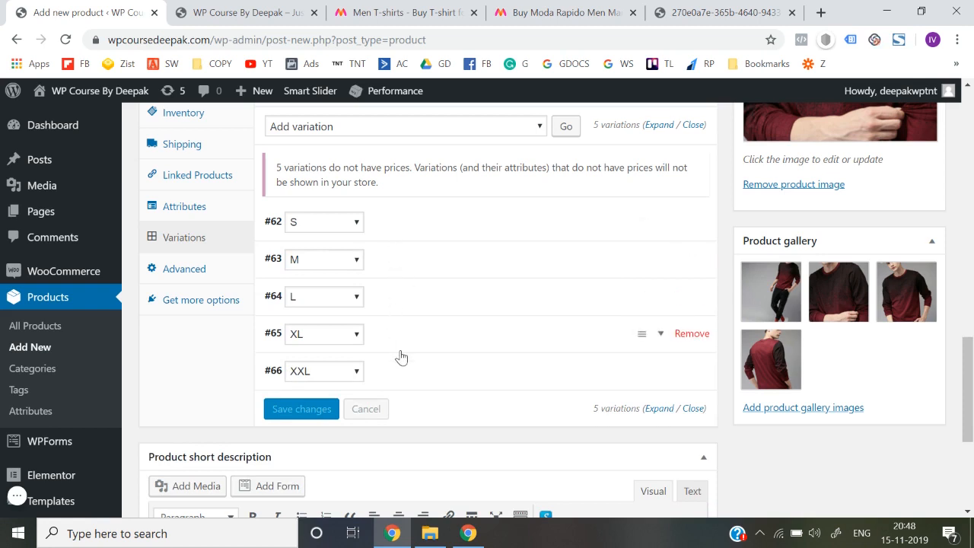
Set 4.jpg, the back view of the T-shirt, from the media library as the S variation's image.
left_click(406, 233)
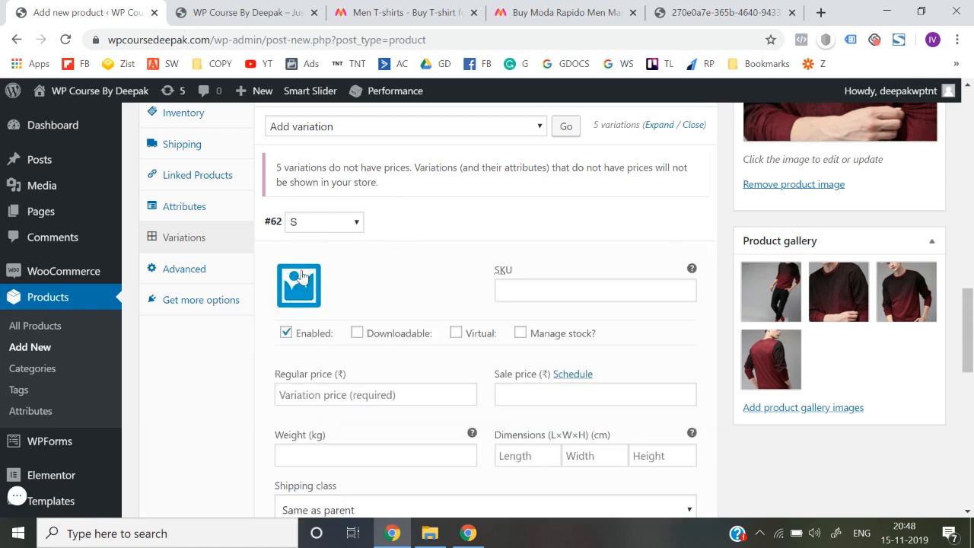
scroll(299, 288, "down", 1)
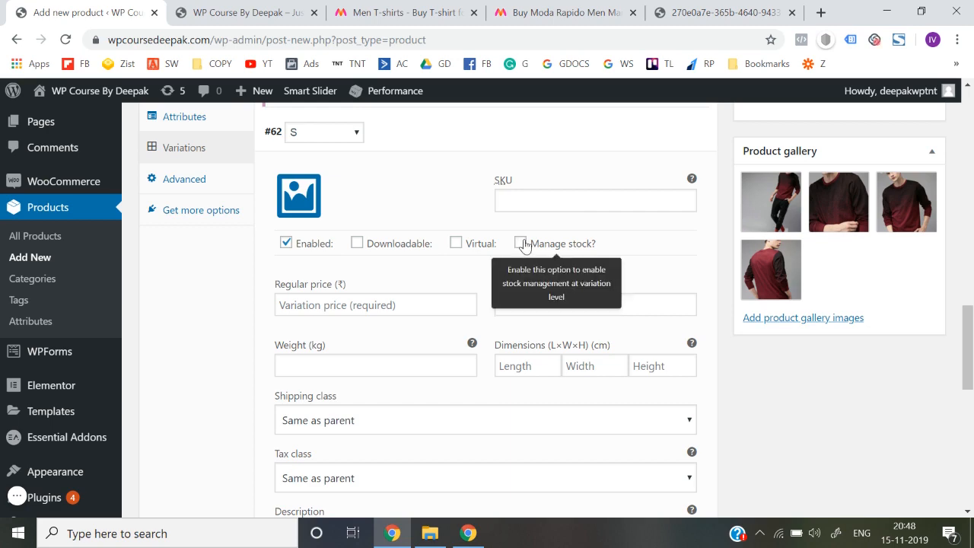
scroll(401, 398, "down", 3)
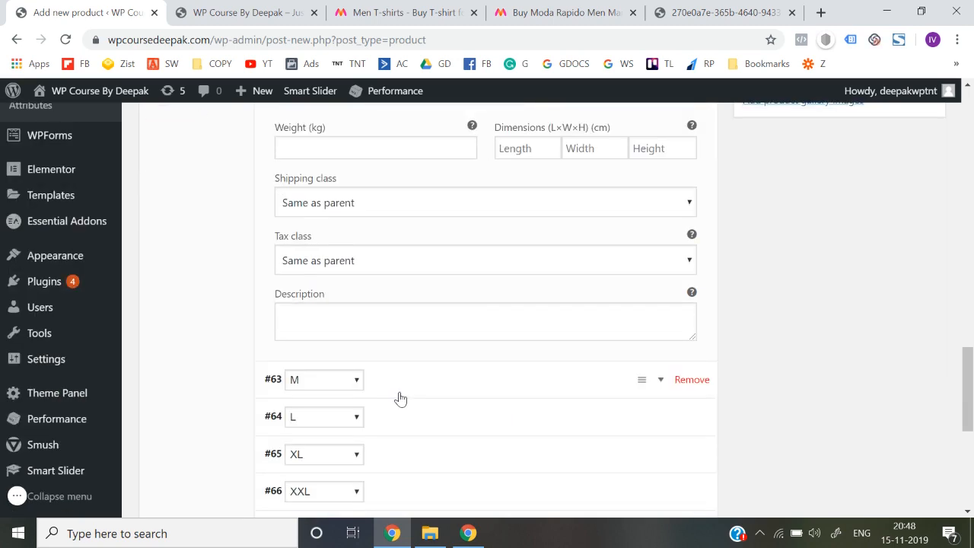
scroll(400, 398, "up", 4)
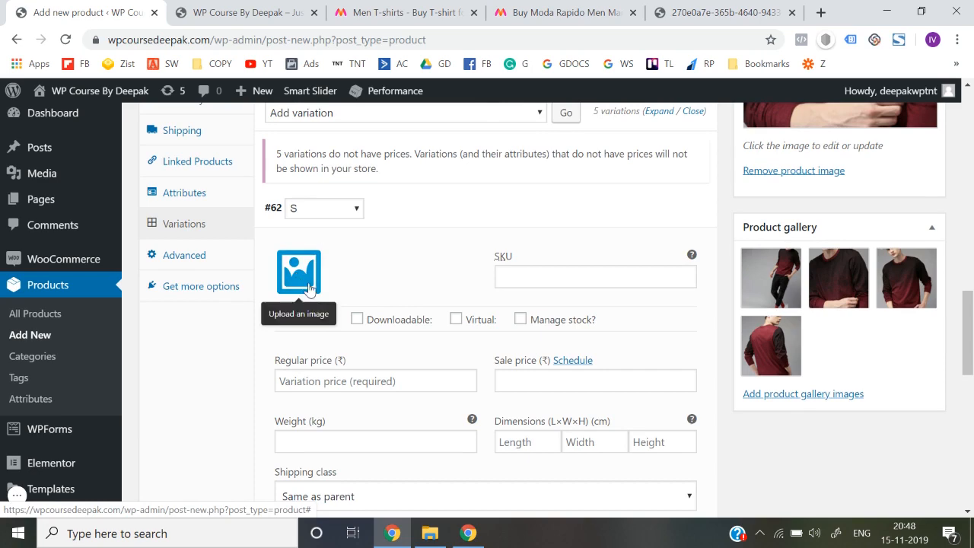
left_click(309, 286)
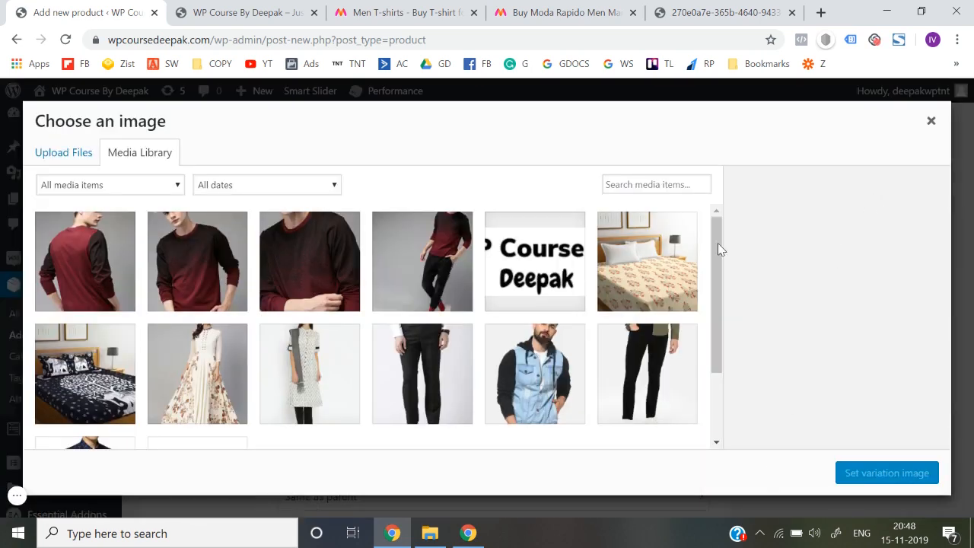
left_click(76, 240)
left_click(859, 474)
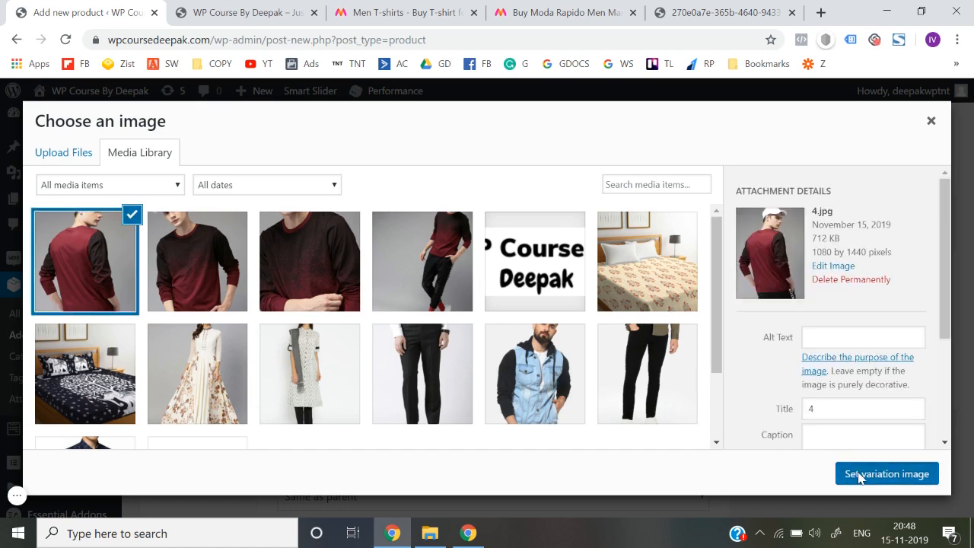
Give the S variation the SKU WPC-201, a regular price of 599 and a sale price of 399.
left_click(541, 278)
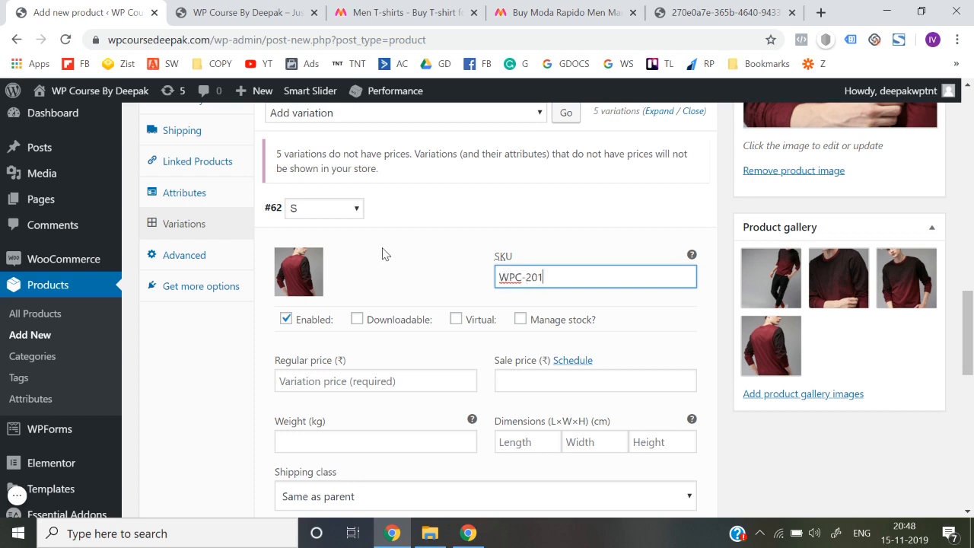
scroll(368, 373, "down", 1)
left_click(355, 358)
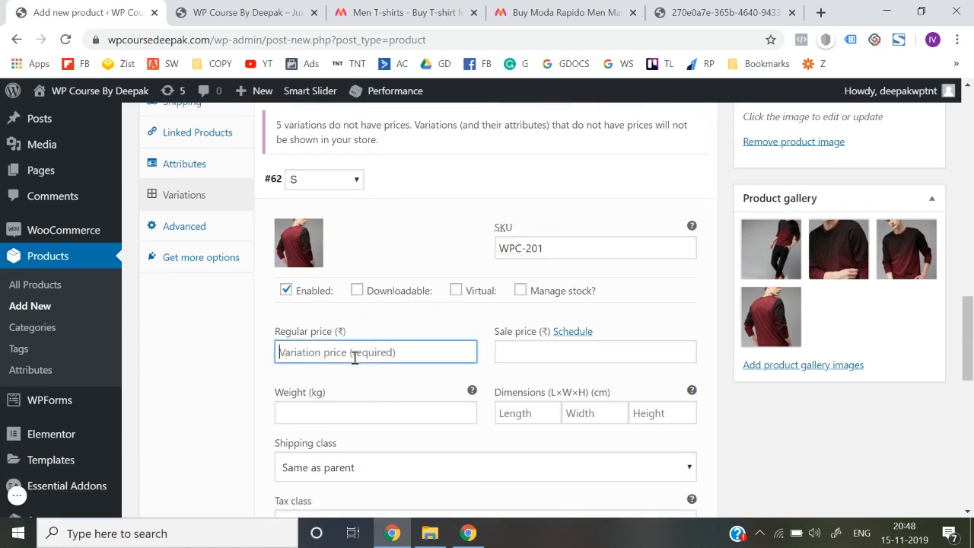
type("599")
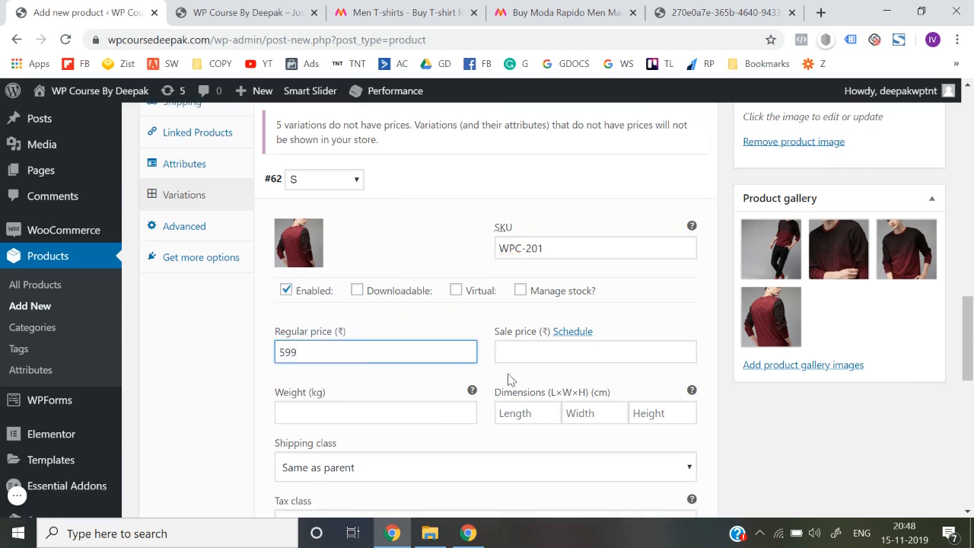
left_click(554, 350)
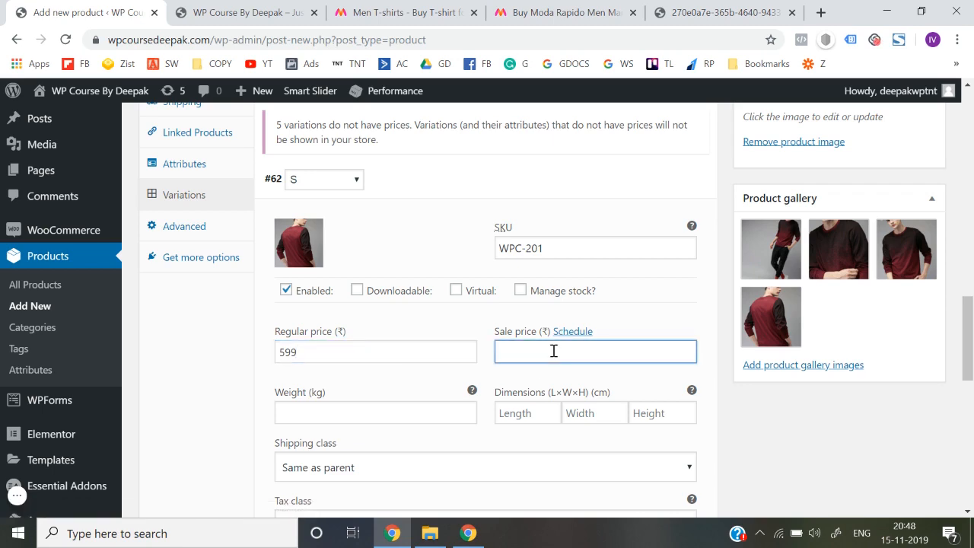
scroll(554, 350, "down", 1)
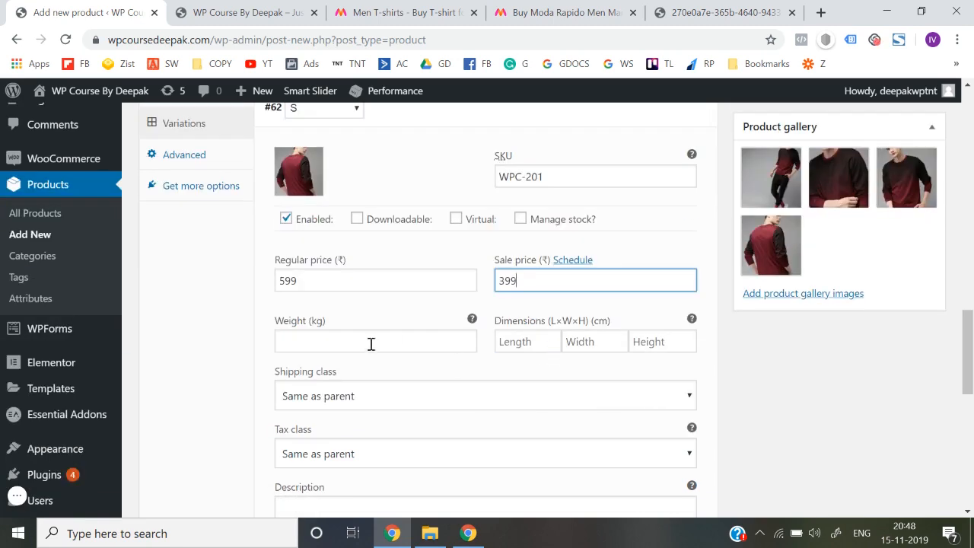
Check the S variation's shipping class, tax class and description fields, and collapse the variation.
scroll(432, 350, "down", 1)
left_click(404, 330)
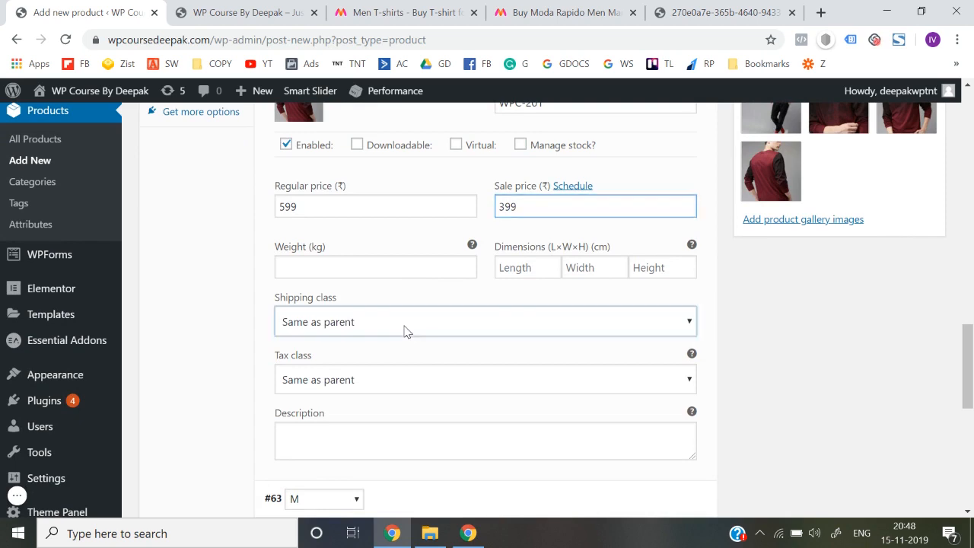
left_click(404, 330)
scroll(434, 391, "down", 1)
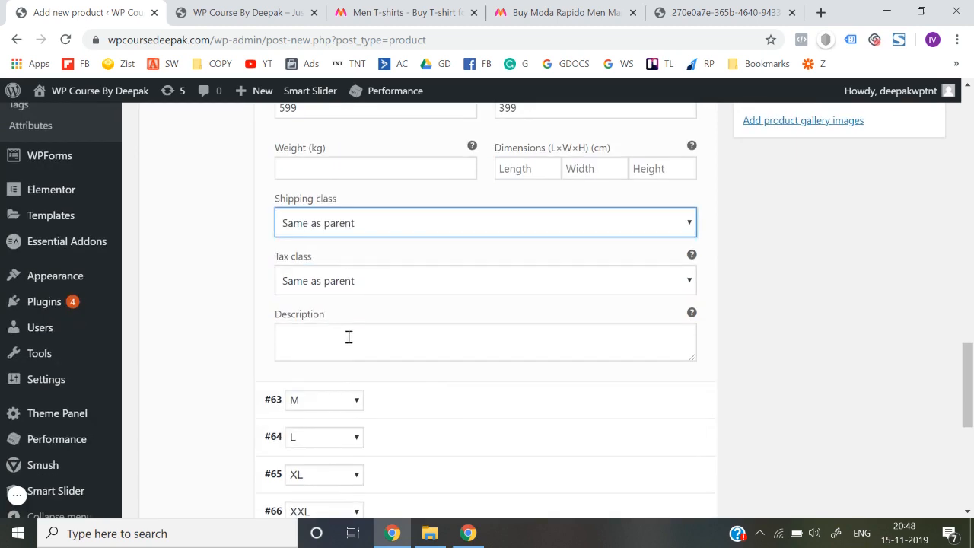
left_click(342, 350)
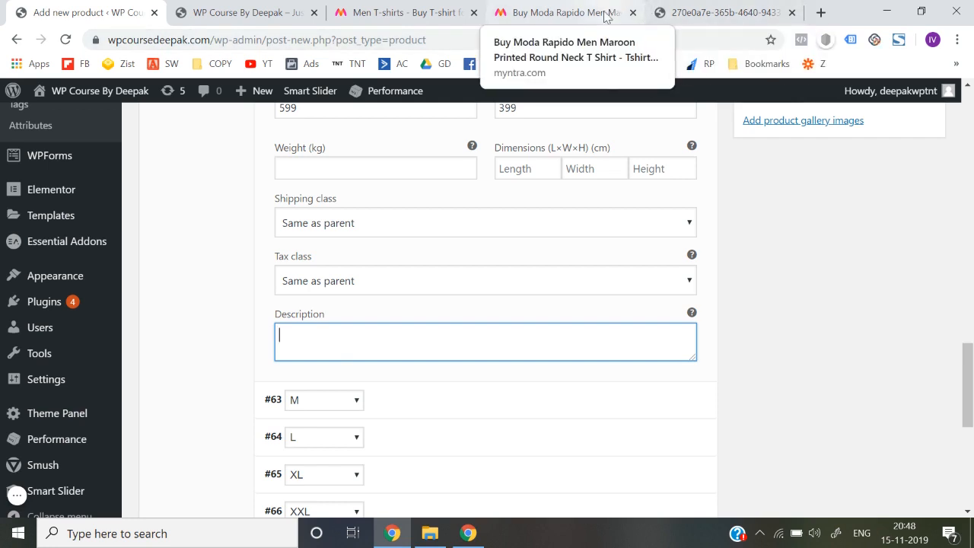
scroll(776, 270, "up", 3)
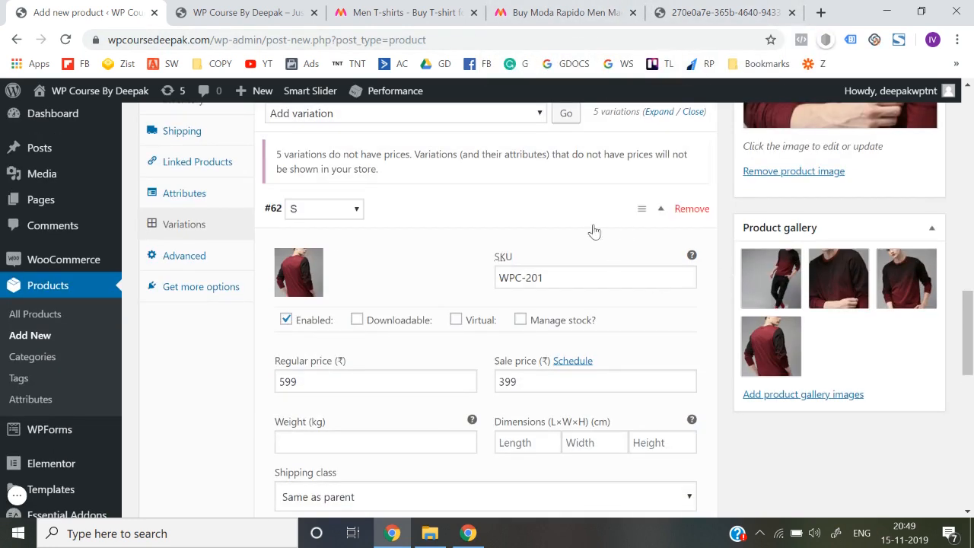
scroll(613, 195, "up", 1)
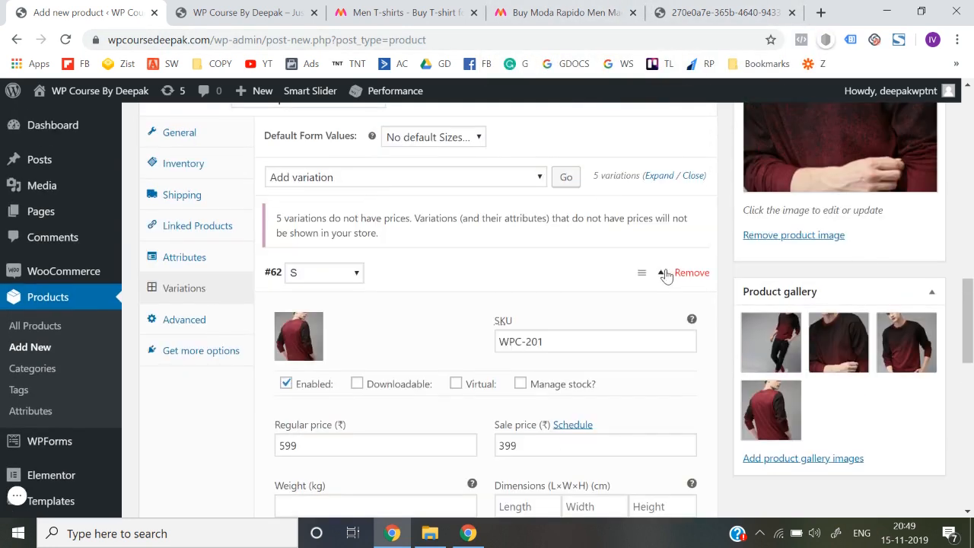
left_click(660, 274)
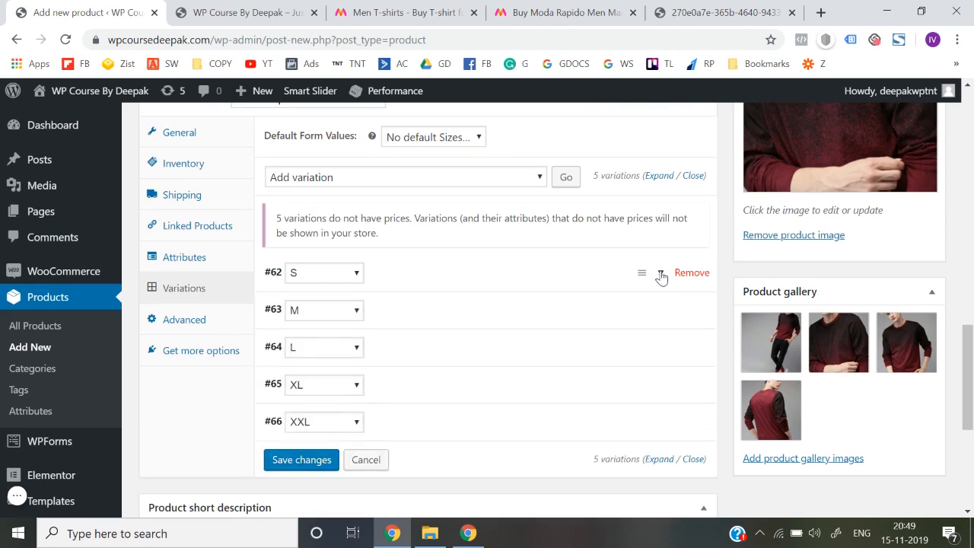
Expand the M variation and set 3.jpg, the front view of the T-shirt, from the media library as its image.
left_click(444, 320)
scroll(445, 320, "down", 1)
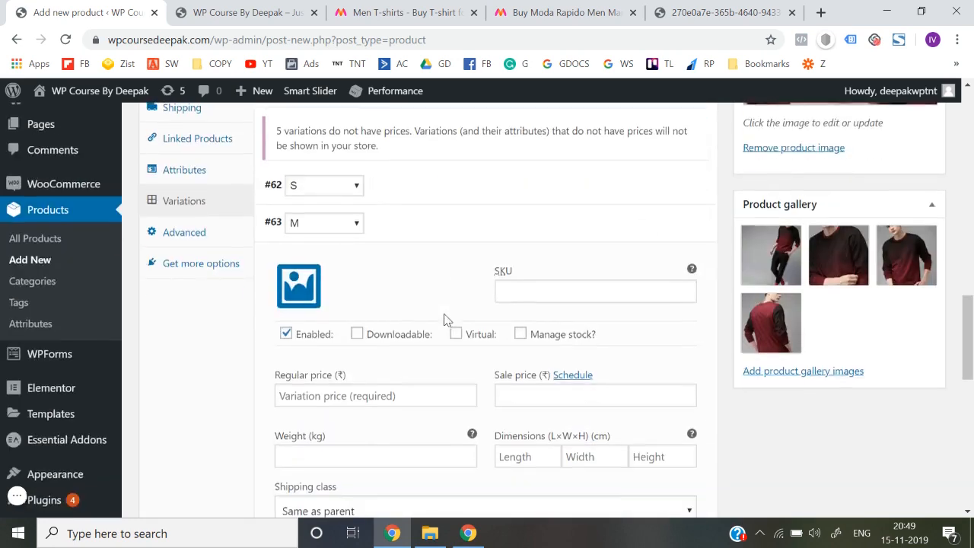
left_click(298, 286)
left_click(186, 249)
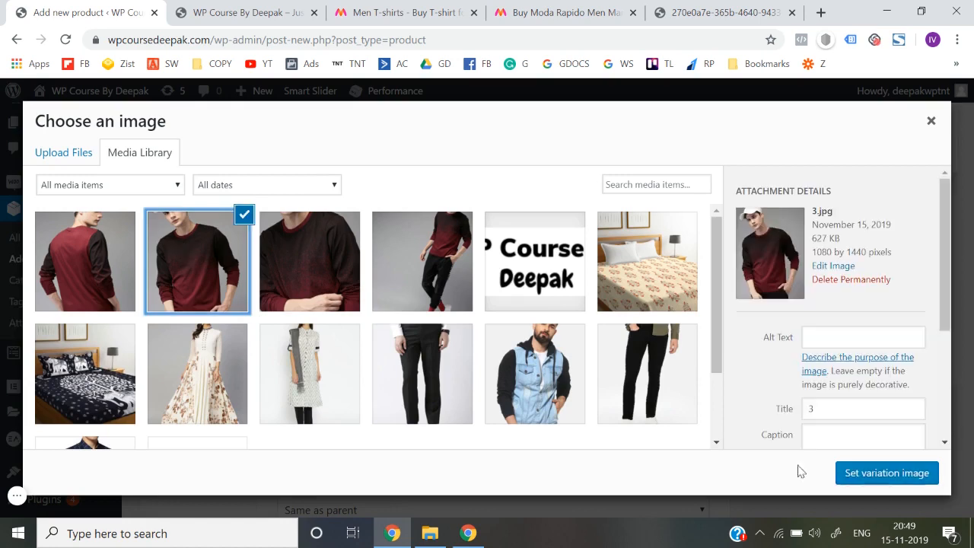
left_click(876, 476)
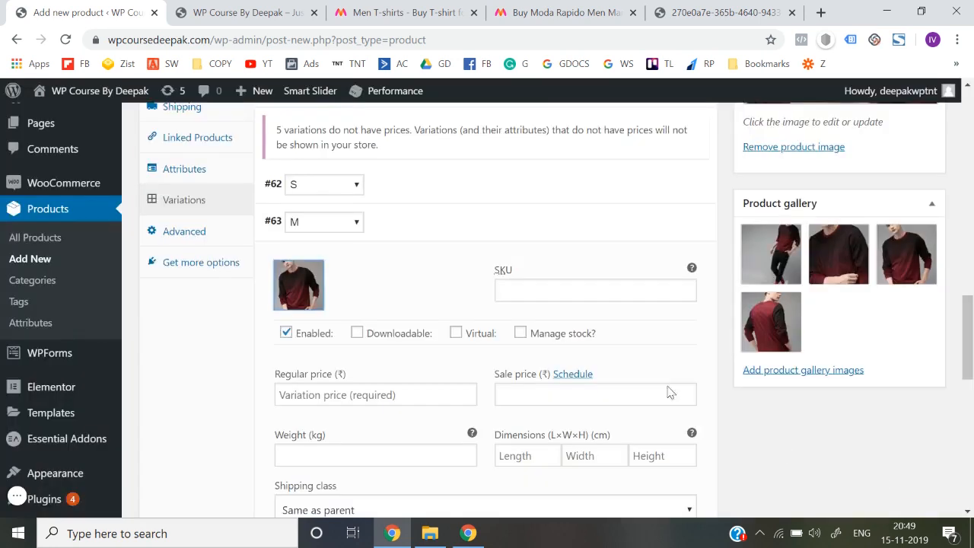
Give the M variation the SKU WPC0101, a regular price of 699 and a sale price of 199, and collapse it.
left_click(528, 286)
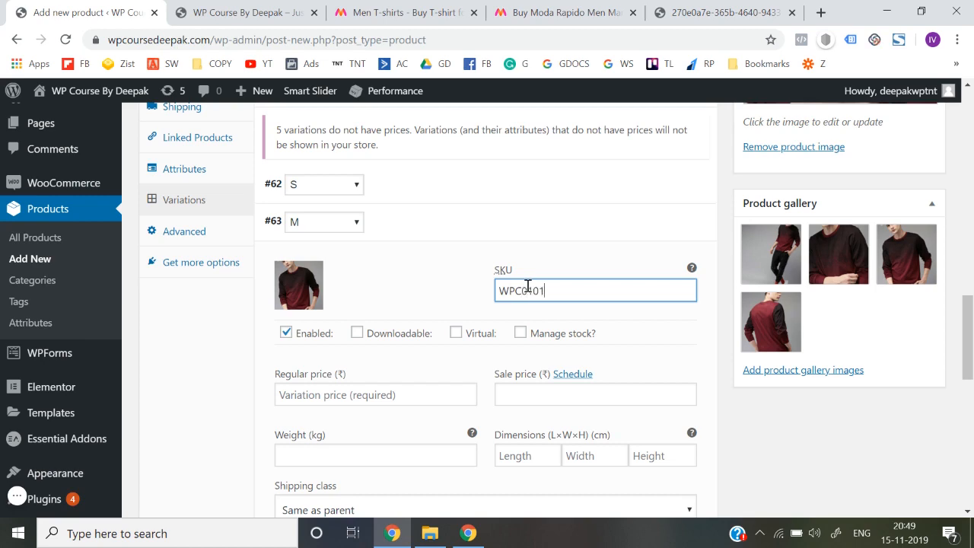
scroll(526, 289, "down", 1)
left_click(399, 353)
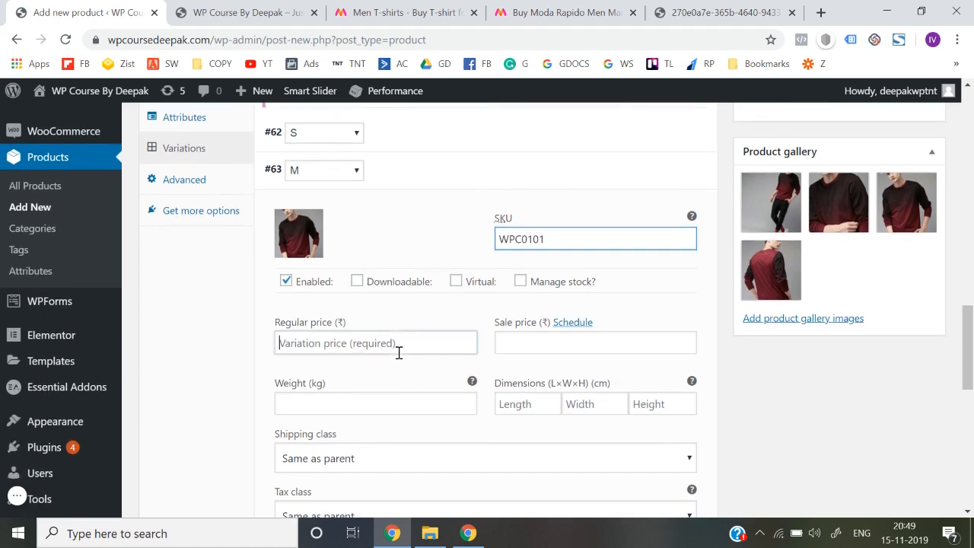
type("699")
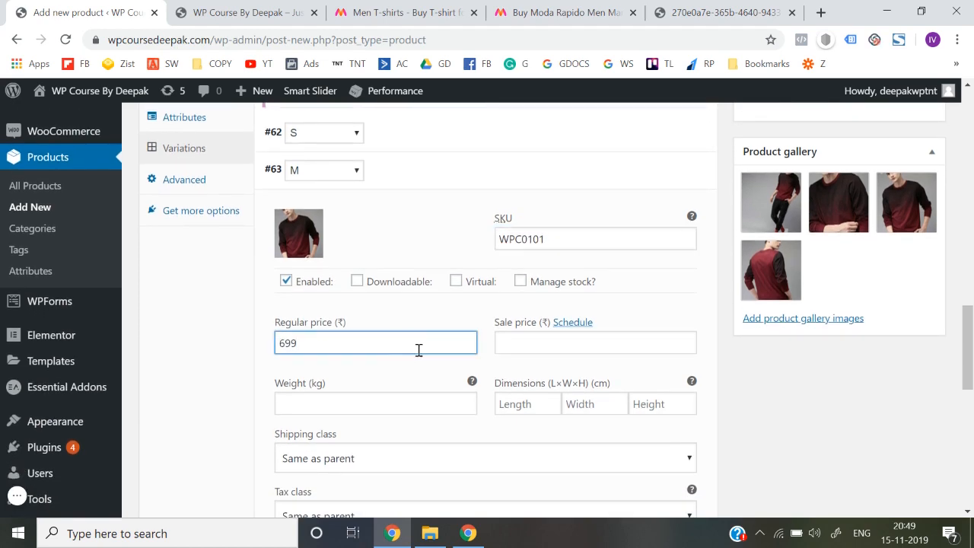
left_click(537, 348)
type("199")
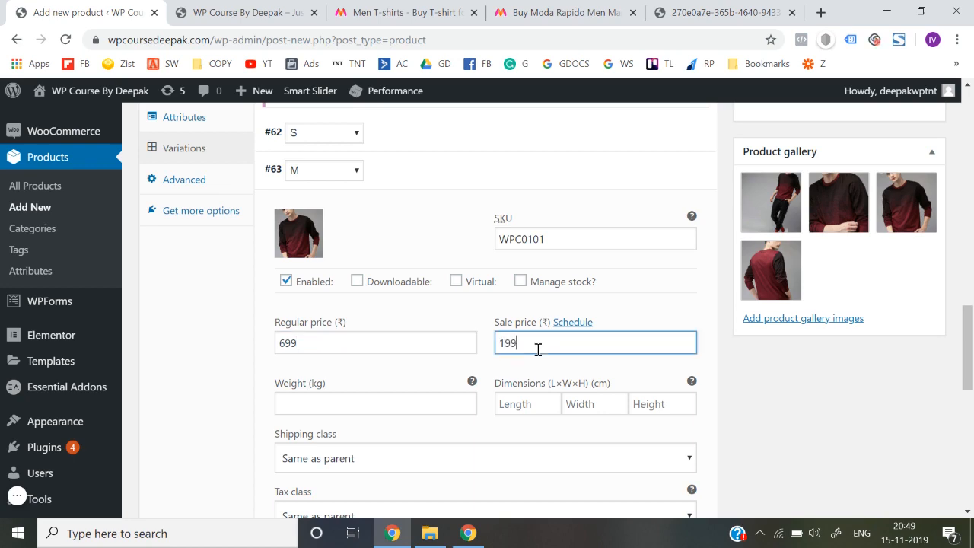
scroll(537, 349, "up", 1)
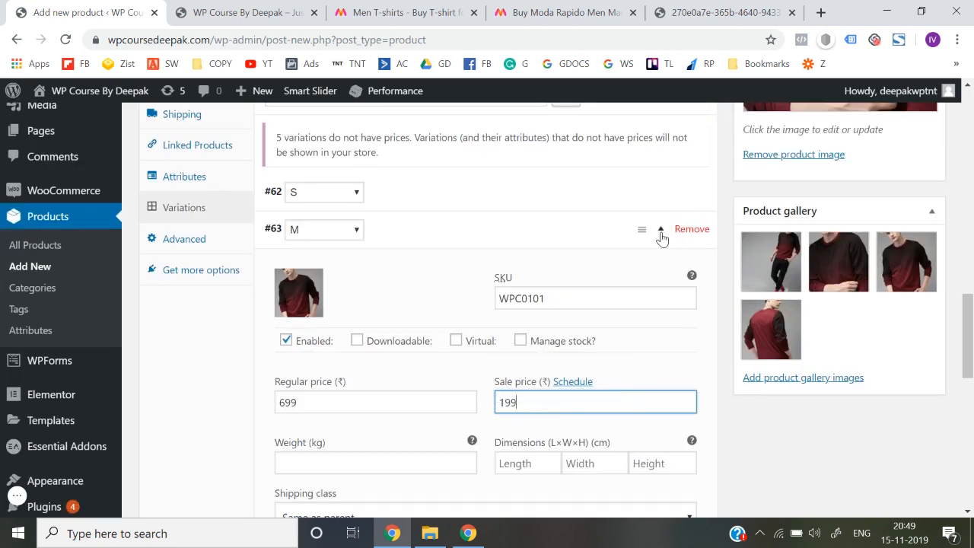
left_click(659, 235)
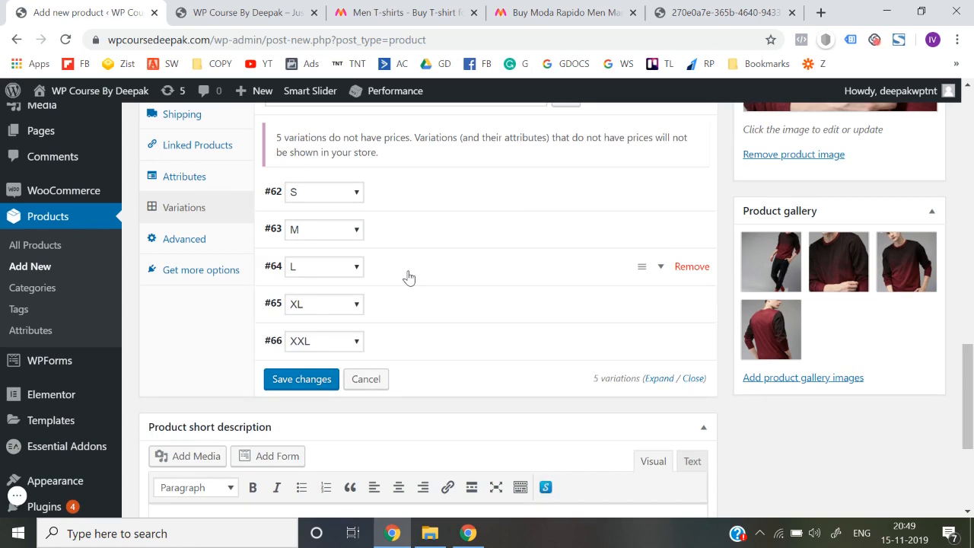
Give the L variation the SKU Tyetywe, a regular price of 199 and a sale price of 99, and collapse it.
left_click(409, 277)
left_click(551, 328)
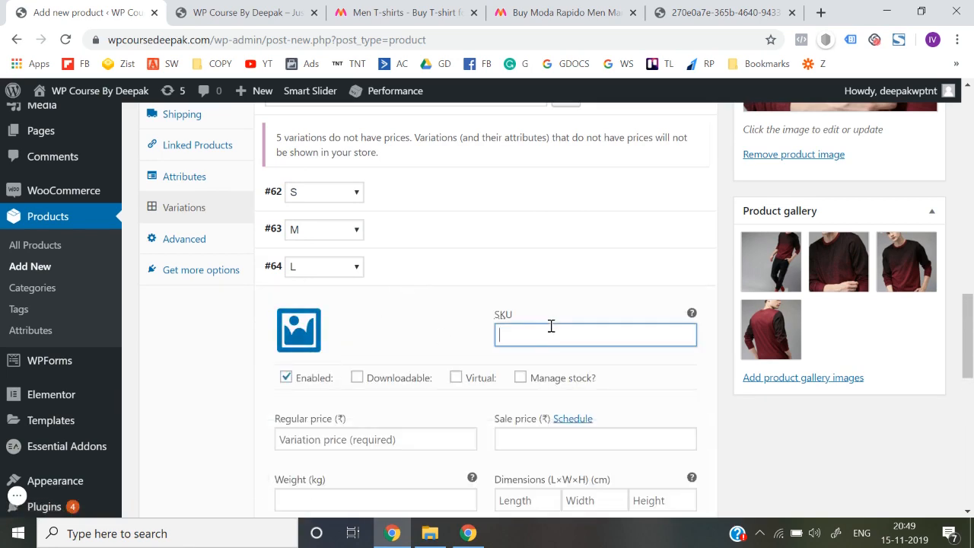
scroll(551, 326, "down", 2)
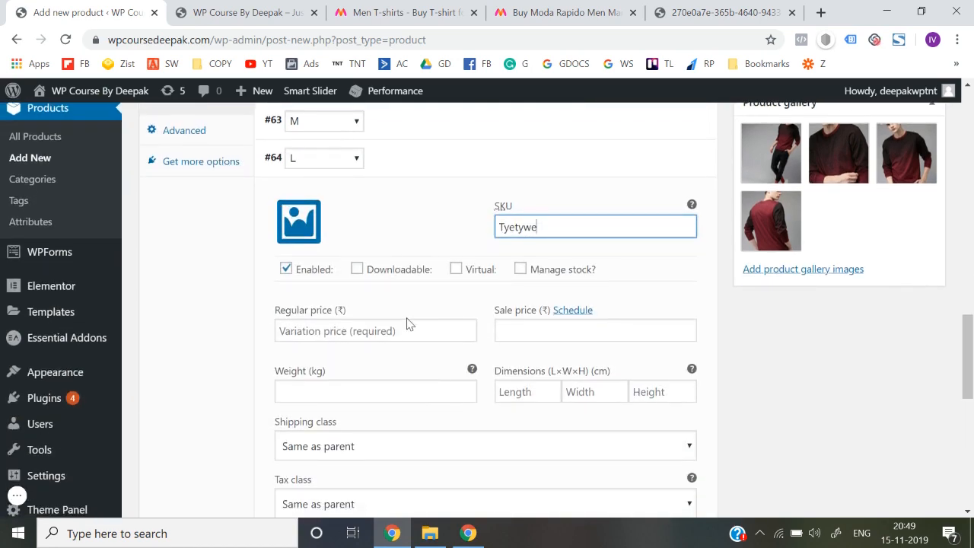
left_click(404, 335)
type("199")
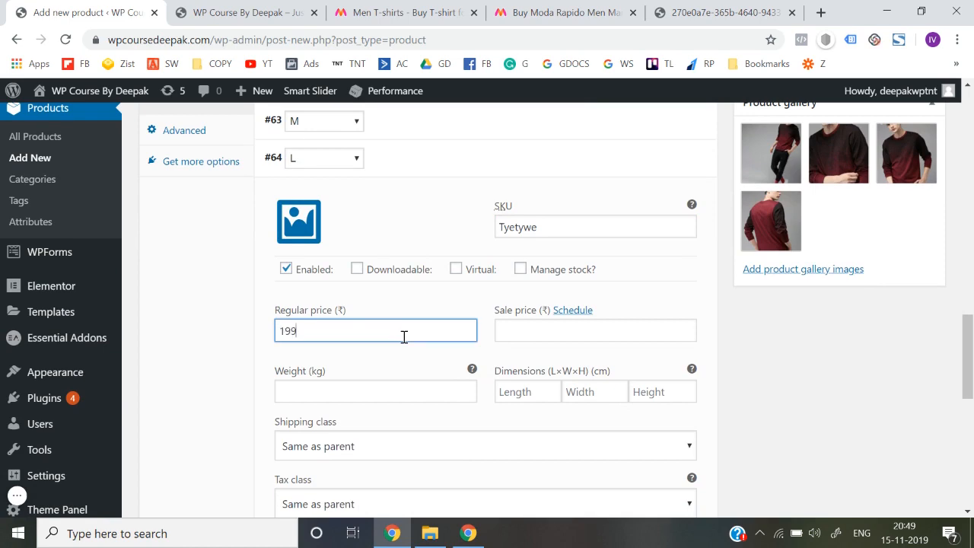
left_click(523, 336)
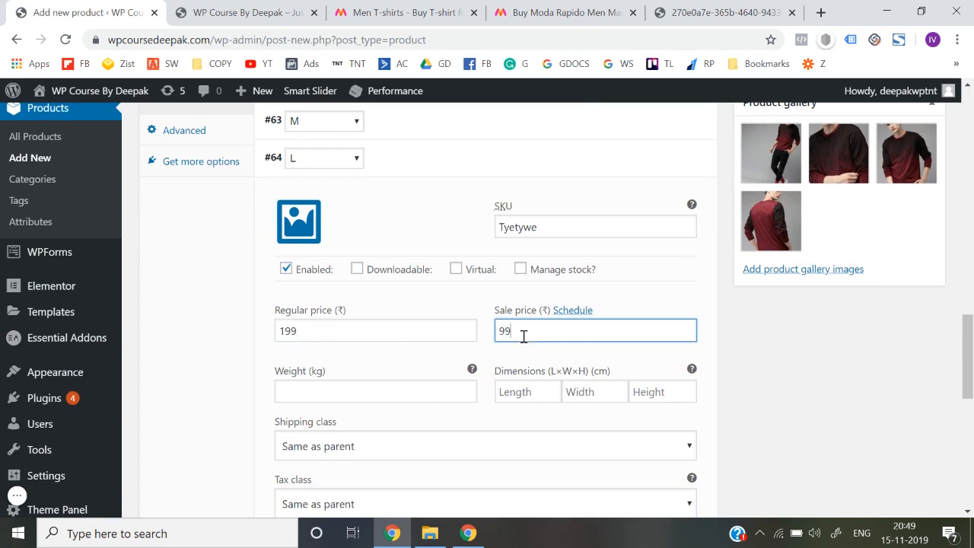
scroll(523, 336, "down", 3)
scroll(627, 244, "up", 5)
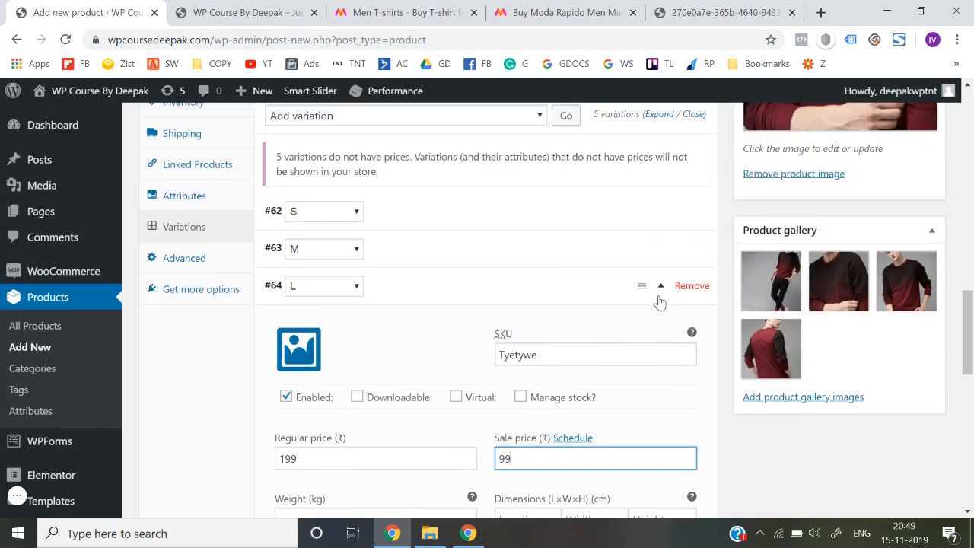
left_click(659, 286)
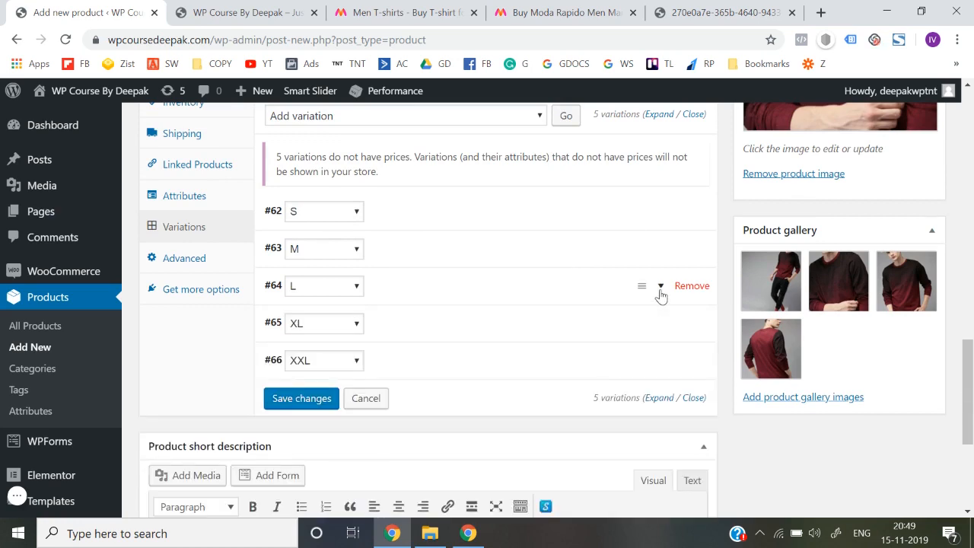
Give the XL variation the SKU ^7672, a regular price of 1199 and a sale price of 599, and collapse it.
scroll(661, 295, "down", 1)
left_click(659, 293)
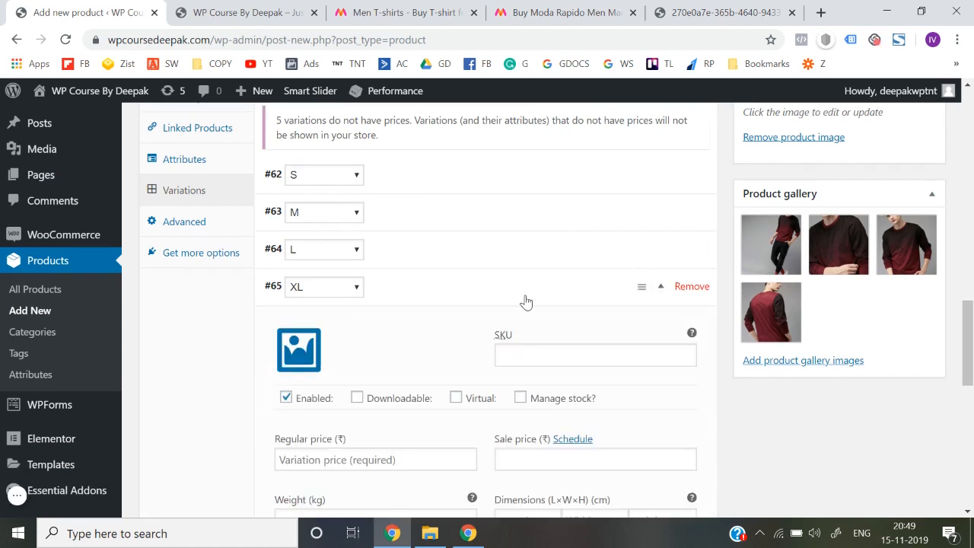
scroll(524, 300, "down", 3)
left_click(553, 262)
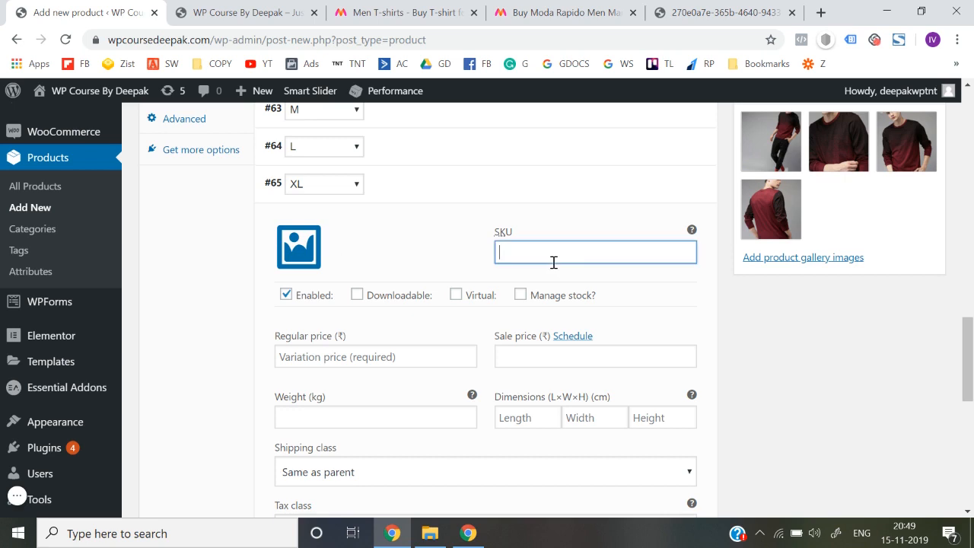
scroll(554, 263, "down", 2)
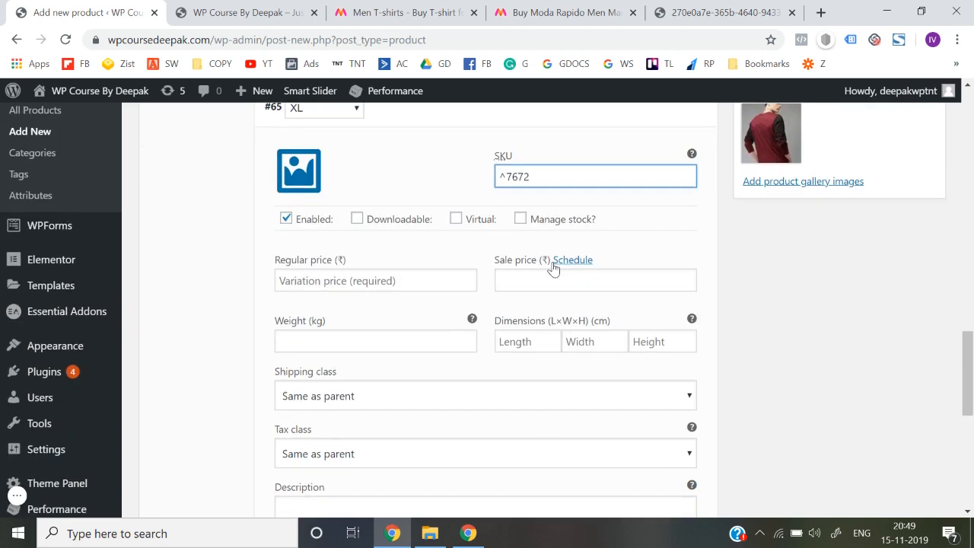
left_click(379, 278)
type("1199")
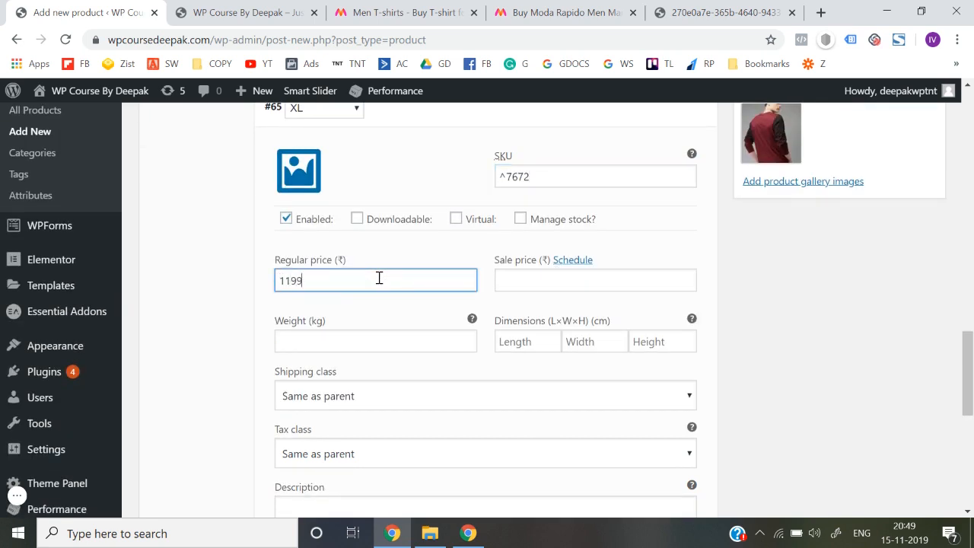
left_click(517, 282)
type("599")
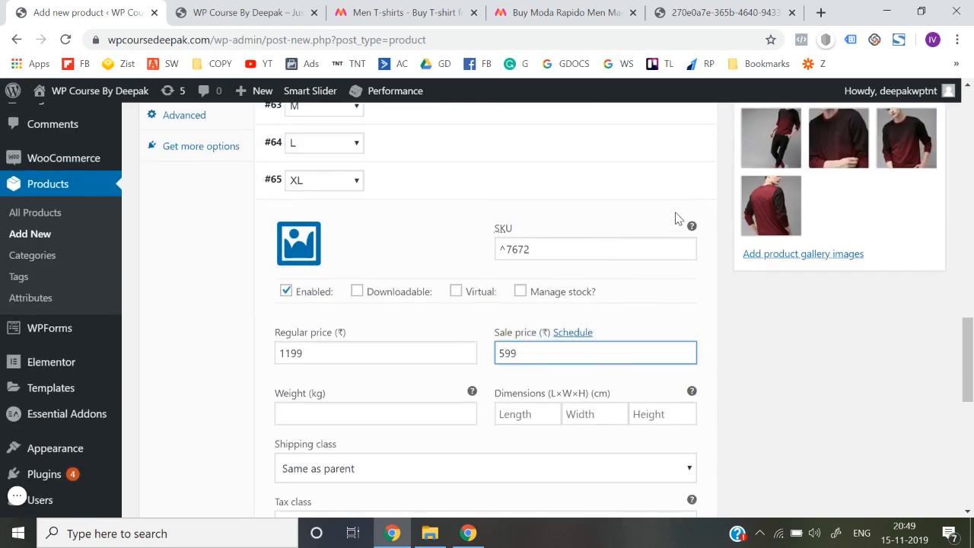
scroll(676, 218, "up", 1)
left_click(662, 236)
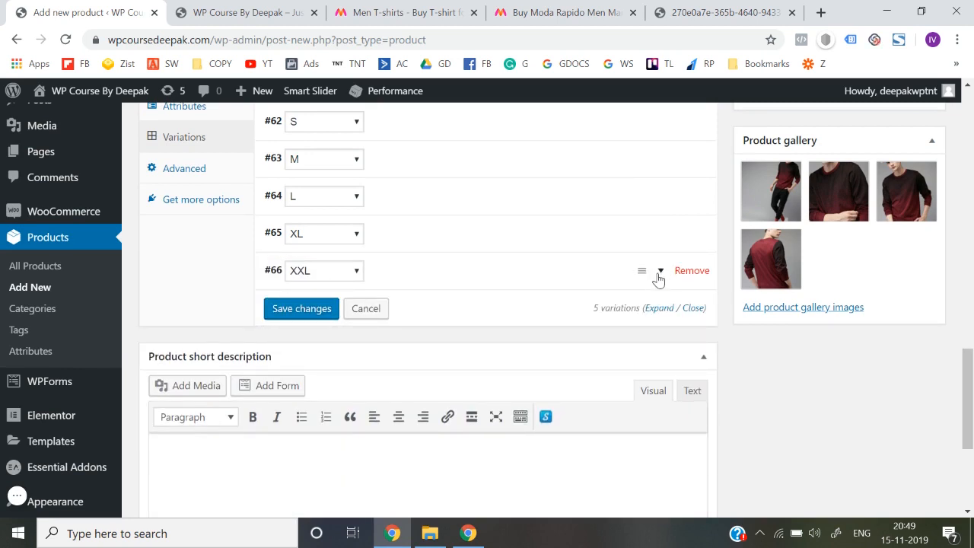
Remove the XXL variation, agreeing to save the pending variation changes and confirming the removal.
left_click(683, 271)
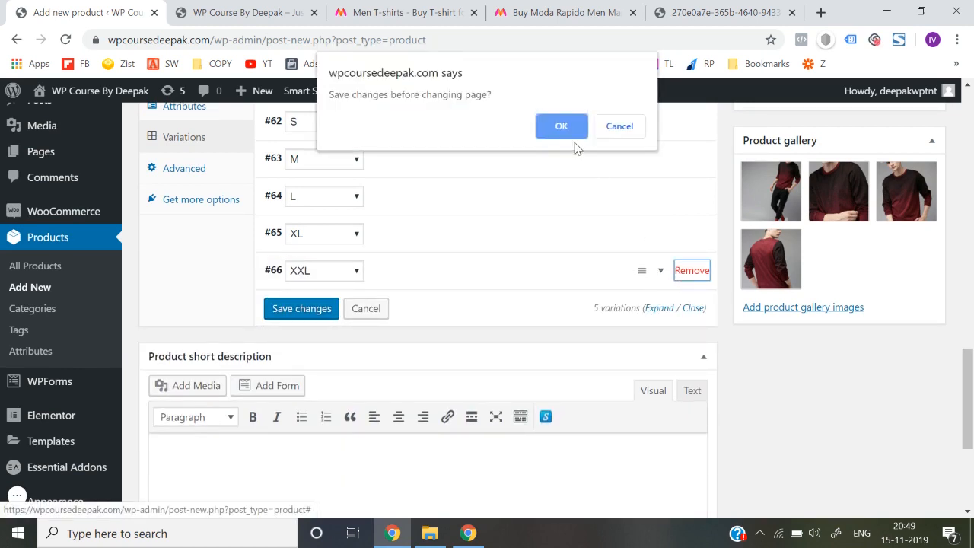
left_click(560, 128)
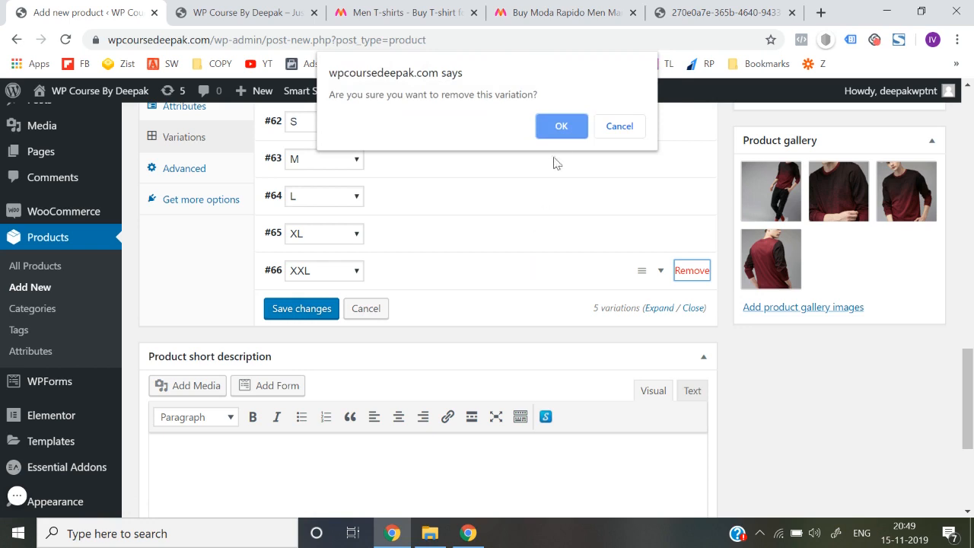
left_click(561, 127)
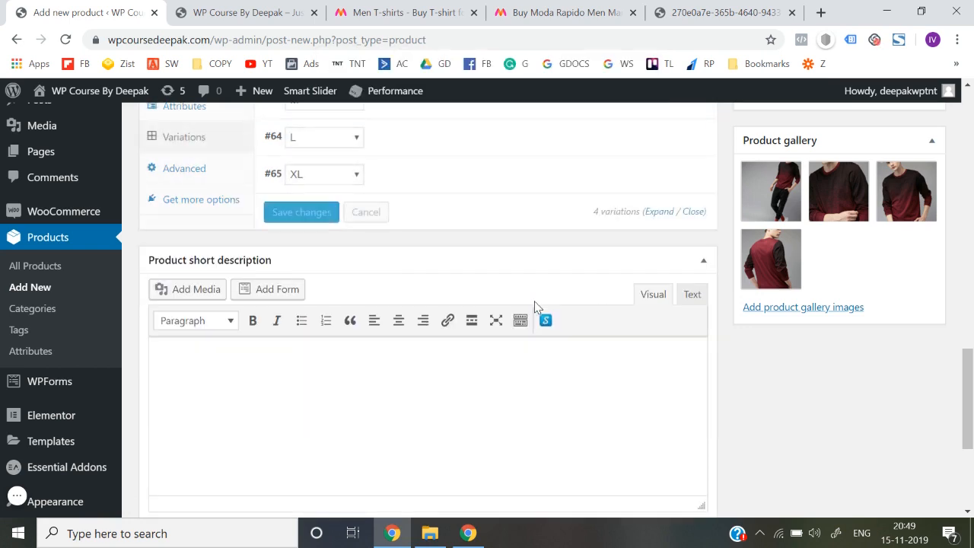
Copy the product details text, from the T-shirt description through Machine-wash, from the Myntra product page.
scroll(535, 303, "down", 1)
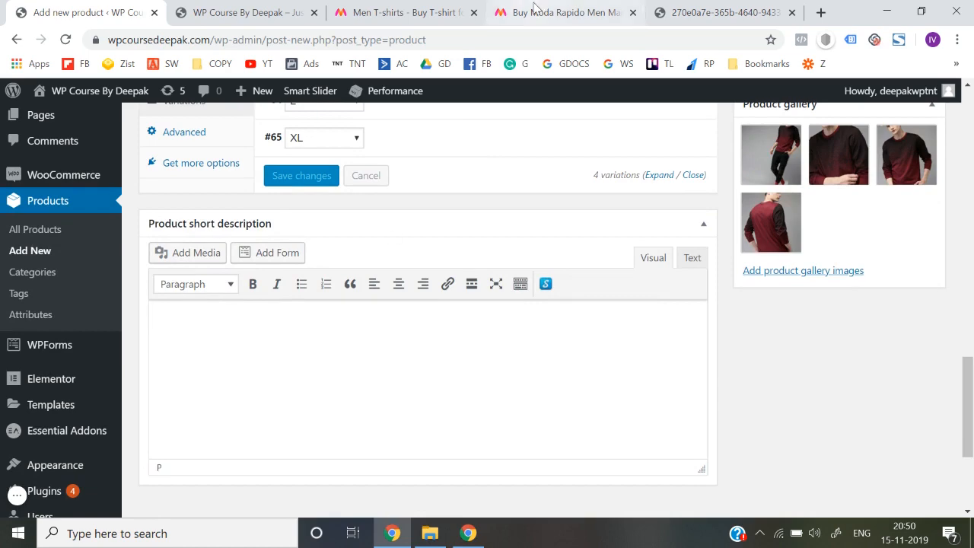
left_click(563, 12)
scroll(626, 317, "down", 10)
scroll(625, 316, "down", 5)
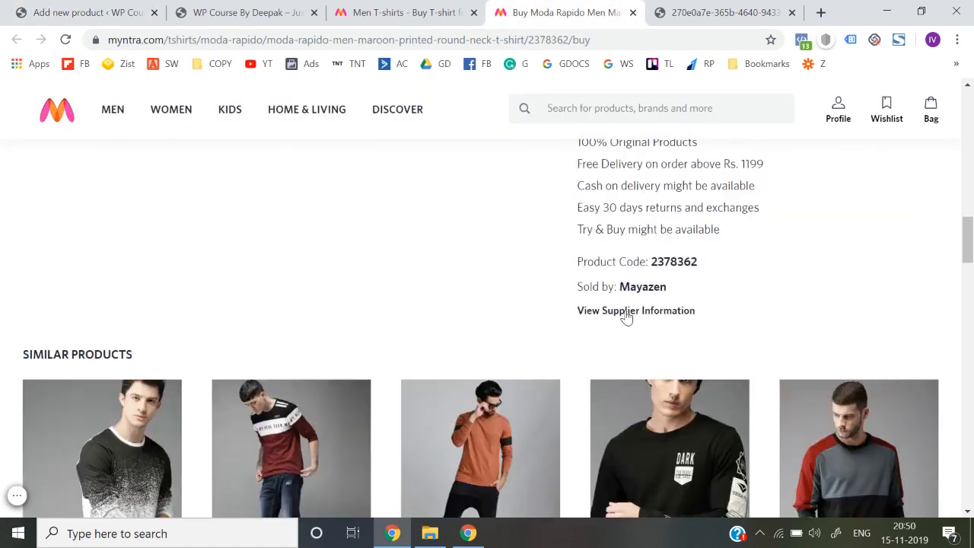
scroll(626, 315, "up", 3)
scroll(606, 304, "down", 10)
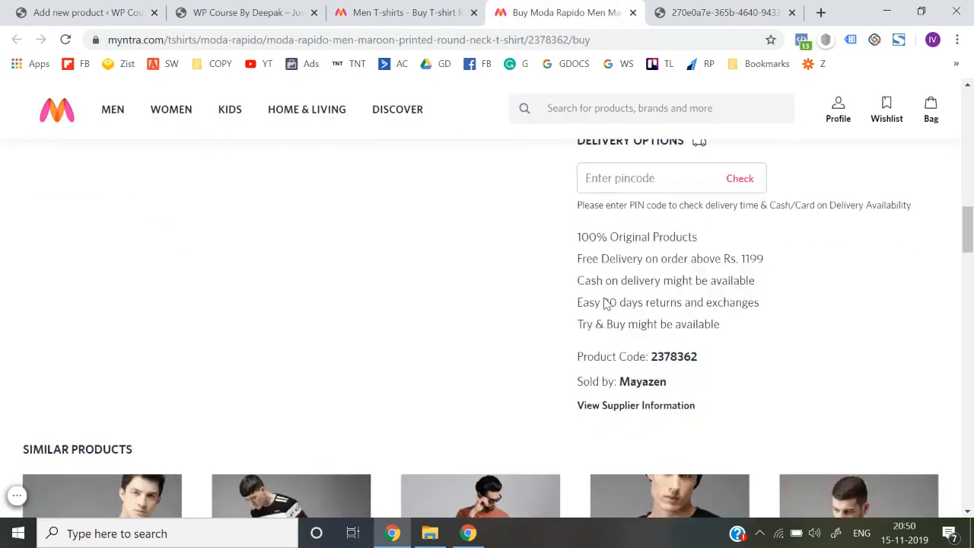
scroll(607, 303, "up", 12)
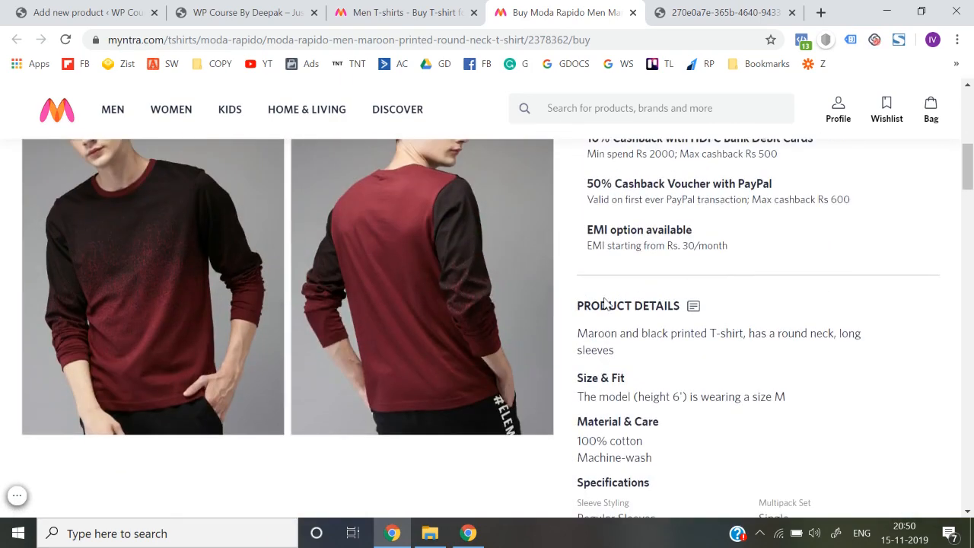
scroll(605, 304, "down", 2)
scroll(589, 203, "up", 1)
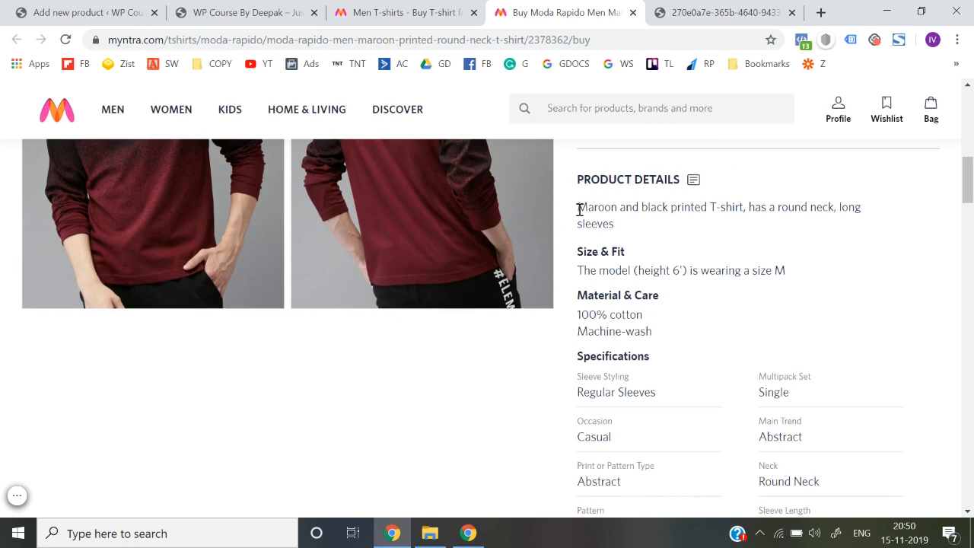
left_click_drag(578, 204, 678, 332)
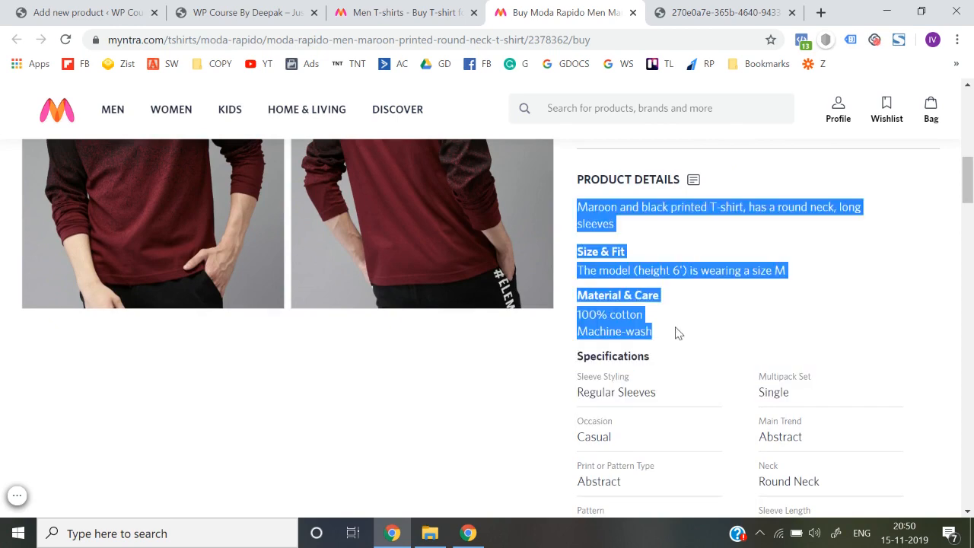
Paste the copied product details into the product short description of the WooCommerce product.
left_click(228, 12)
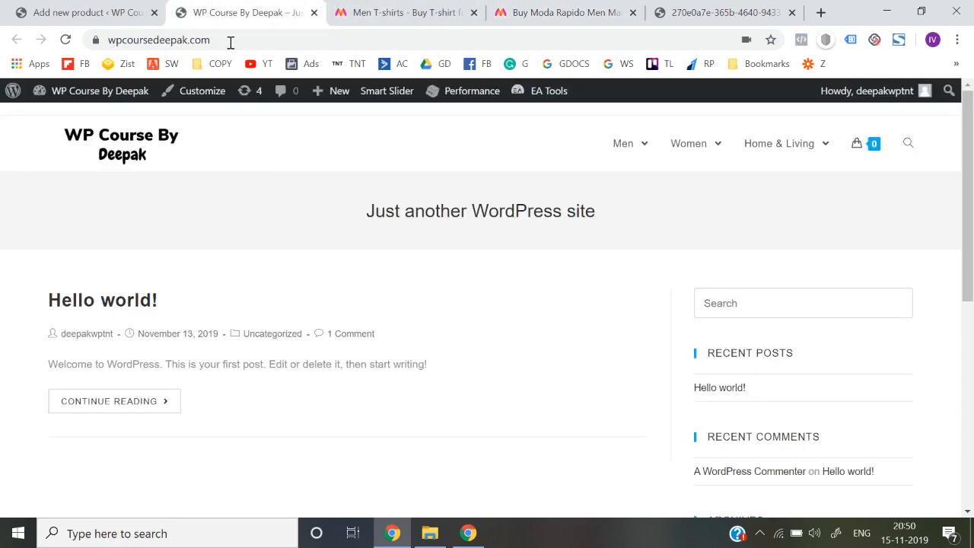
left_click(65, 12)
key("ctrl+v")
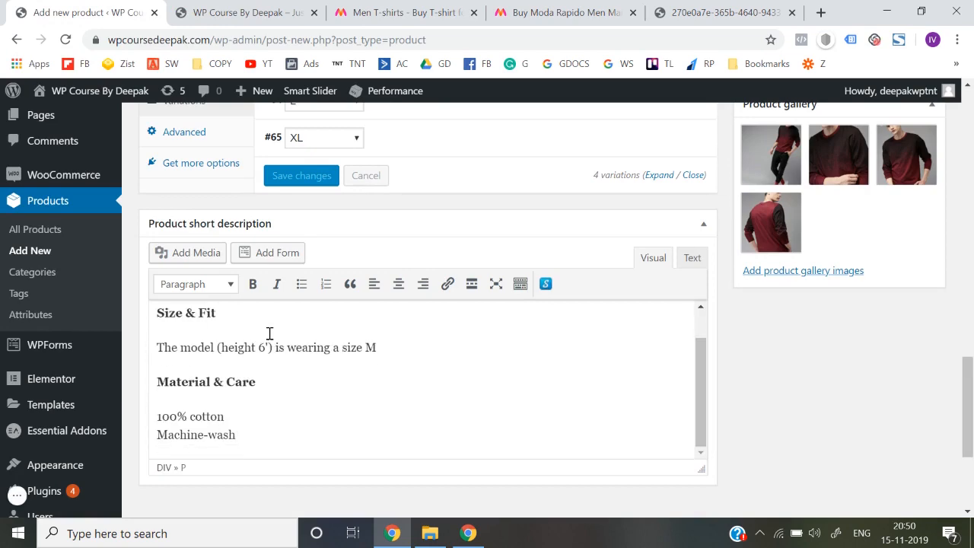
Assign the product to the Shirts category and publish it.
scroll(478, 312, "down", 3)
scroll(701, 337, "up", 2)
scroll(703, 337, "up", 10)
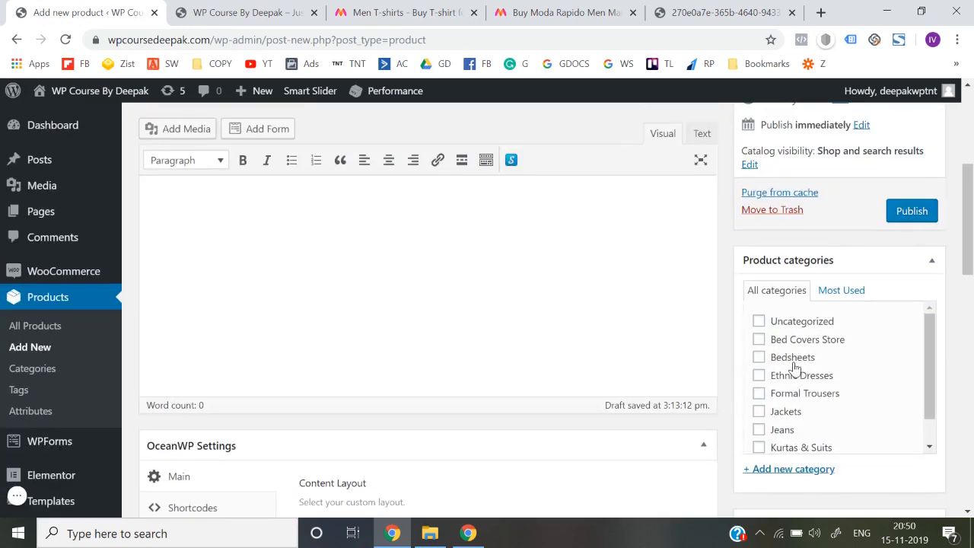
scroll(794, 369, "down", 1)
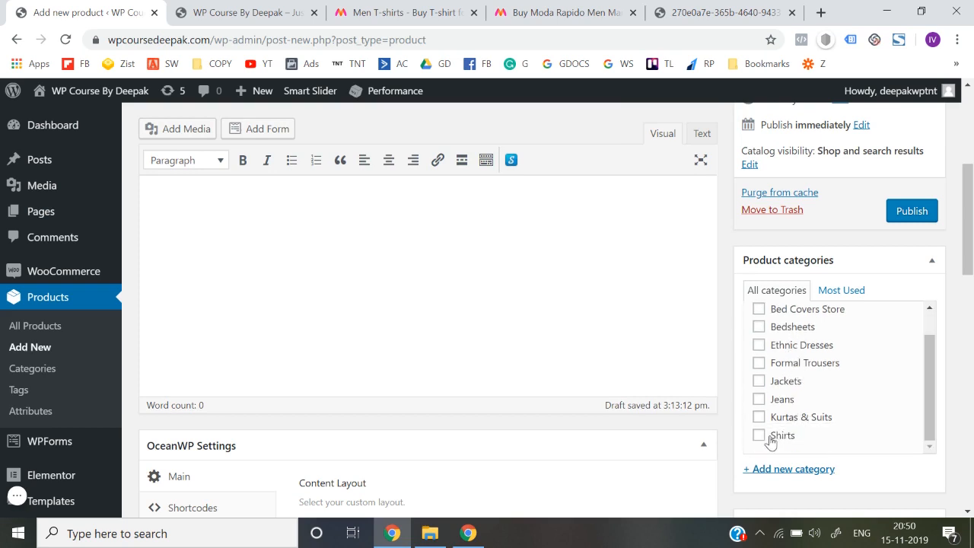
scroll(784, 392, "up", 1)
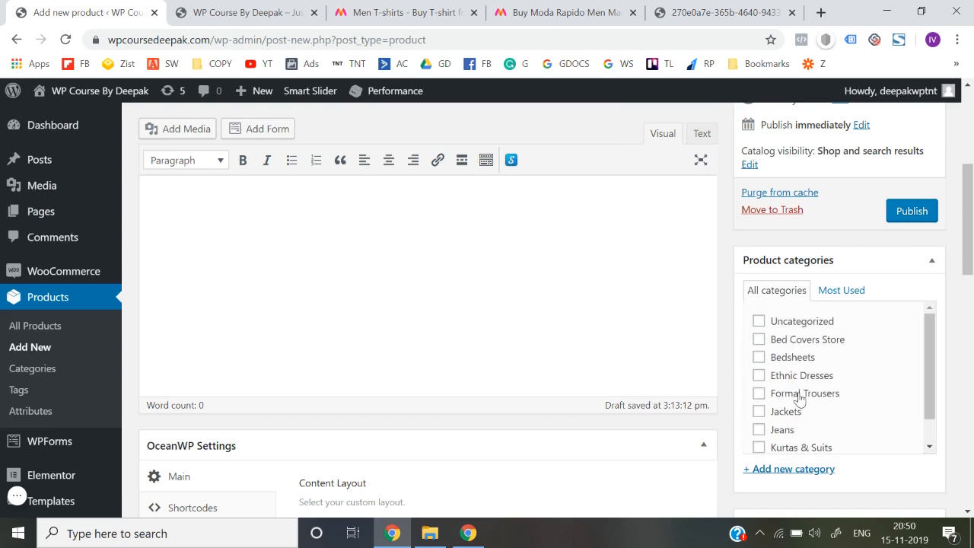
scroll(795, 402, "down", 1)
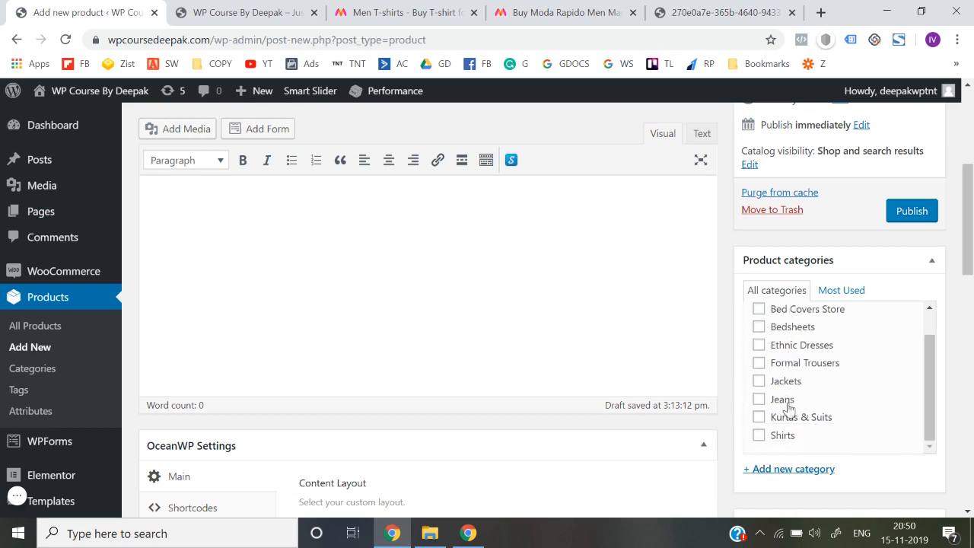
left_click(908, 212)
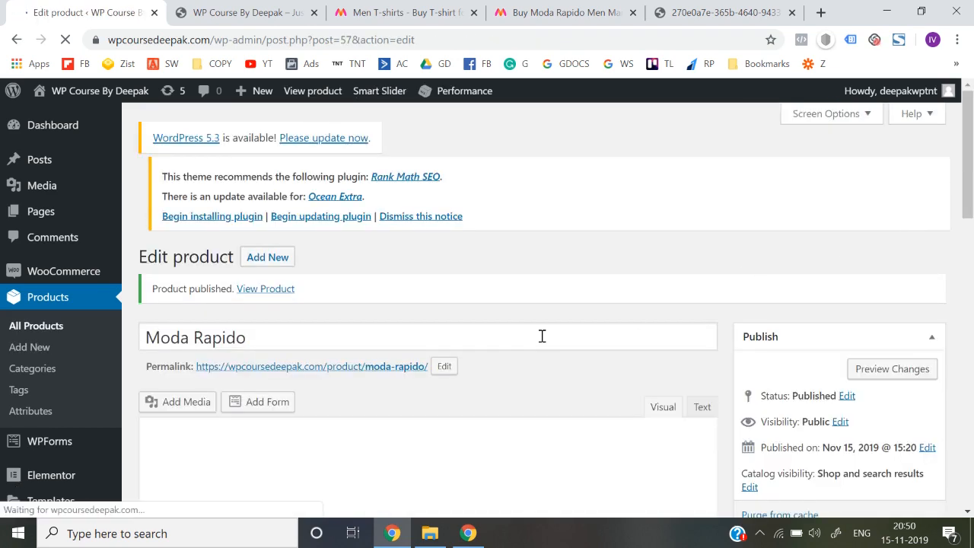
Open the published Moda Rapido product page in a new tab and review its sidebar, description, size option and gallery.
scroll(510, 359, "down", 1)
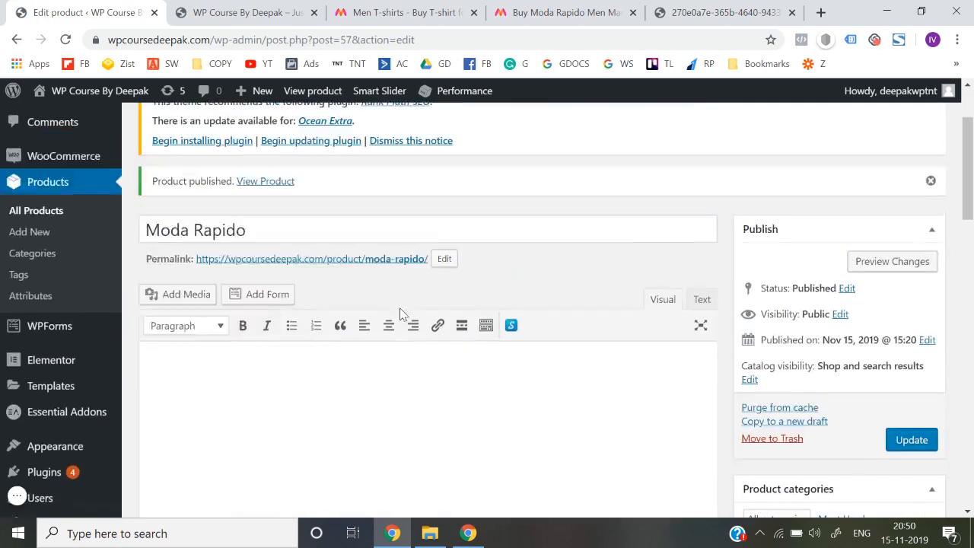
scroll(401, 314, "up", 1)
right_click(268, 256)
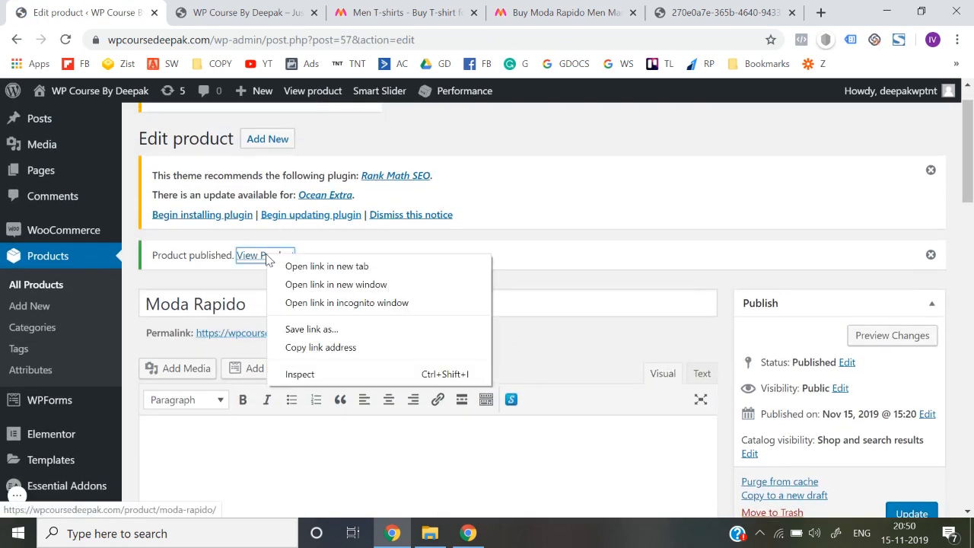
left_click(279, 265)
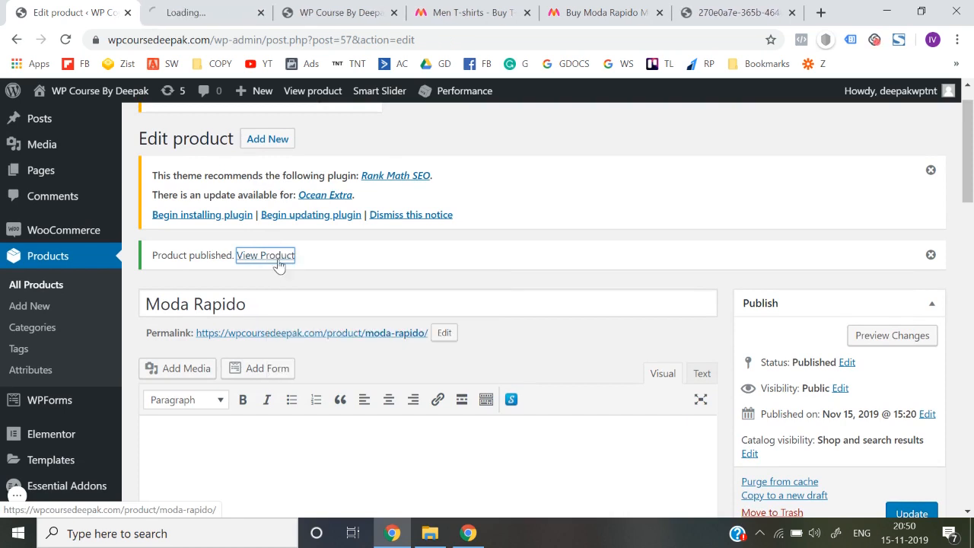
left_click(209, 12)
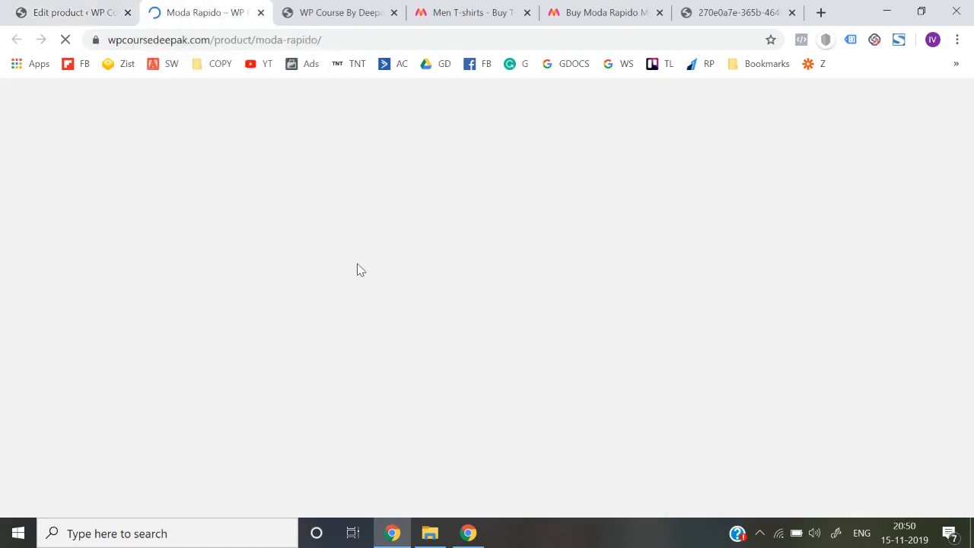
scroll(244, 318, "down", 1)
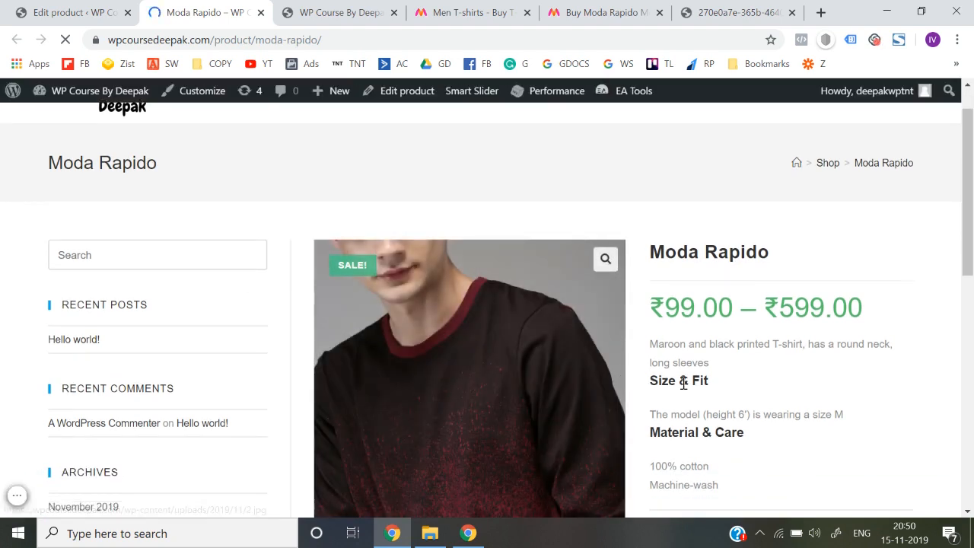
scroll(683, 383, "down", 2)
scroll(189, 259, "up", 3)
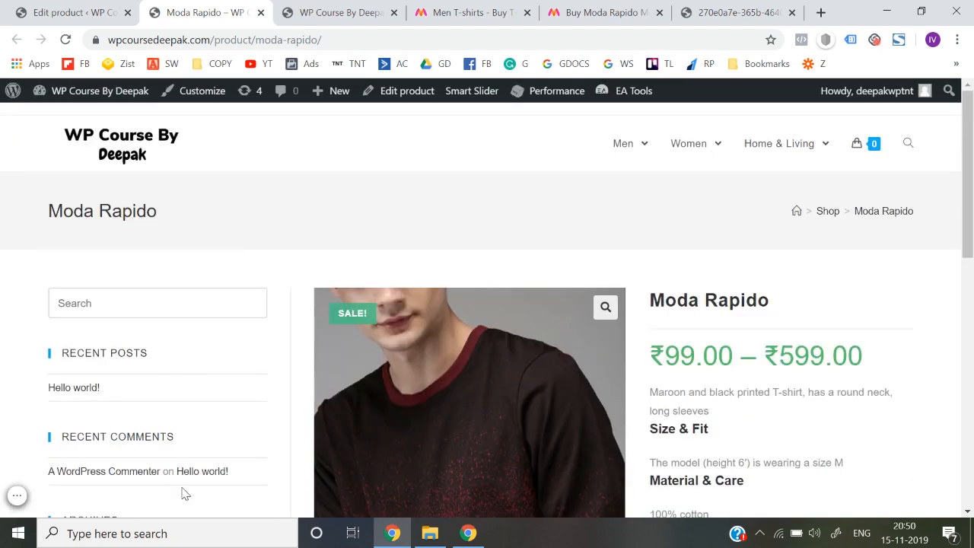
scroll(199, 343, "down", 3)
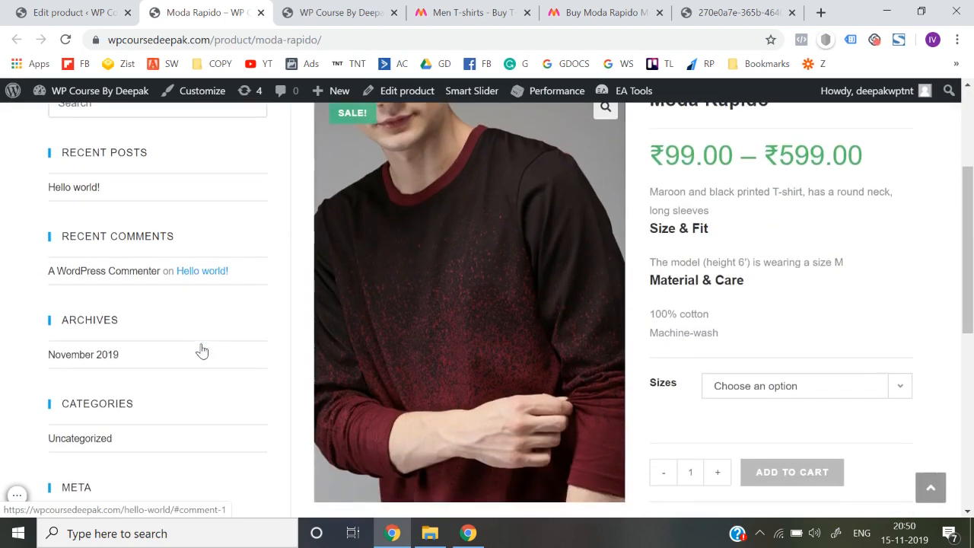
scroll(592, 283, "down", 3)
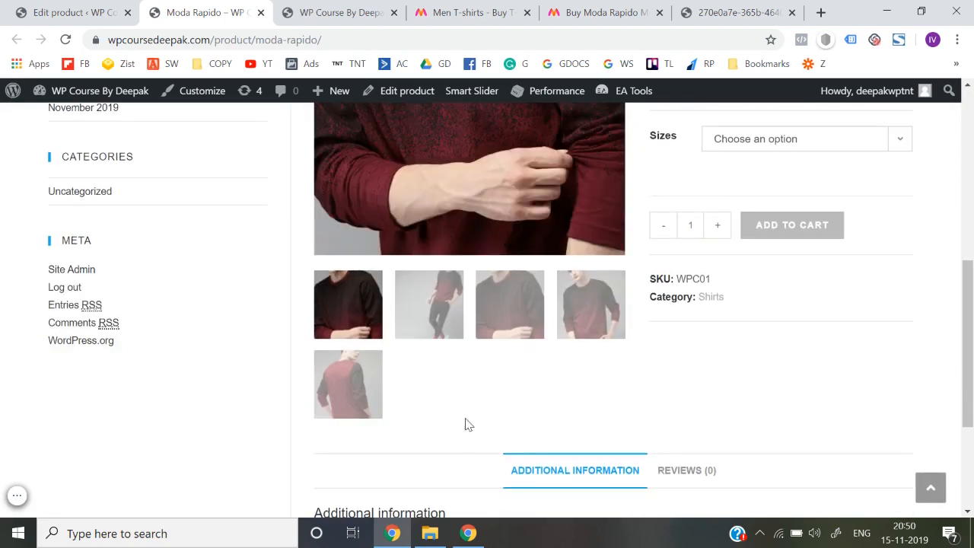
Set the product's OceanWP content layout to Full Width and update the product.
left_click(89, 6)
scroll(565, 257, "down", 6)
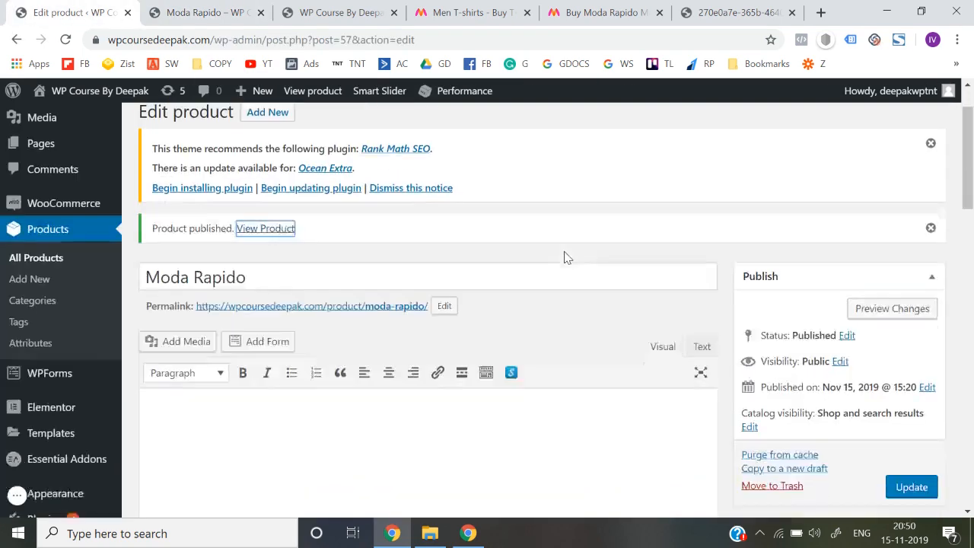
left_click(484, 228)
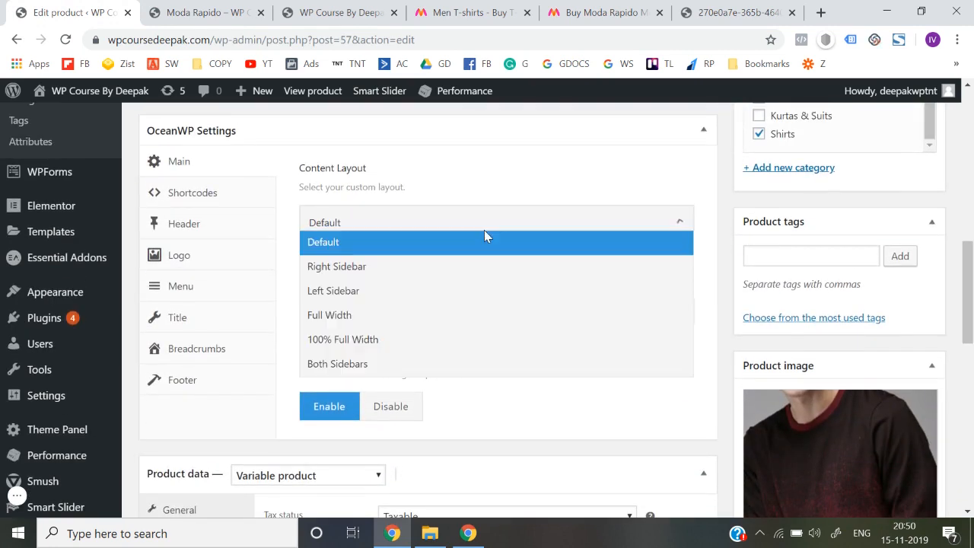
left_click(440, 329)
scroll(769, 281, "up", 5)
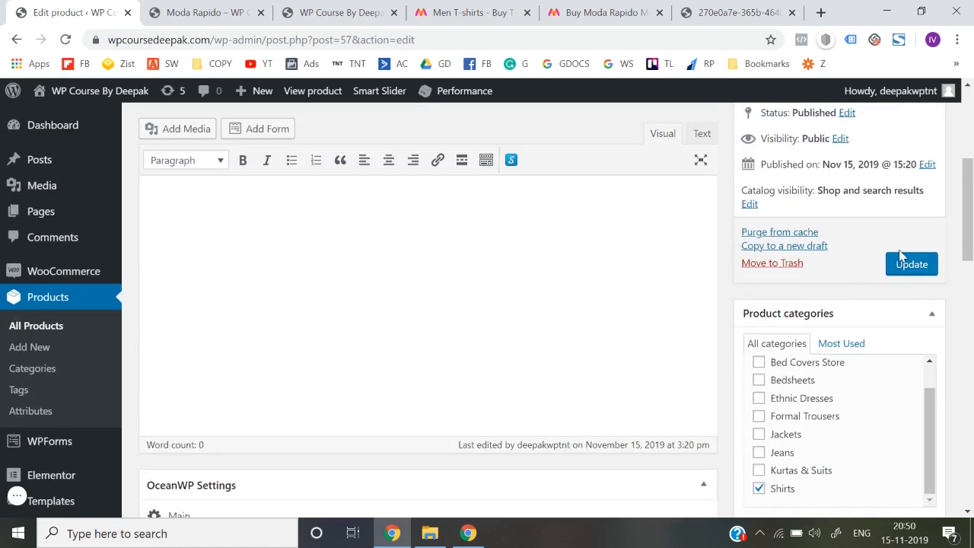
left_click(914, 266)
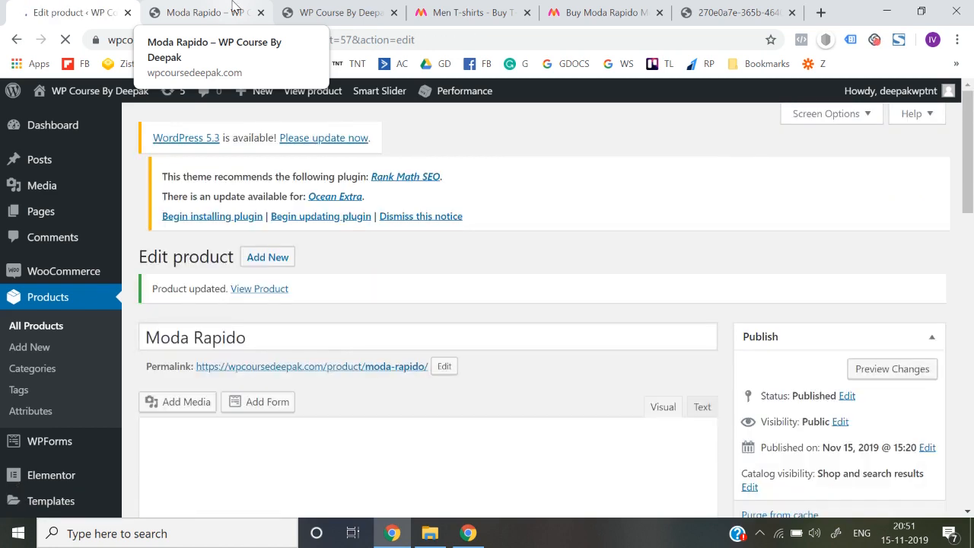
Reload the Moda Rapido product page on the storefront and review its layout.
left_click(234, 8)
left_click(382, 41)
key("Return")
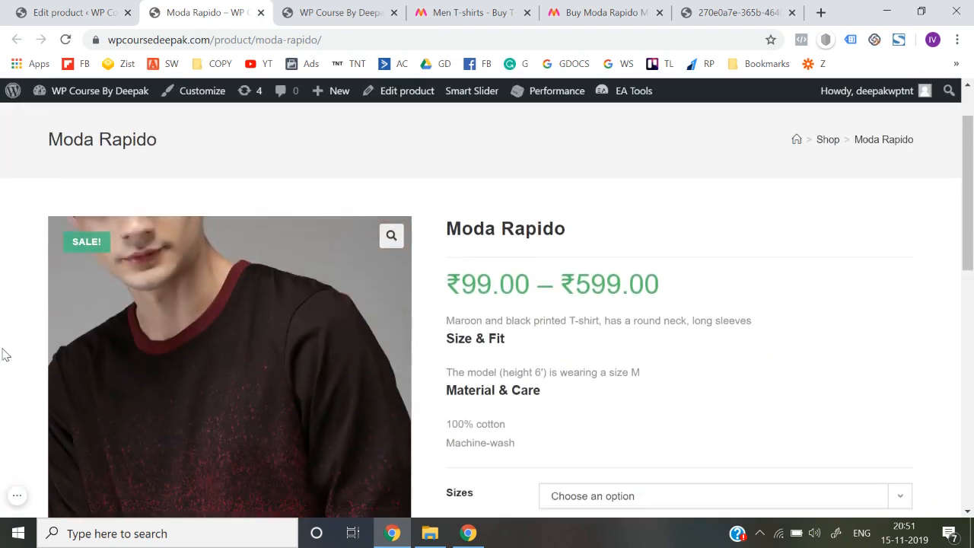
scroll(601, 320, "down", 2)
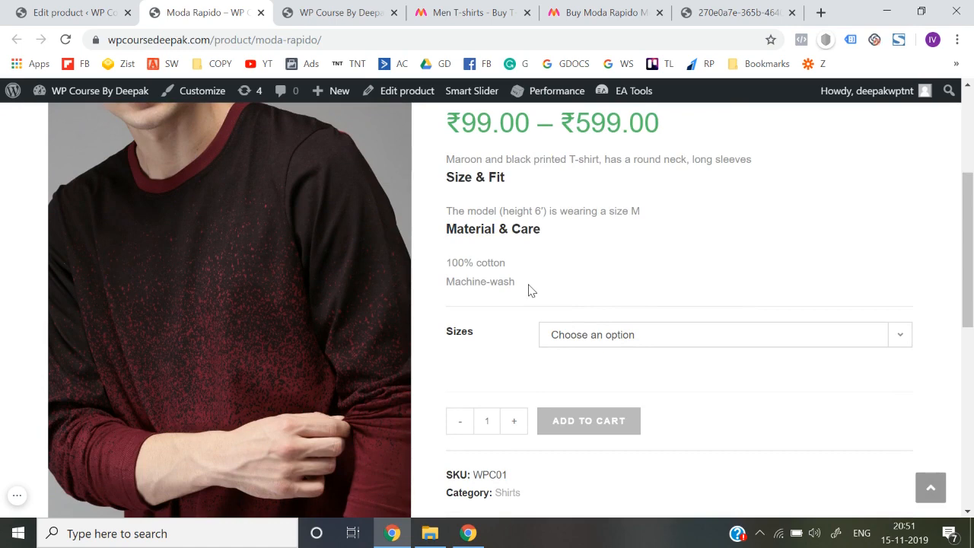
scroll(531, 290, "down", 1)
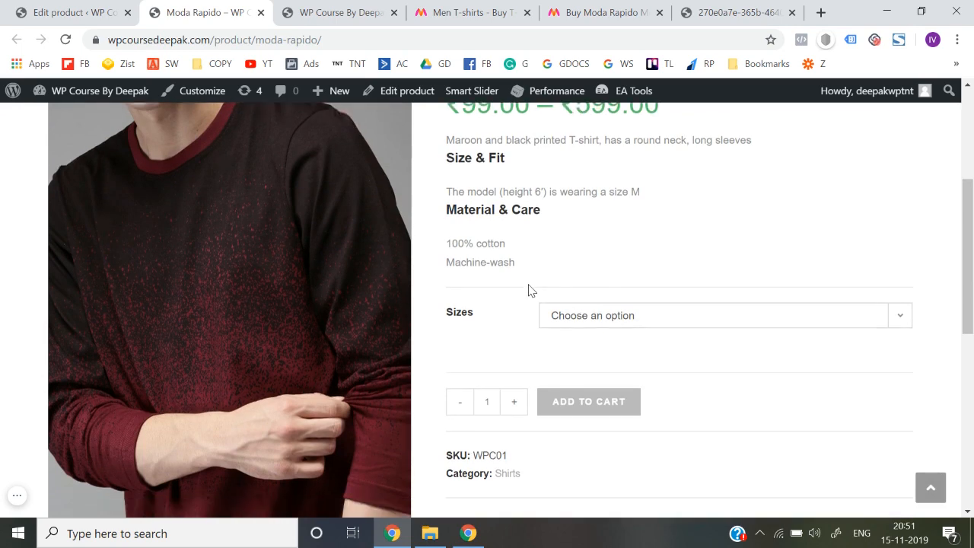
Choose size S on the product page and examine its price, stock, SKU, reviews and additional information.
left_click(584, 314)
left_click(585, 355)
scroll(585, 357, "down", 1)
scroll(585, 356, "up", 1)
scroll(585, 356, "down", 2)
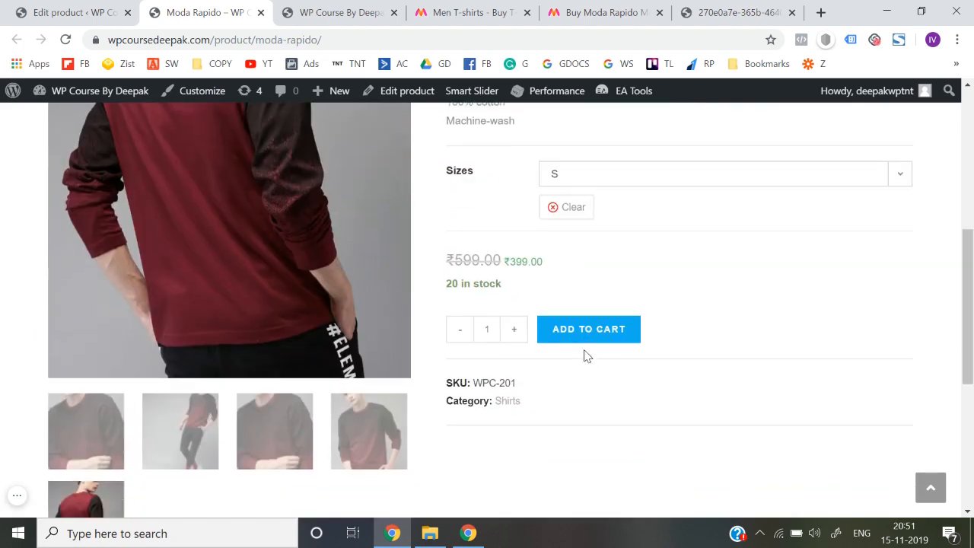
scroll(555, 335, "down", 3)
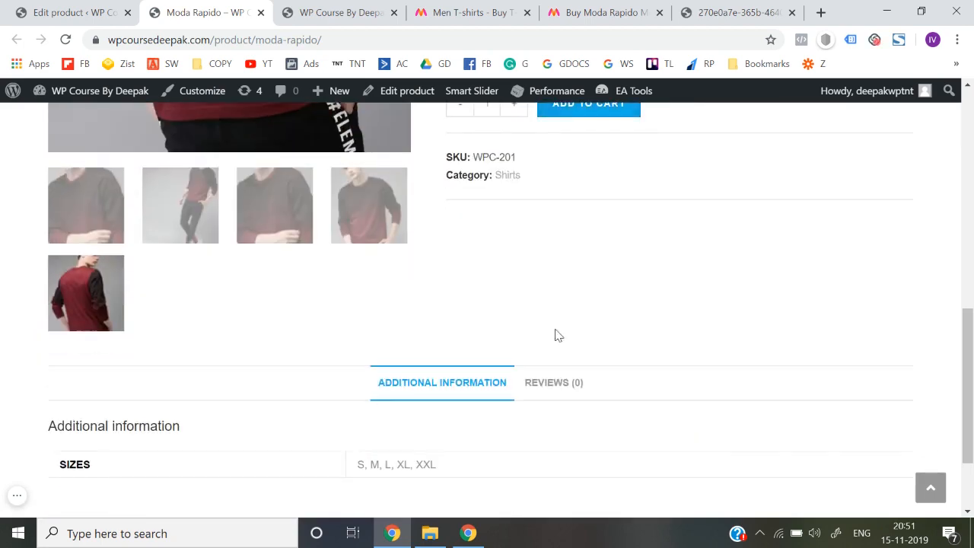
scroll(556, 336, "down", 2)
left_click(539, 266)
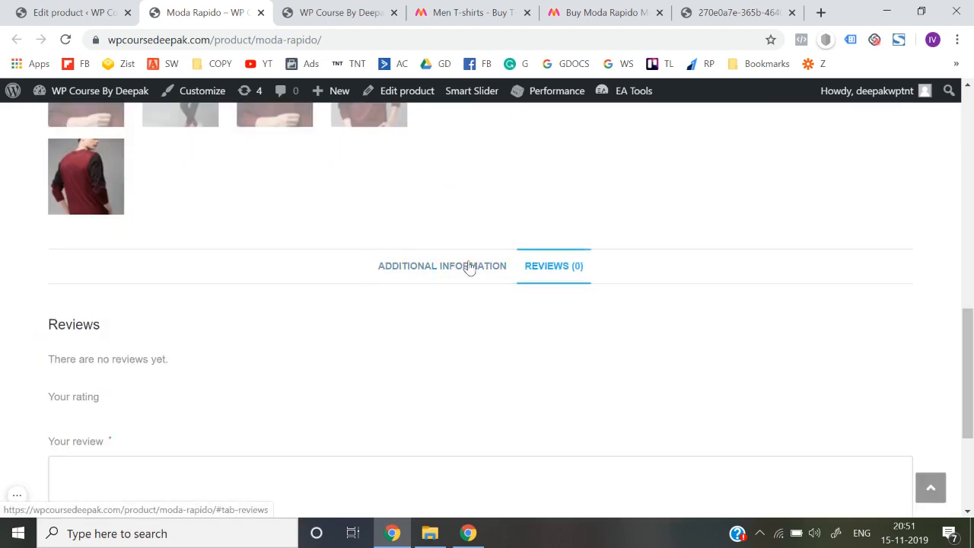
left_click(458, 267)
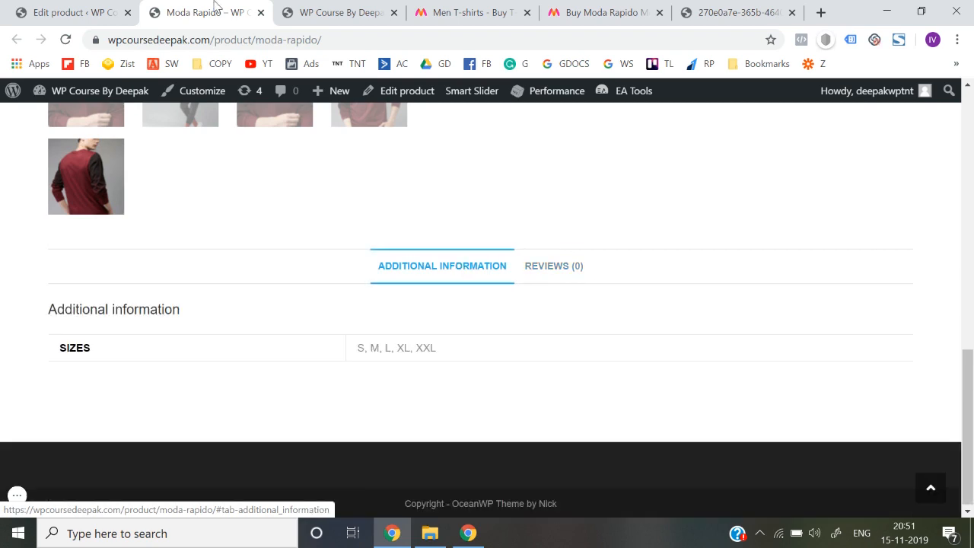
Copy the five lines from "100% Original Products" to "Try & Buy might be available" on the Myntra product page.
left_click(69, 12)
scroll(364, 291, "down", 3)
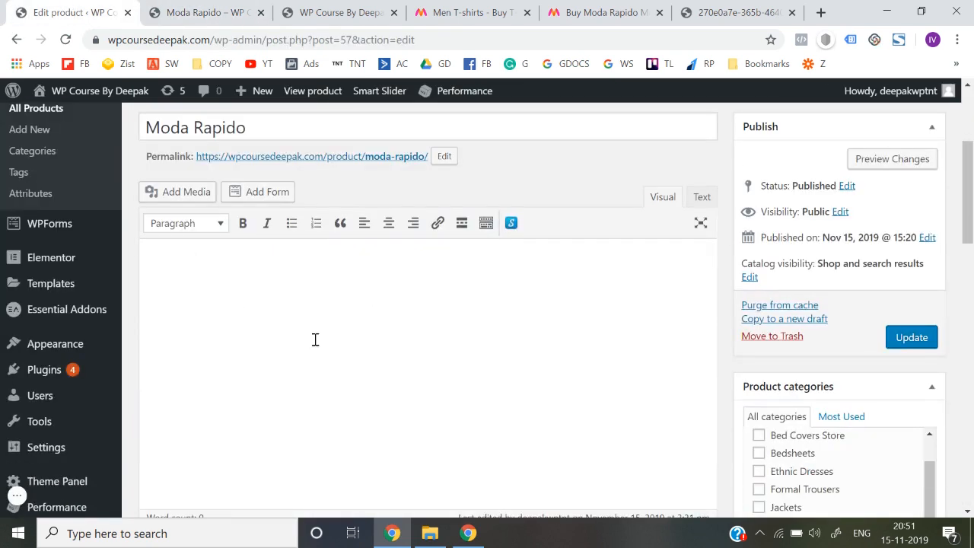
left_click(601, 12)
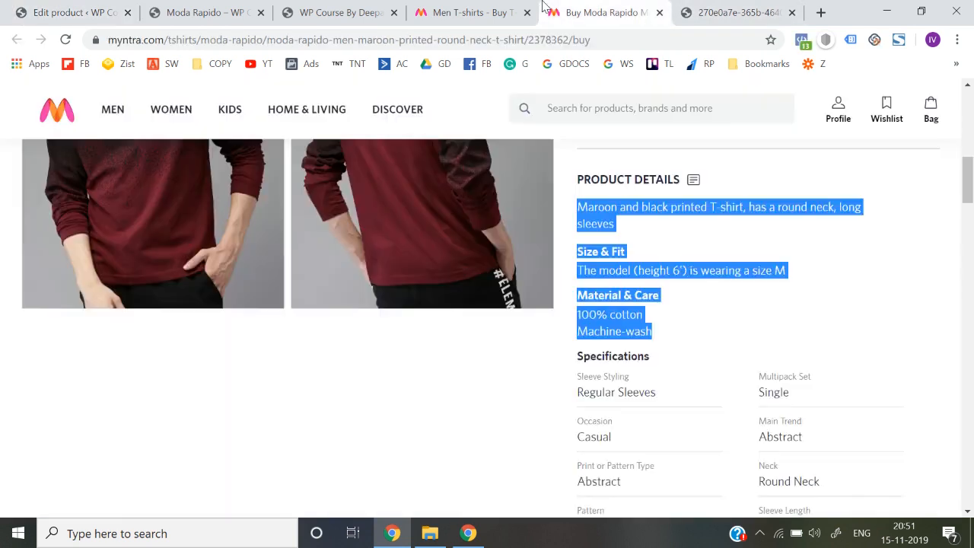
scroll(583, 358, "down", 5)
scroll(583, 362, "down", 1)
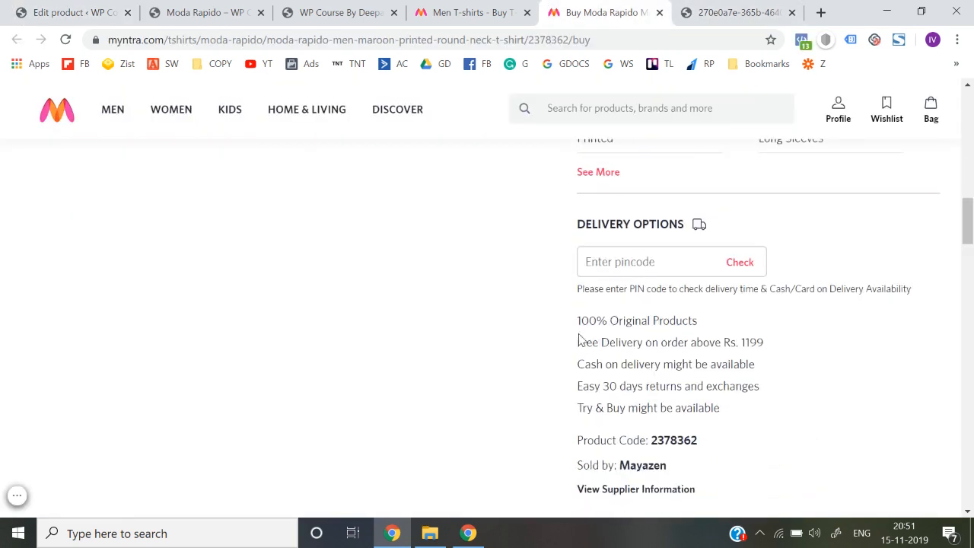
left_click_drag(579, 321, 729, 417)
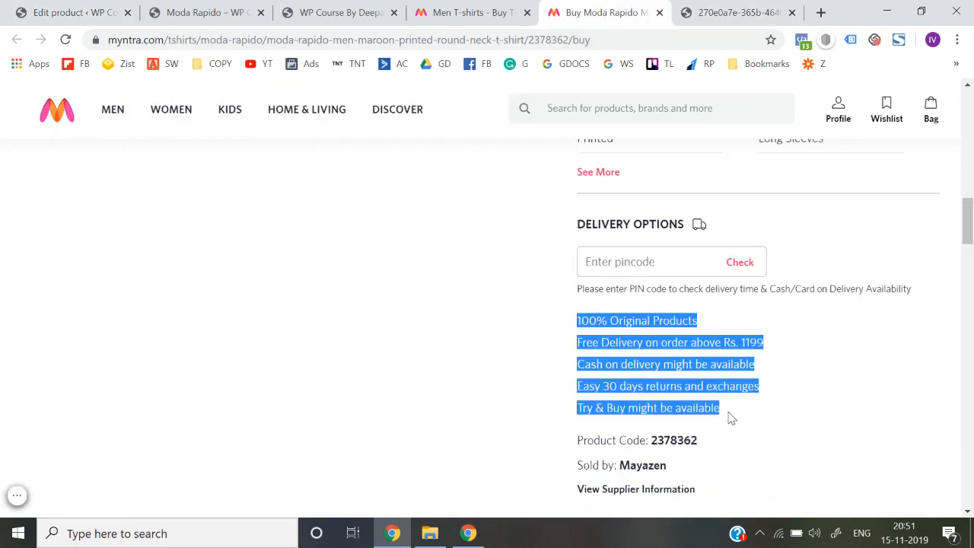
key("ctrl+c")
Paste the copied delivery and returns lines into the main description of the Moda Rapido product and update it.
left_click(114, 12)
left_click(280, 317)
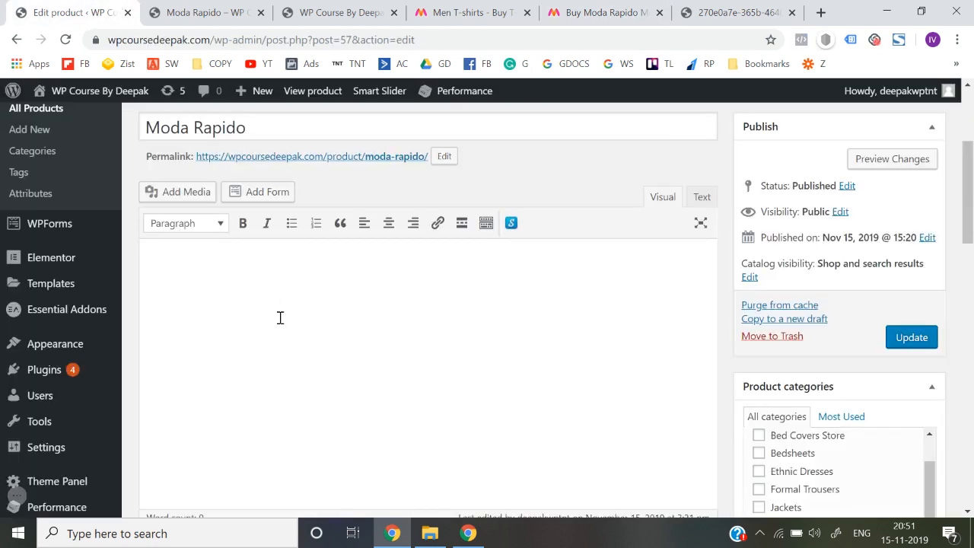
key("ctrl+v")
left_click(916, 338)
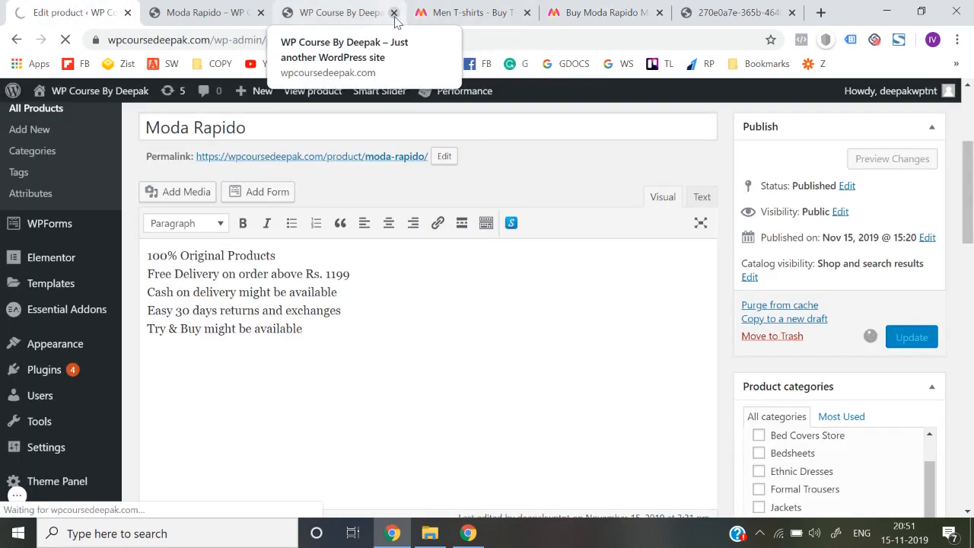
Close the duplicate WP Course By Deepak site tab and reload the Moda Rapido product page.
left_click(242, 13)
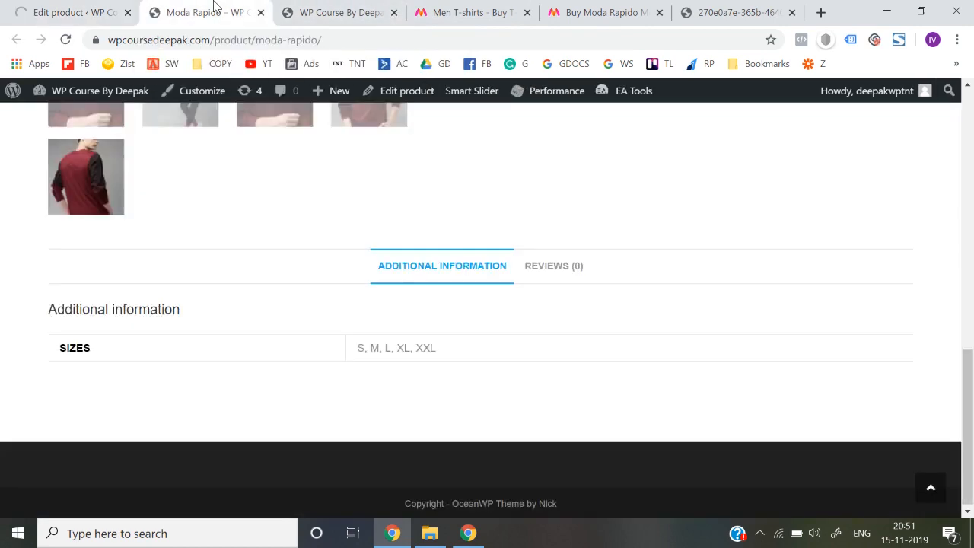
left_click(393, 13)
left_click(50, 10)
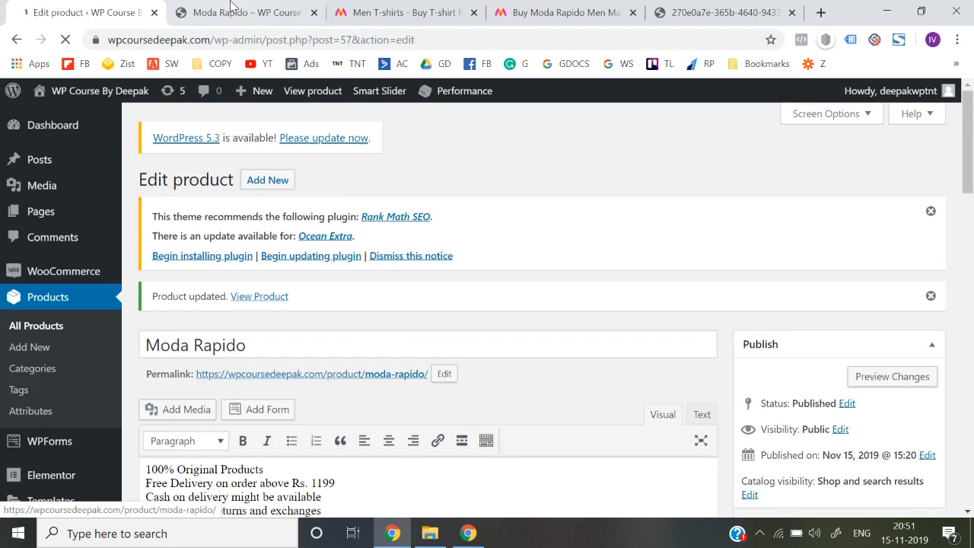
left_click(232, 8)
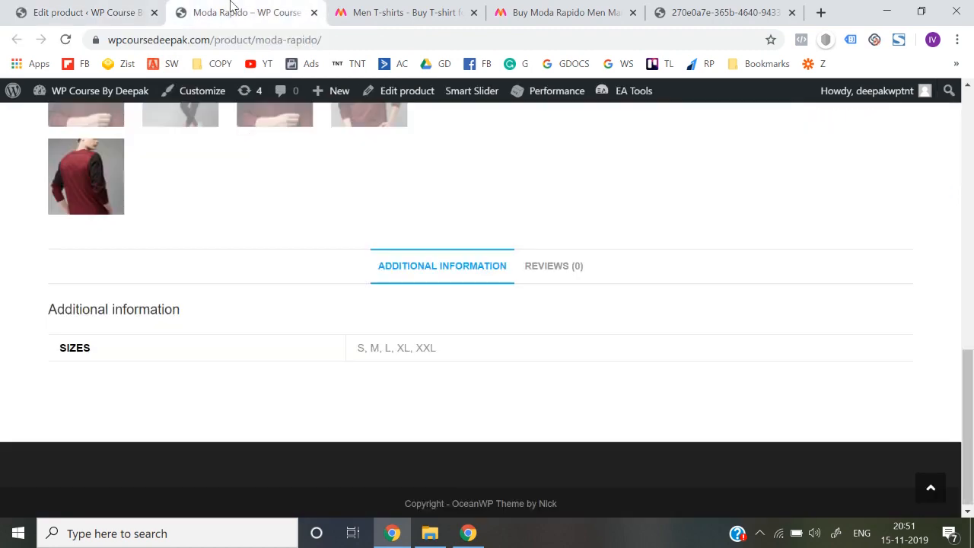
left_click(326, 41)
key("Return")
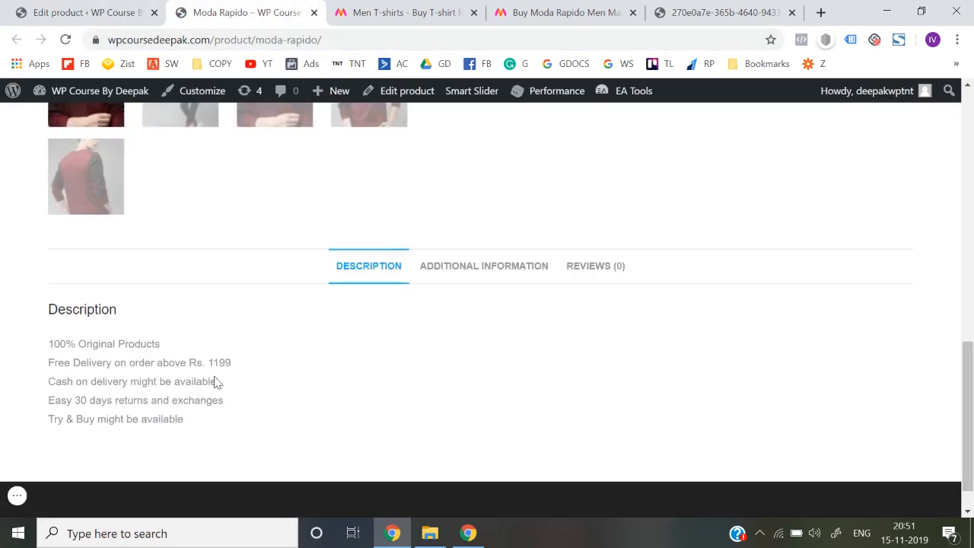
Check the Additional Information and Description sections of the Moda Rapido product page.
left_click(467, 270)
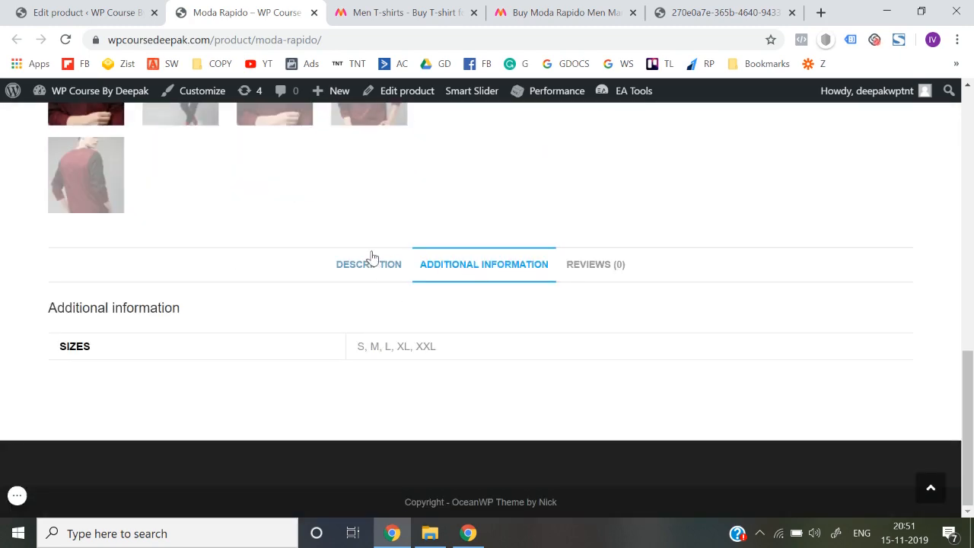
left_click(370, 259)
scroll(370, 258, "up", 10)
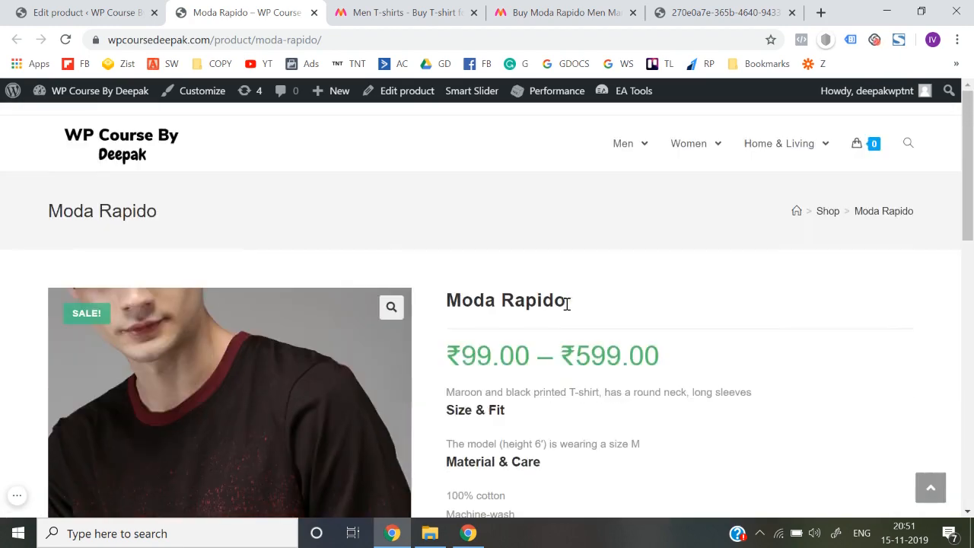
Choose size M for the Moda Rapido product and review that variation's image, price and stock details.
scroll(261, 390, "down", 4)
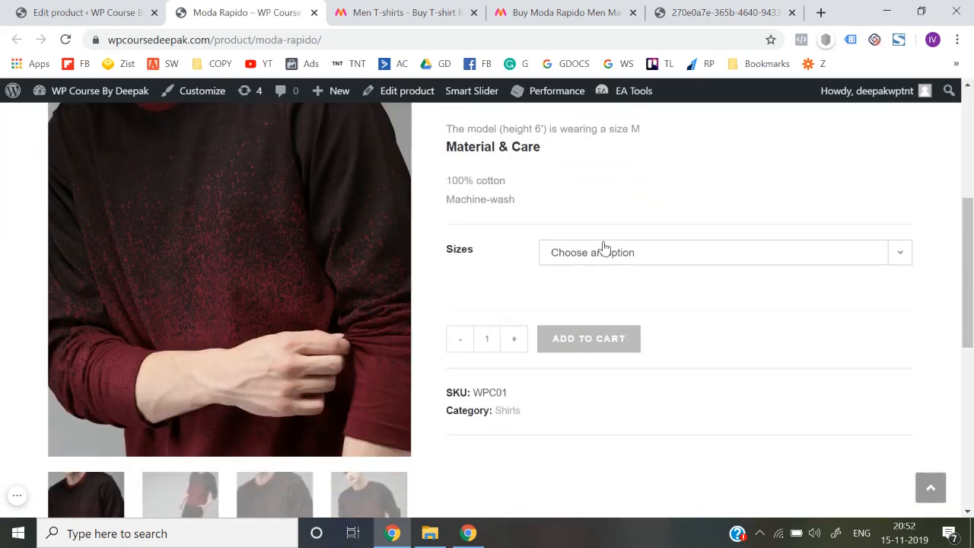
left_click(603, 251)
left_click(611, 302)
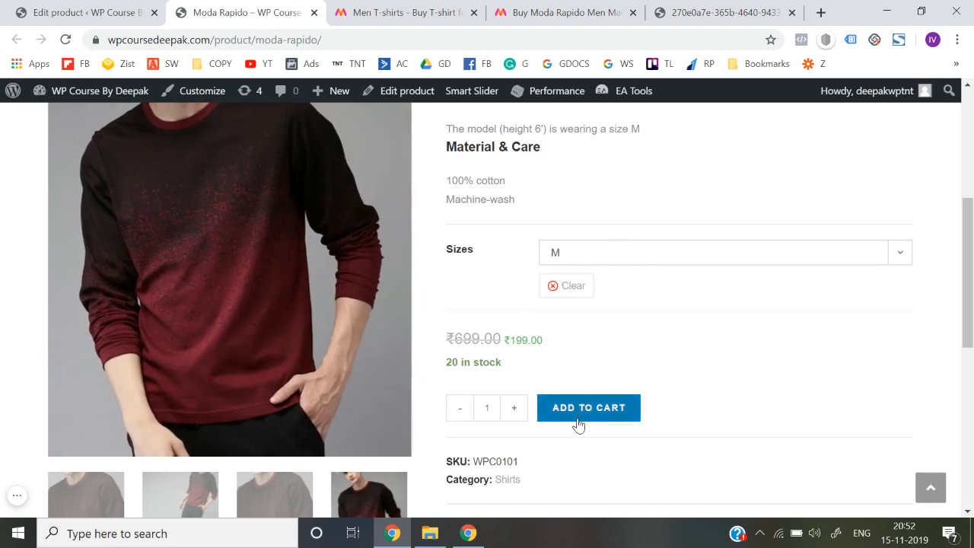
scroll(639, 371, "down", 4)
scroll(638, 372, "up", 4)
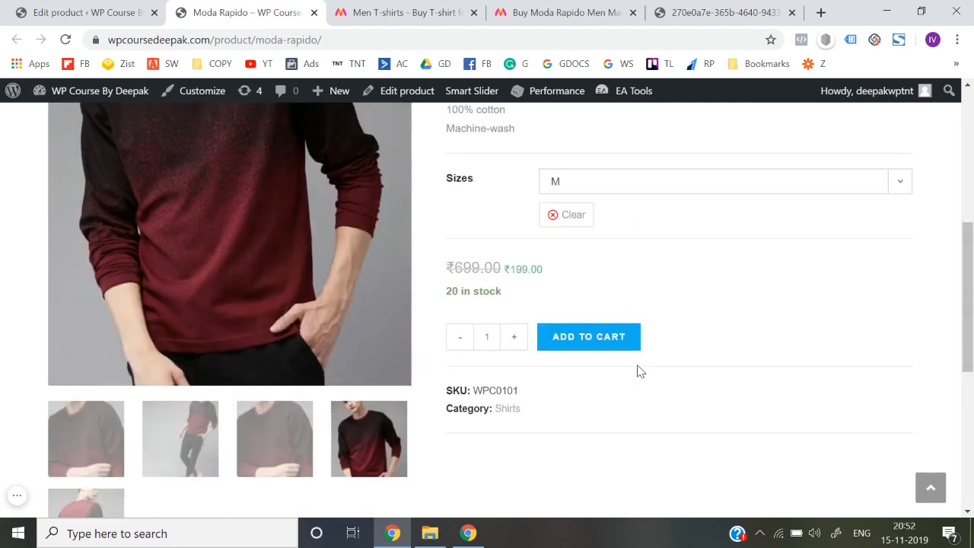
scroll(638, 372, "down", 4)
scroll(637, 370, "up", 9)
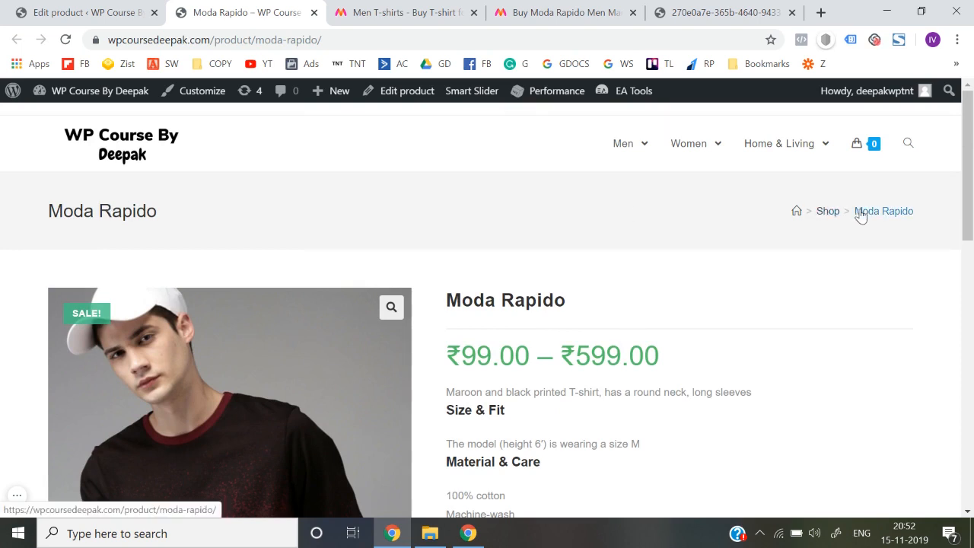
Go to the store's home page and open the Shirts category under Men.
left_click(98, 143)
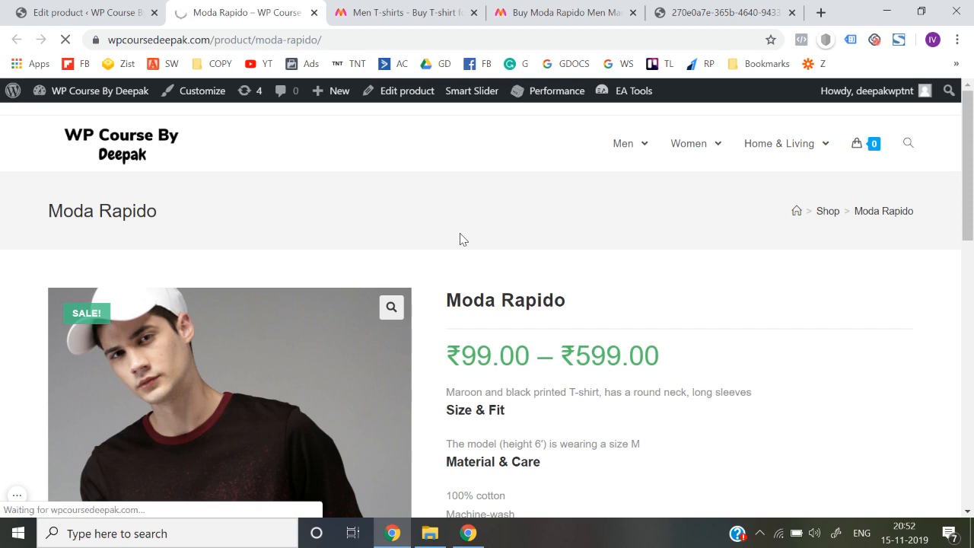
mouse_move(632, 157)
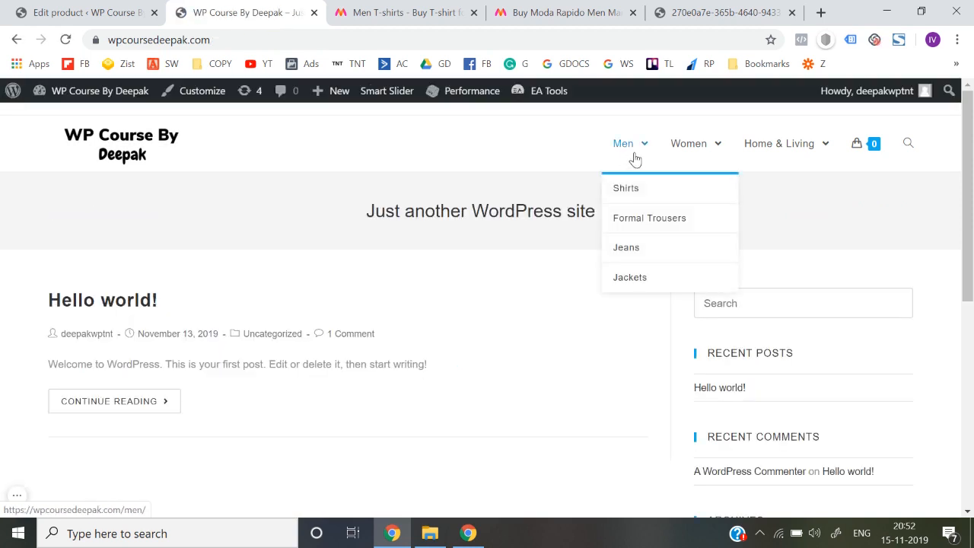
left_click(641, 202)
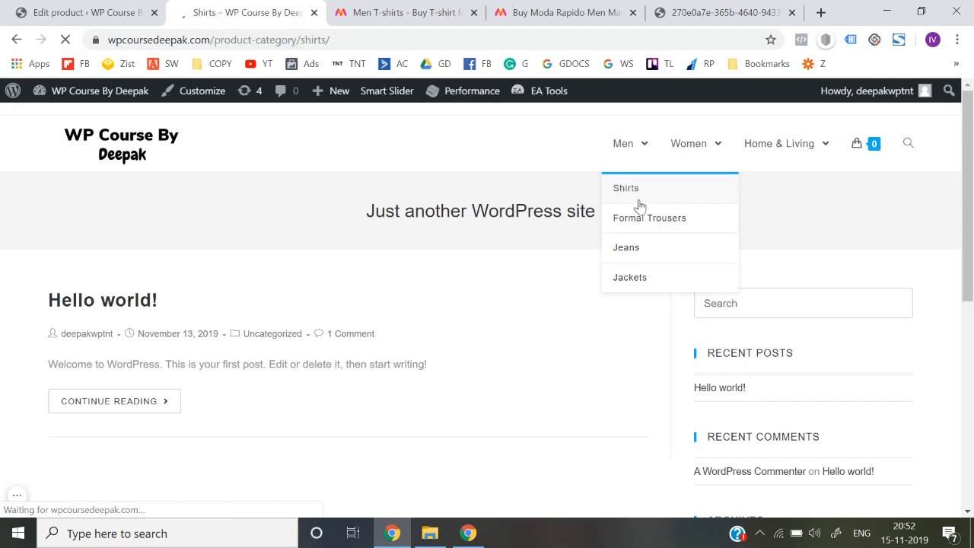
Examine the Shirts category page, including its page title area, sidebar widgets and product listing.
scroll(505, 421, "down", 2)
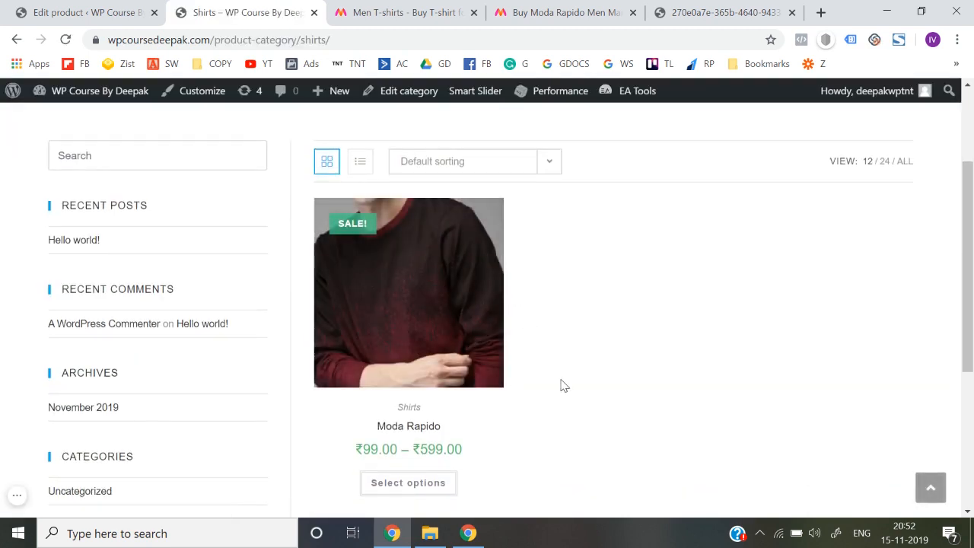
scroll(561, 386, "down", 3)
scroll(561, 386, "up", 5)
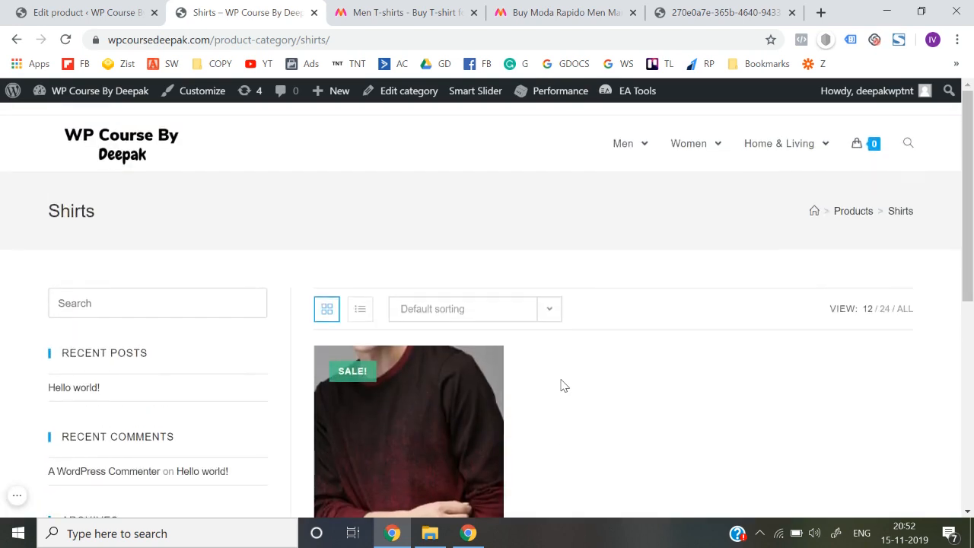
scroll(561, 386, "down", 5)
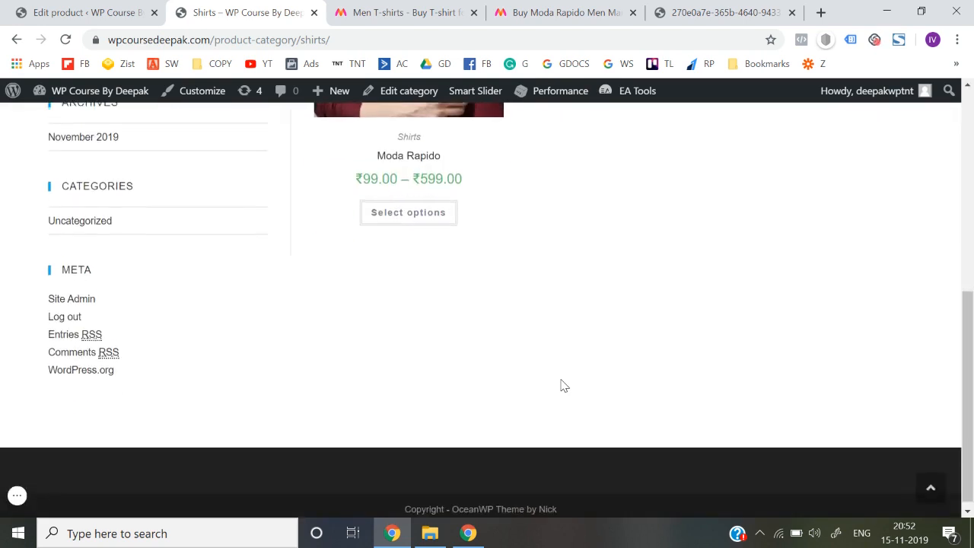
scroll(561, 386, "up", 4)
scroll(174, 307, "up", 2)
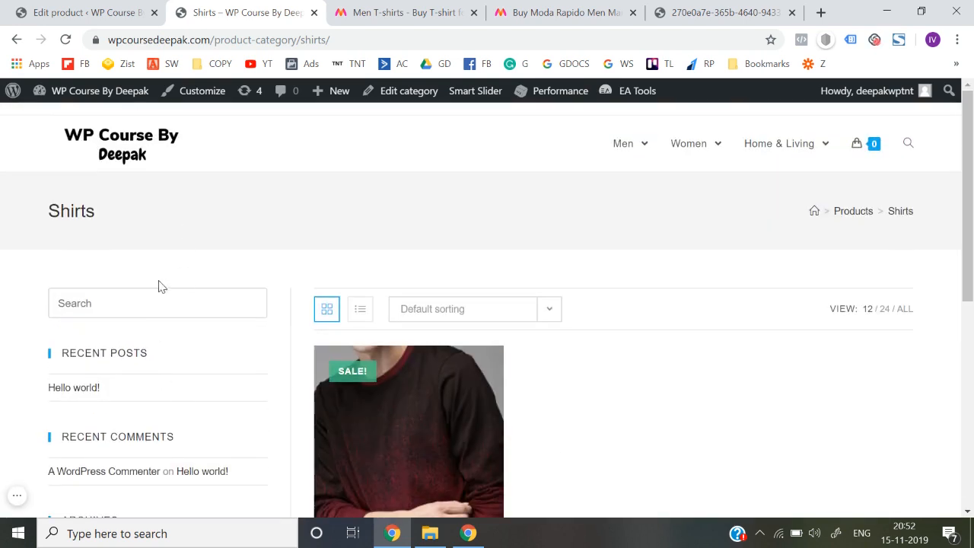
scroll(171, 305, "down", 3)
scroll(170, 311, "up", 3)
Open the theme customizer from the Shirts category page and look through its settings sections.
left_click(201, 99)
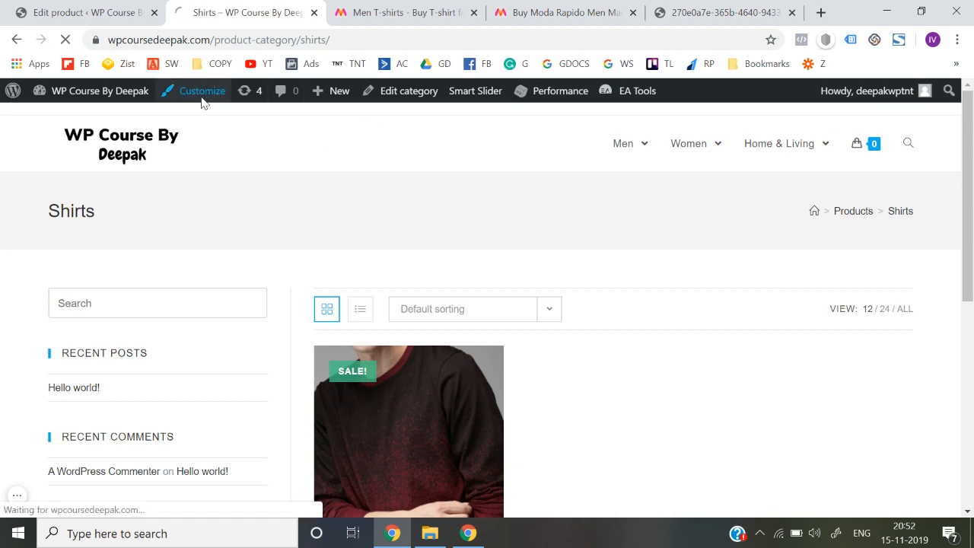
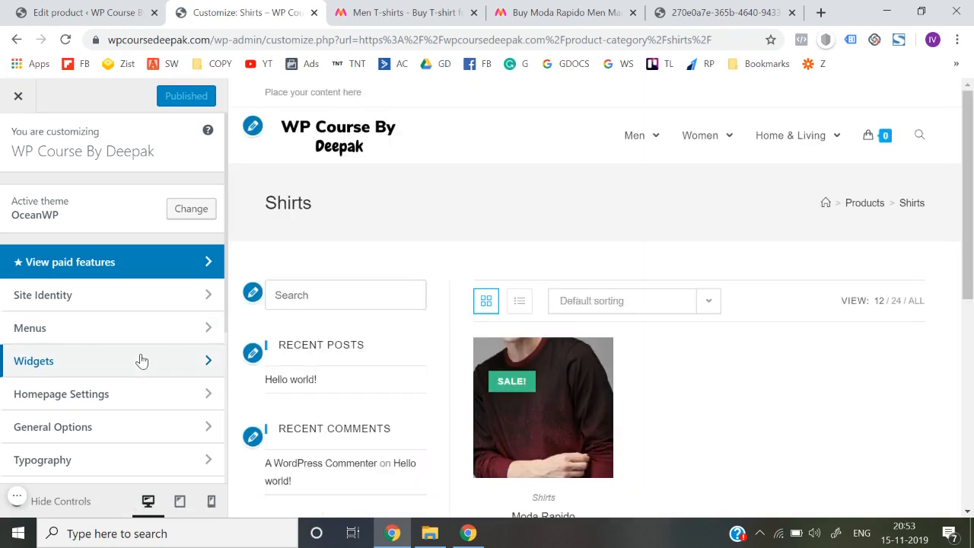
scroll(130, 406, "down", 1)
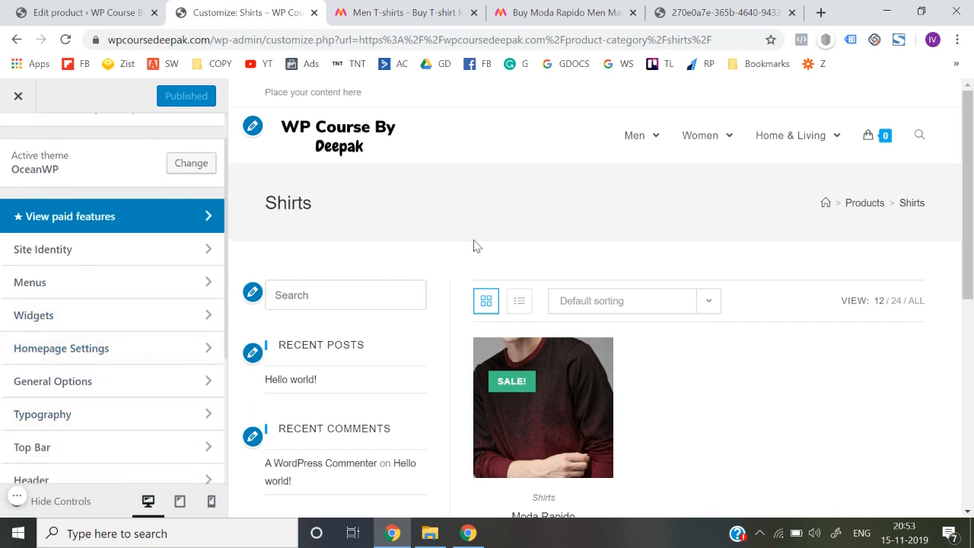
scroll(120, 392, "down", 2)
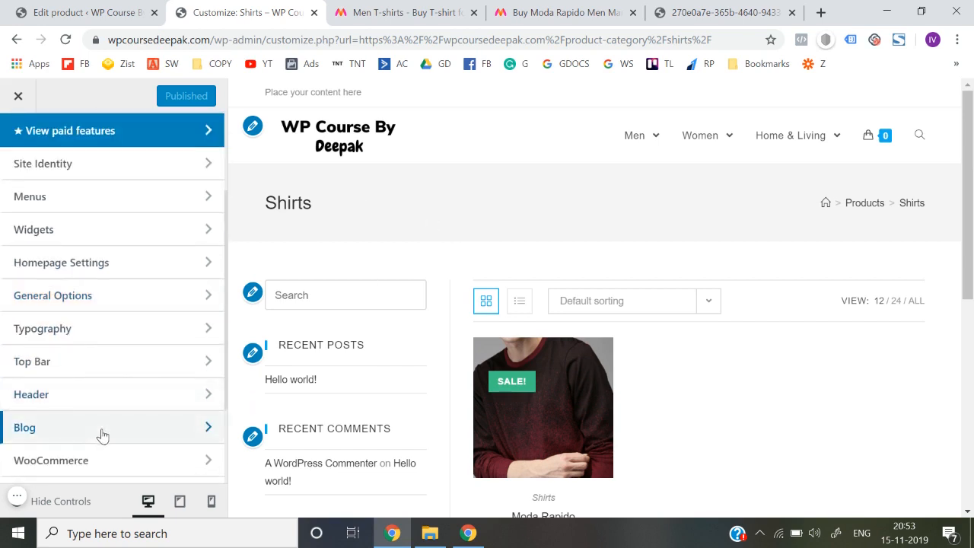
scroll(102, 436, "up", 1)
scroll(102, 435, "down", 4)
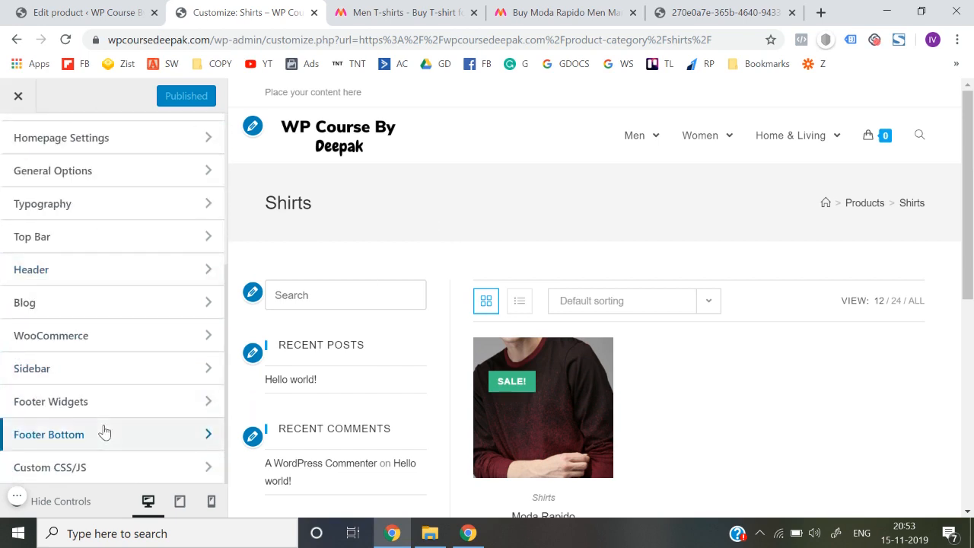
scroll(102, 433, "up", 2)
scroll(113, 221, "up", 1)
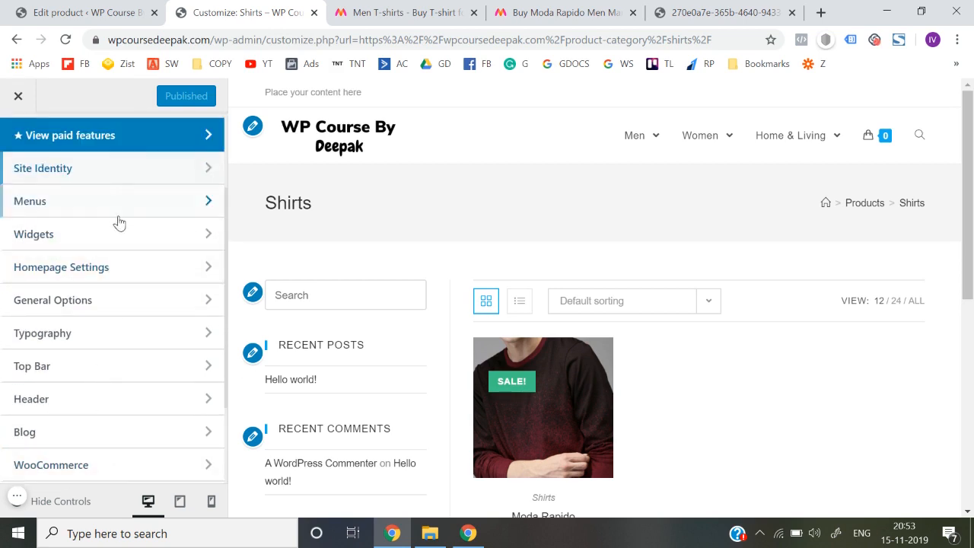
scroll(126, 246, "down", 1)
scroll(126, 262, "down", 1)
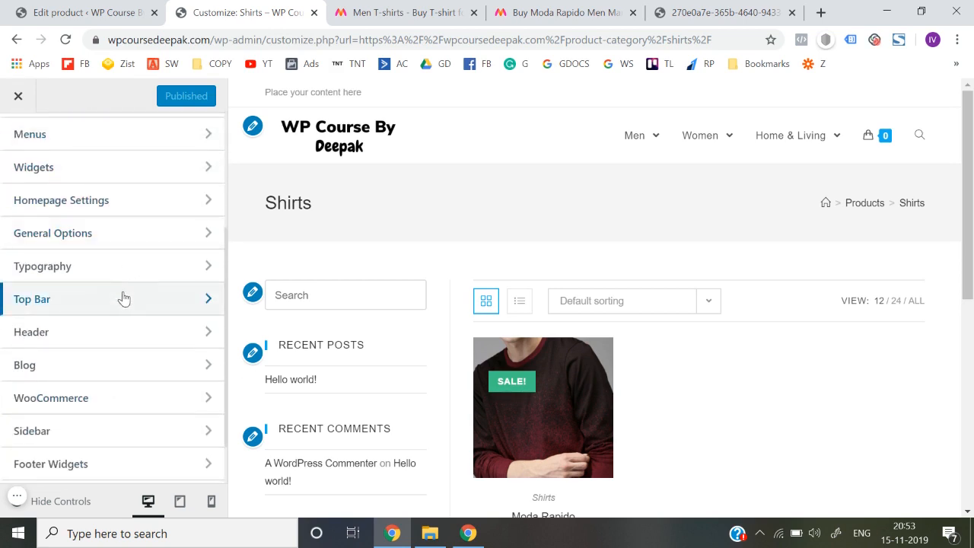
Set the page title style to Hidden in the theme's general options.
left_click(128, 243)
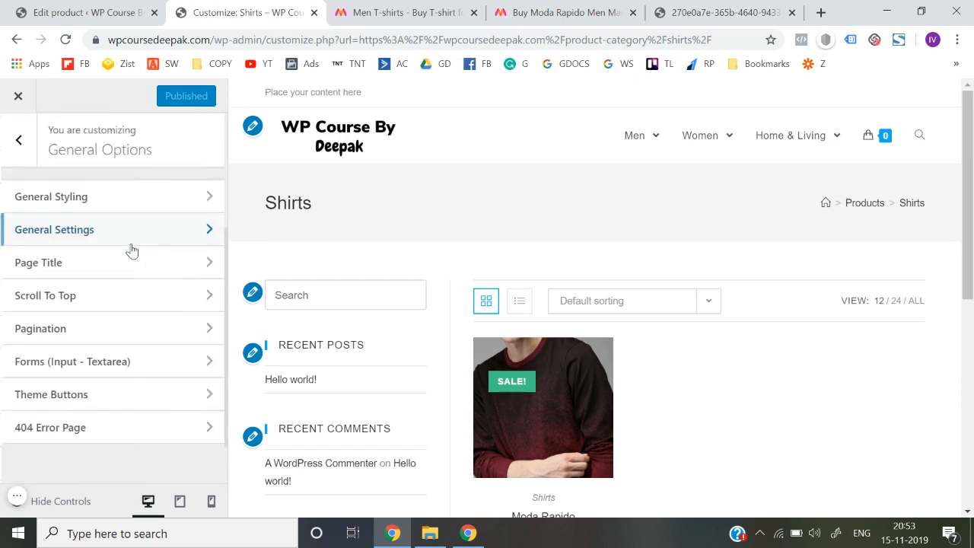
left_click(112, 279)
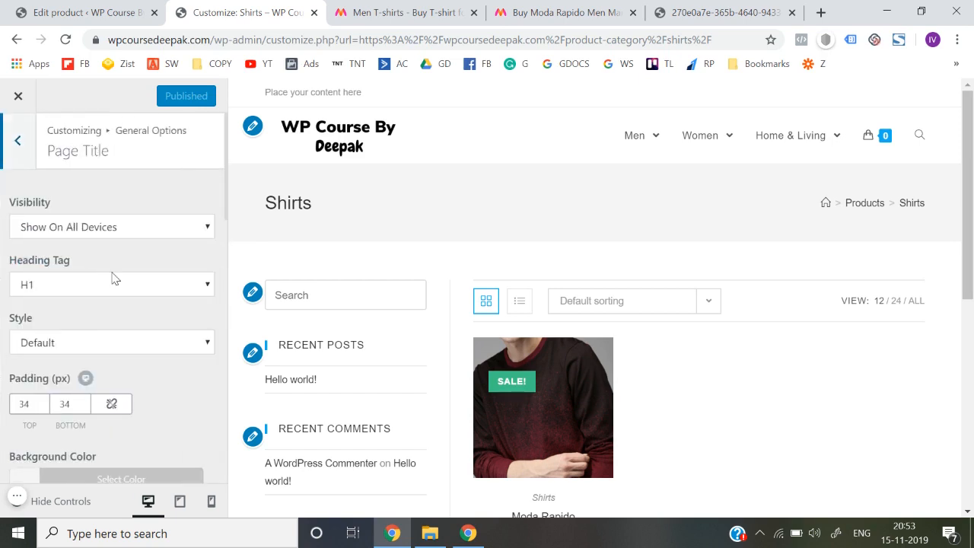
left_click(129, 228)
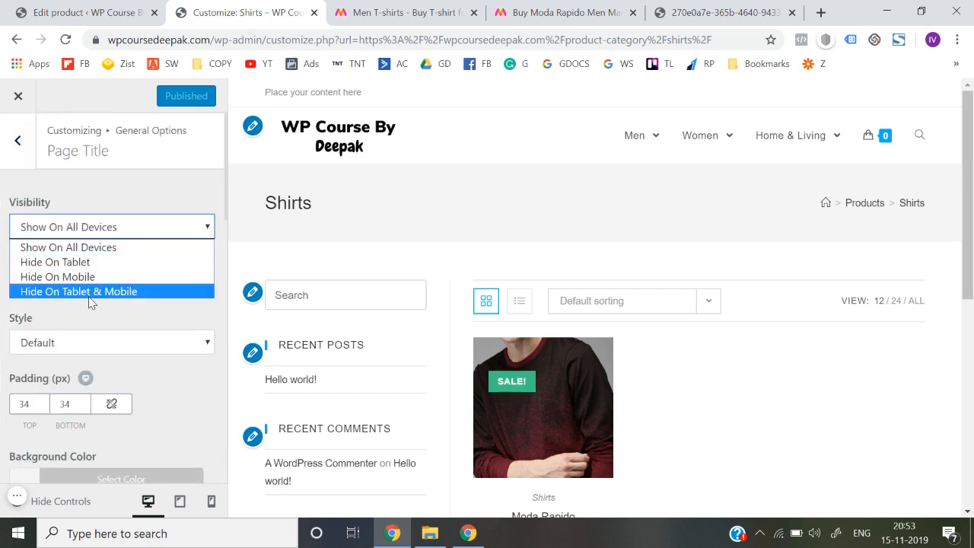
left_click(96, 321)
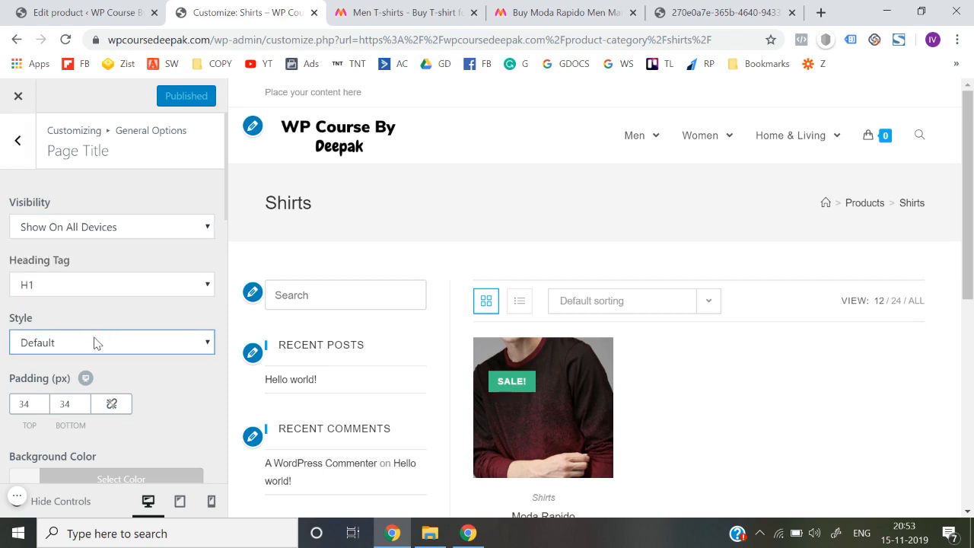
left_click(94, 344)
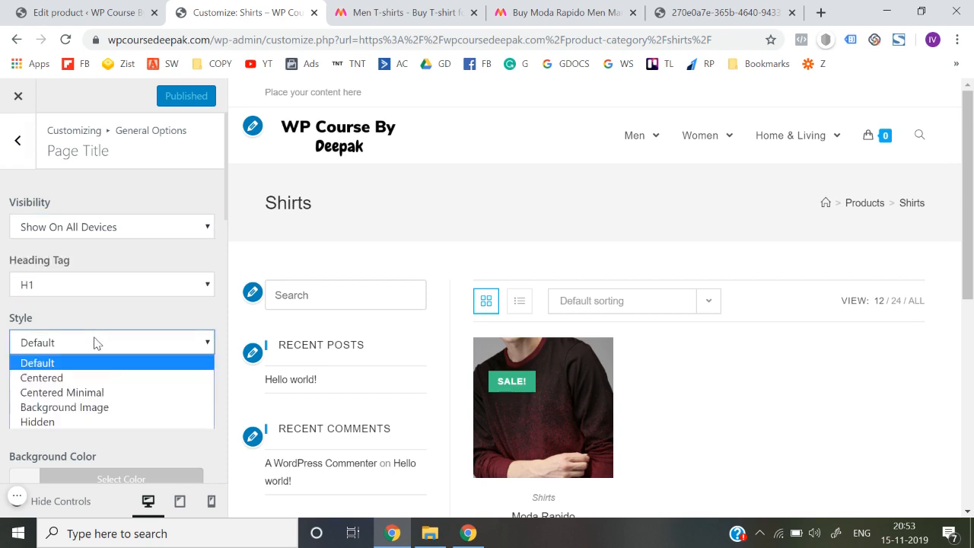
left_click(79, 423)
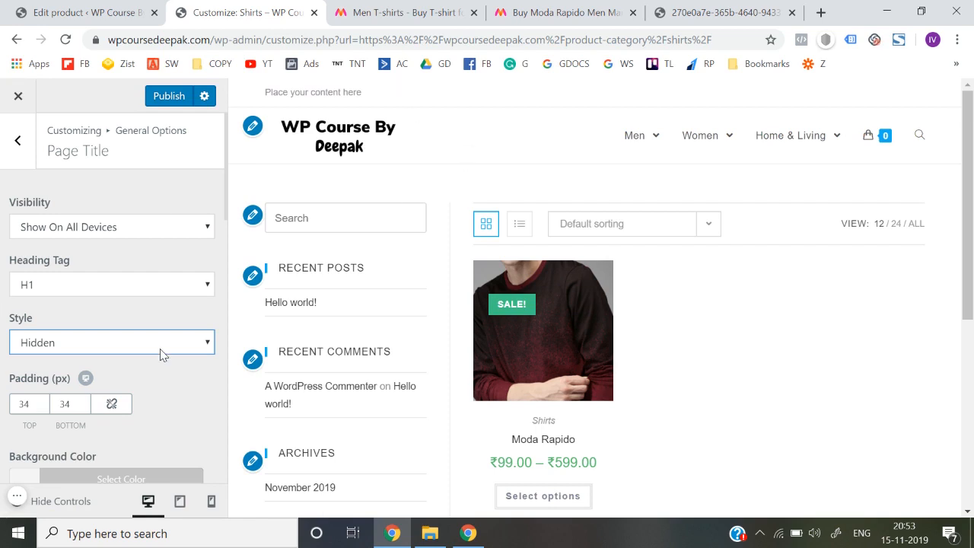
Review the remaining page title settings, including the breadcrumb options, translations, taxonomies and colors.
scroll(160, 348, "down", 5)
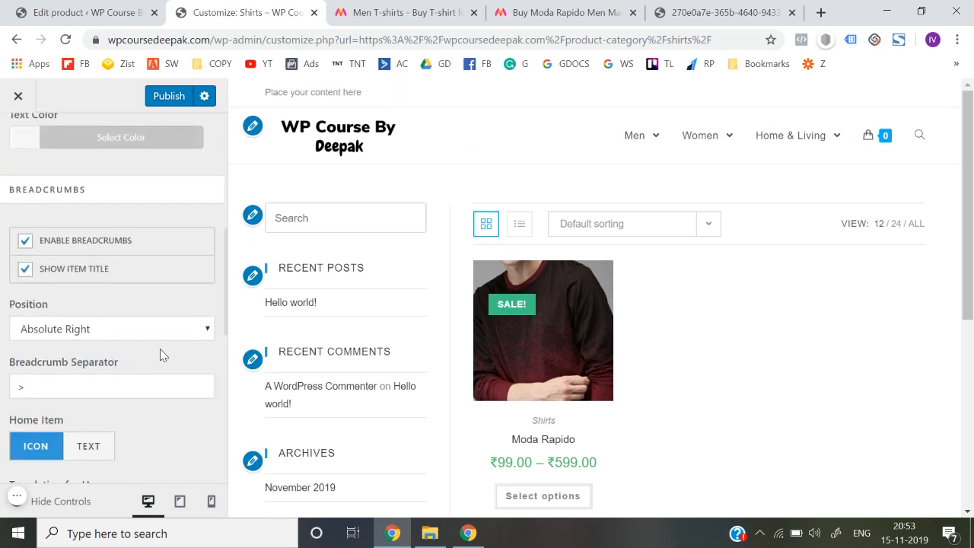
scroll(159, 349, "up", 5)
scroll(160, 349, "down", 4)
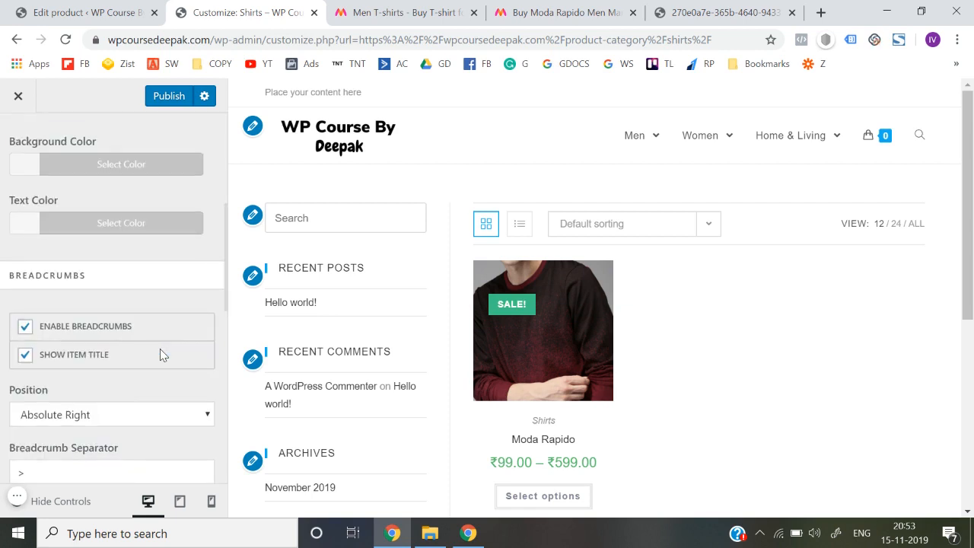
scroll(172, 354, "down", 3)
scroll(172, 354, "down", 3)
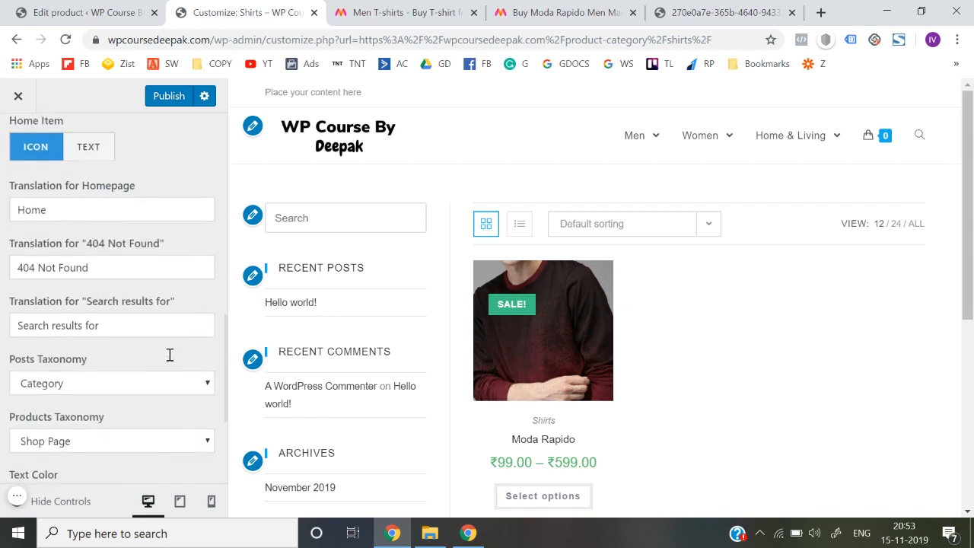
scroll(168, 358, "down", 2)
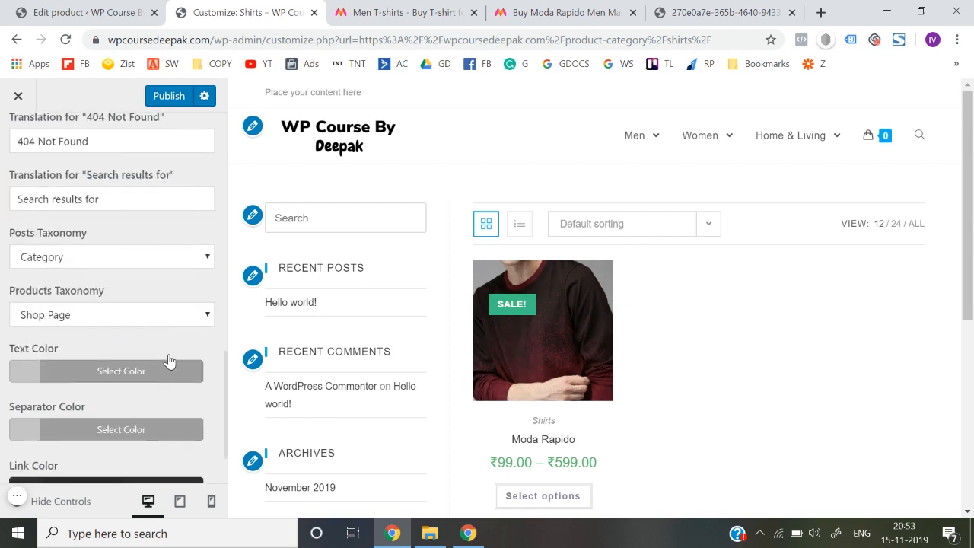
scroll(169, 359, "up", 8)
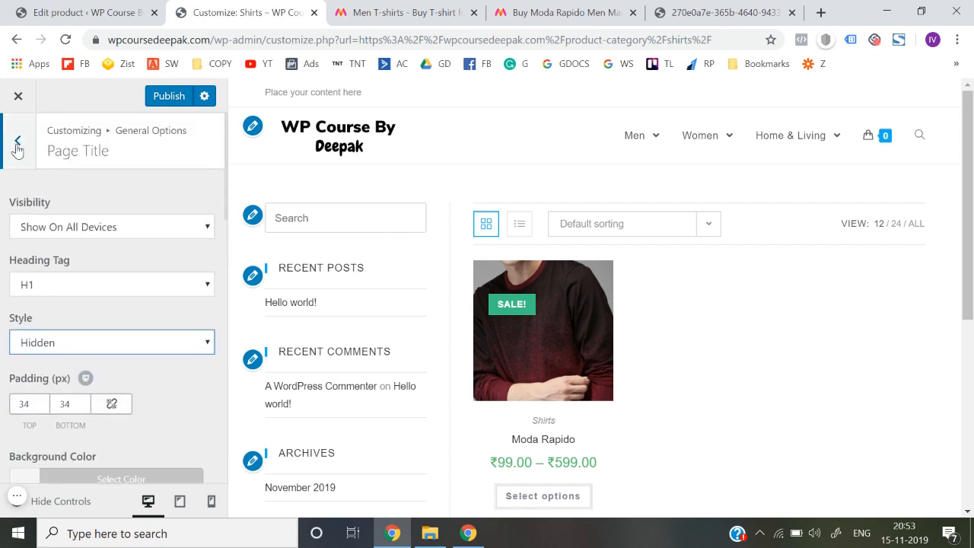
Disable the custom WooCommerce sidebar in the customizer's WooCommerce general settings.
left_click(16, 142)
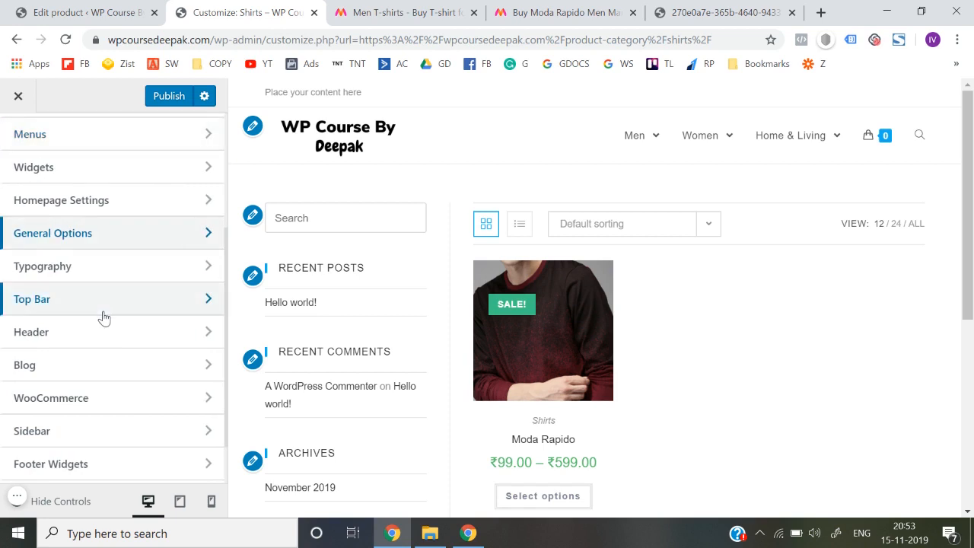
scroll(100, 318, "down", 1)
left_click(99, 350)
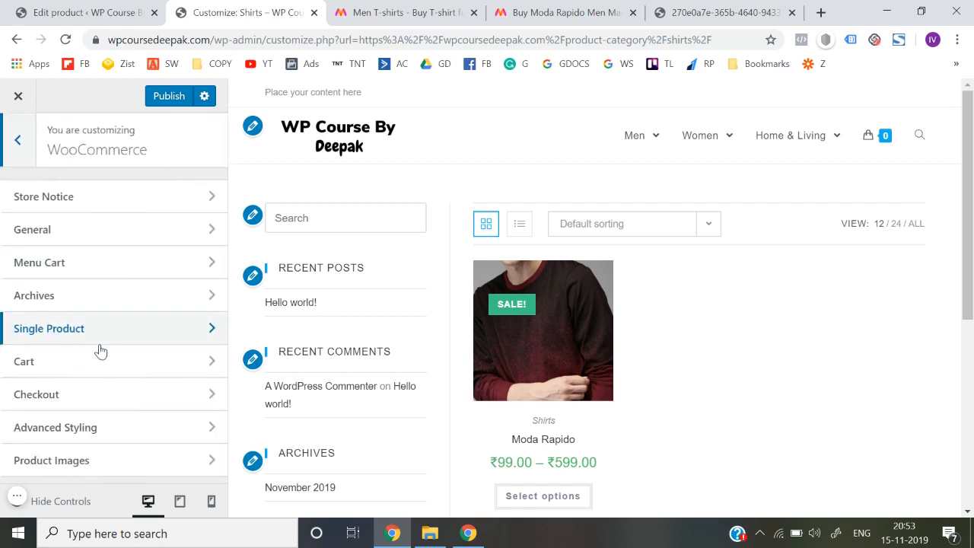
left_click(115, 244)
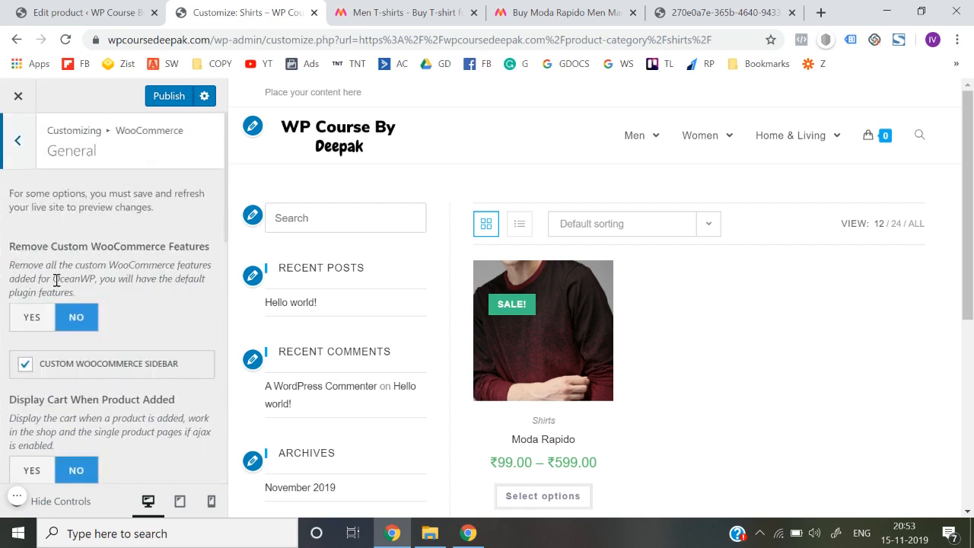
scroll(57, 280, "down", 2)
scroll(56, 280, "down", 2)
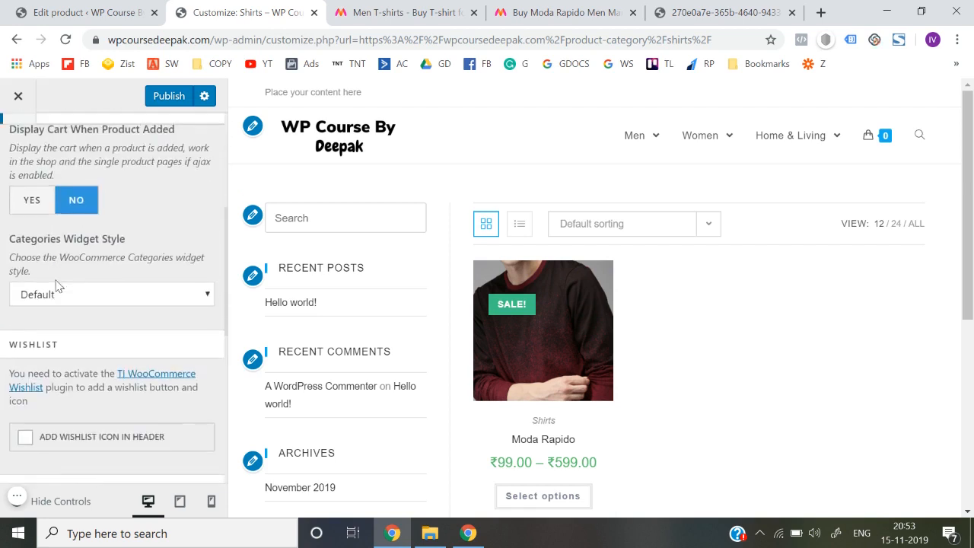
scroll(52, 244, "up", 1)
scroll(59, 212, "up", 1)
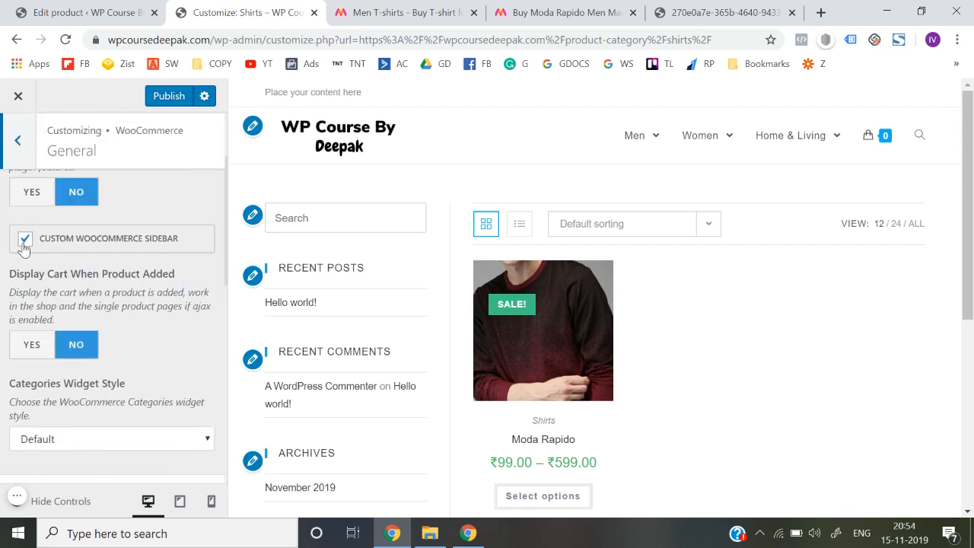
left_click(25, 239)
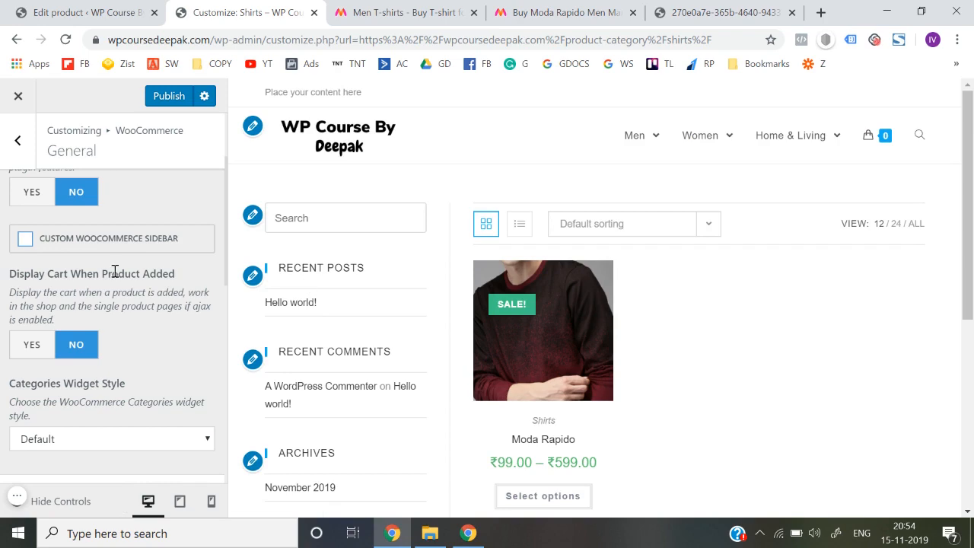
Review the remaining WooCommerce general options, from cart display and wishlist to the sale badge, account page and category page.
scroll(38, 200, "up", 2)
scroll(112, 289, "down", 4)
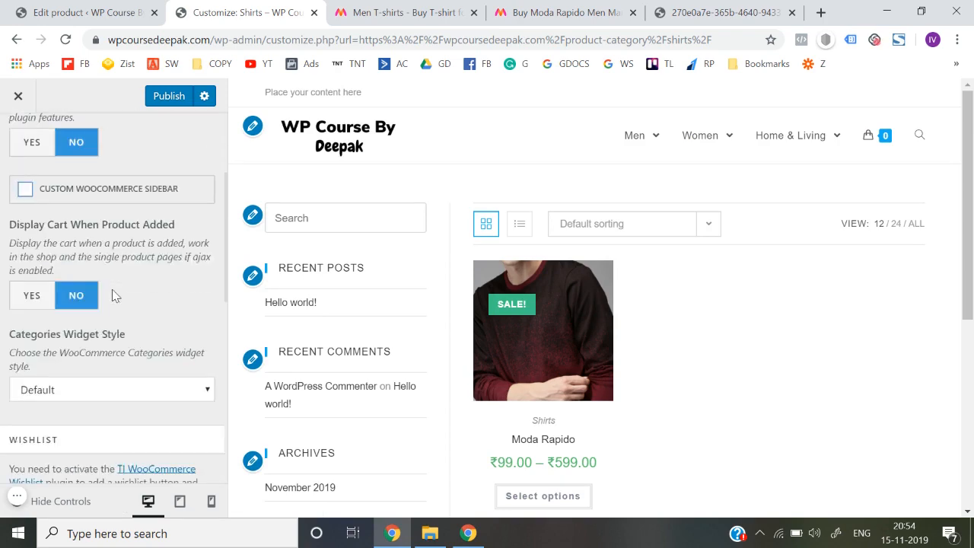
scroll(112, 295, "down", 5)
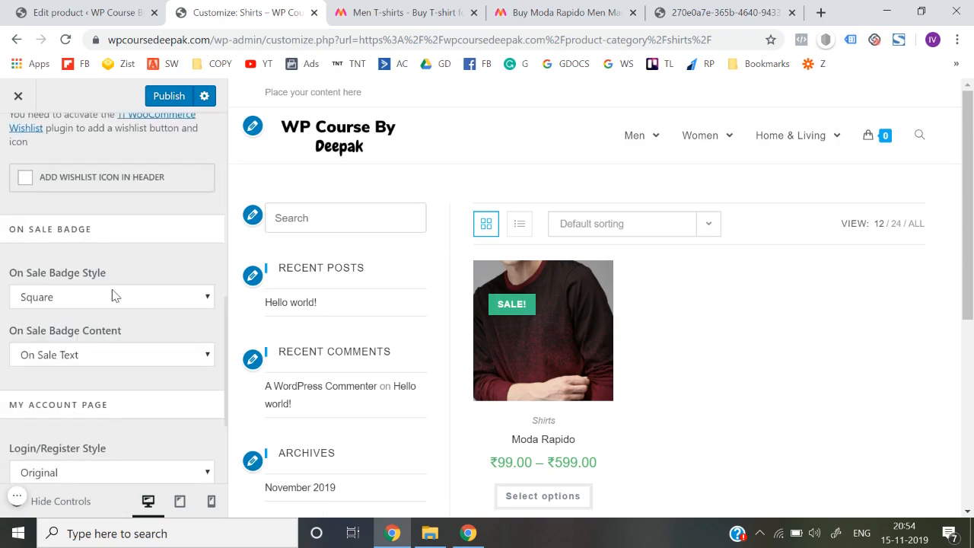
scroll(112, 295, "down", 1)
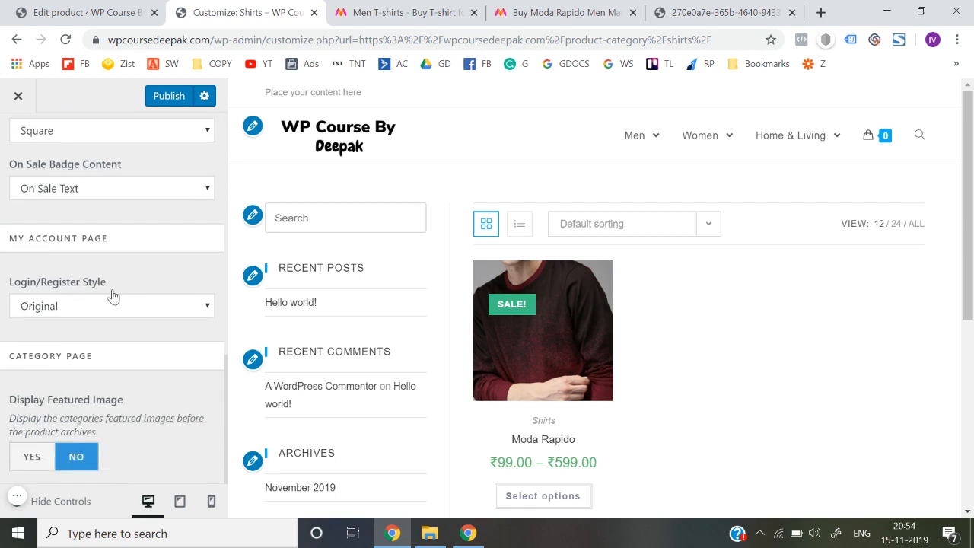
scroll(112, 295, "up", 10)
left_click(26, 166)
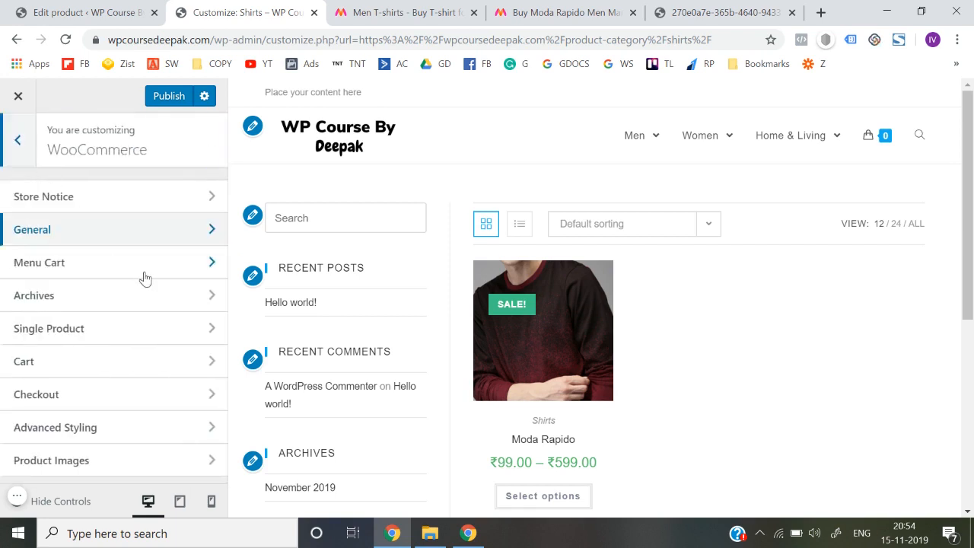
Set the WooCommerce single product layout to Full Width and publish the customizer changes.
left_click(146, 340)
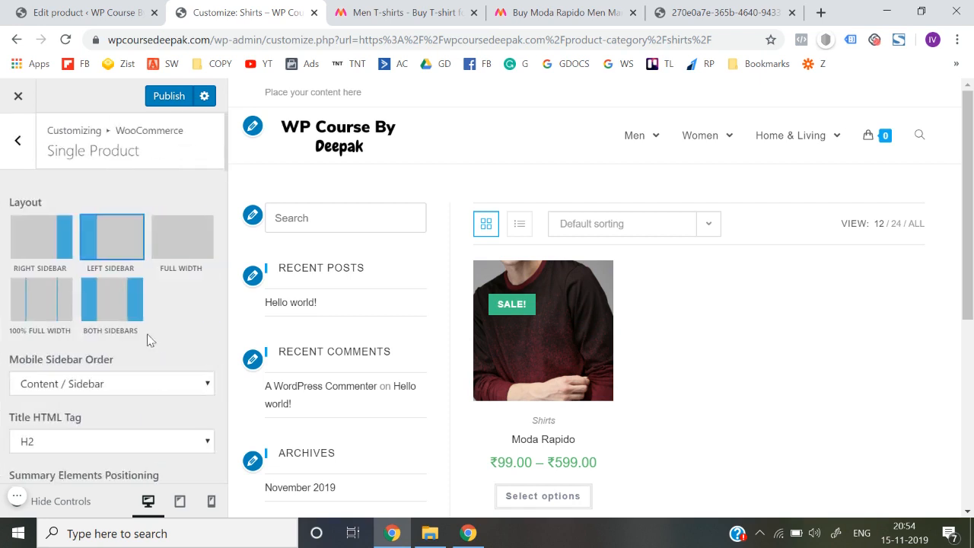
left_click(182, 241)
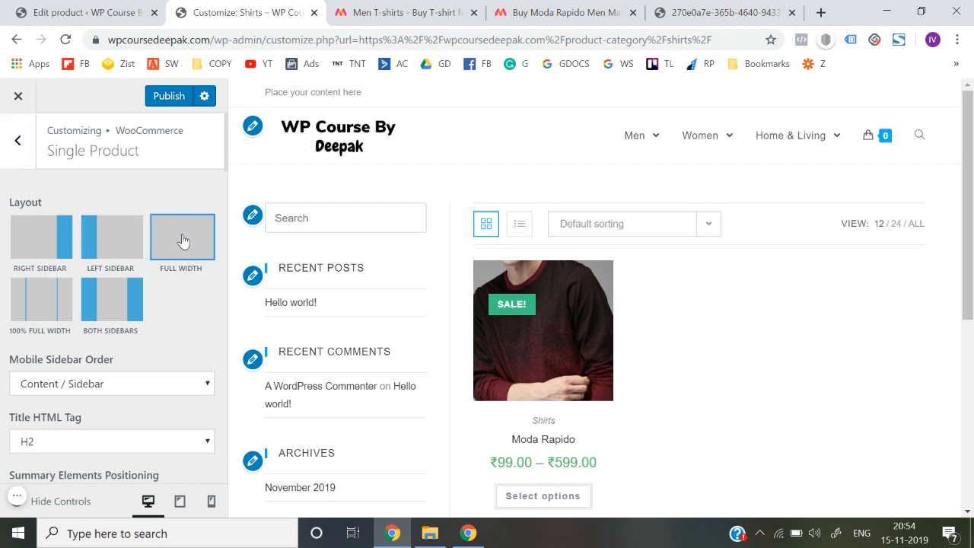
scroll(182, 312, "down", 2)
scroll(183, 312, "up", 2)
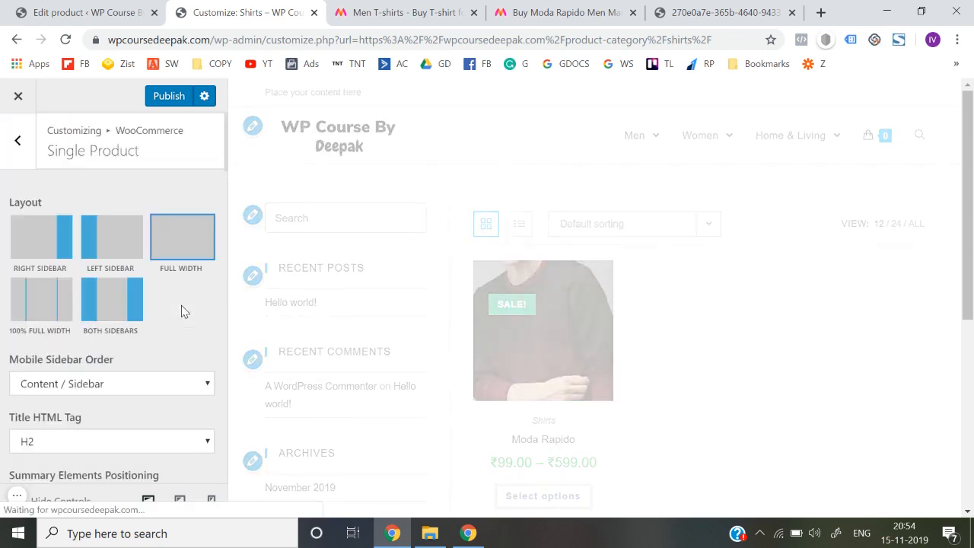
left_click(170, 105)
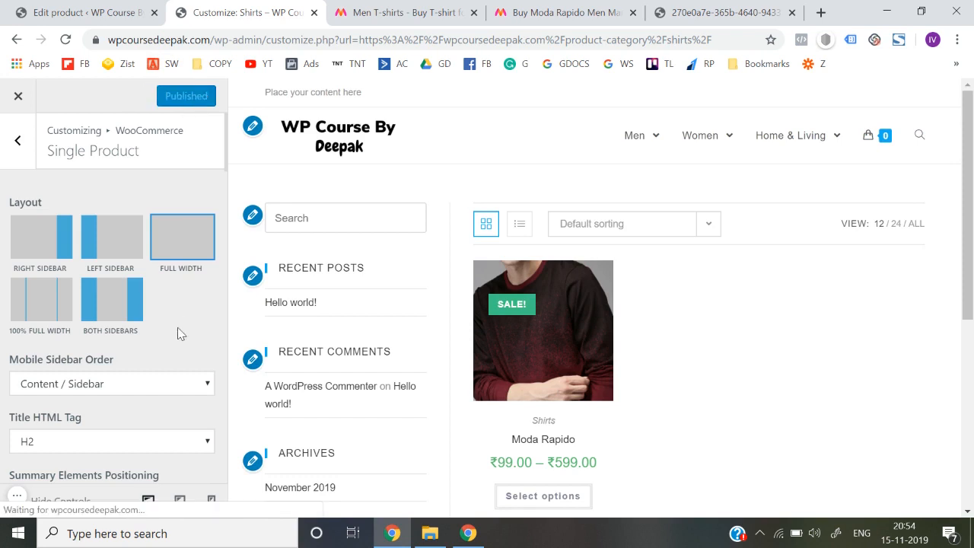
Reopen the WooCommerce general settings and examine the sale badge, account page and category page options.
left_click(18, 145)
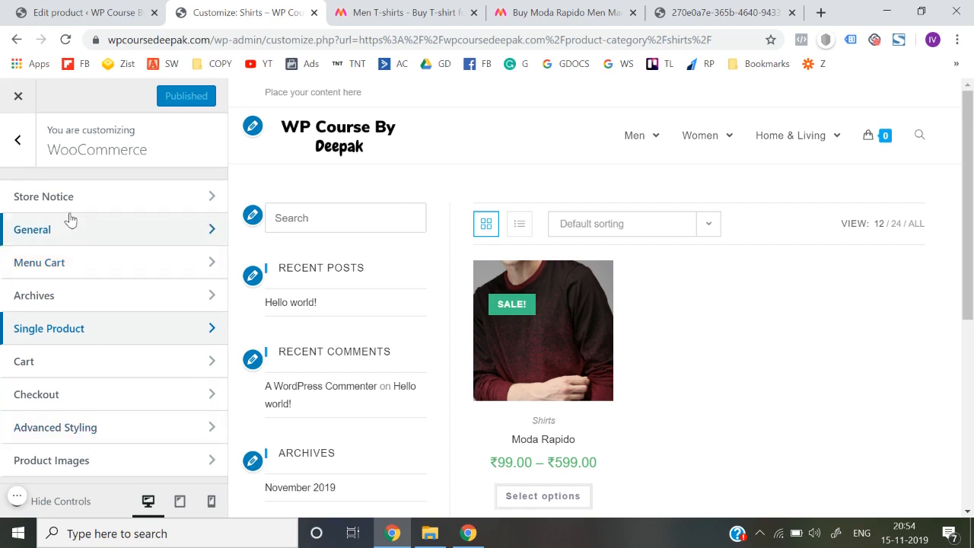
left_click(70, 237)
scroll(96, 259, "down", 10)
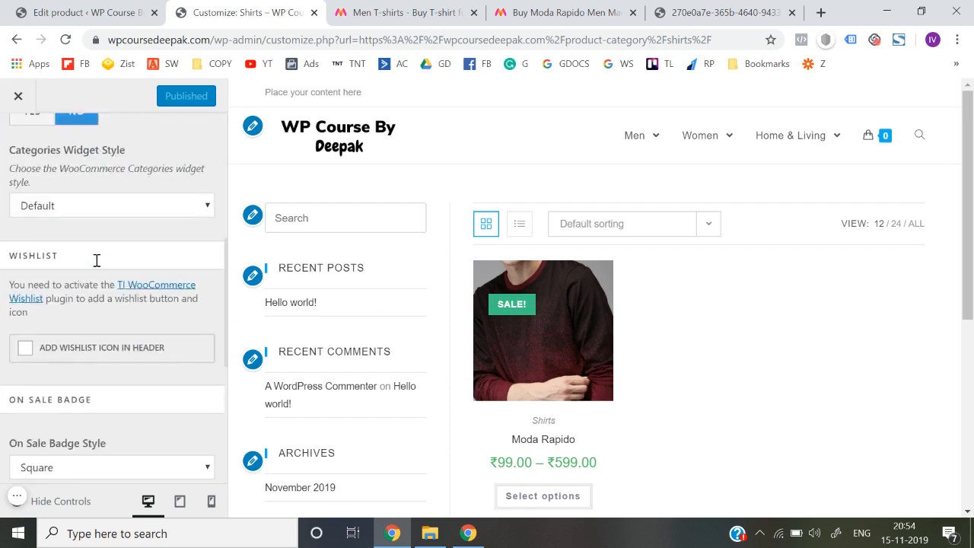
scroll(96, 260, "down", 2)
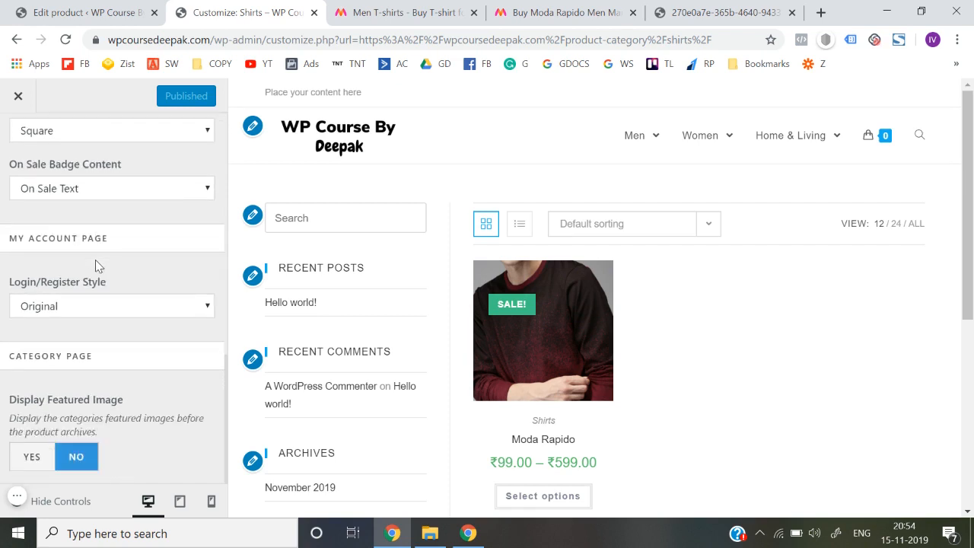
scroll(96, 260, "up", 4)
scroll(96, 261, "down", 4)
scroll(127, 312, "up", 1)
scroll(127, 312, "down", 1)
scroll(119, 413, "up", 5)
left_click(6, 150)
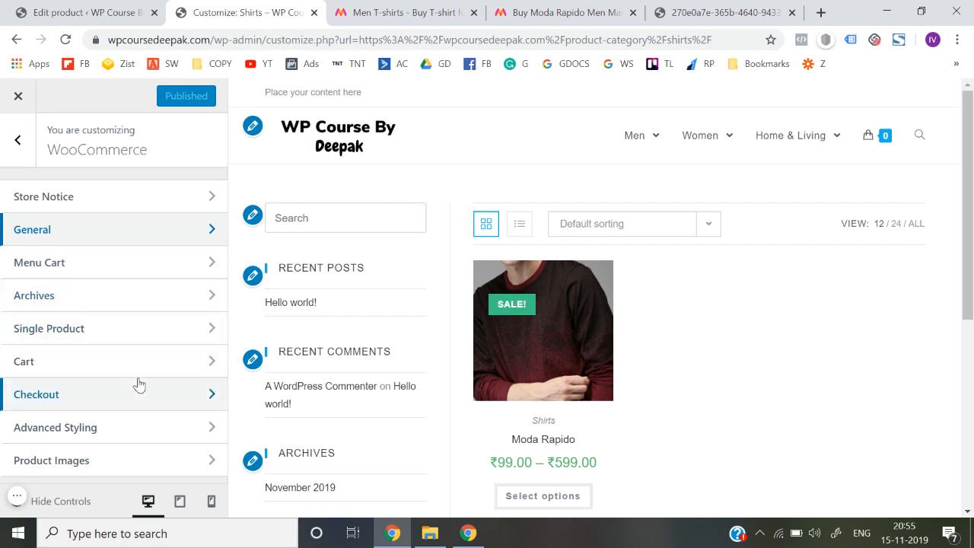
Look through the WooCommerce product image settings, the customizer's main sections and the general options list.
left_click(148, 469)
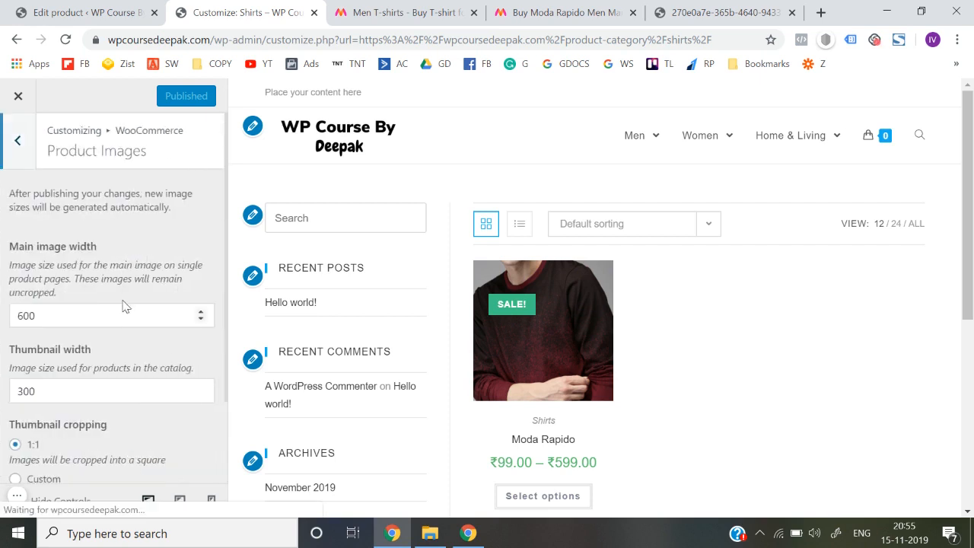
left_click(22, 143)
left_click(19, 142)
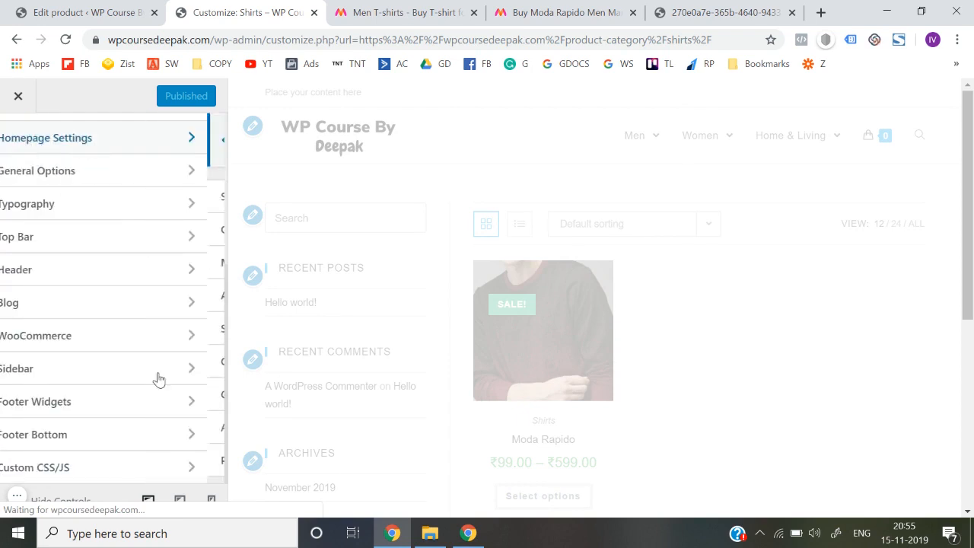
scroll(150, 424, "up", 1)
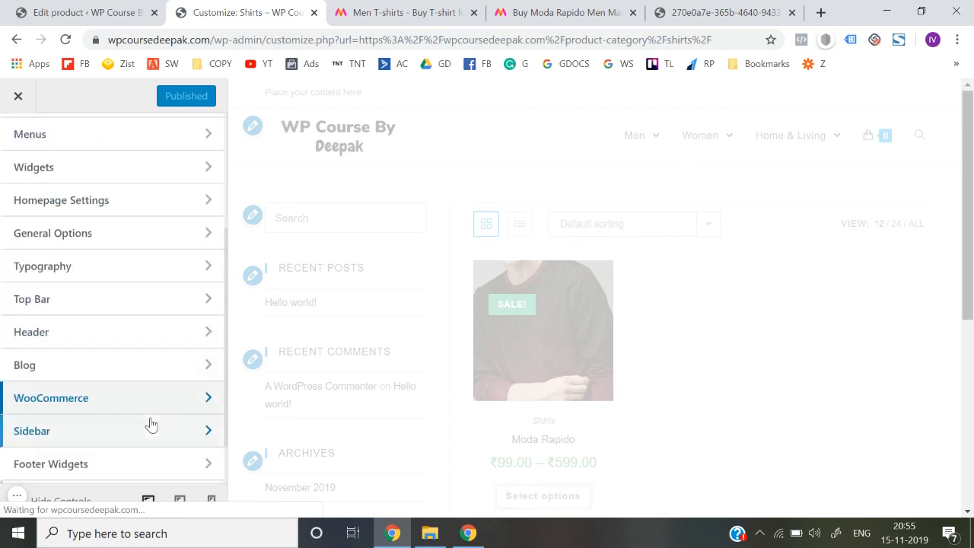
scroll(139, 282, "up", 2)
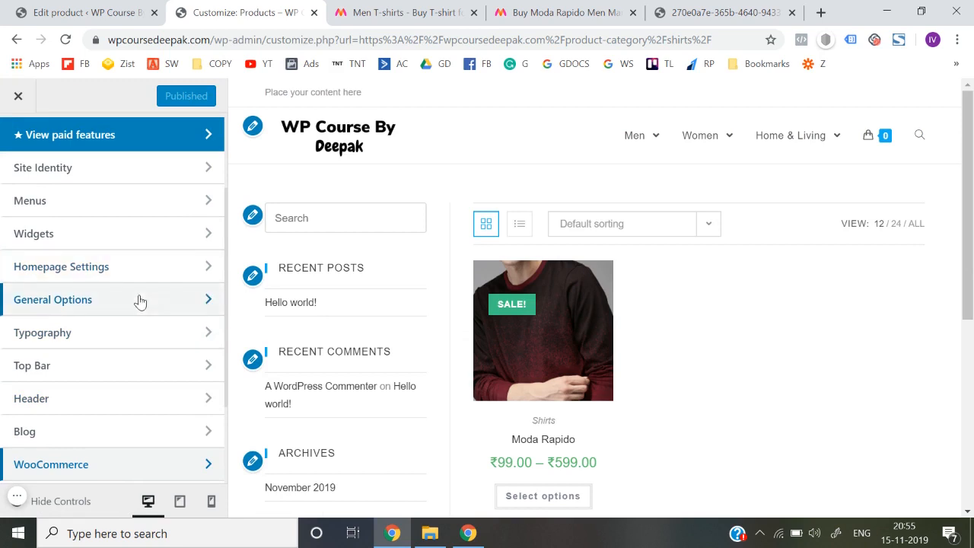
scroll(140, 282, "down", 1)
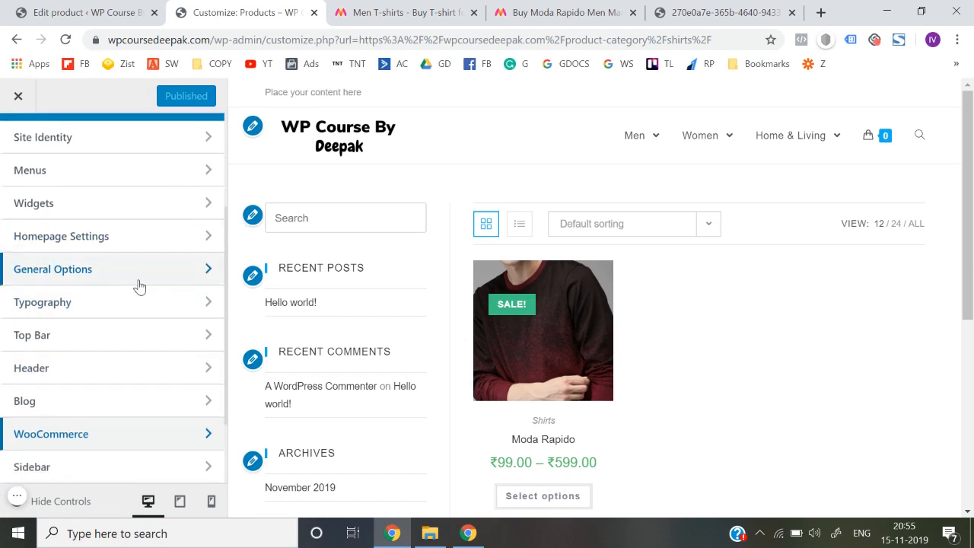
left_click(139, 285)
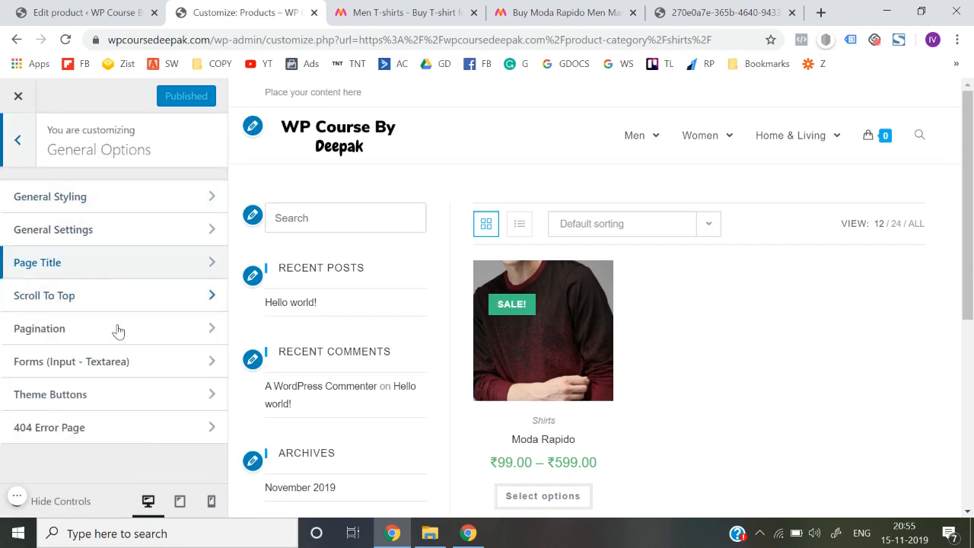
left_click(22, 138)
scroll(100, 339, "down", 1)
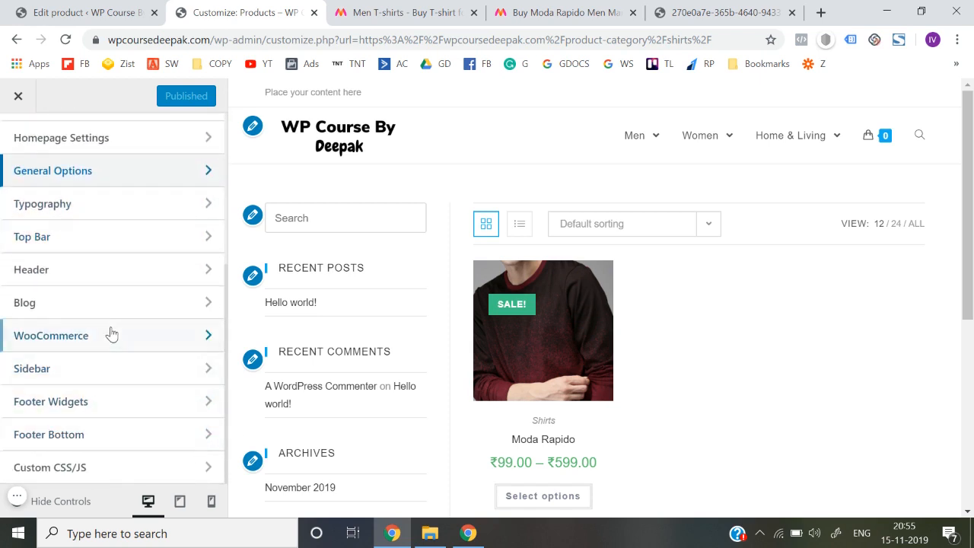
Check the WooCommerce general settings once more, including the choices for the categories widget style.
left_click(109, 333)
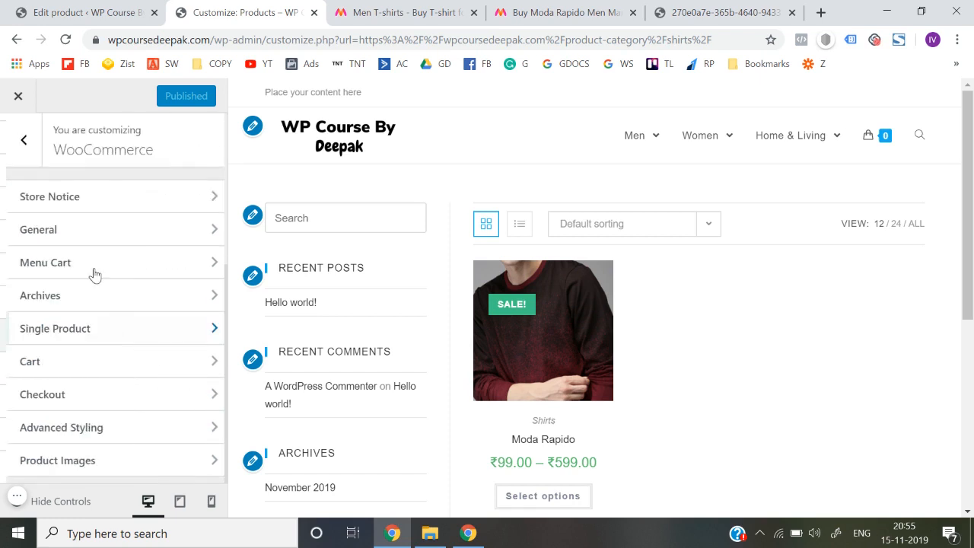
left_click(90, 227)
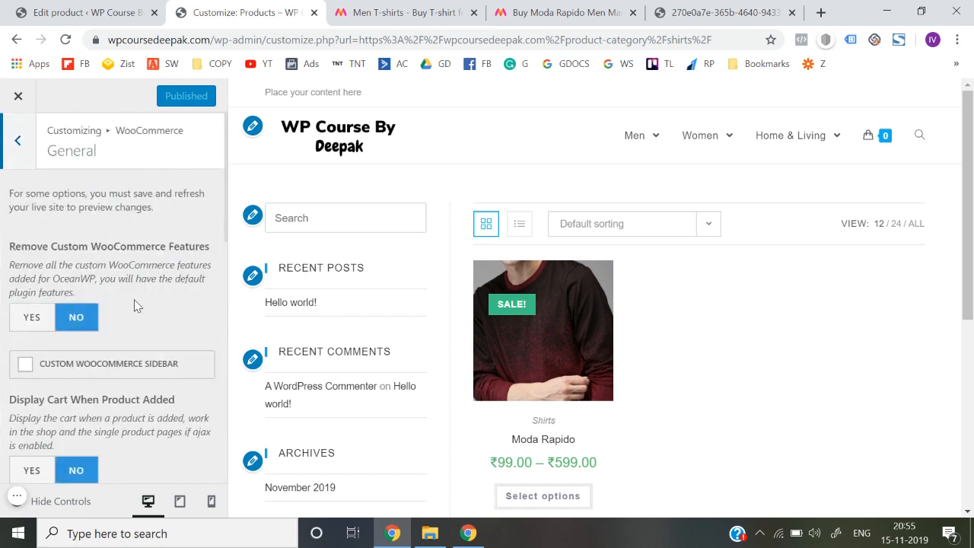
scroll(135, 306, "down", 6)
scroll(135, 300, "up", 2)
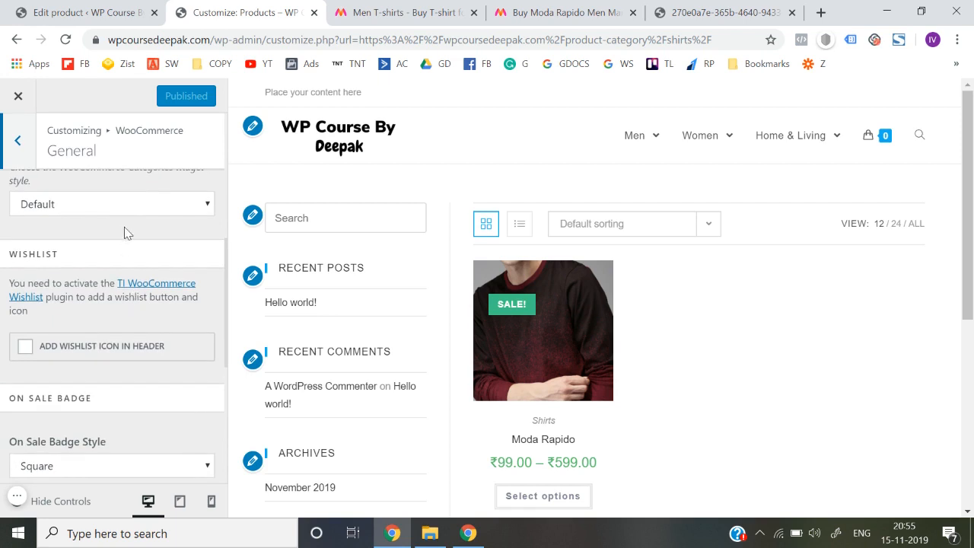
scroll(128, 233, "up", 1)
scroll(128, 249, "up", 1)
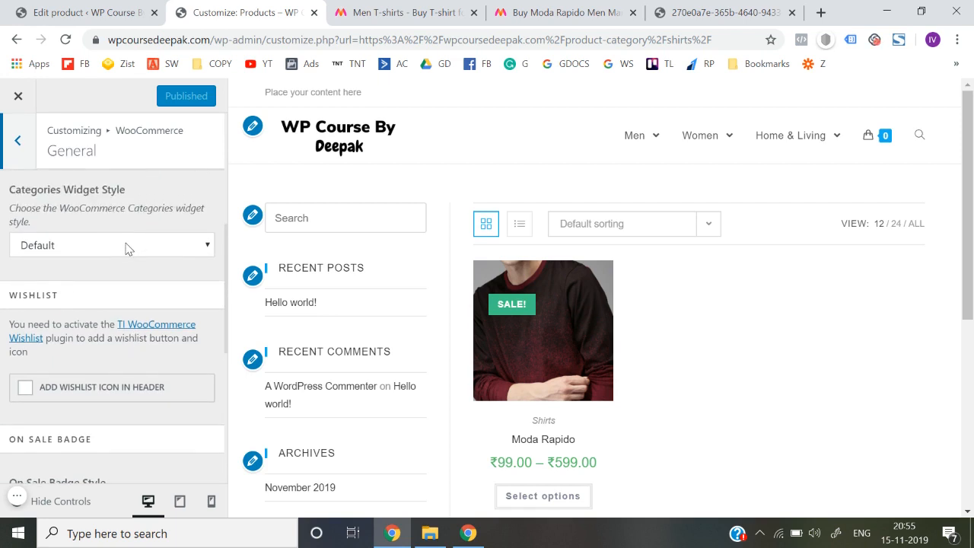
left_click(127, 245)
left_click(127, 245)
scroll(125, 247, "down", 5)
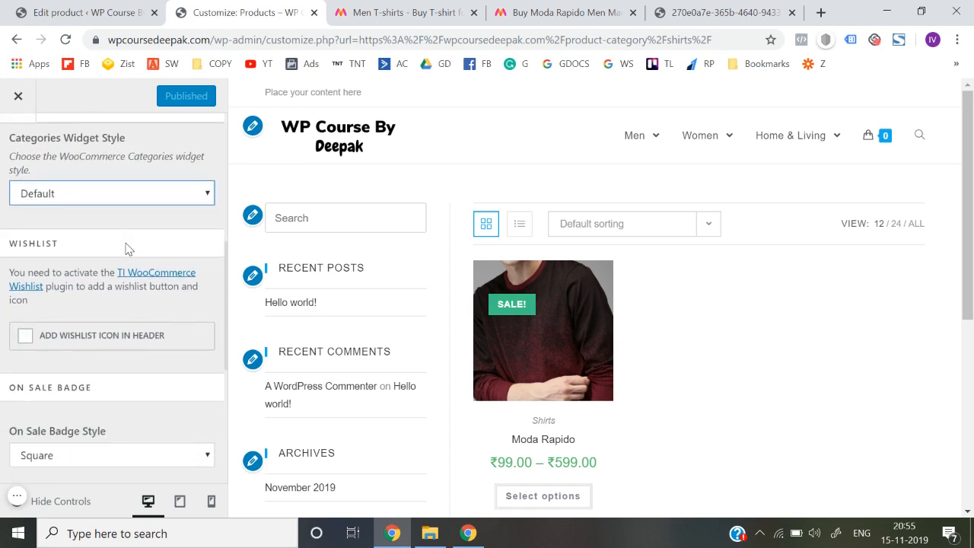
scroll(139, 339, "down", 6)
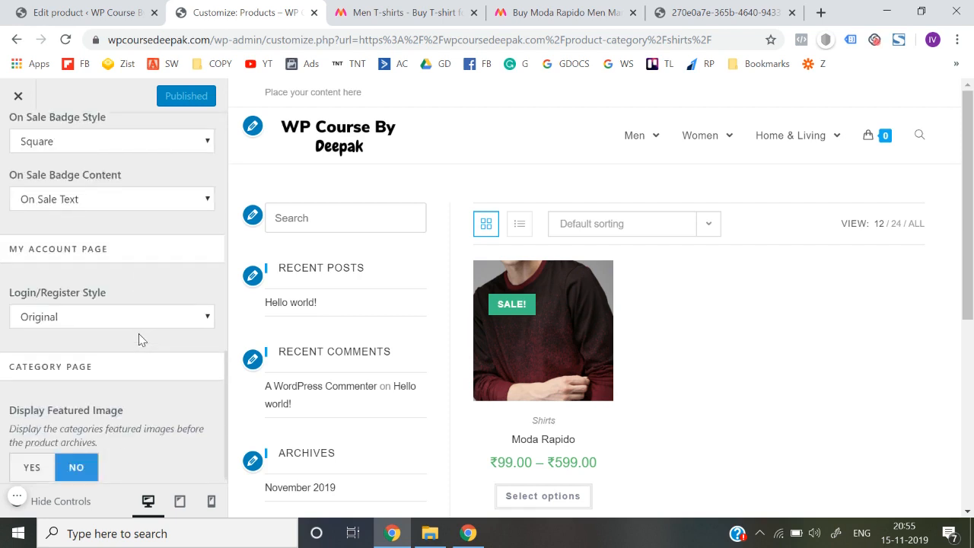
scroll(139, 339, "up", 10)
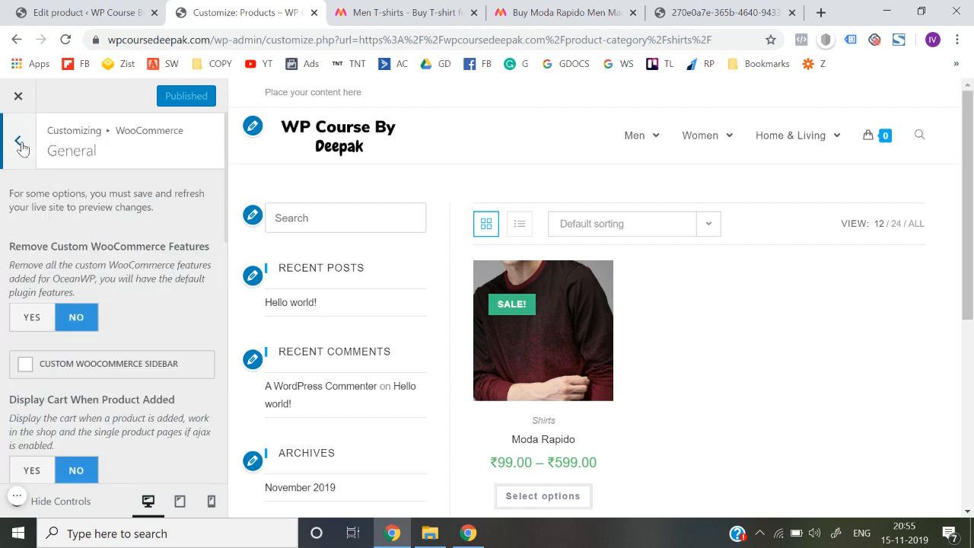
left_click(19, 141)
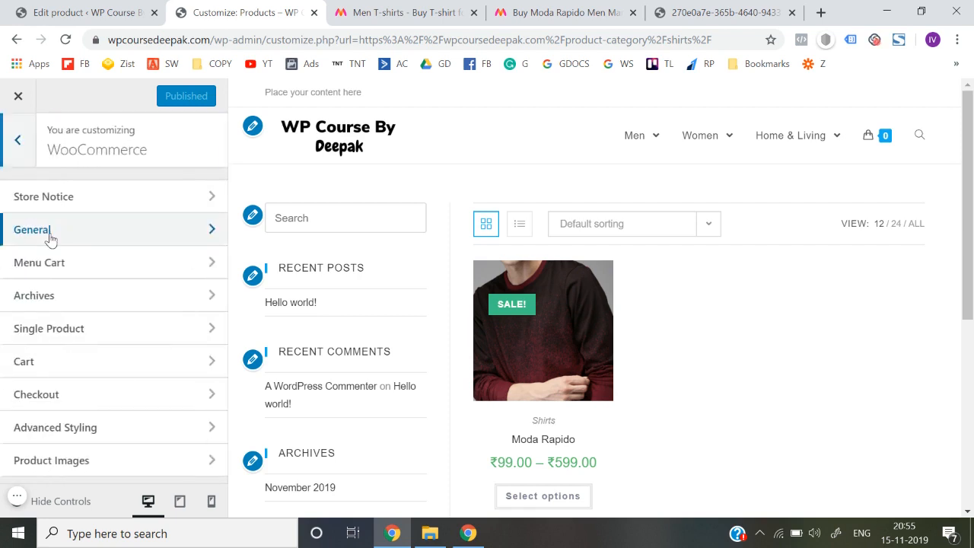
Set the WooCommerce archives layout to Full Width.
left_click(91, 298)
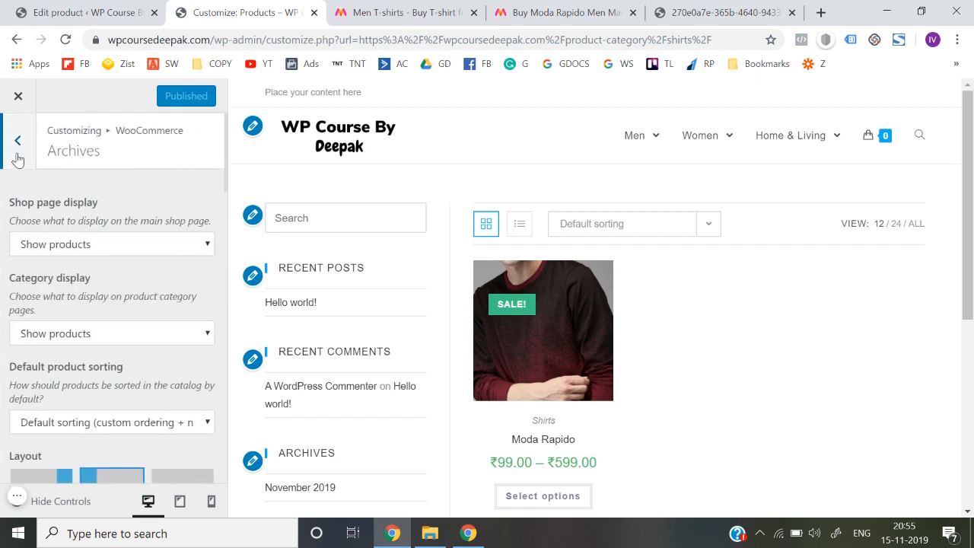
scroll(118, 243, "down", 1)
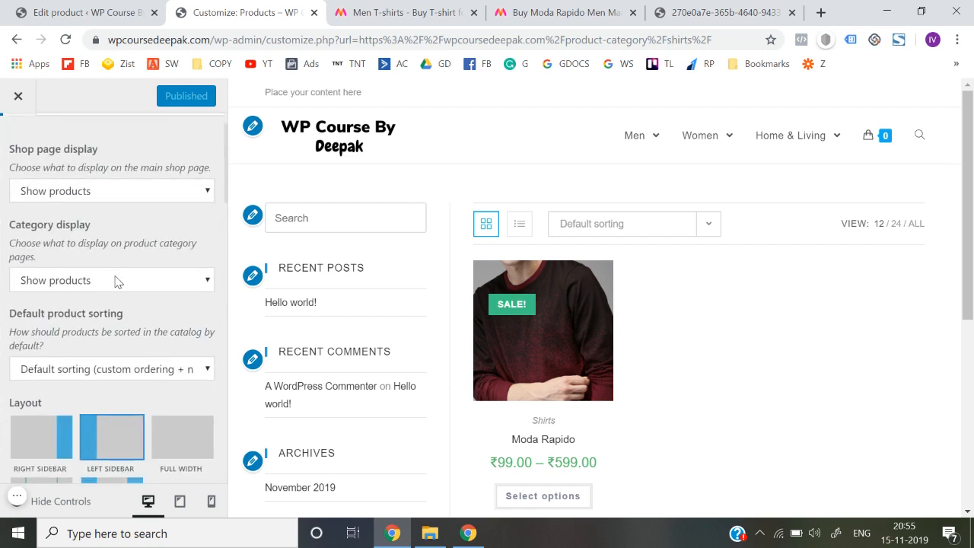
scroll(118, 282, "down", 1)
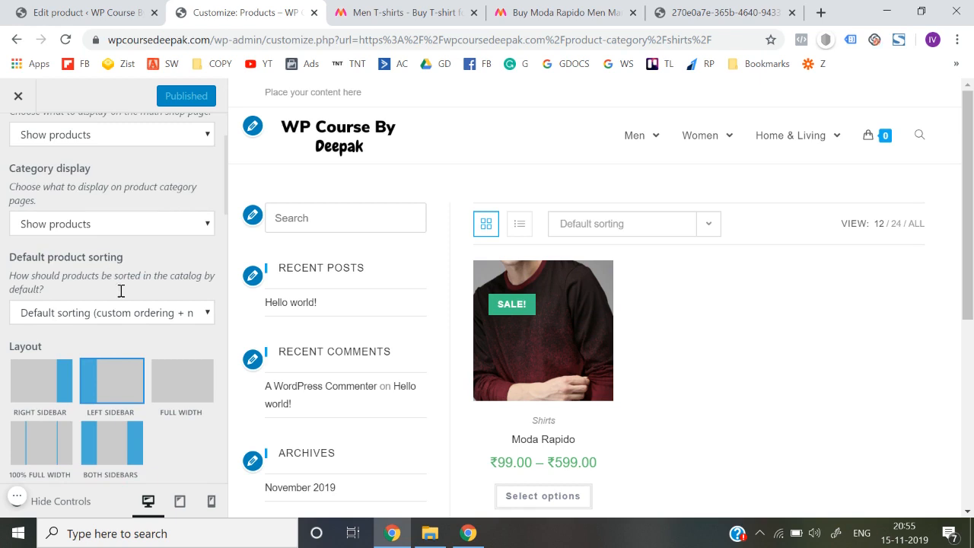
scroll(162, 398, "down", 1)
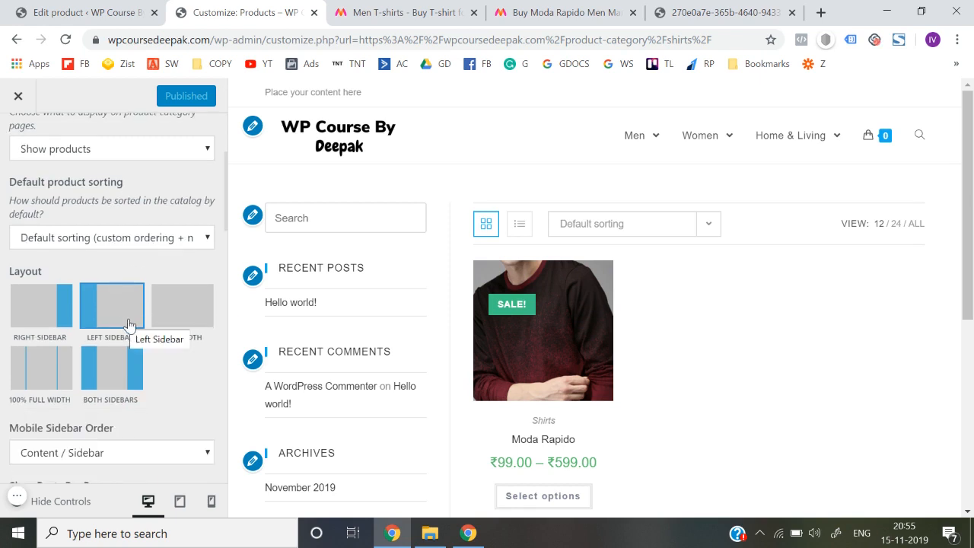
left_click(181, 324)
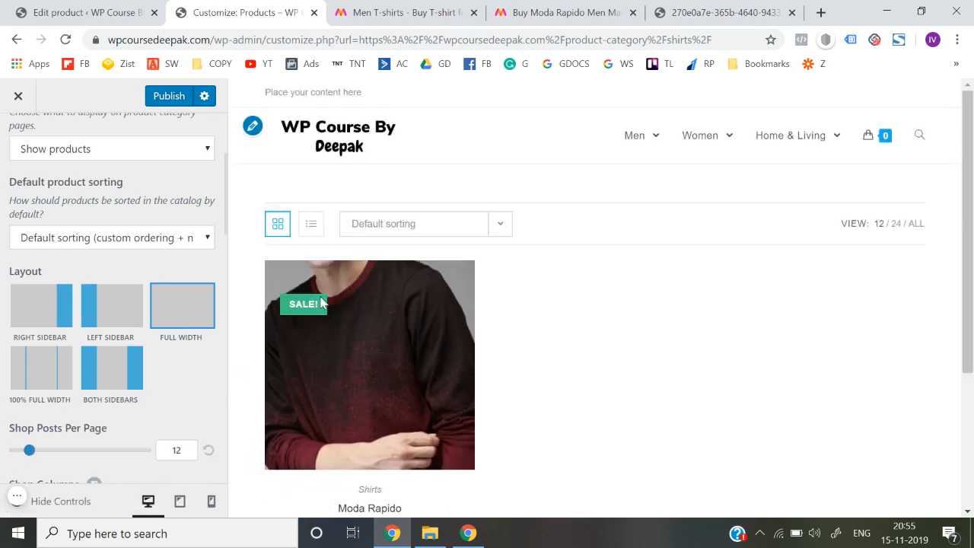
scroll(185, 345, "up", 1)
scroll(185, 345, "up", 2)
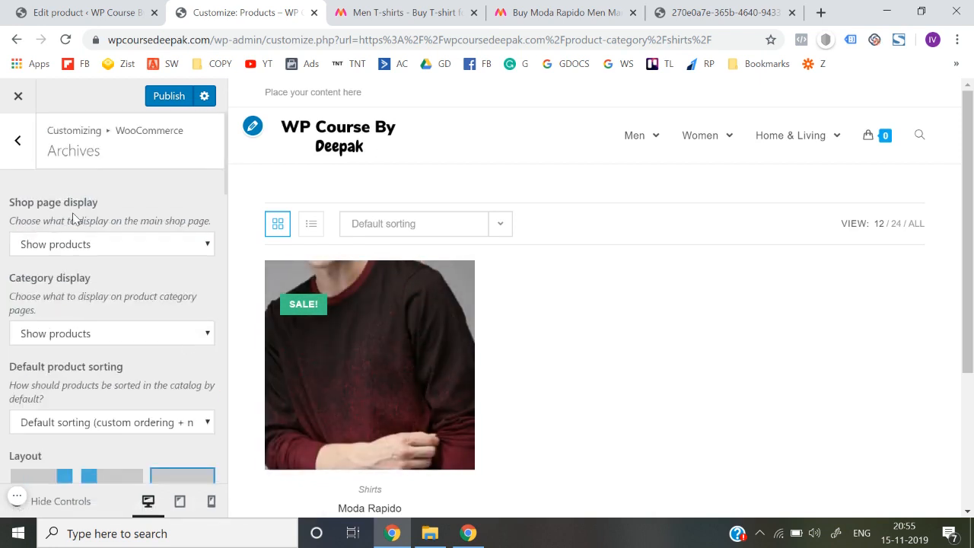
Check the full-width archive in the customizer preview and publish the changes.
left_click(17, 139)
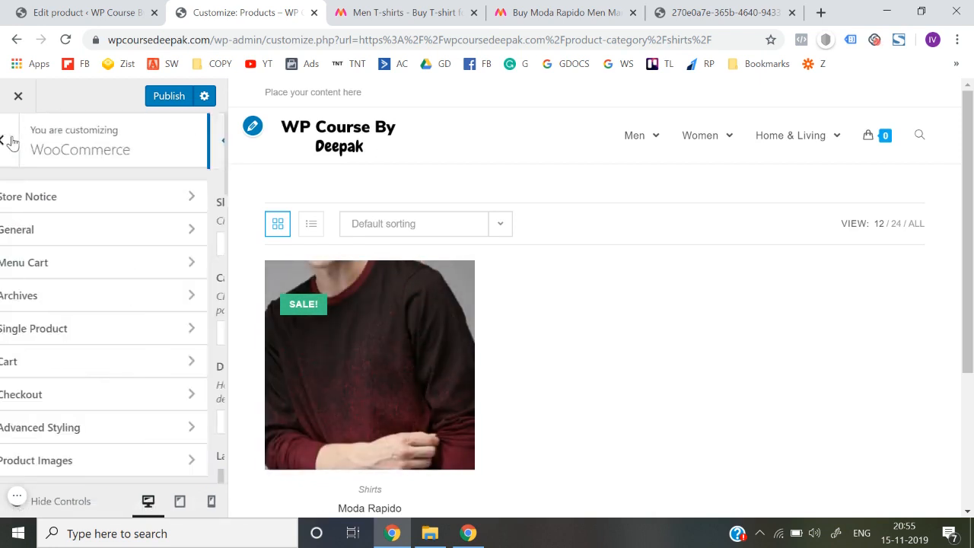
left_click(88, 297)
scroll(87, 293, "down", 2)
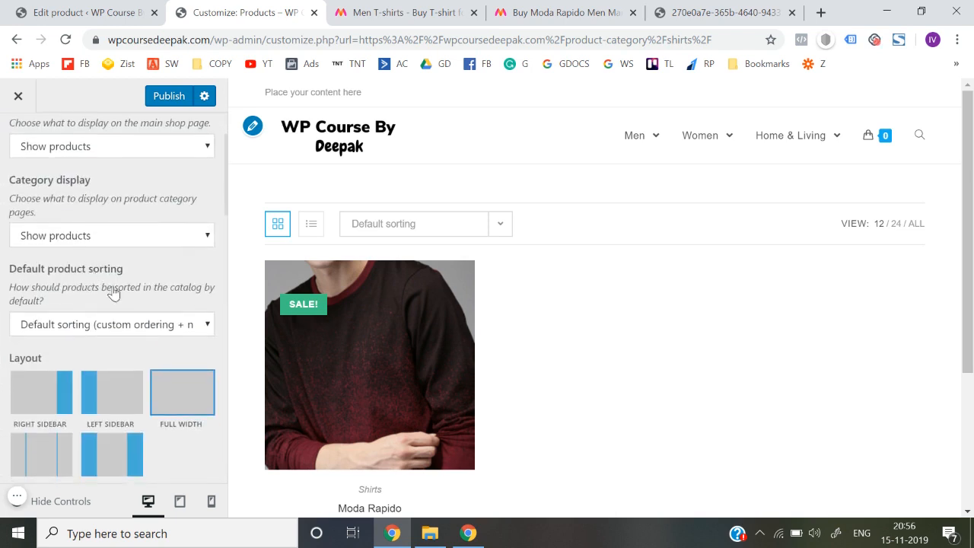
scroll(400, 379, "down", 3)
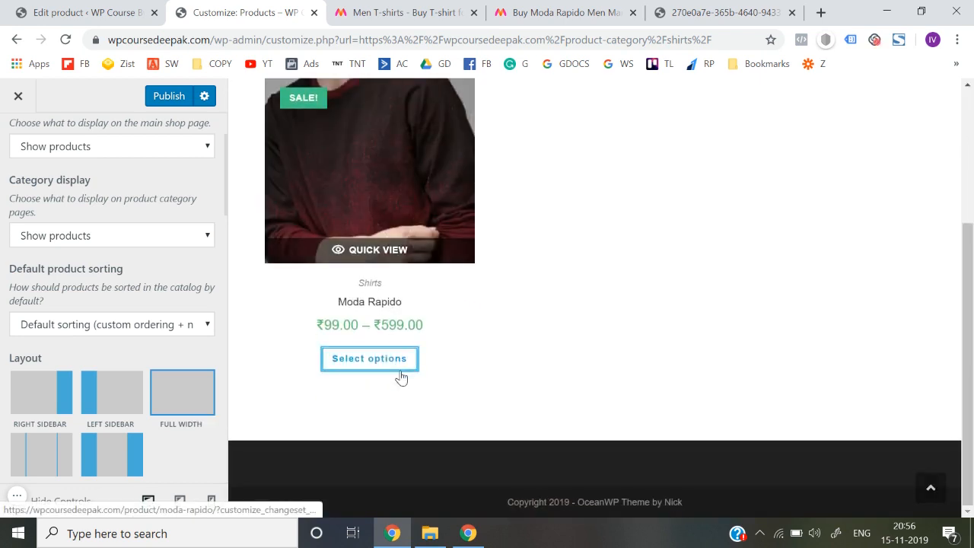
scroll(400, 378, "up", 3)
scroll(350, 420, "down", 3)
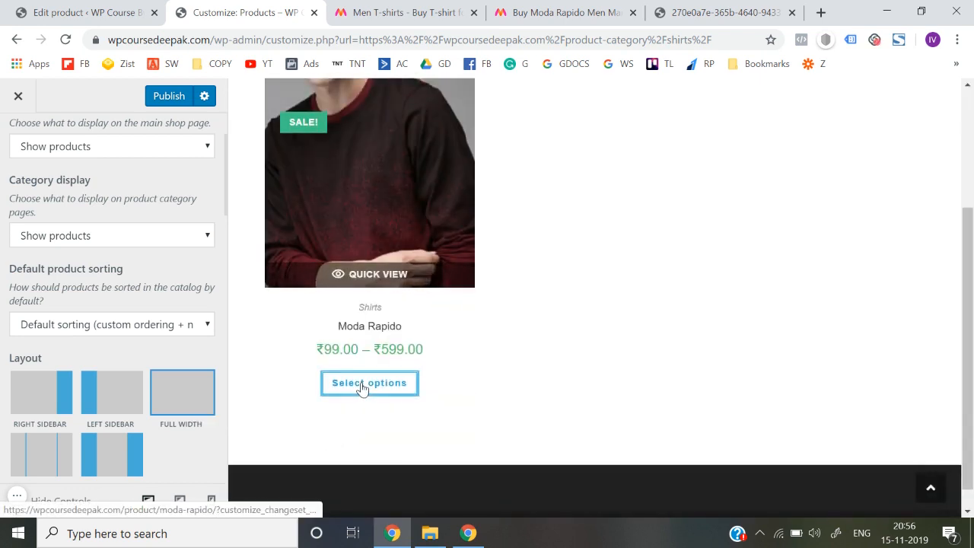
scroll(184, 370, "up", 2)
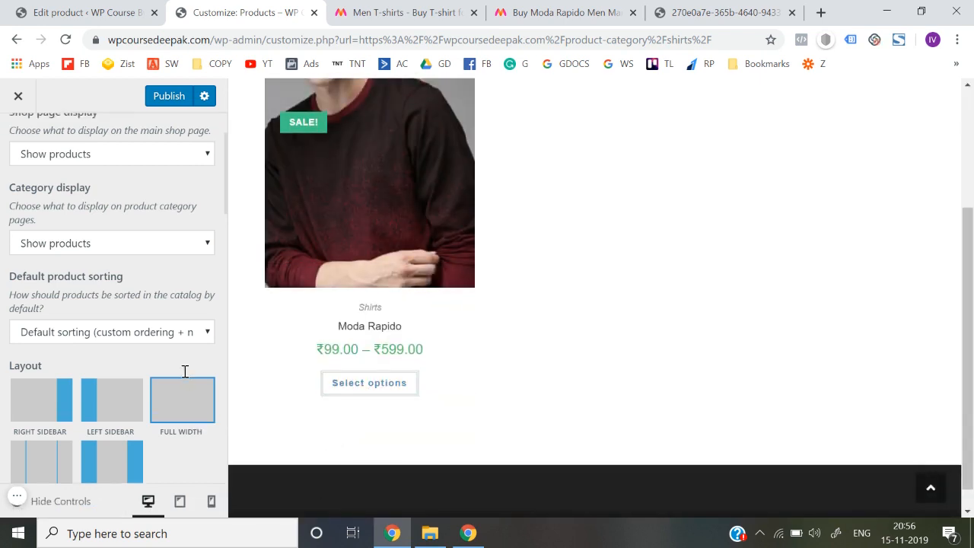
left_click(168, 103)
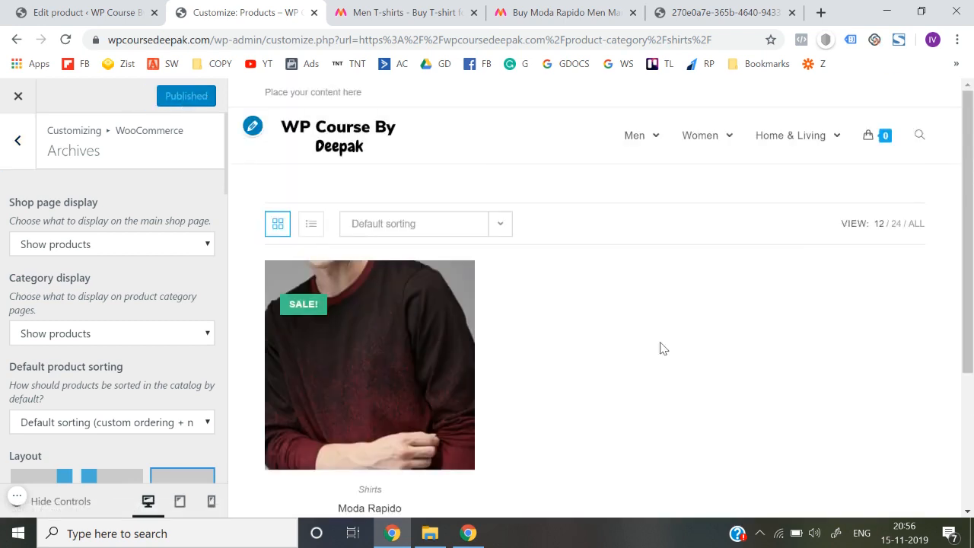
Leave the customizer and review the live Shirts category page.
left_click(13, 104)
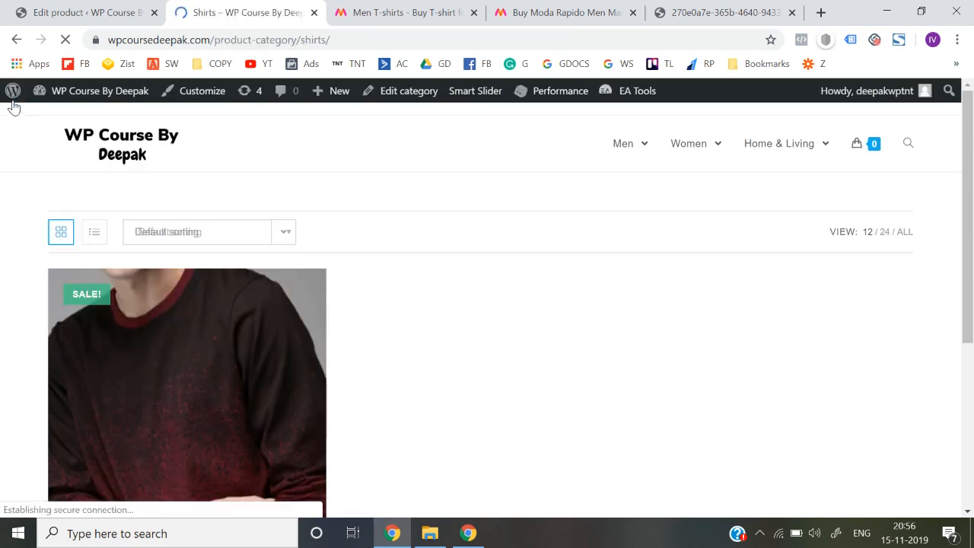
scroll(383, 346, "down", 4)
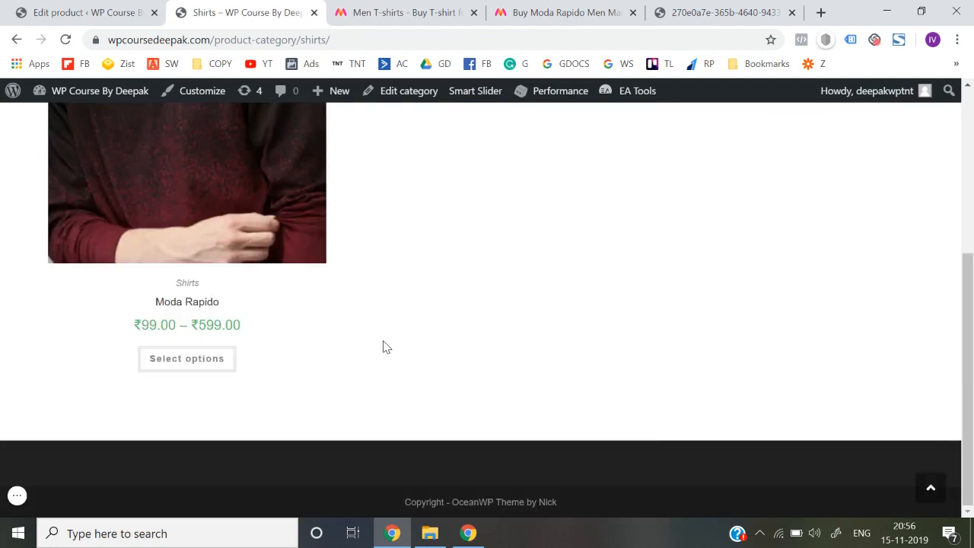
scroll(383, 347, "up", 5)
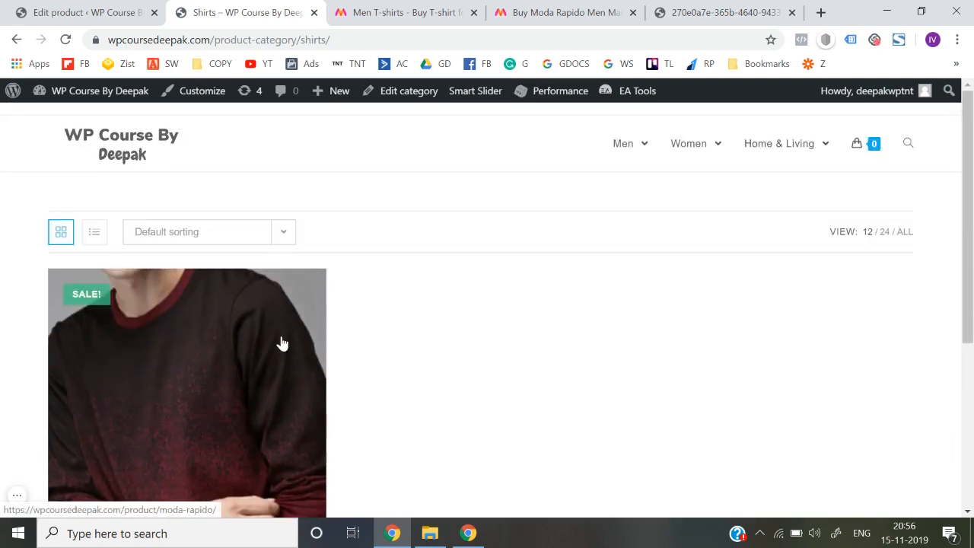
Go to the site's home page, browse to the men's Shirts category and open the Moda Rapido product.
left_click(126, 133)
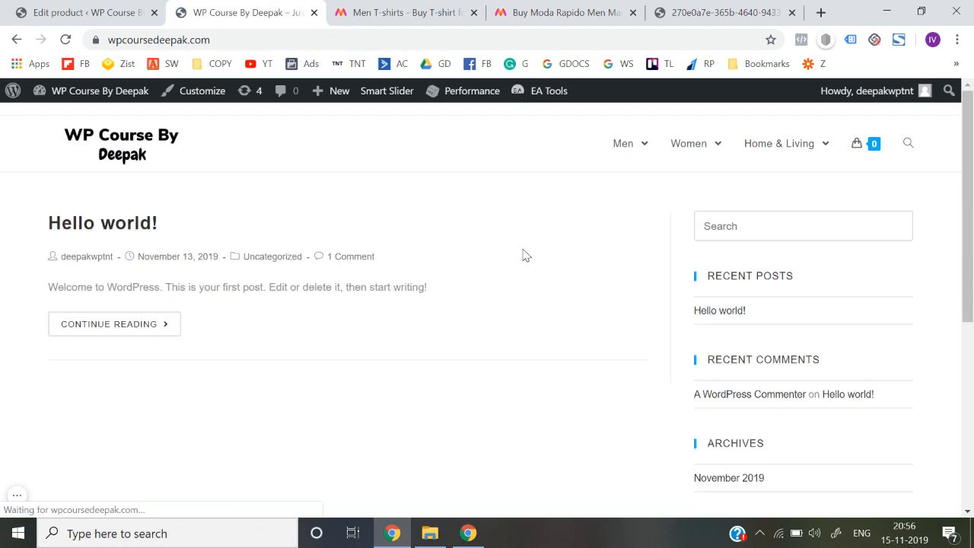
mouse_move(622, 146)
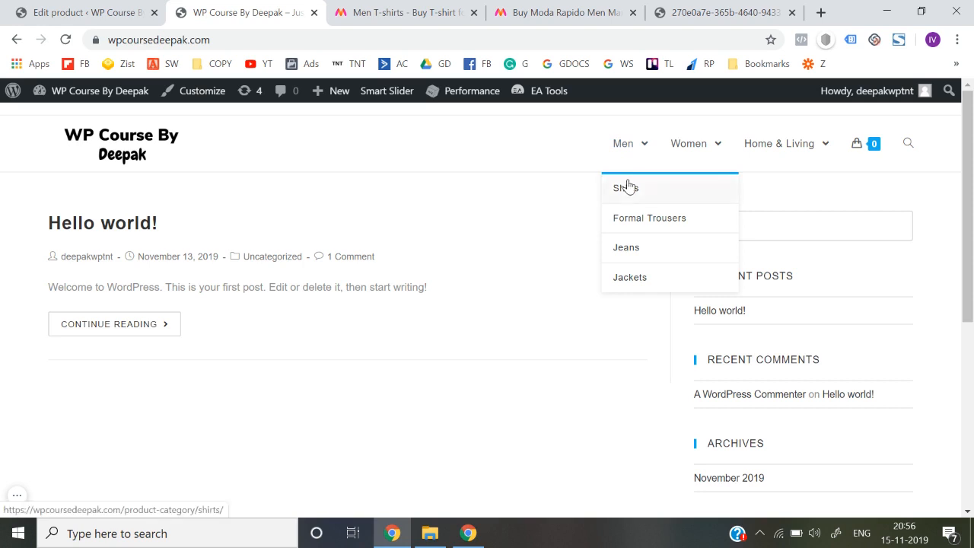
left_click(626, 186)
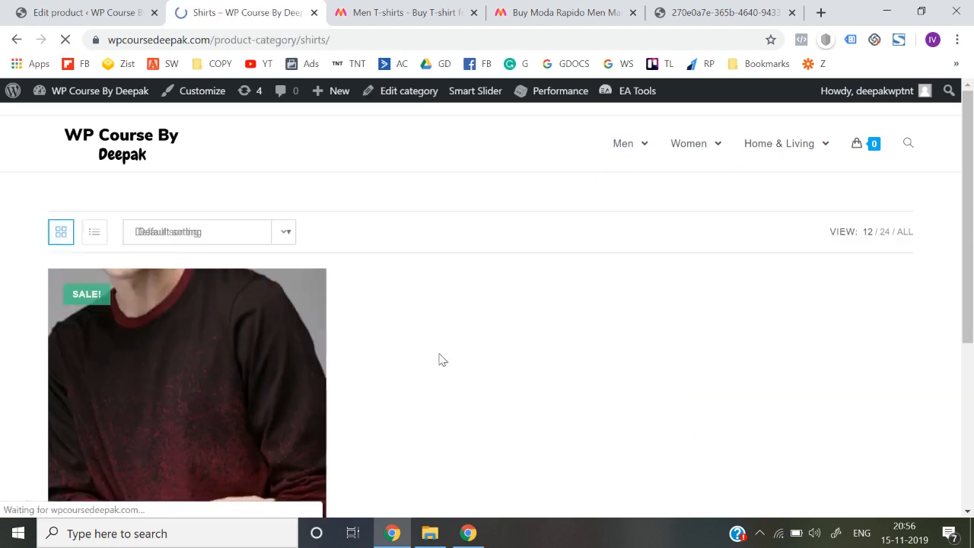
scroll(439, 359, "down", 4)
left_click(218, 223)
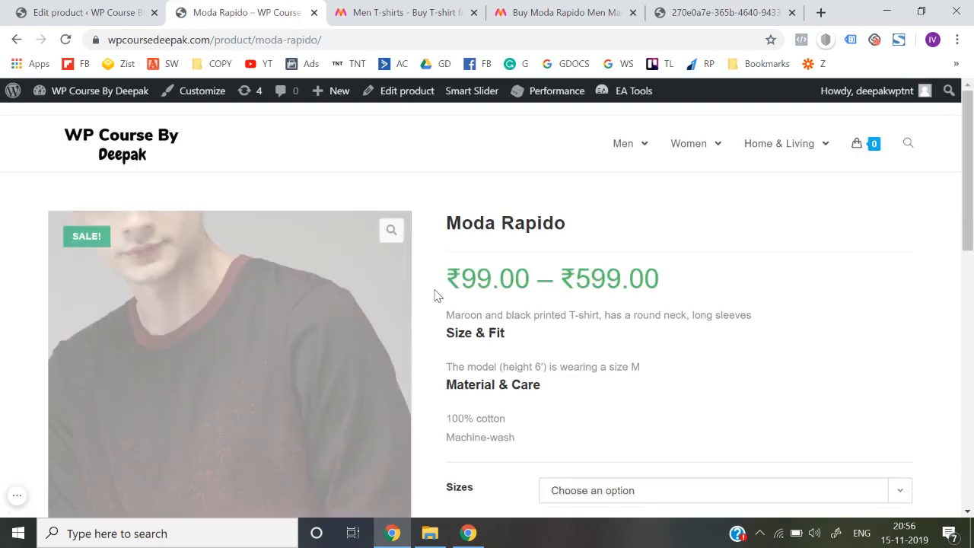
Choose size S on the Moda Rapido product page and review its images, cart section and description layout.
scroll(436, 295, "down", 1)
scroll(593, 276, "down", 5)
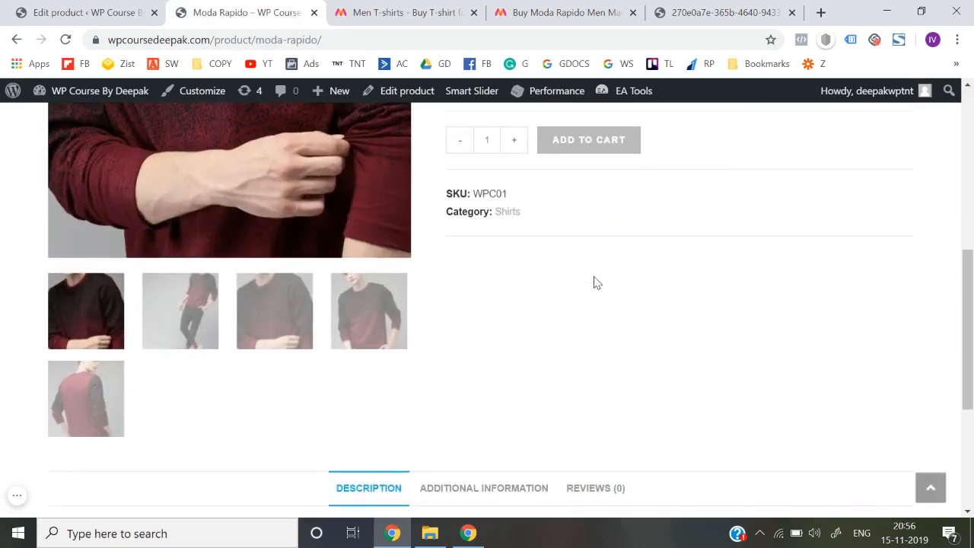
scroll(594, 279, "up", 6)
scroll(643, 233, "down", 5)
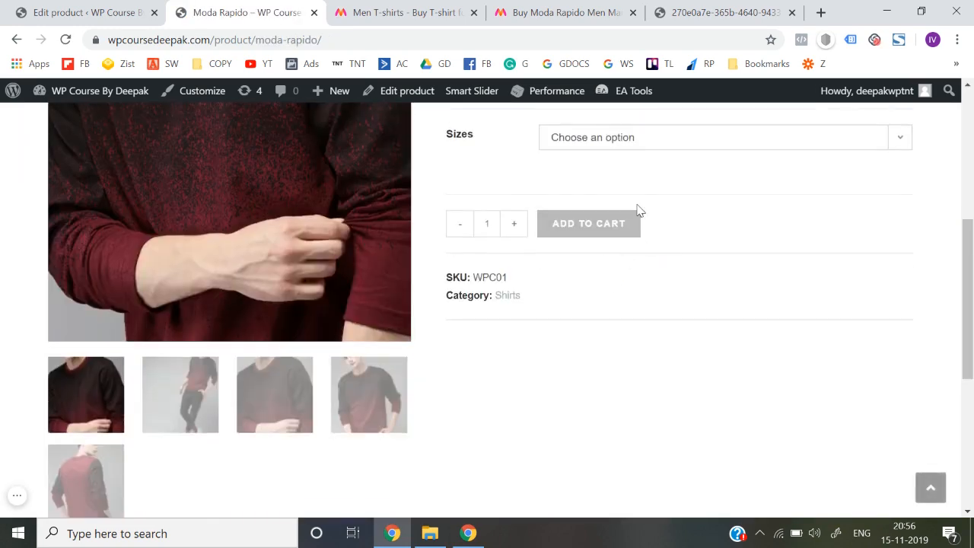
scroll(637, 211, "up", 2)
left_click(612, 286)
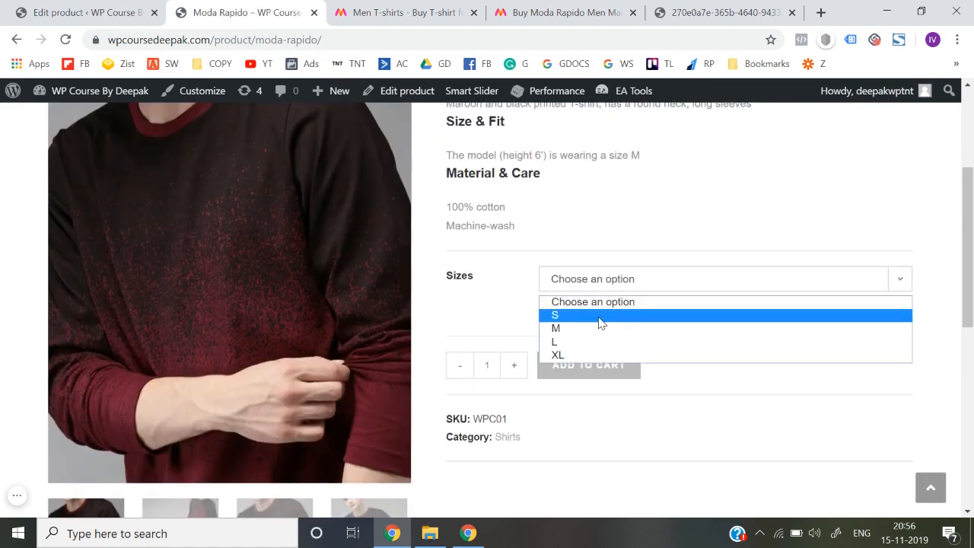
left_click(601, 316)
scroll(500, 343, "down", 6)
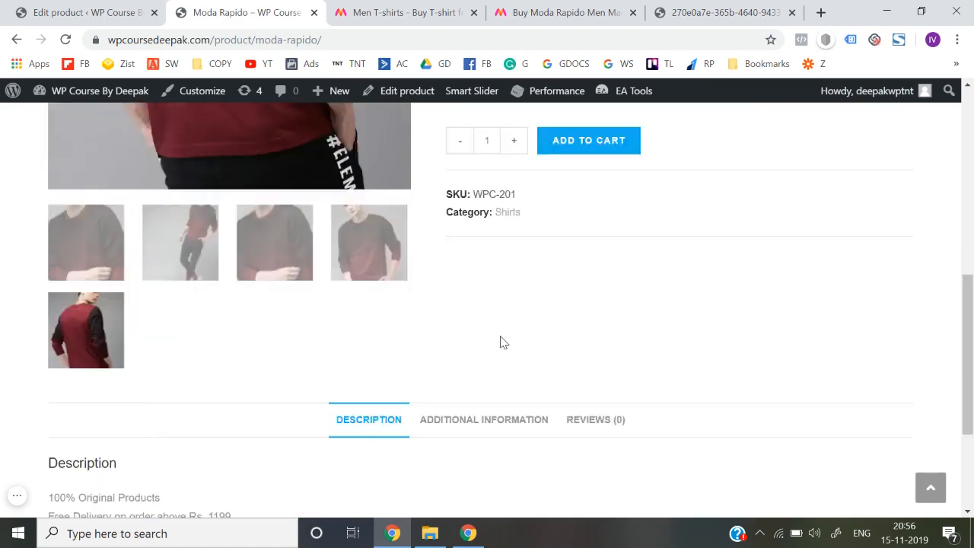
scroll(502, 342, "up", 9)
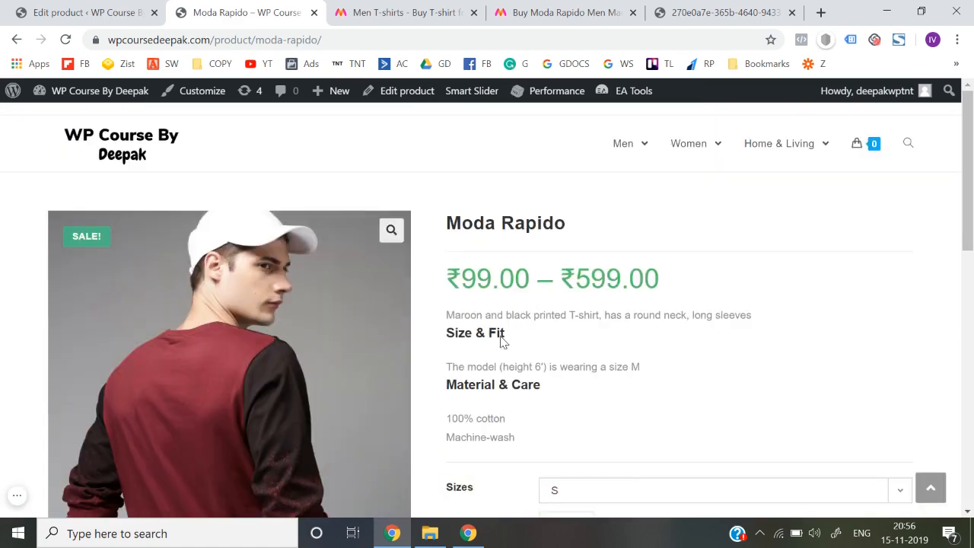
Return to the site's home page, switch to the WordPress admin and start a new product.
left_click(126, 144)
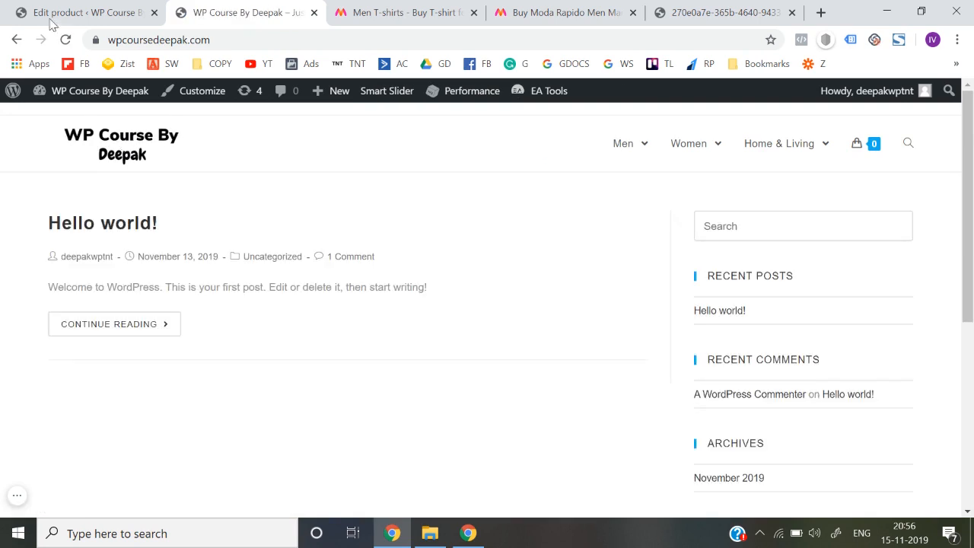
left_click(86, 6)
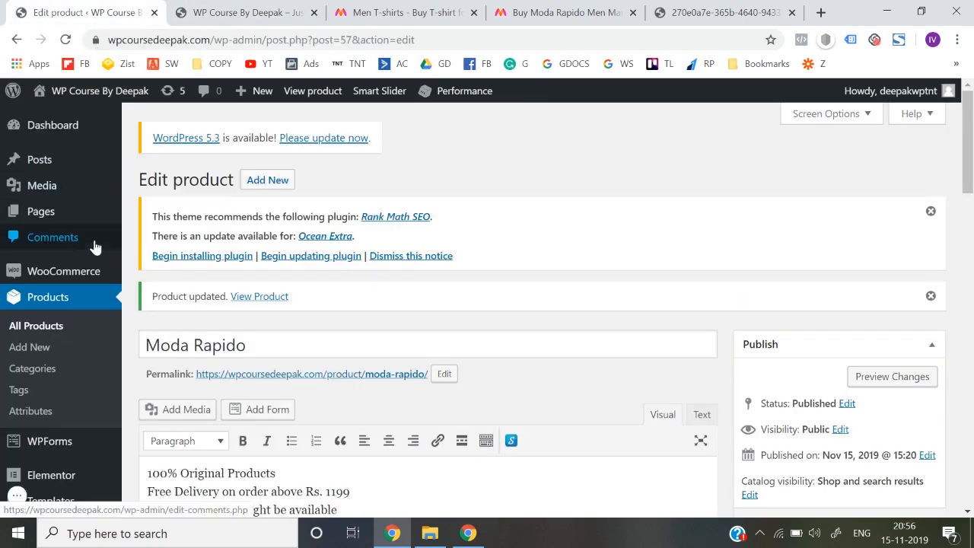
left_click(30, 347)
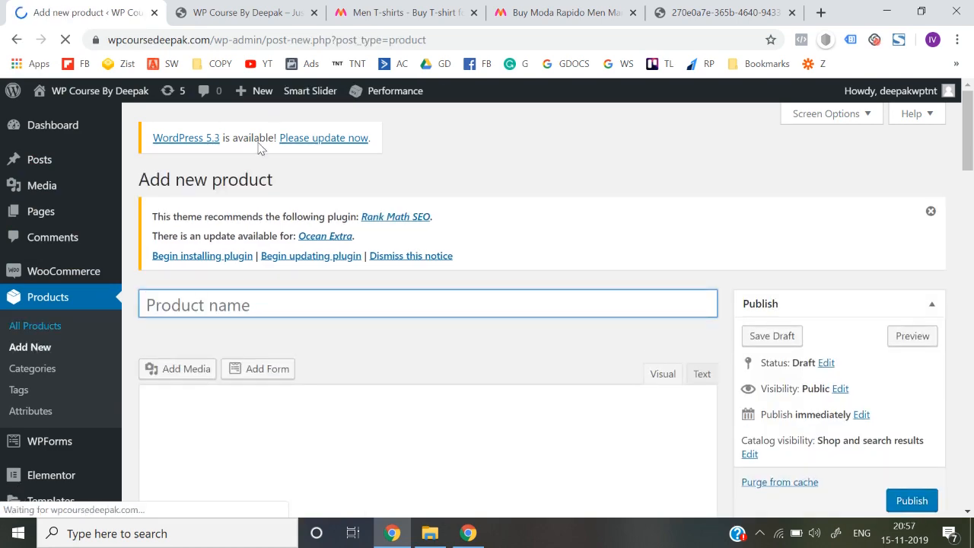
Switch to the Myntra men's T-shirts listing and open the Campus Sutra colourblocked round neck T-shirt.
left_click(418, 11)
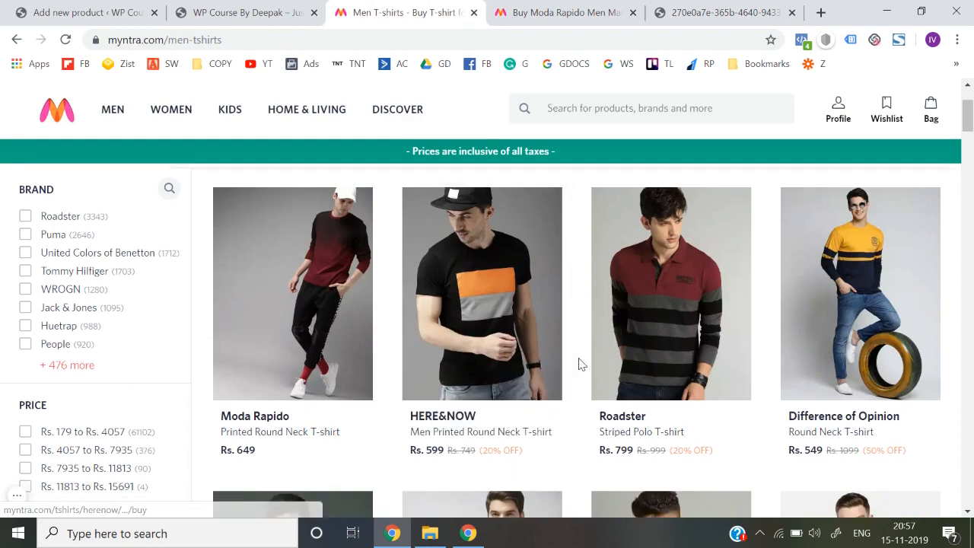
scroll(578, 364, "down", 5)
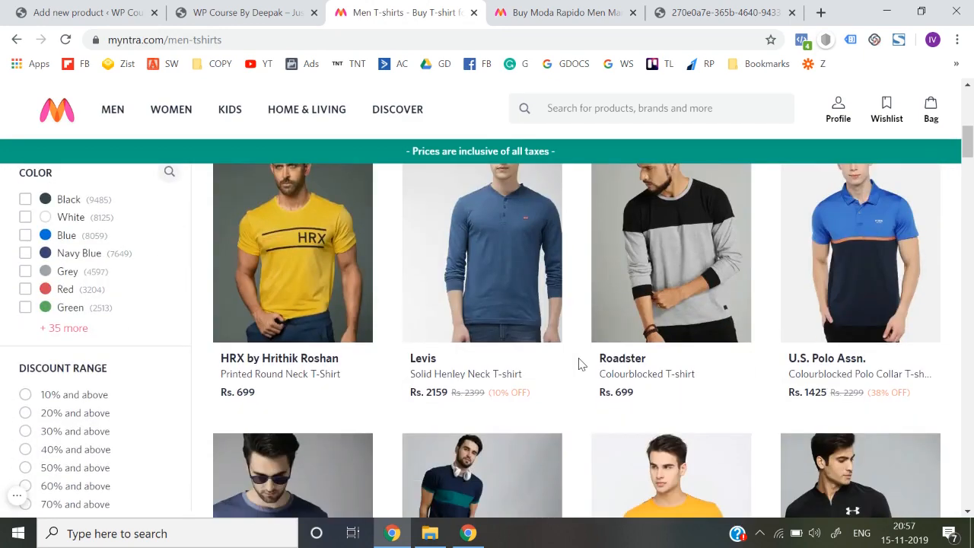
scroll(578, 364, "up", 1)
scroll(579, 364, "down", 3)
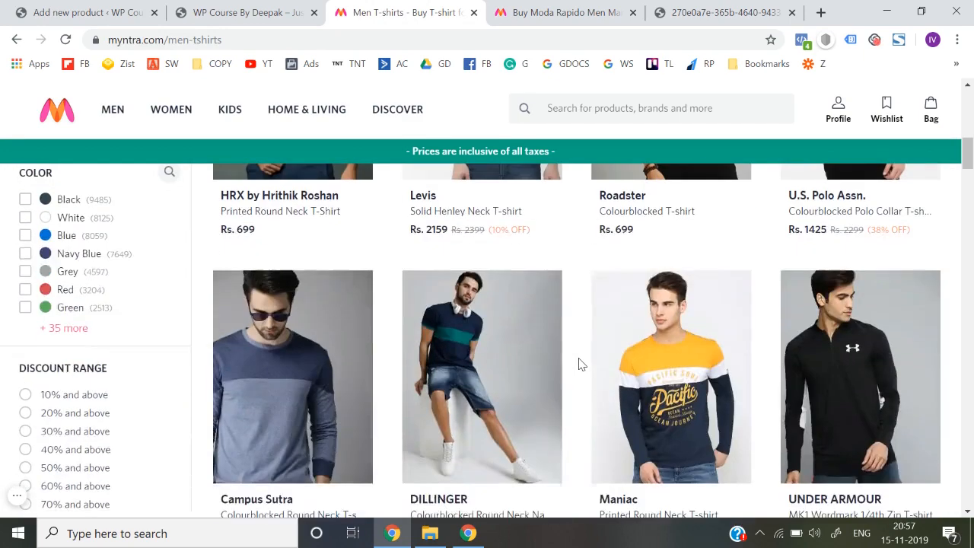
left_click(341, 366)
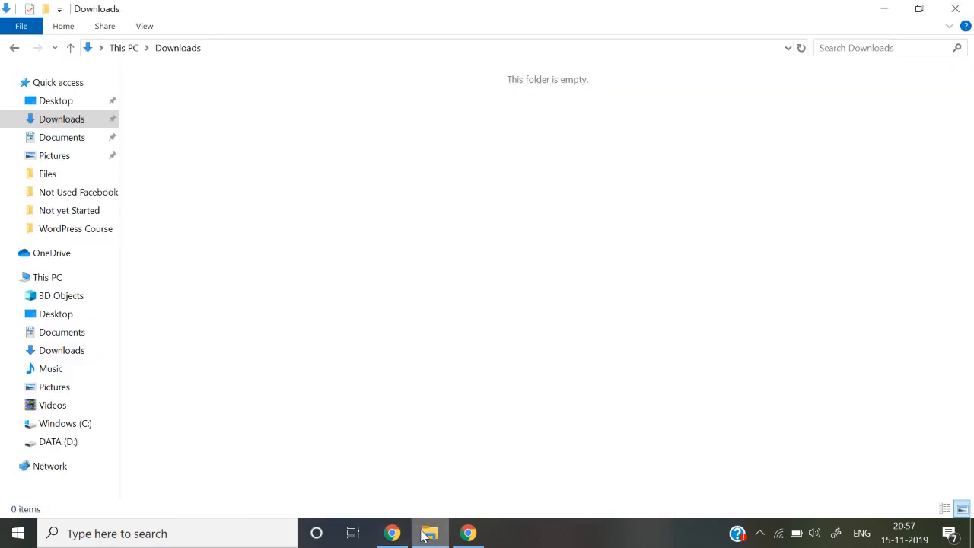
In File Explorer, permanently delete all pictures from the Images folder on the desktop.
left_click(53, 101)
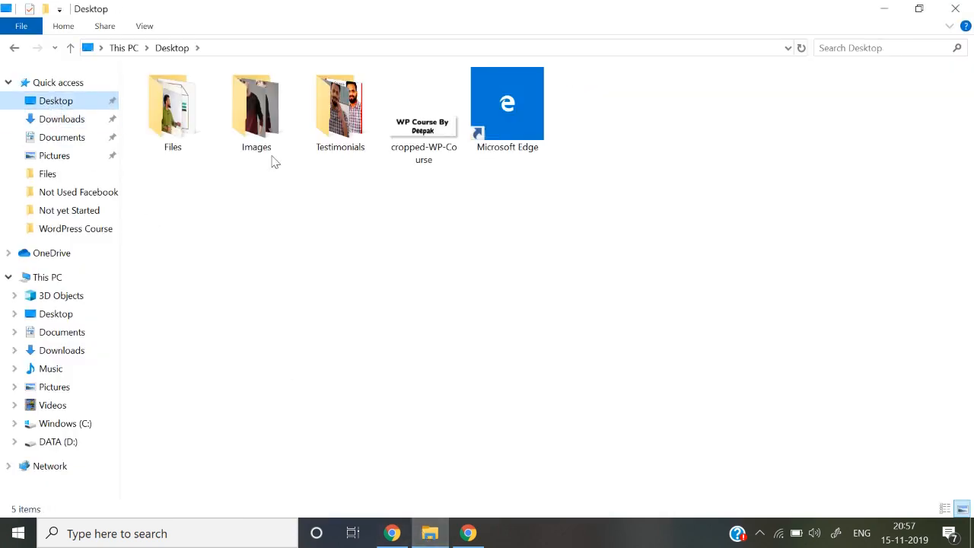
double_click(258, 111)
key("ctrl+a")
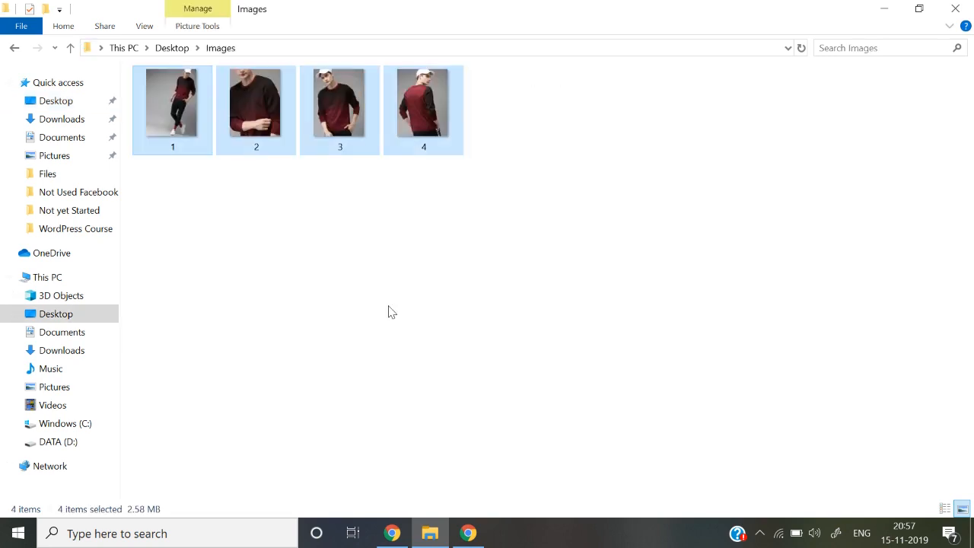
key("shift+Delete")
key("Return")
Return to the Campus Sutra T-shirt page in the browser and save its first picture as 1 in the desktop's Images folder.
key("alt+Tab")
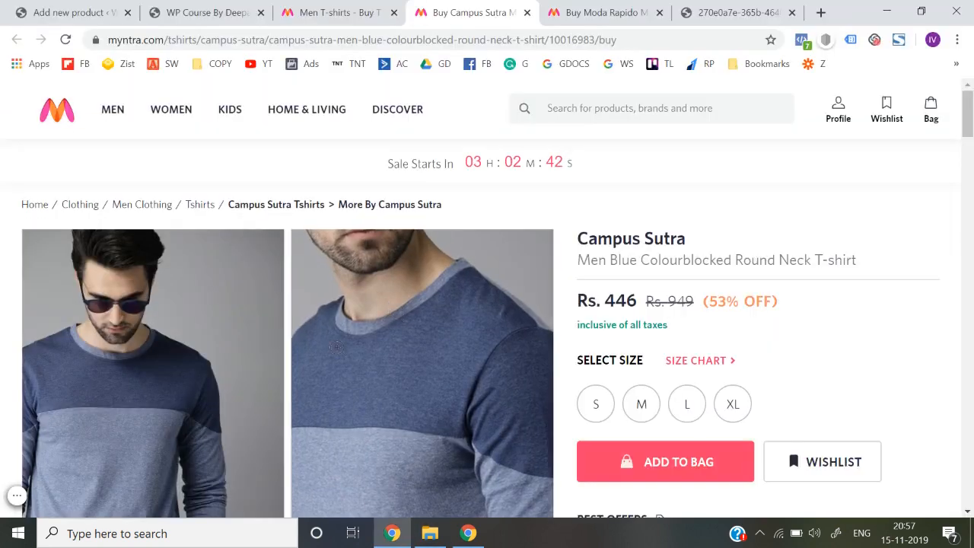
scroll(336, 347, "down", 2)
left_click(242, 250)
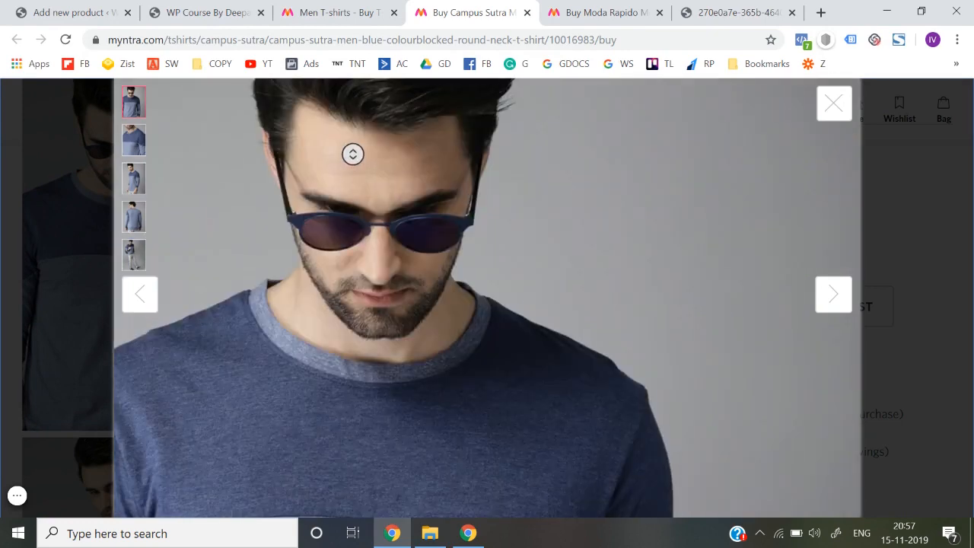
right_click(282, 135)
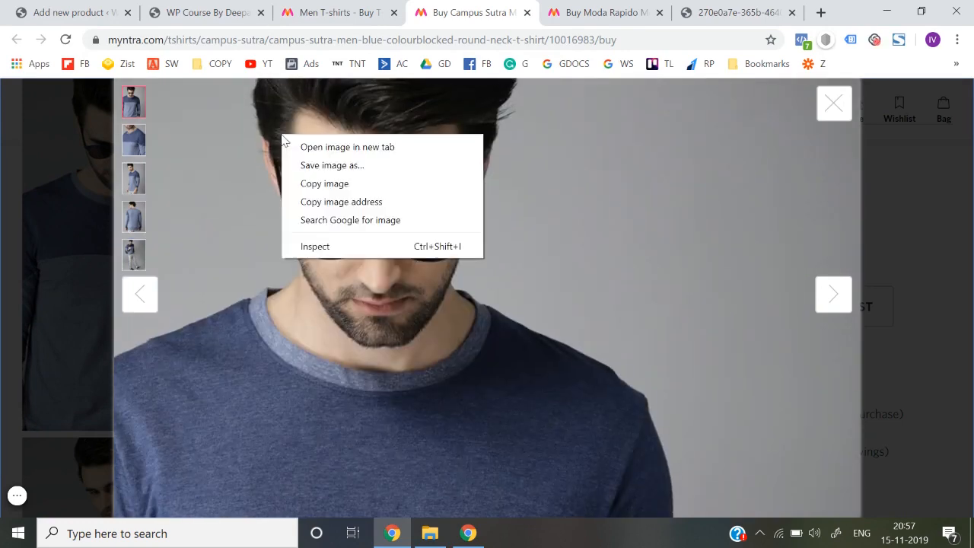
left_click(320, 165)
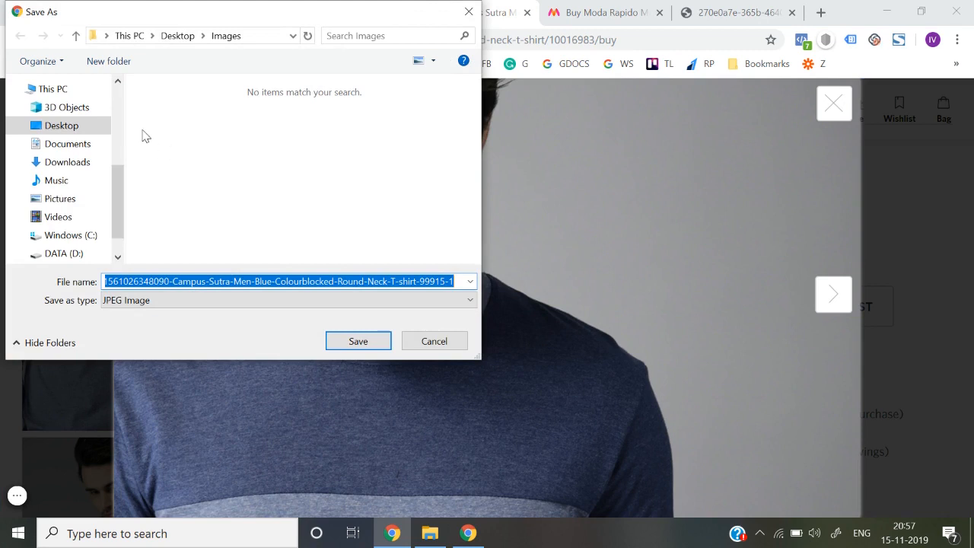
scroll(69, 137, "up", 3)
left_click(80, 121)
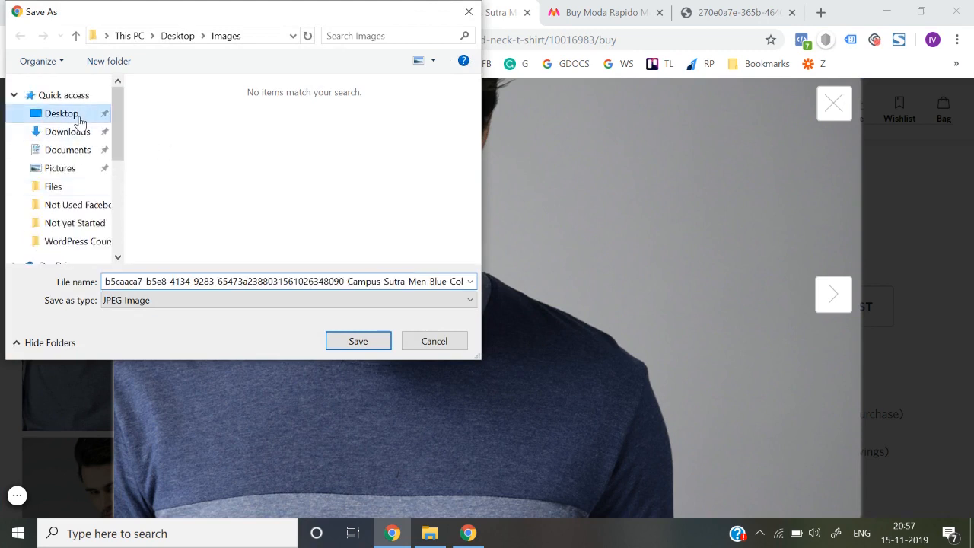
double_click(244, 137)
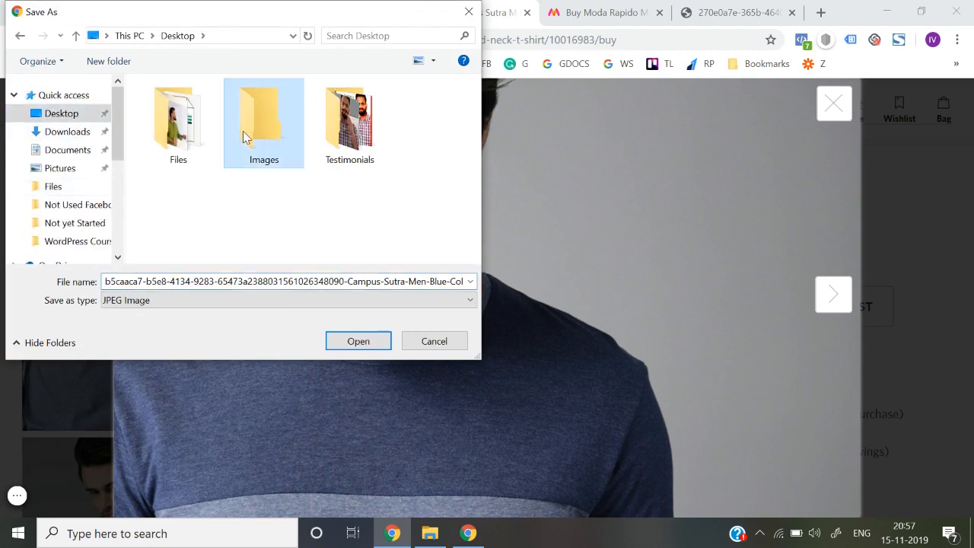
left_click(296, 287)
key("ctrl+a")
type("1")
key("Return")
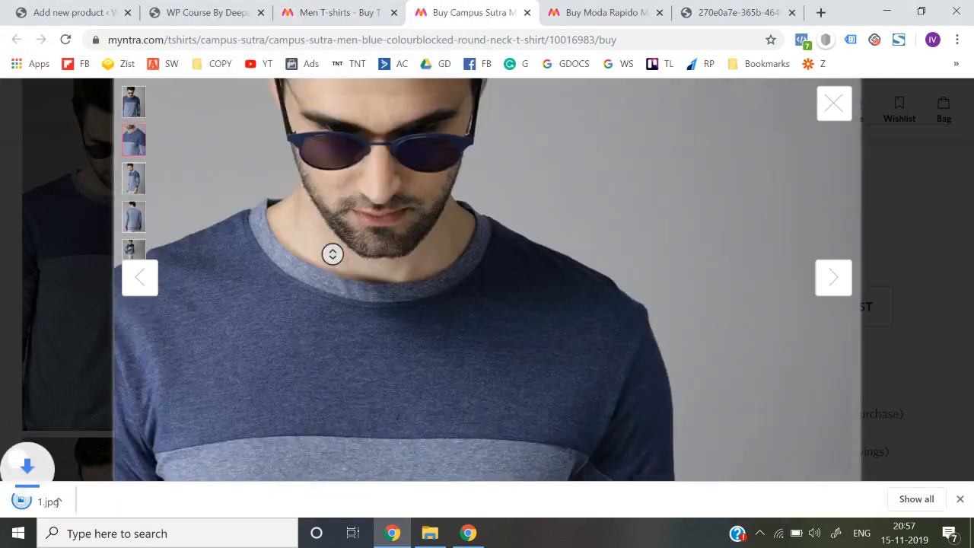
Save the close-up collar picture of the T-shirt as 2 in the Images folder.
right_click(322, 244)
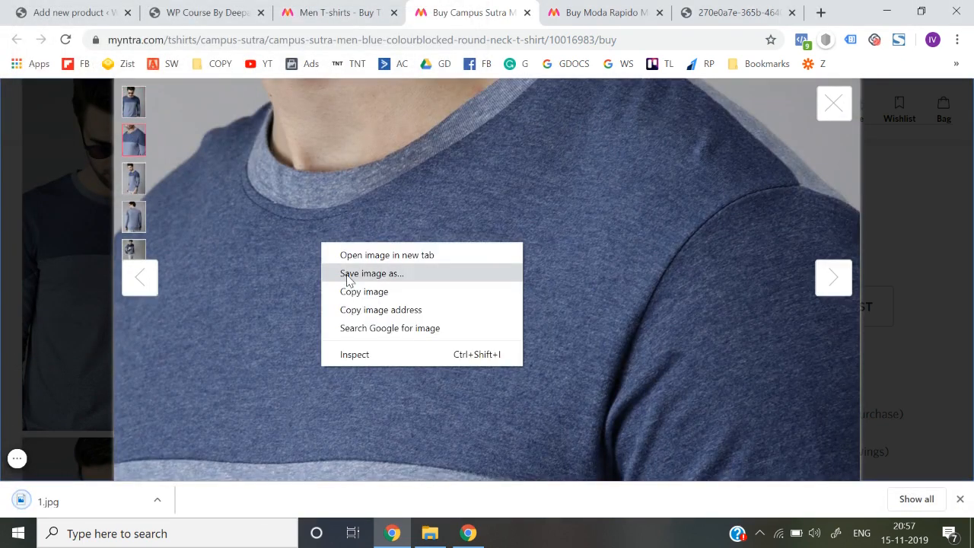
left_click(344, 273)
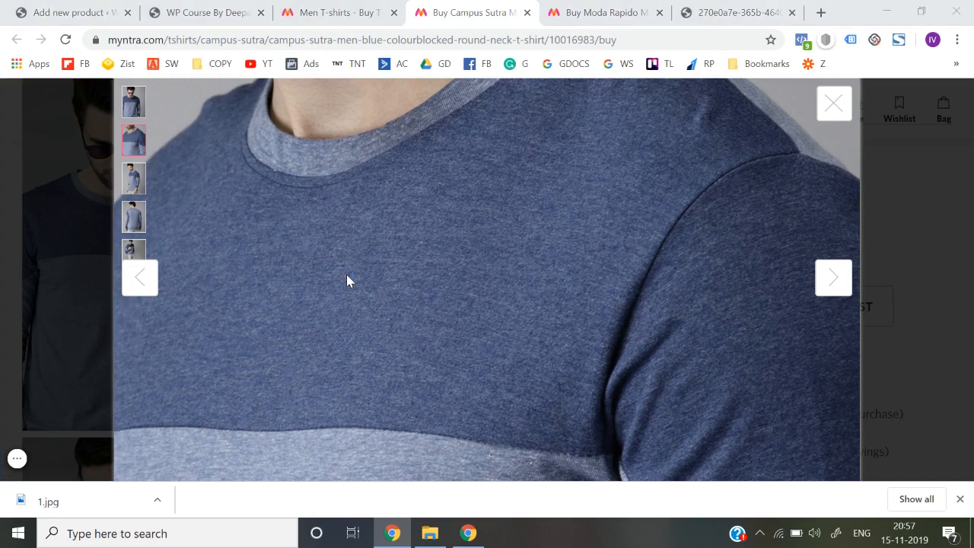
key("Return")
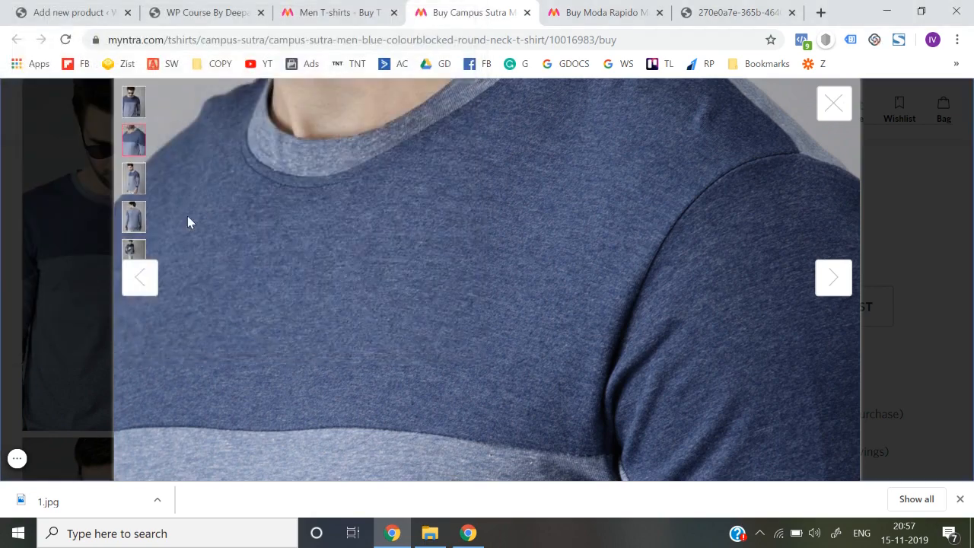
Save the third T-shirt picture as 33 in the Images folder and close the enlarged picture view.
left_click(139, 180)
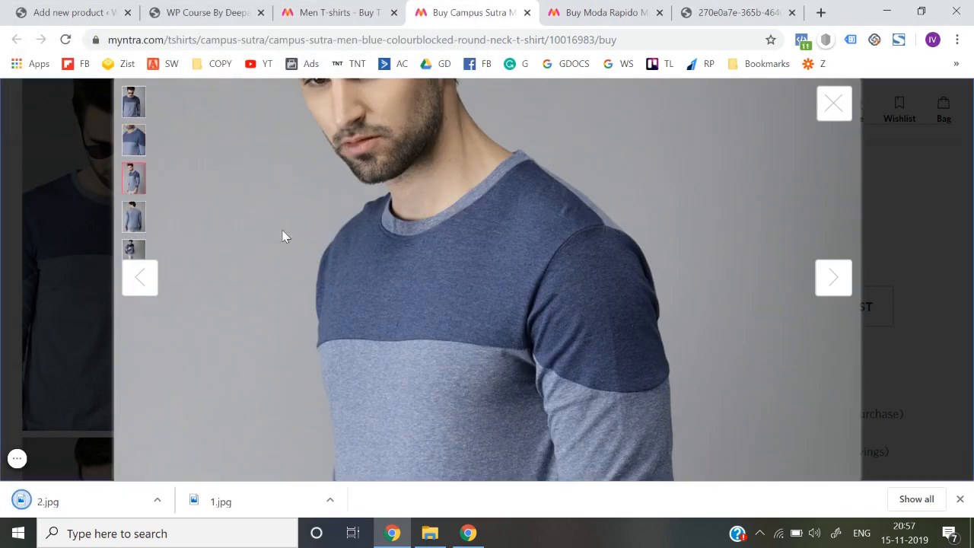
right_click(283, 231)
left_click(304, 262)
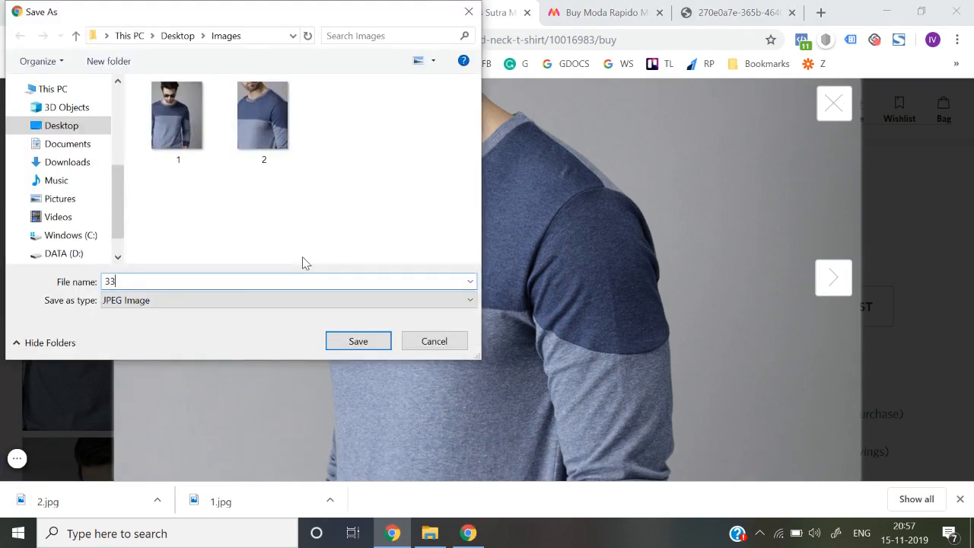
key("Return")
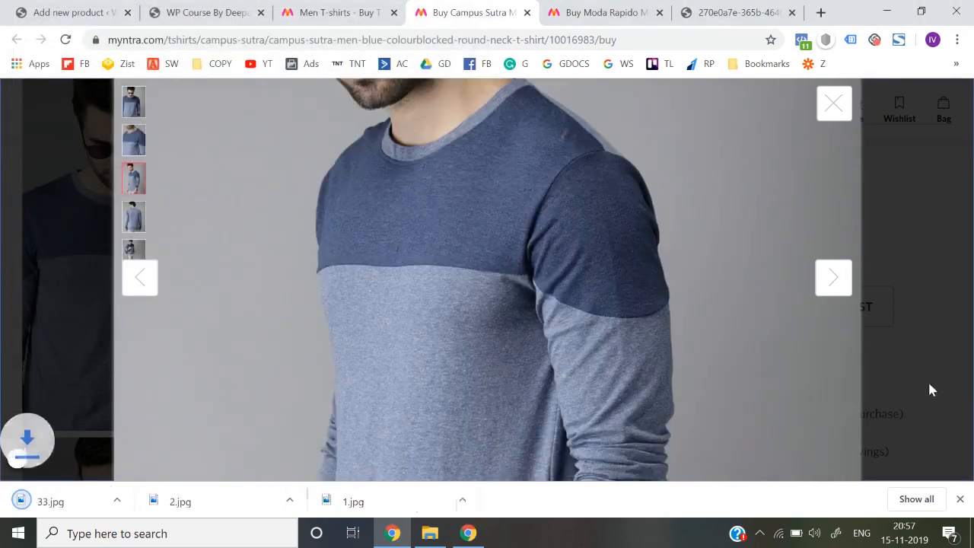
left_click(960, 499)
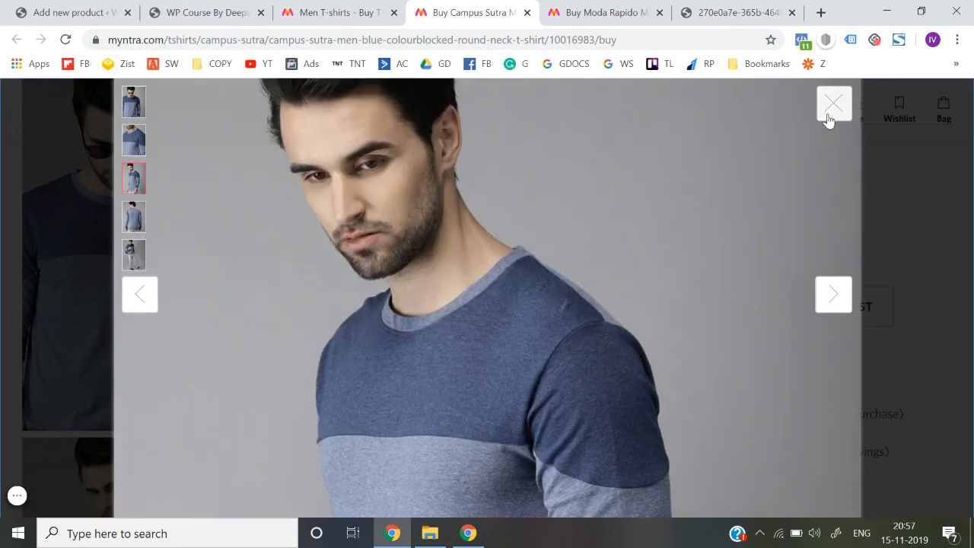
left_click(831, 108)
Copy the brand name Campus Sutra from the Myntra page into the new WooCommerce product's name.
left_click(38, 11)
left_click(326, 301)
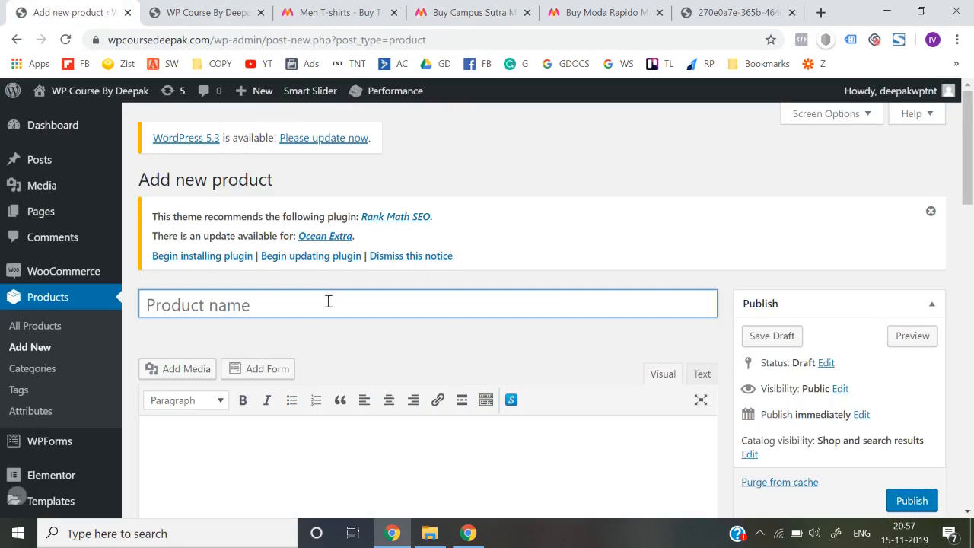
left_click(457, 12)
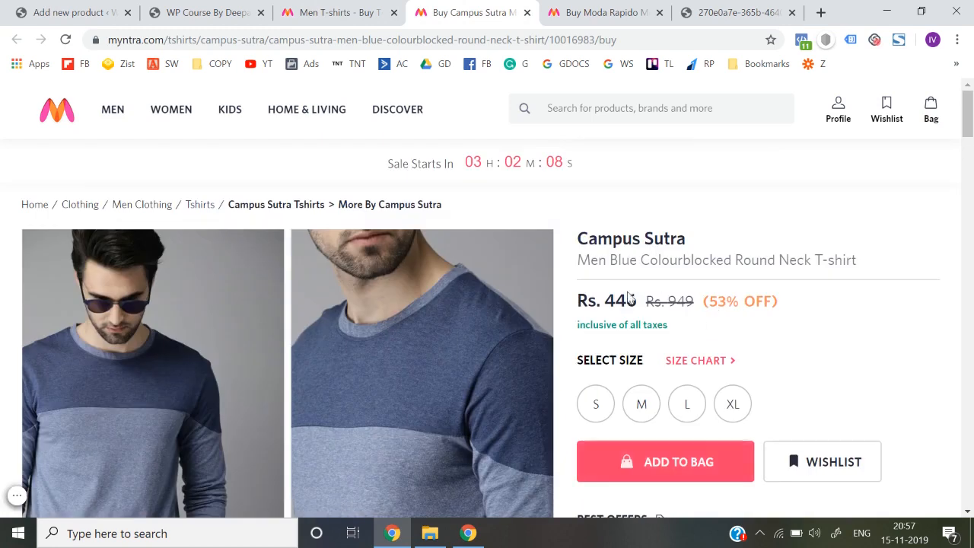
left_click_drag(578, 238, 715, 245)
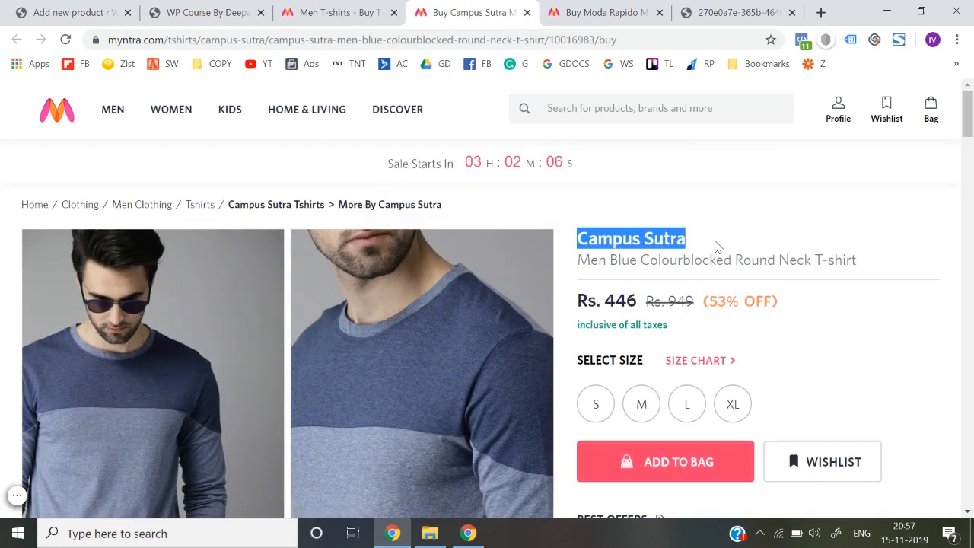
key("ctrl+c")
left_click(45, 9)
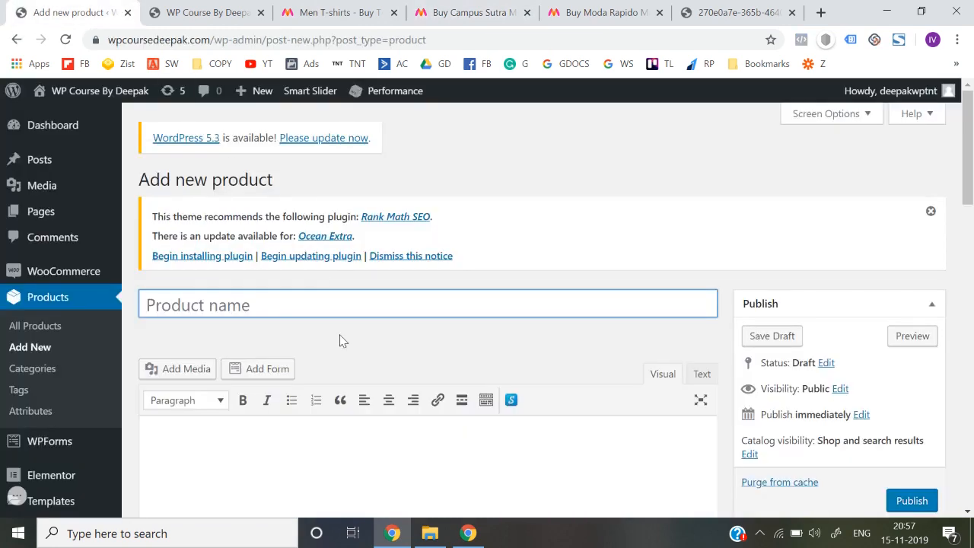
key("ctrl+v")
Copy the Myntra lines from "100% Original Products" to "Try & Buy might be available" into the new product's description.
scroll(340, 334, "down", 2)
left_click(254, 324)
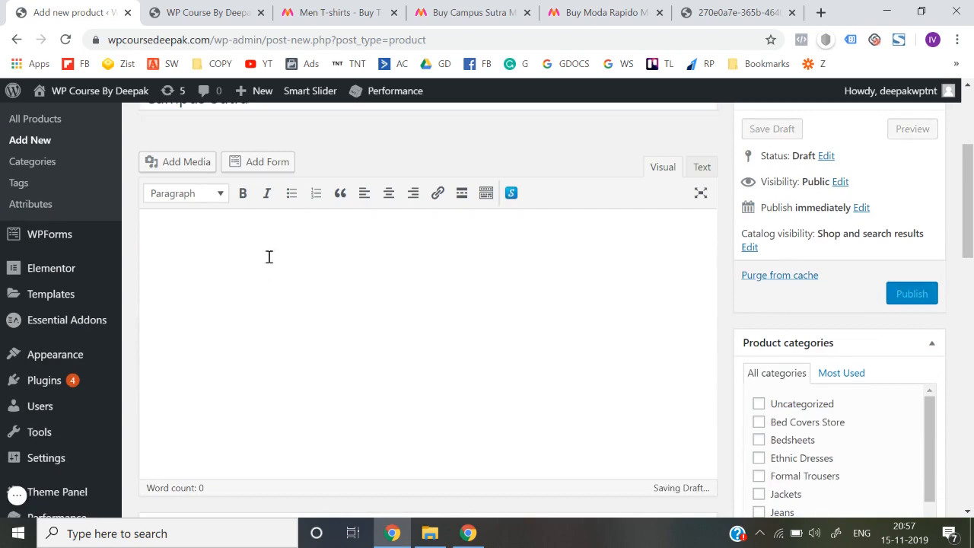
left_click(457, 12)
scroll(661, 367, "down", 4)
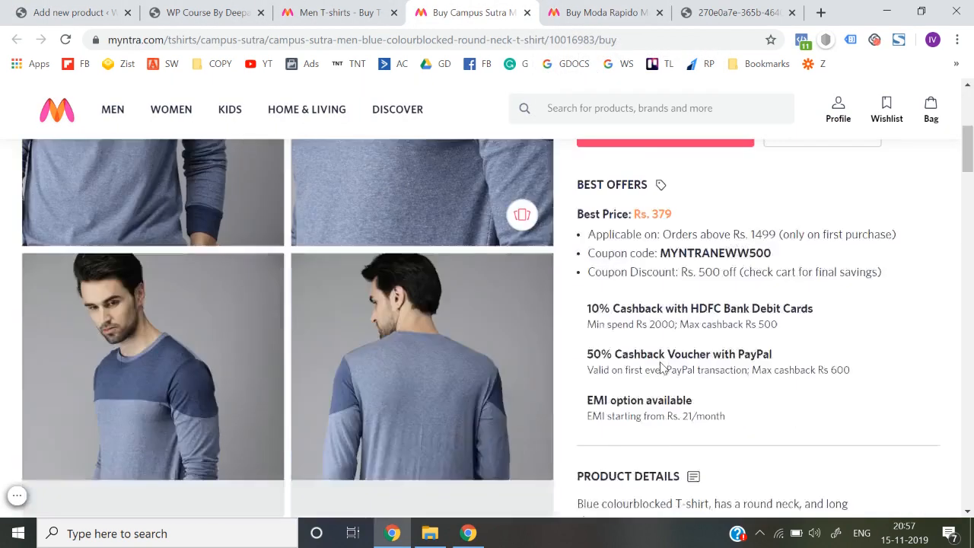
scroll(661, 368, "down", 4)
scroll(661, 367, "up", 5)
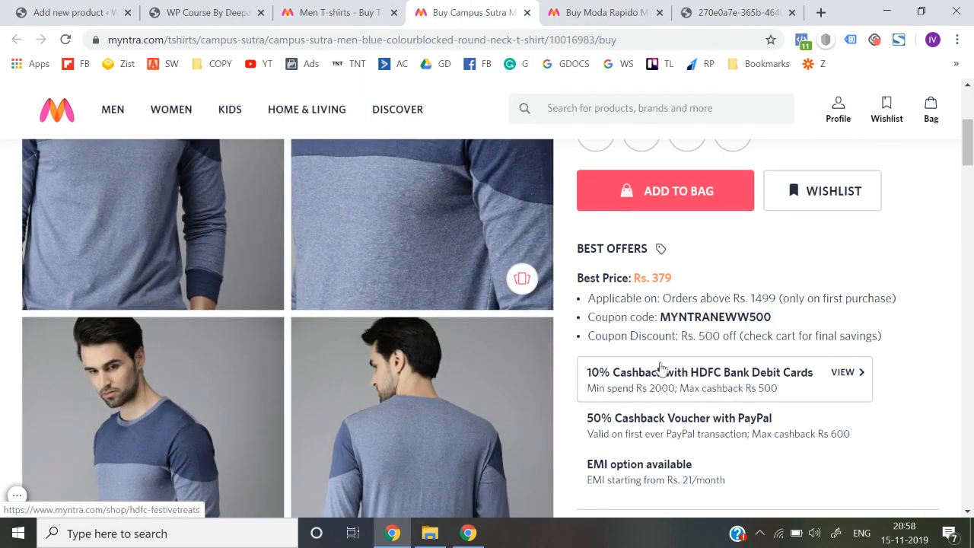
scroll(661, 368, "up", 2)
scroll(660, 367, "down", 6)
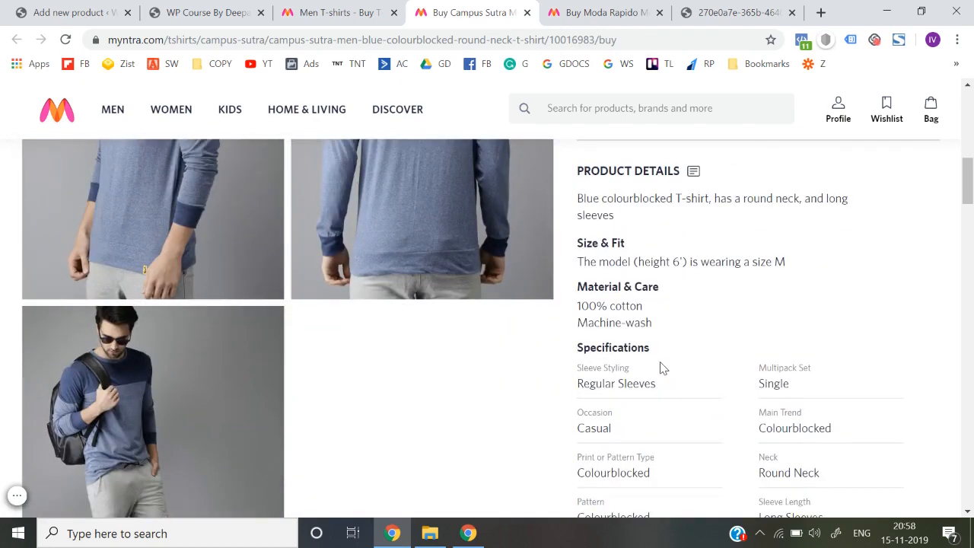
scroll(661, 367, "down", 7)
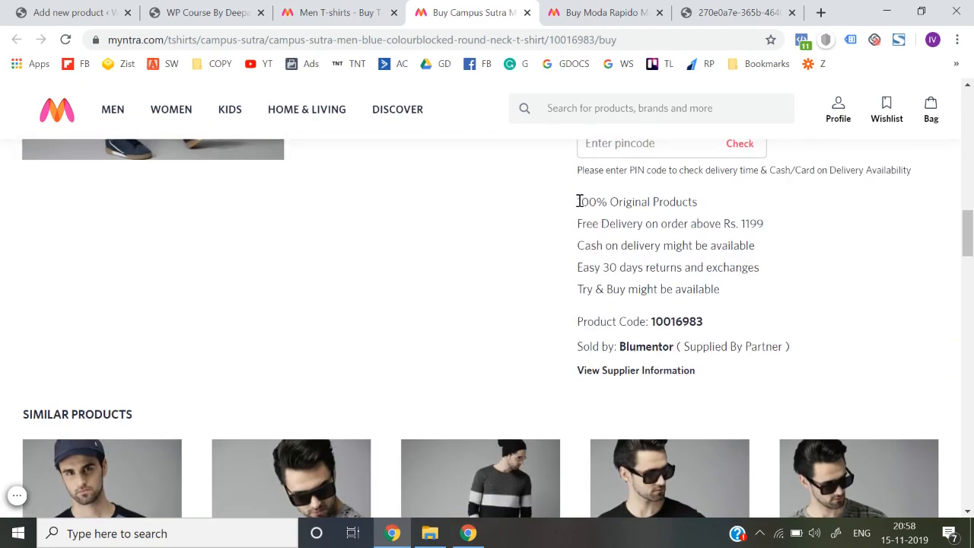
left_click_drag(578, 201, 725, 296)
key("ctrl+c")
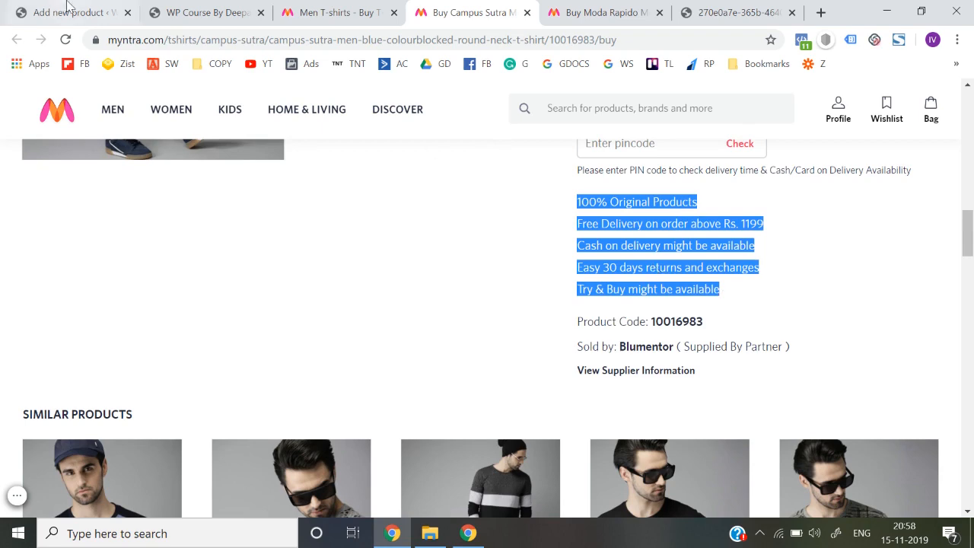
left_click(66, 12)
left_click(218, 241)
key("ctrl+v")
Set the product type in the product data to Variable product.
scroll(579, 359, "down", 2)
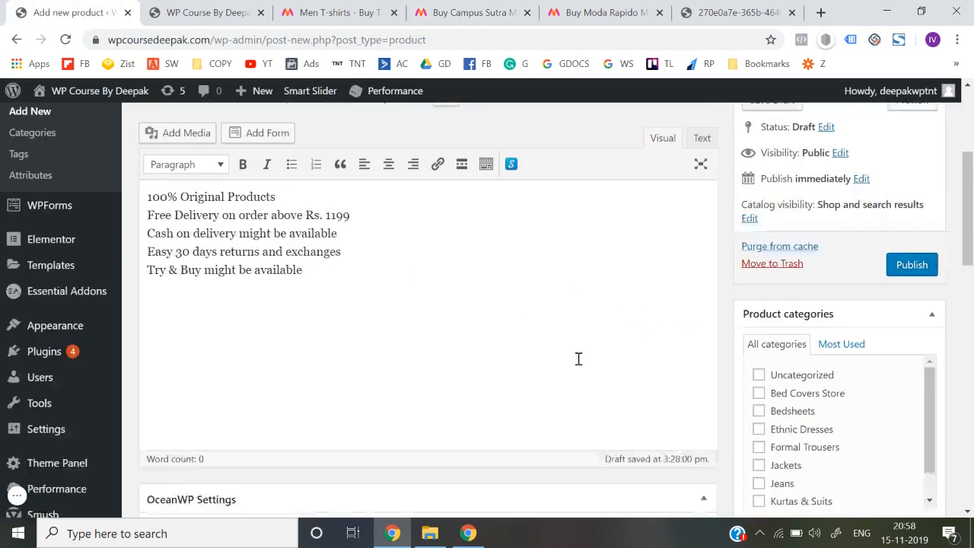
scroll(870, 391, "down", 1)
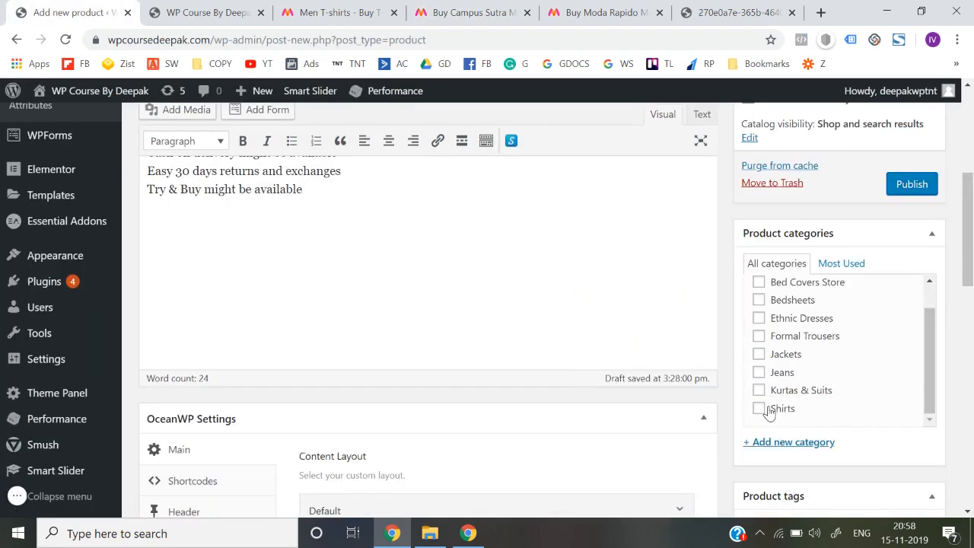
scroll(766, 406, "down", 2)
scroll(449, 335, "down", 4)
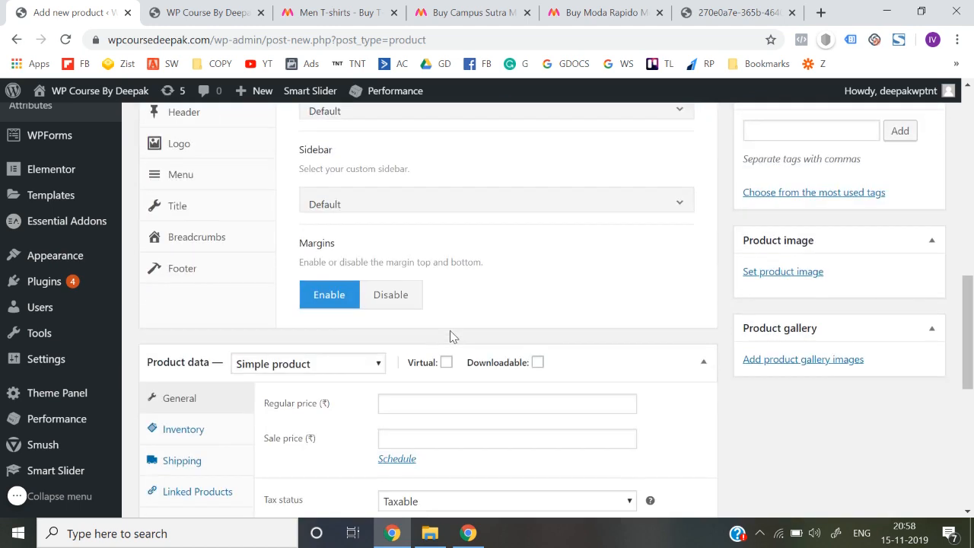
left_click(339, 257)
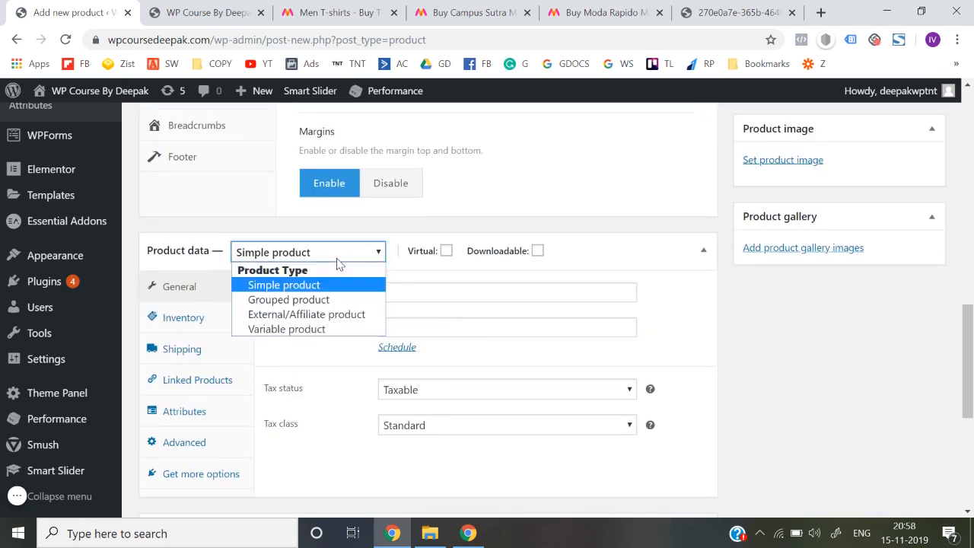
left_click(306, 330)
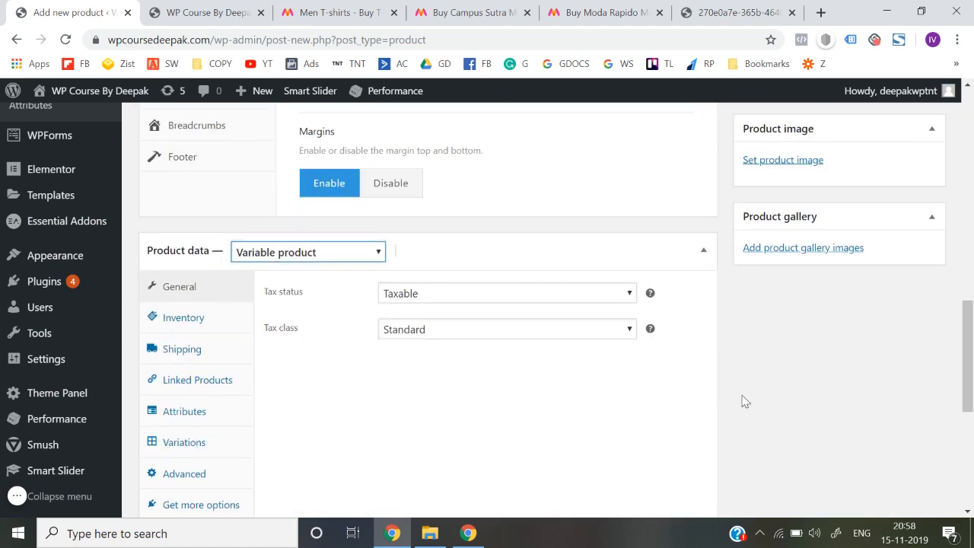
Set the product's SKU to RTY345 and look over its shipping and linked products settings.
left_click(214, 328)
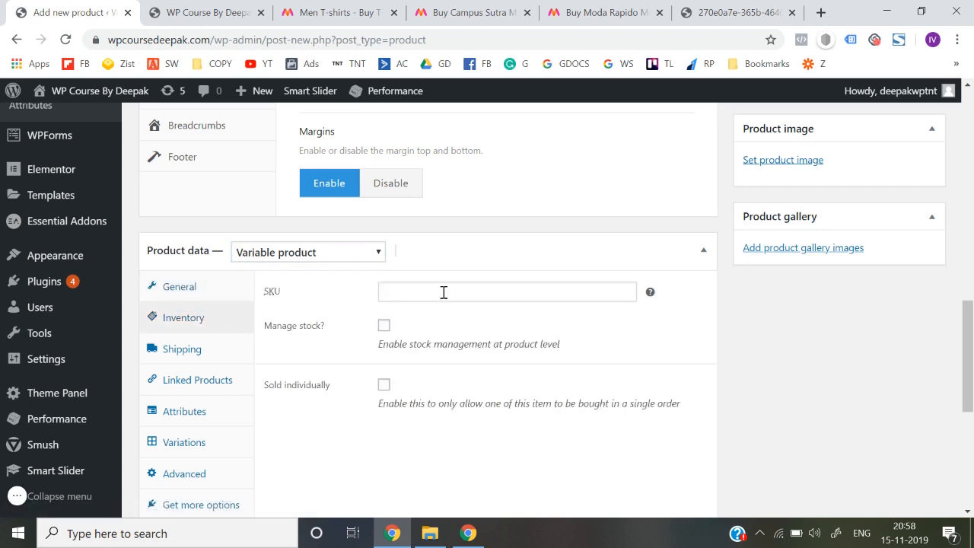
left_click(420, 295)
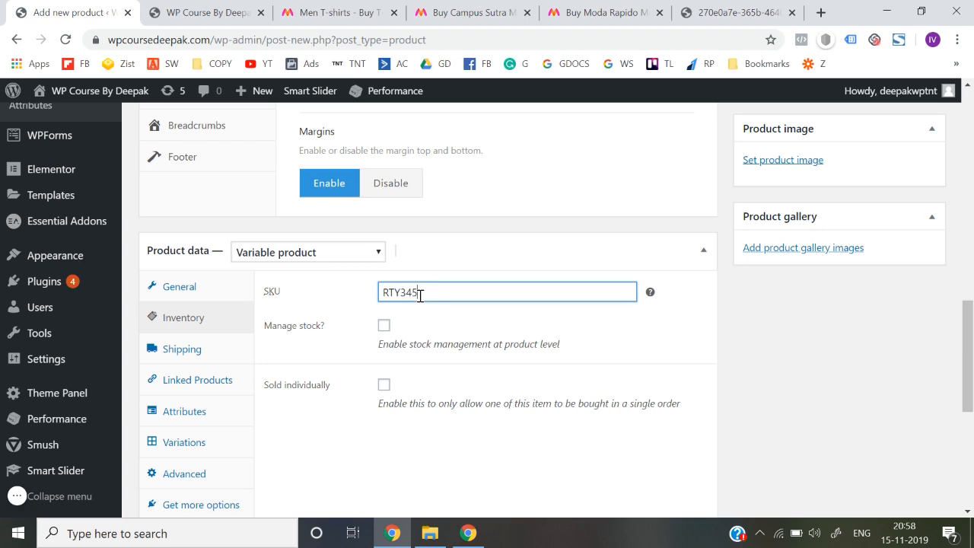
left_click(207, 356)
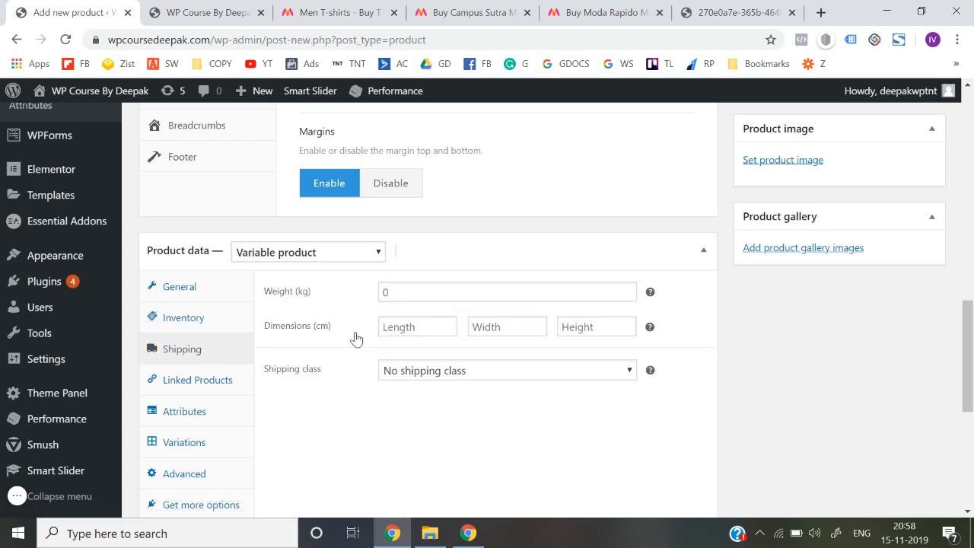
left_click(196, 389)
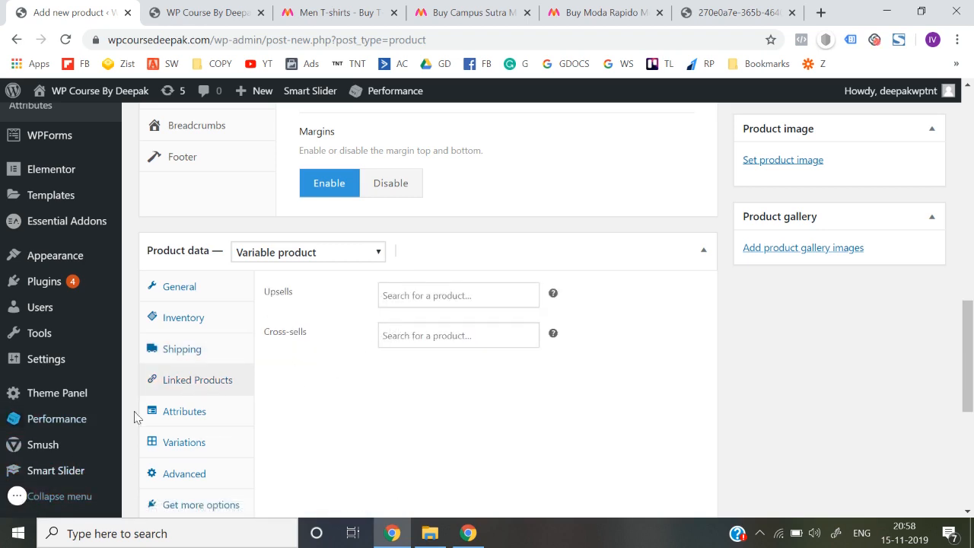
Add a custom product attribute named Sizes with values M|S, used for variations, and save the attributes.
left_click(194, 417)
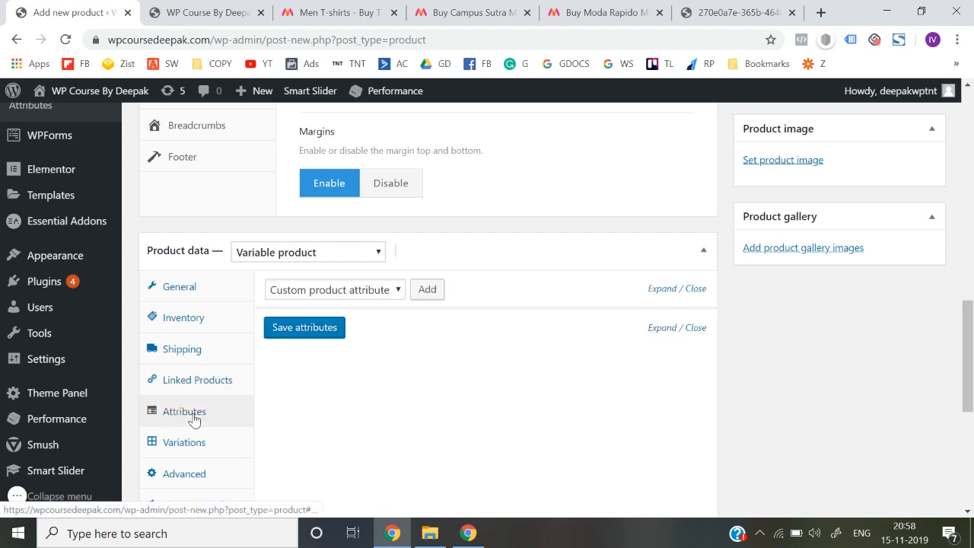
left_click(400, 290)
left_click(396, 308)
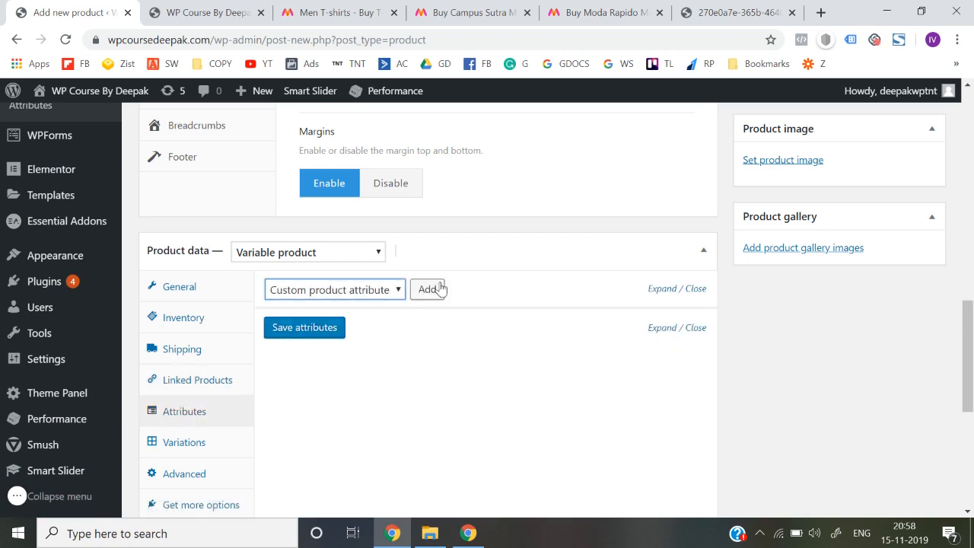
left_click(437, 286)
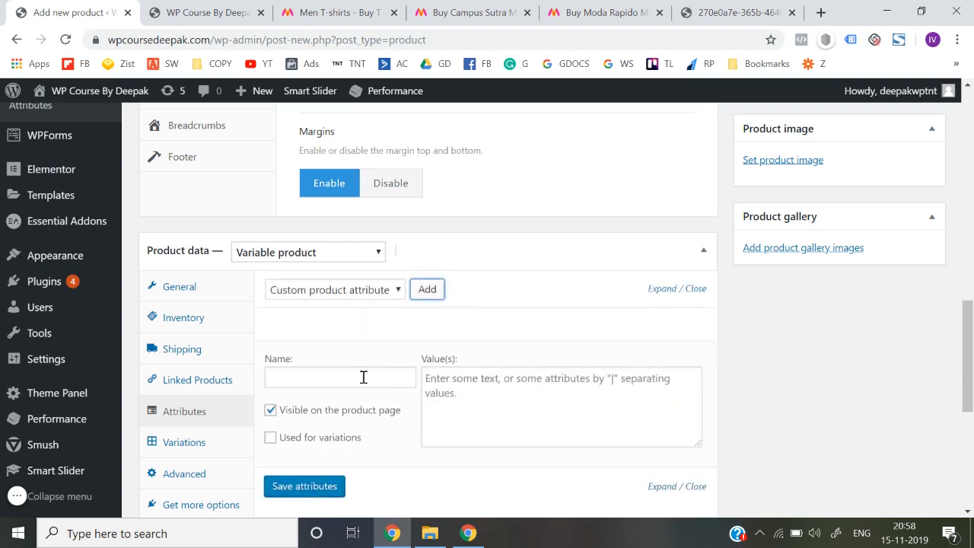
left_click(299, 446)
left_click(297, 378)
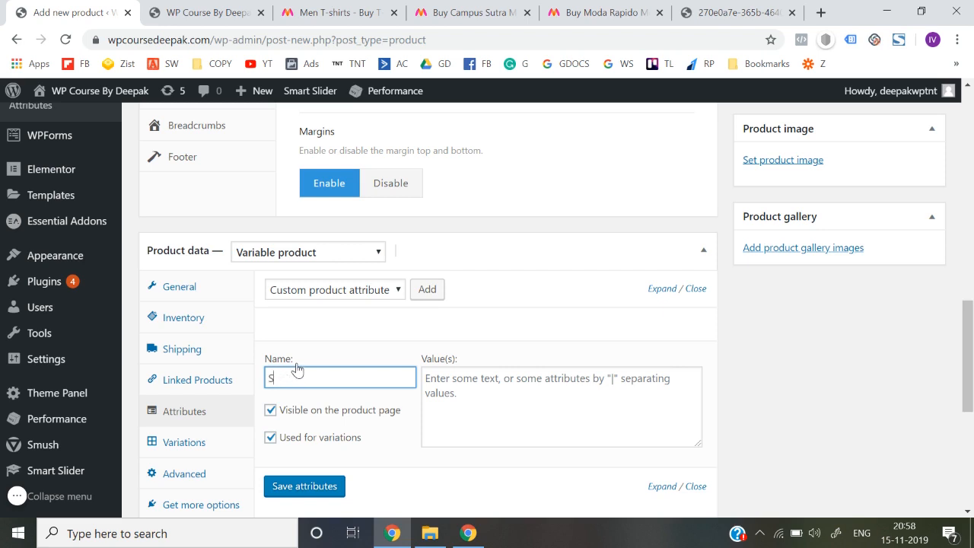
left_click(537, 412)
type("M|S")
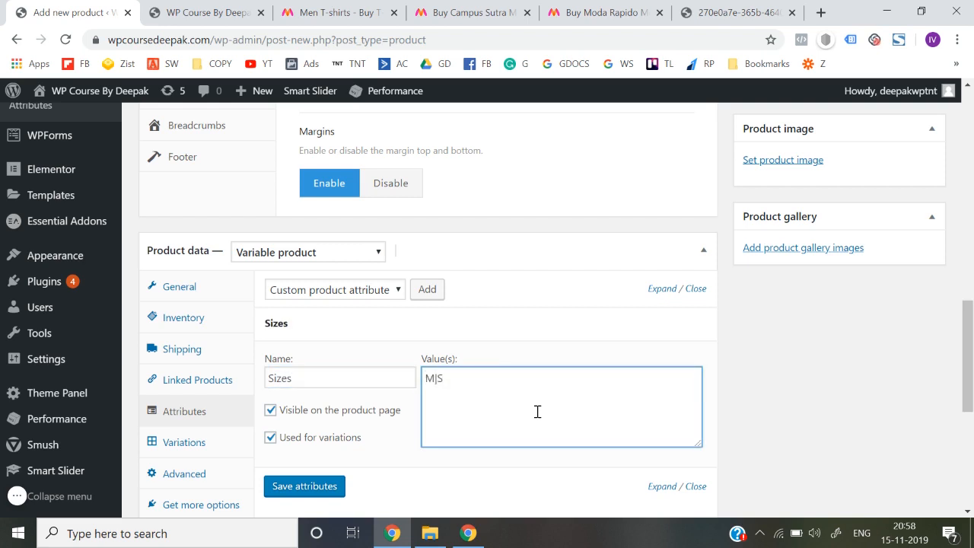
scroll(537, 411, "down", 1)
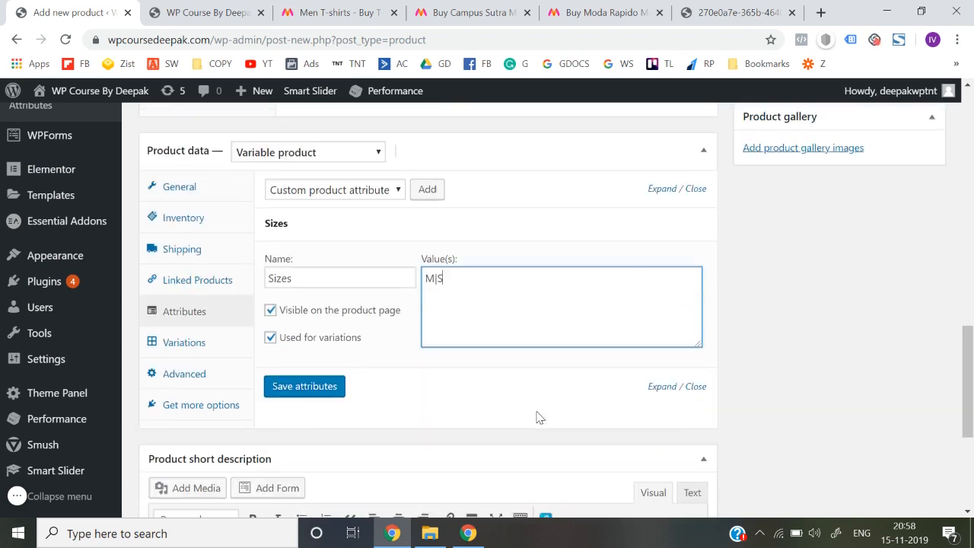
left_click(284, 387)
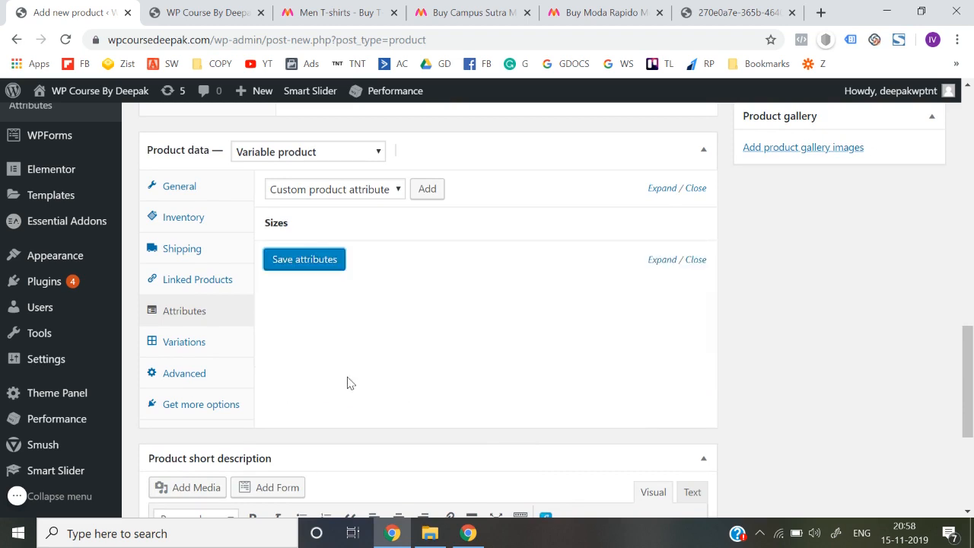
Create the product's variations from all attributes.
left_click(186, 342)
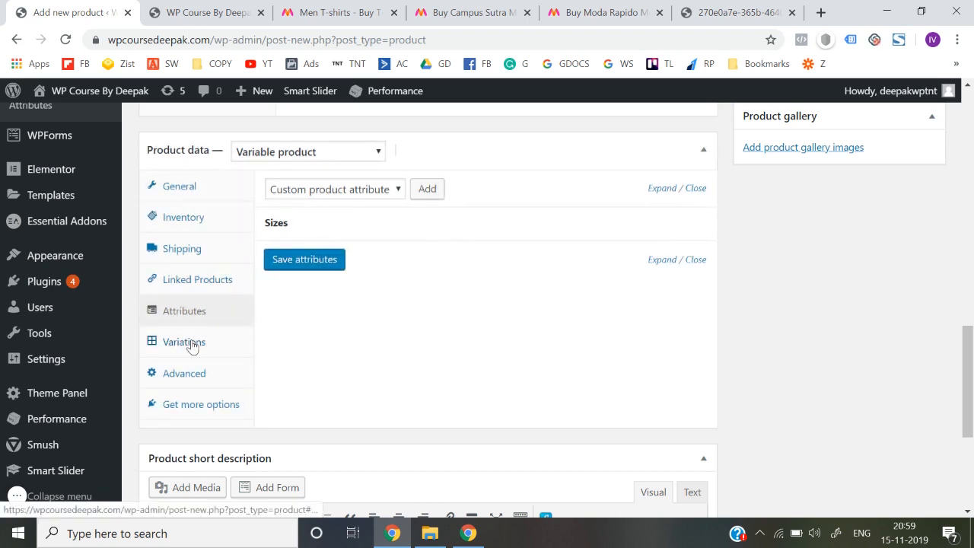
left_click(190, 344)
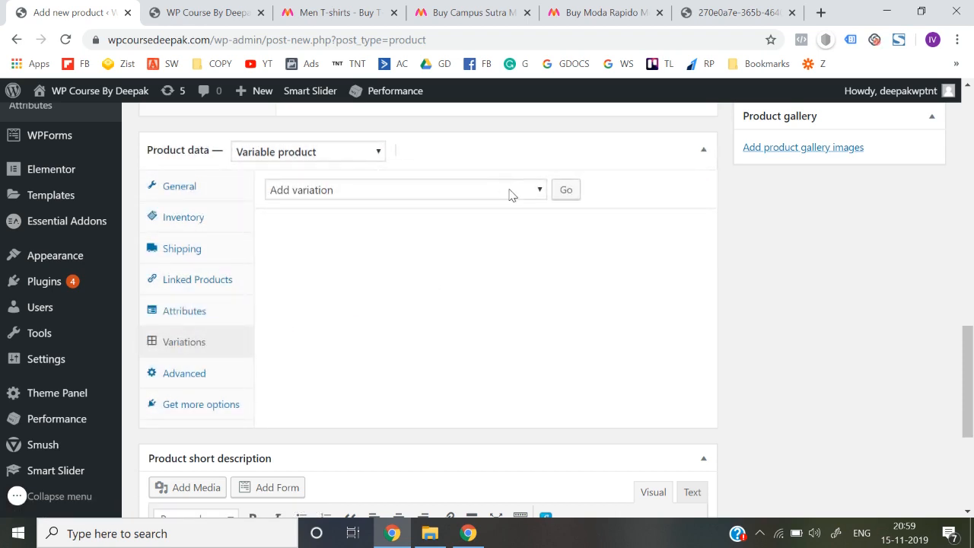
left_click(511, 192)
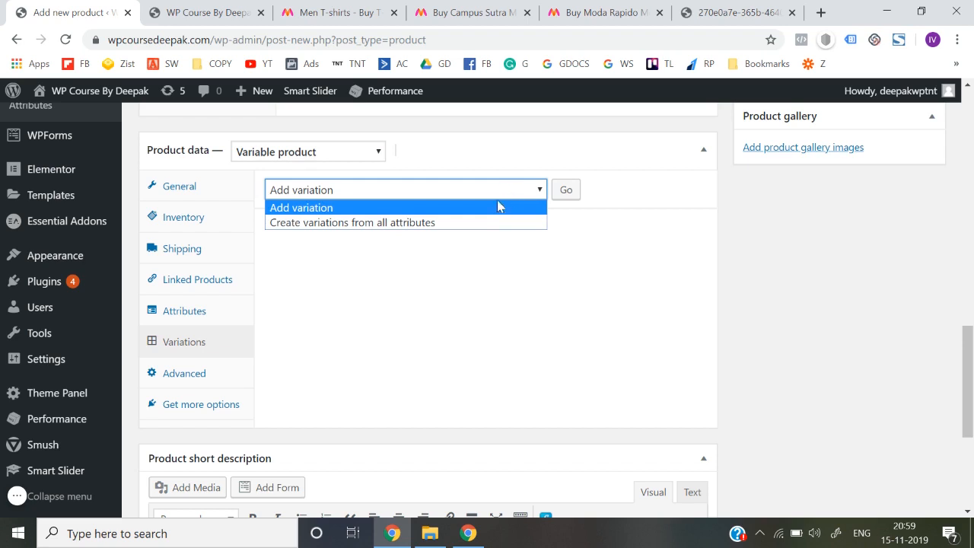
left_click(399, 222)
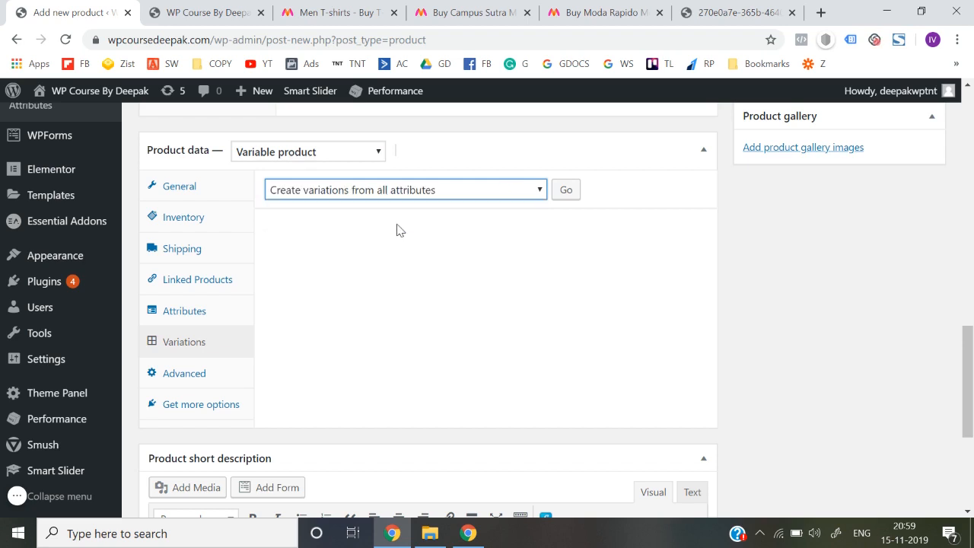
left_click(564, 195)
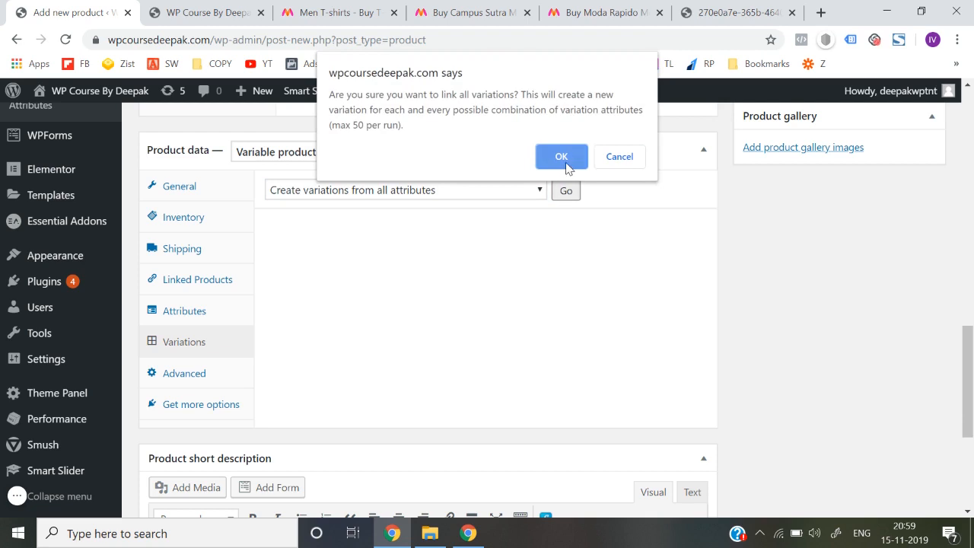
left_click(563, 158)
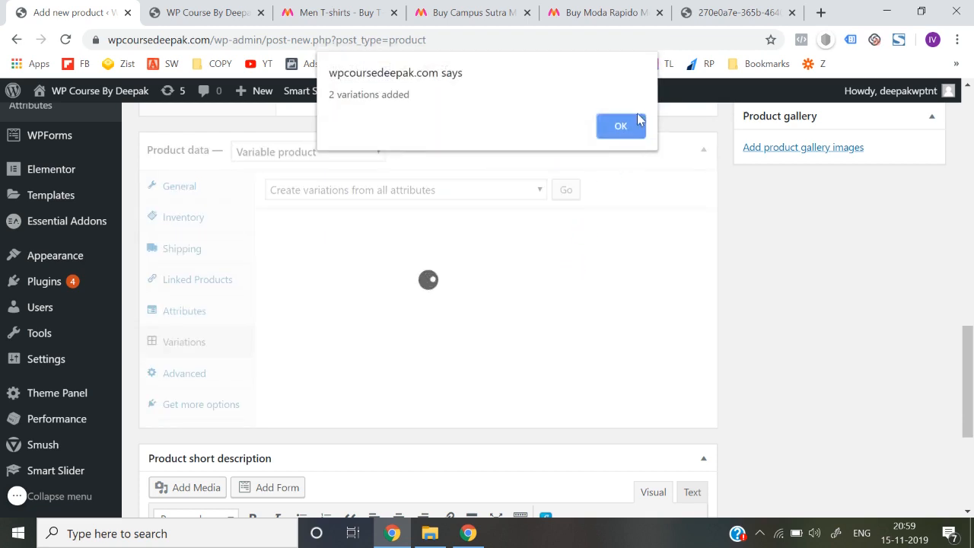
left_click(621, 127)
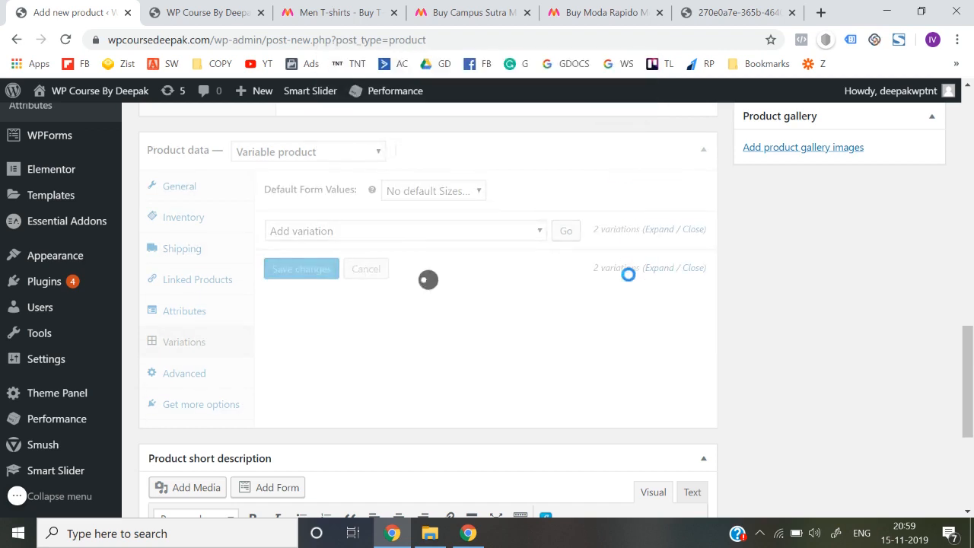
Upload 1.jpg and set it as the image of the M variation.
scroll(414, 325, "down", 1)
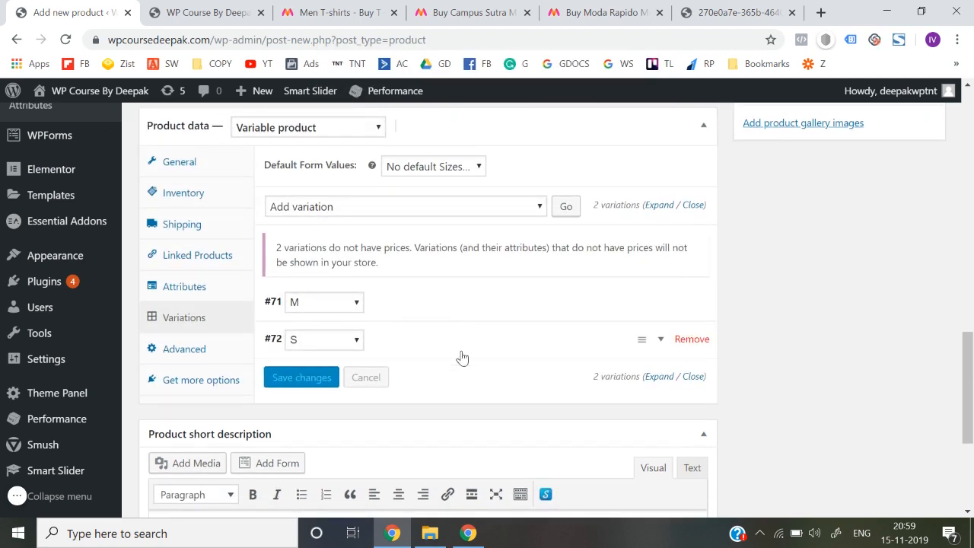
scroll(462, 357, "down", 1)
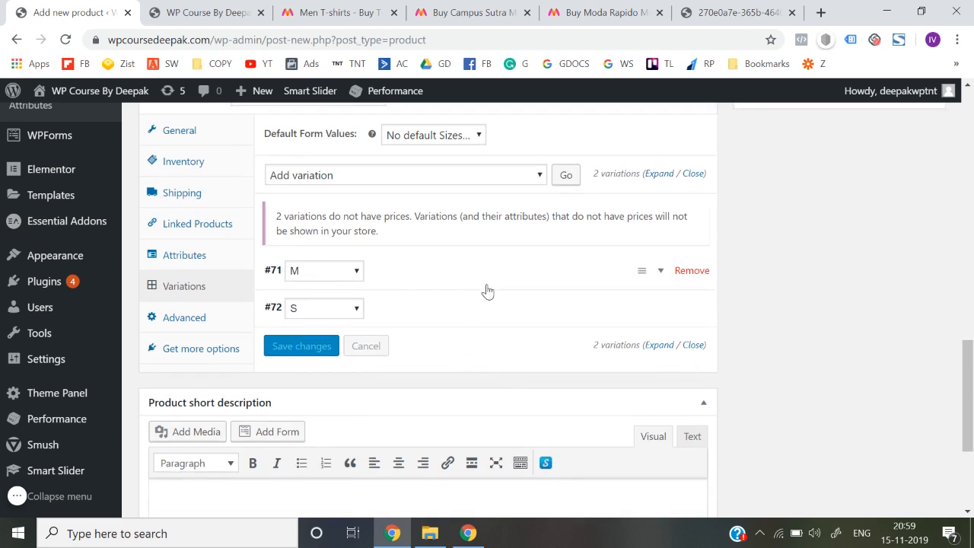
left_click(487, 291)
scroll(487, 291, "down", 2)
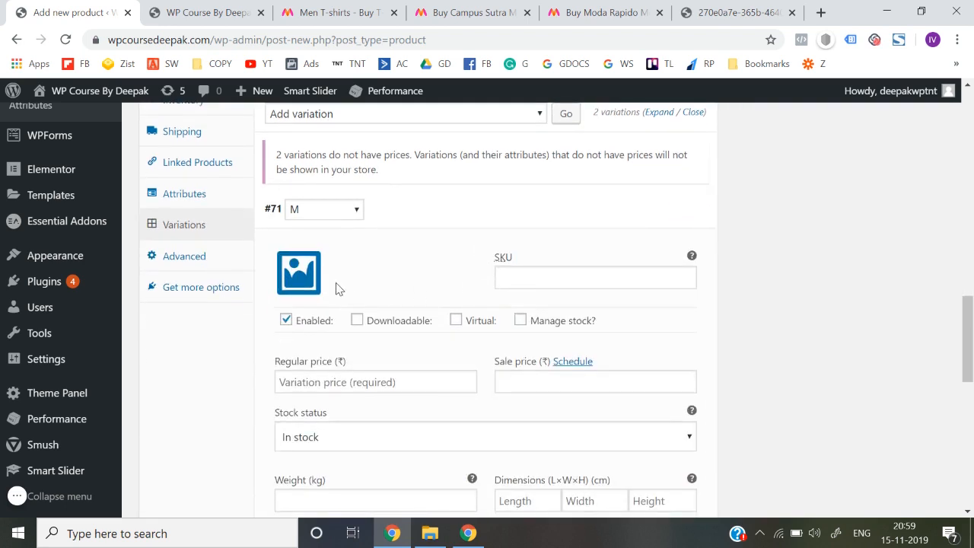
left_click(299, 272)
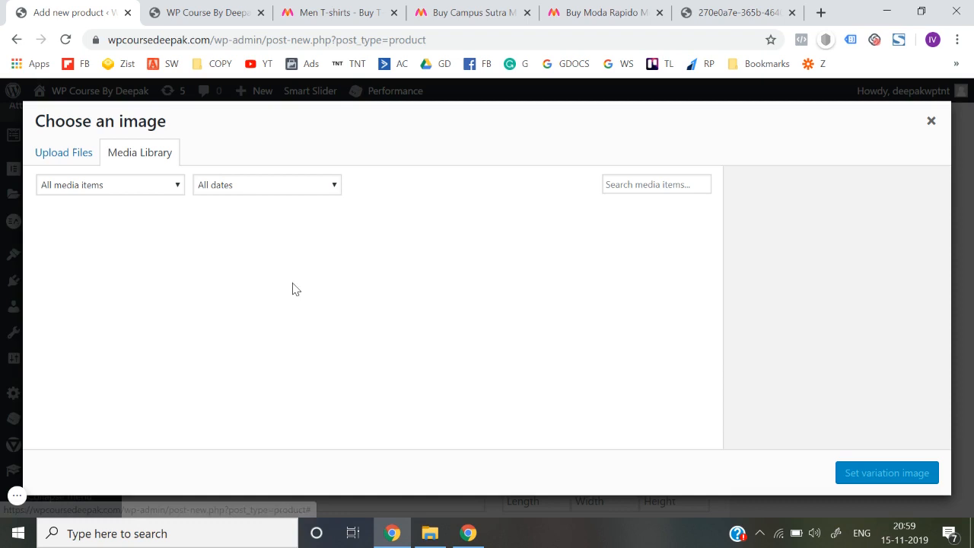
left_click(67, 151)
left_click(502, 335)
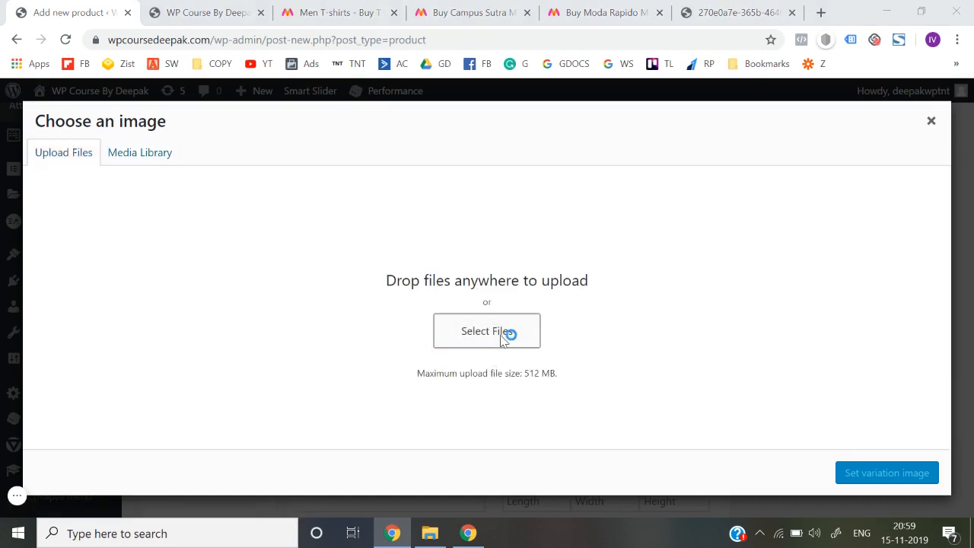
double_click(175, 118)
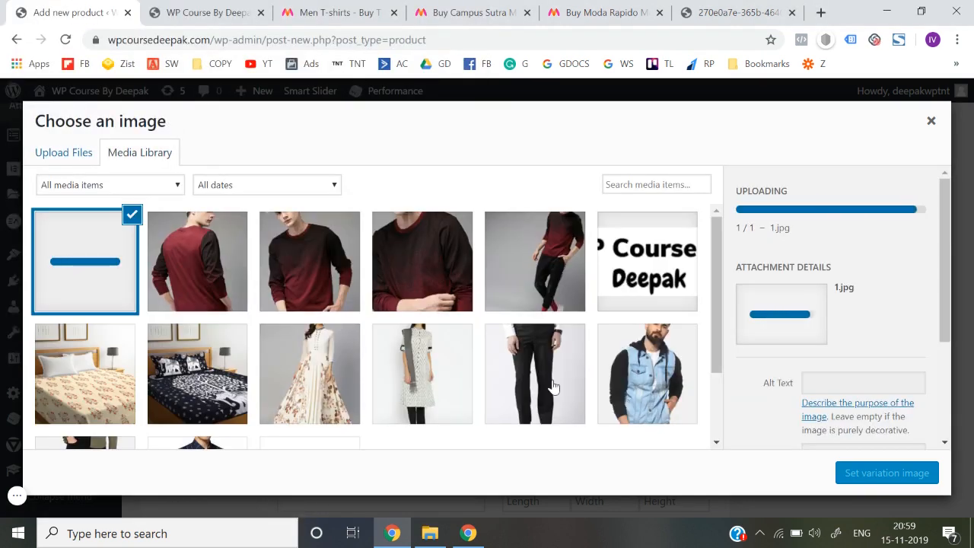
left_click(868, 474)
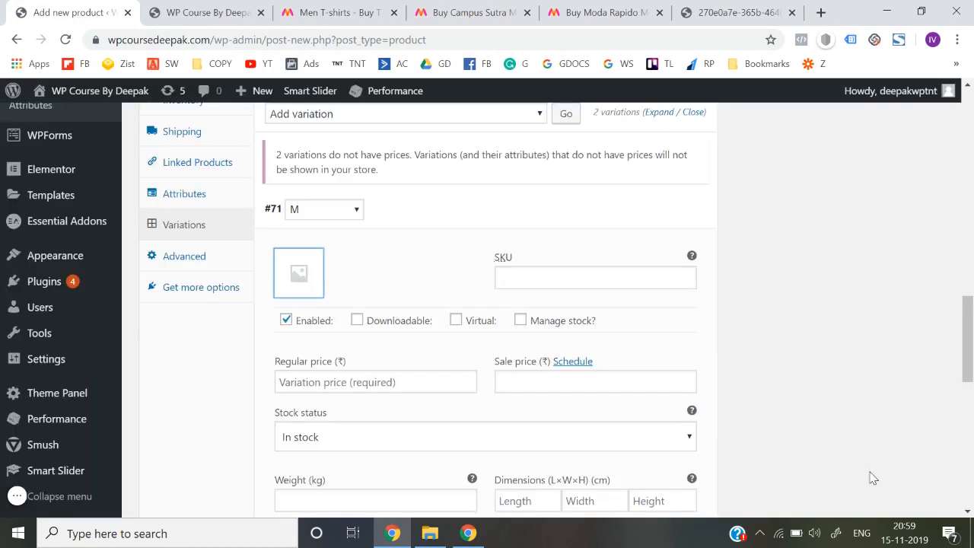
Set the M variation's SKU to TU7, regular price to 1188 and sale price to 488, and collapse the variation.
left_click(555, 270)
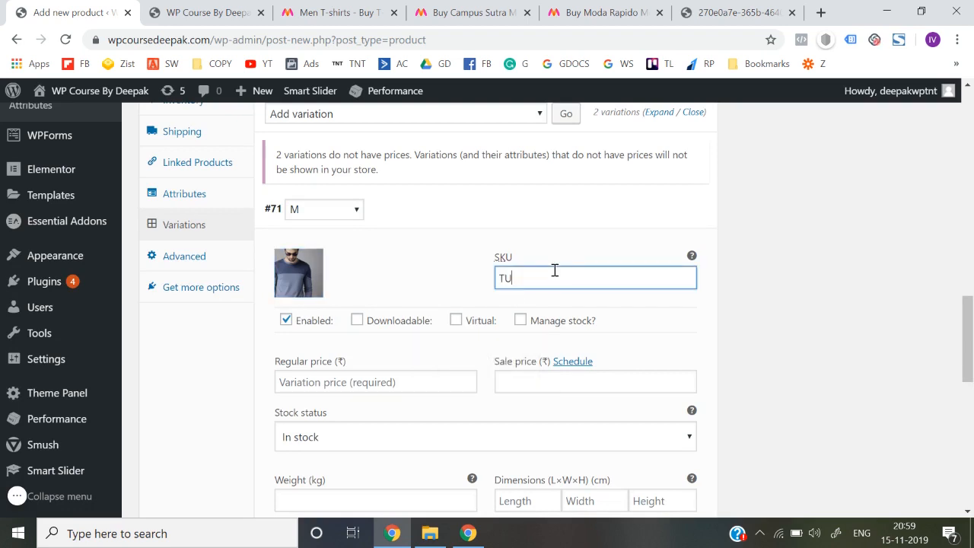
left_click(411, 383)
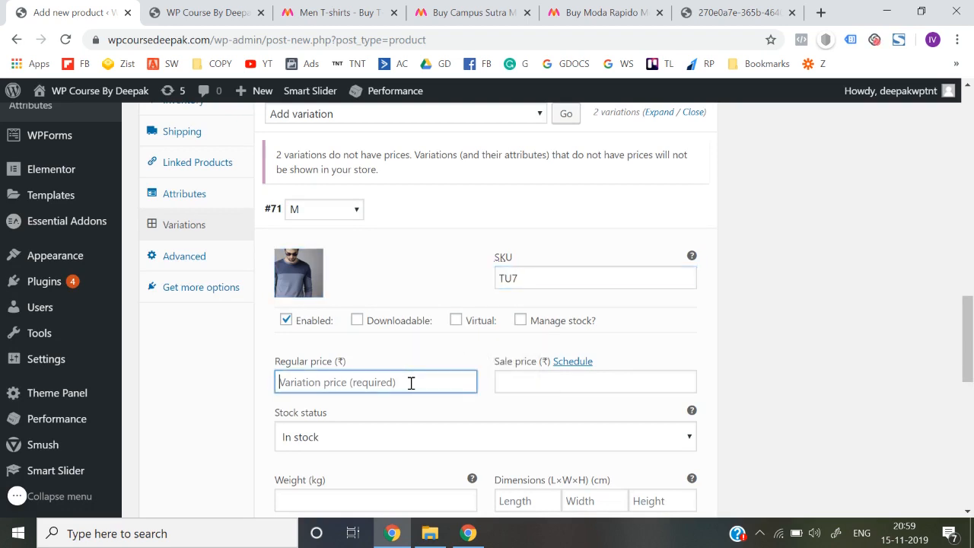
type("1188")
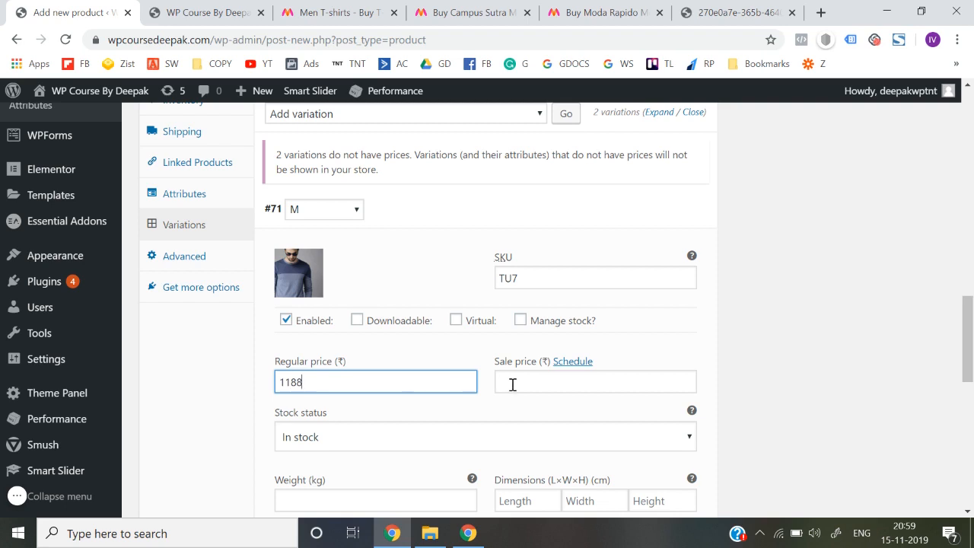
left_click(512, 384)
type("488")
scroll(512, 385, "down", 2)
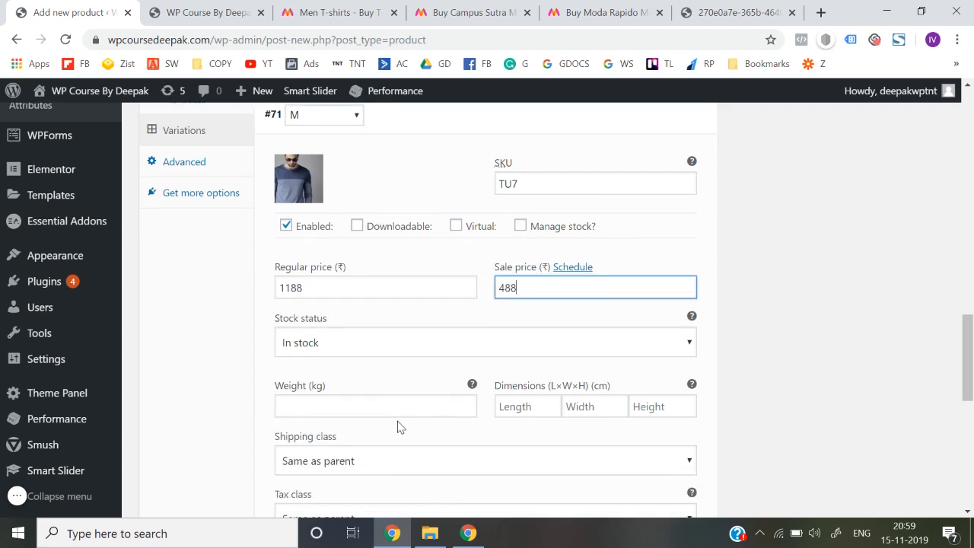
scroll(426, 408, "down", 2)
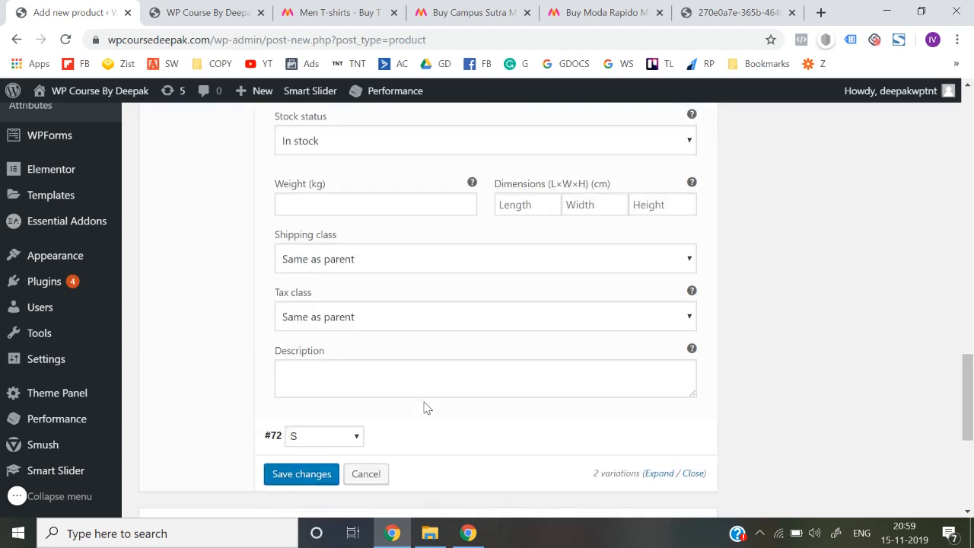
scroll(424, 408, "up", 5)
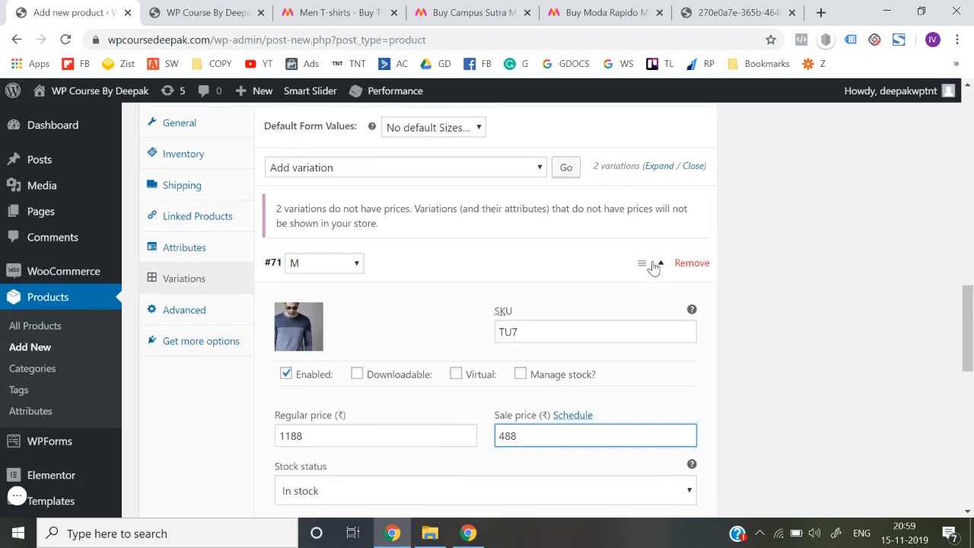
left_click(661, 270)
Upload 2.jpg and set it as the image of the S variation.
scroll(585, 218, "down", 1)
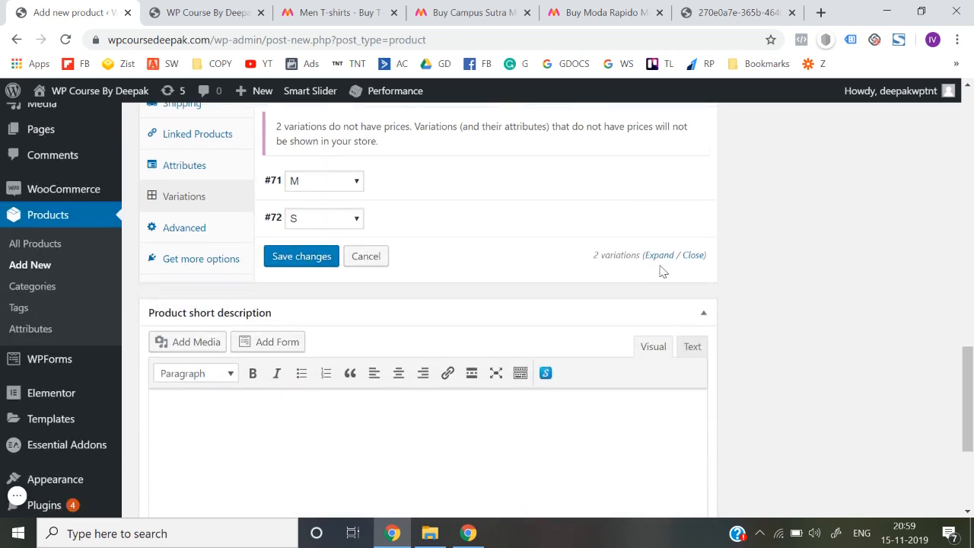
left_click(586, 219)
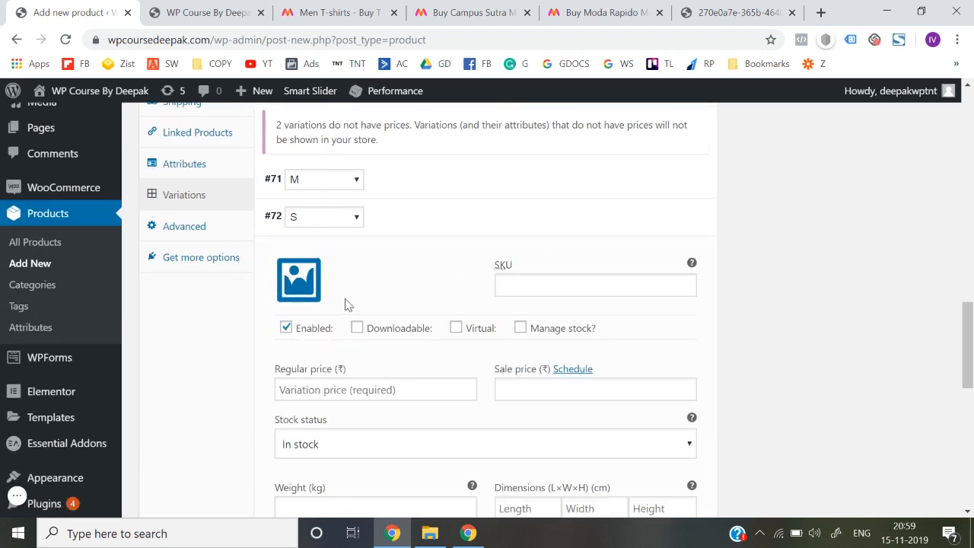
left_click(298, 279)
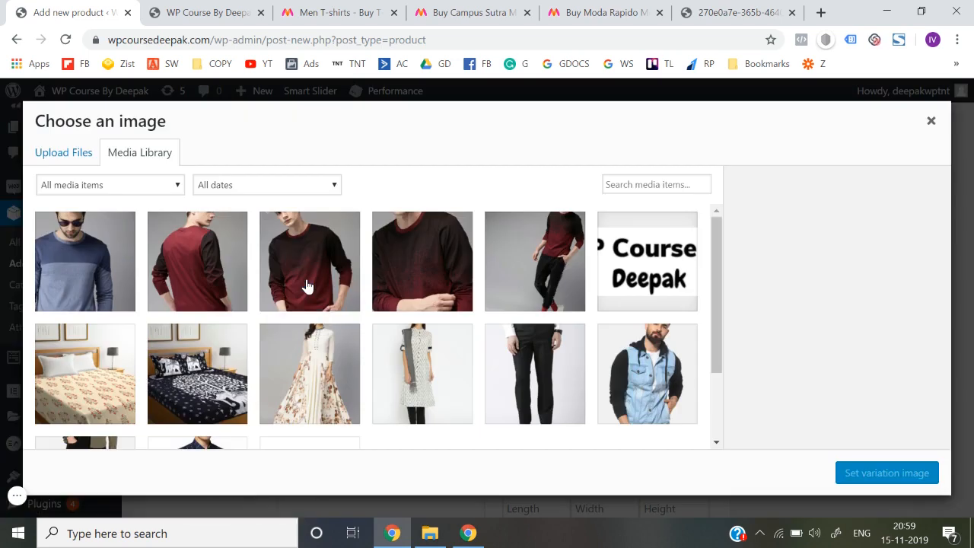
left_click(61, 153)
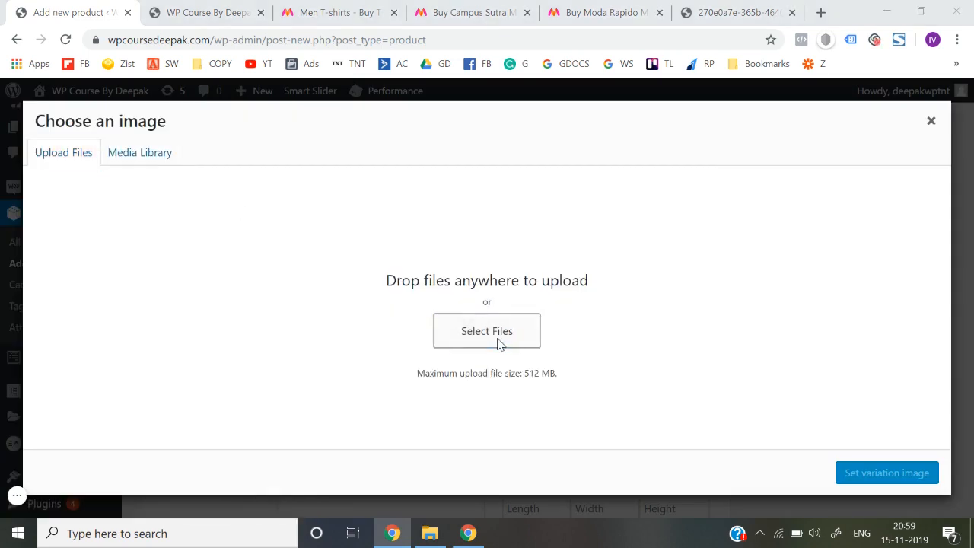
left_click(487, 331)
double_click(242, 138)
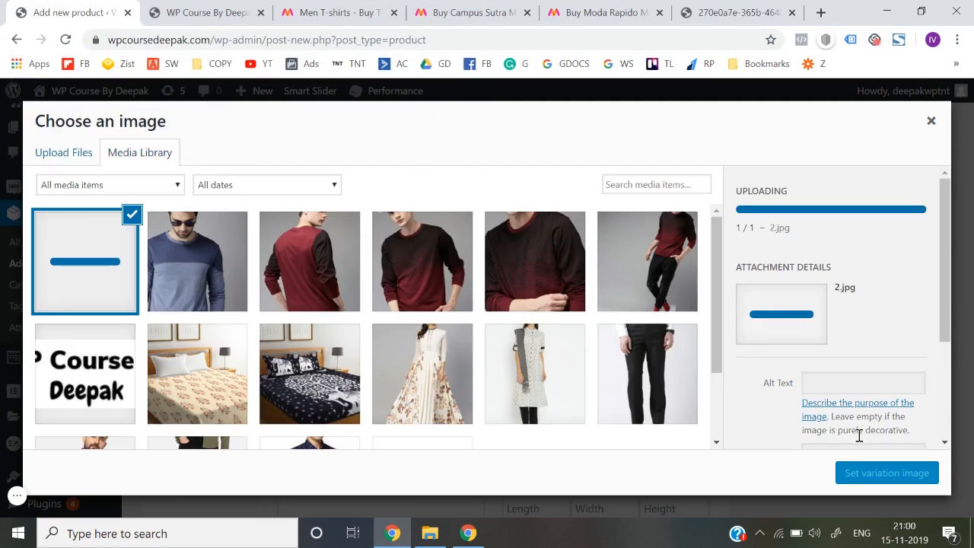
left_click(886, 473)
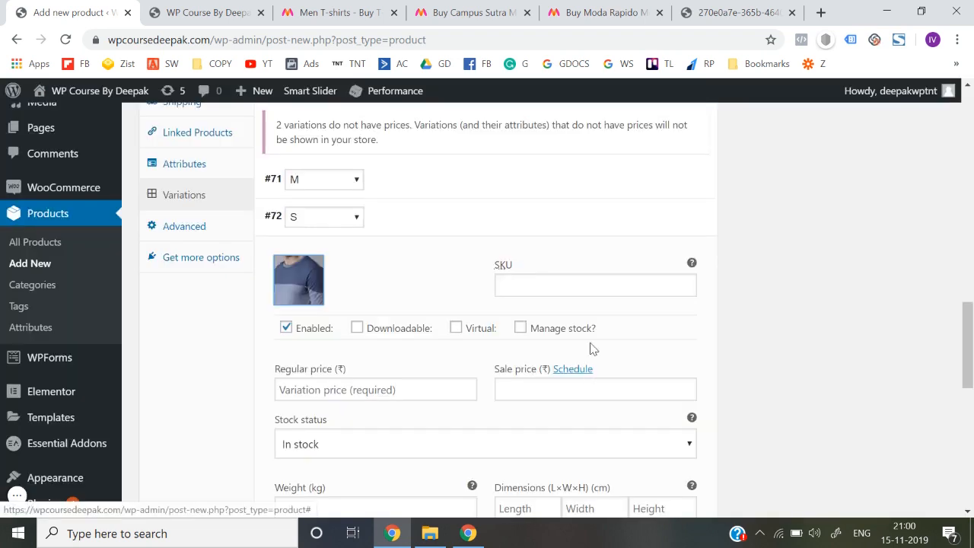
Set the S variation's SKU to Yueywu, its regular price to 1177 and its sale price to 345.
left_click(566, 294)
type("Yueywu")
scroll(565, 295, "down", 1)
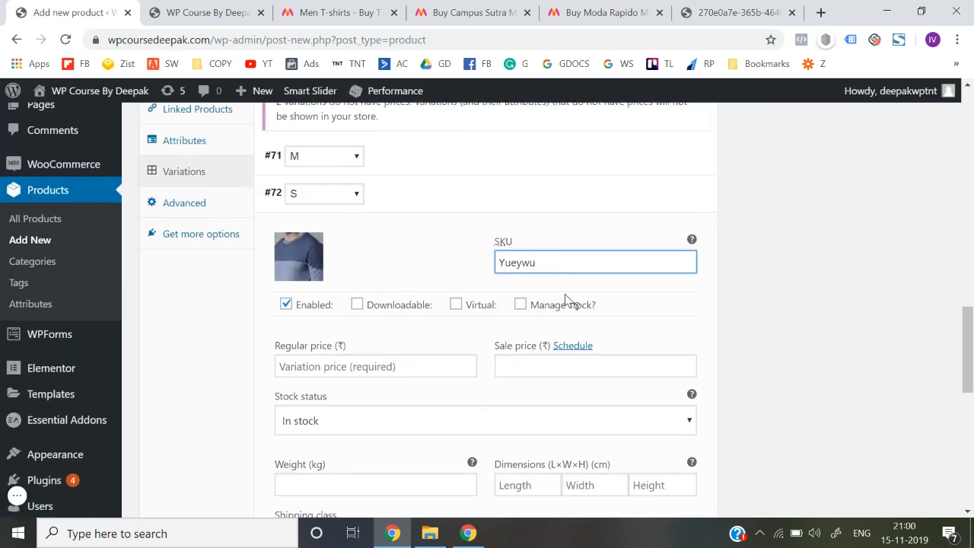
left_click(409, 357)
type("1177")
key("Tab")
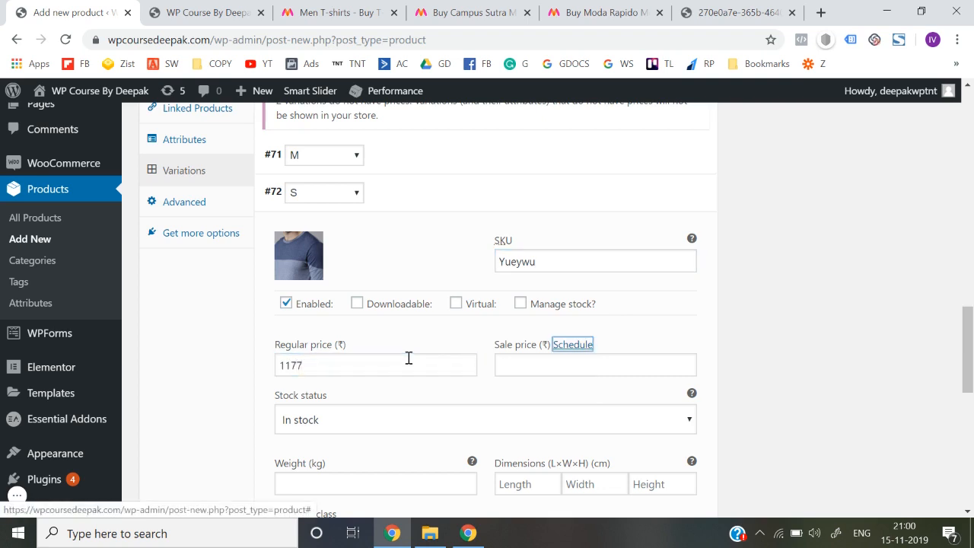
left_click(550, 357)
type("345")
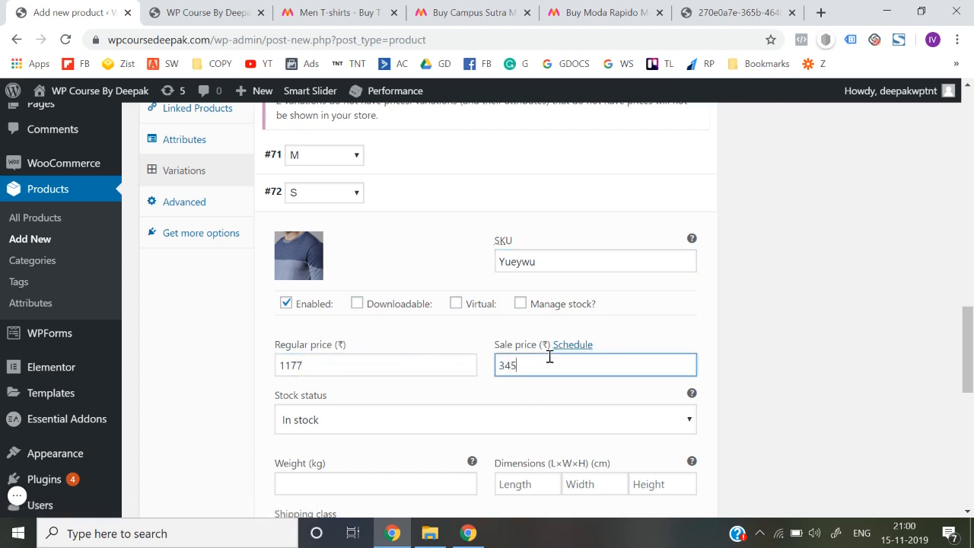
Expand the M variation to check its details, and collapse both the M and S variations.
scroll(550, 360, "down", 3)
scroll(637, 281, "up", 4)
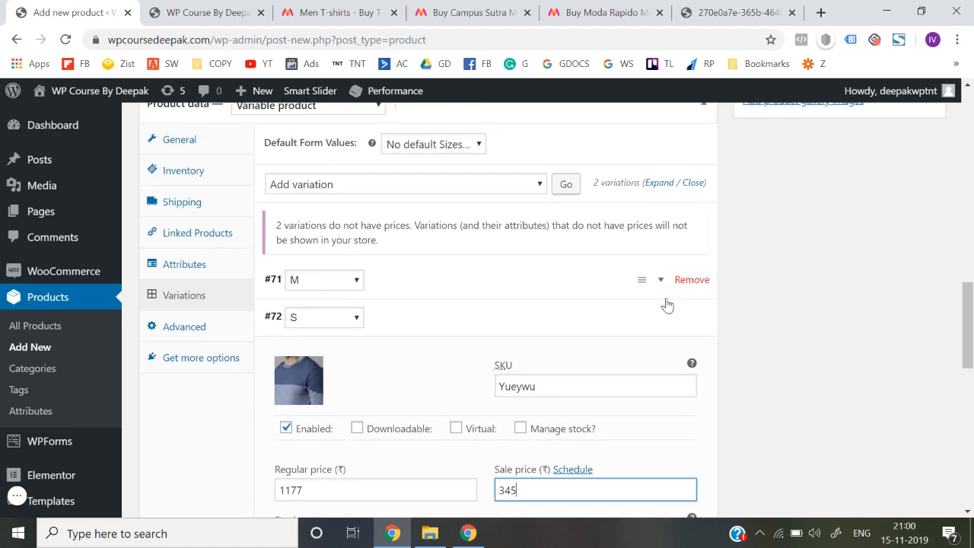
left_click(660, 282)
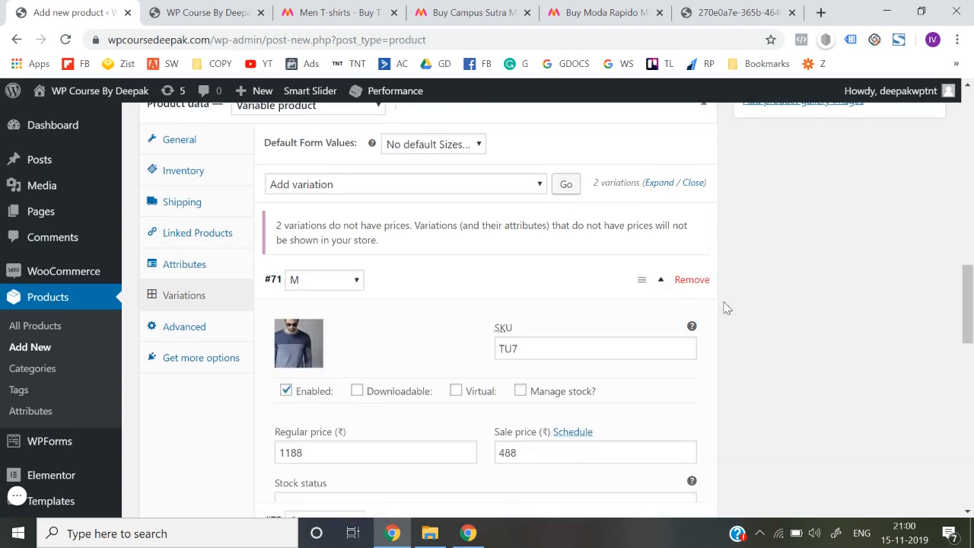
left_click(662, 282)
scroll(804, 327, "down", 1)
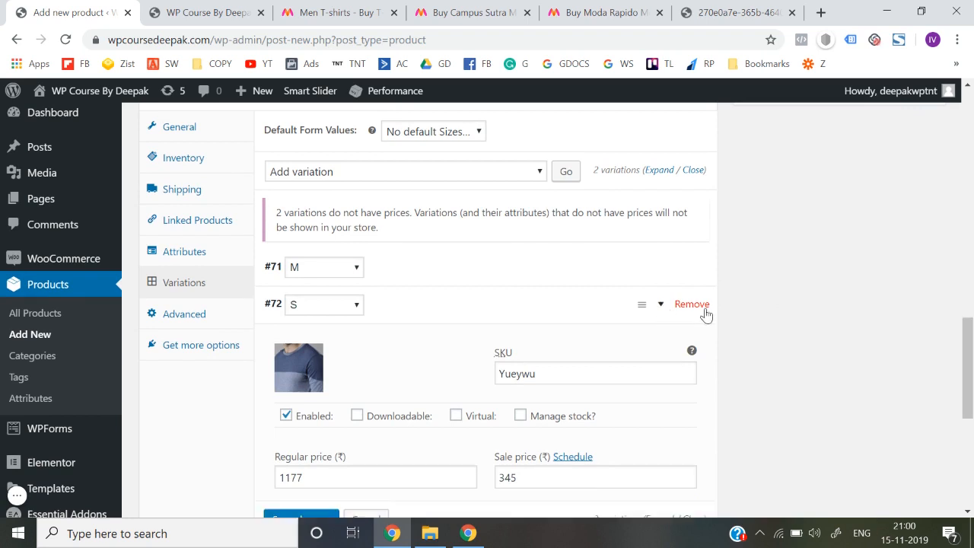
left_click(706, 314)
Copy the product details, from the description through Material & Care, from the Moda Rapido page into the product short description.
scroll(798, 348, "down", 2)
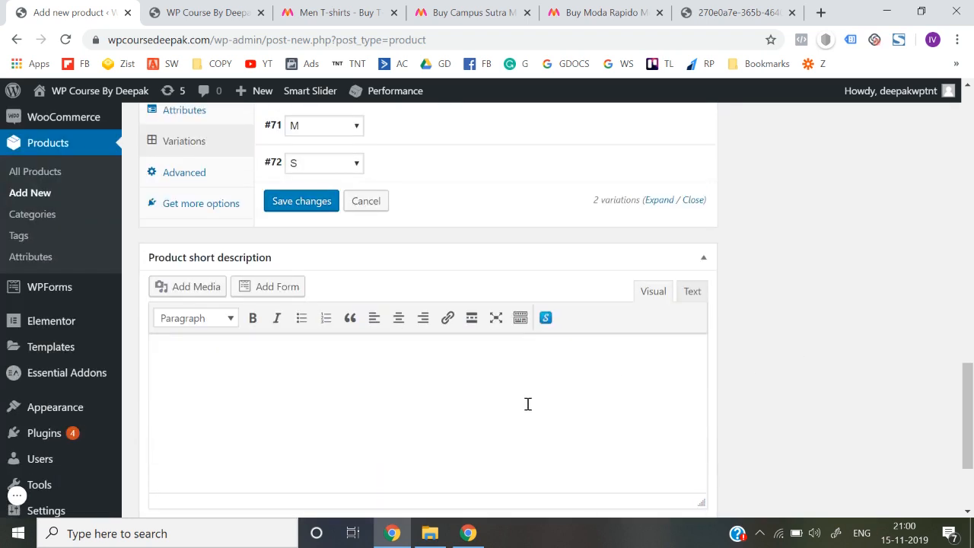
left_click(601, 12)
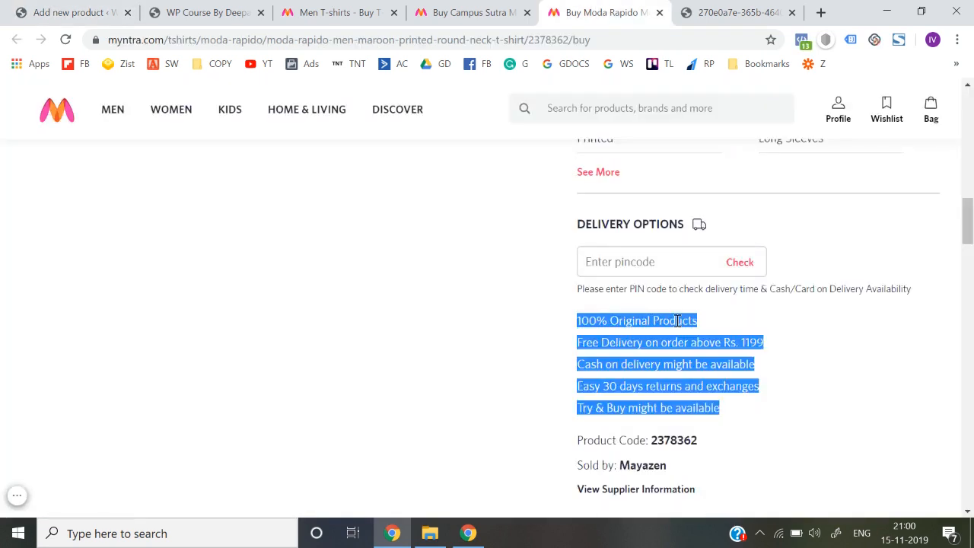
scroll(679, 326, "up", 8)
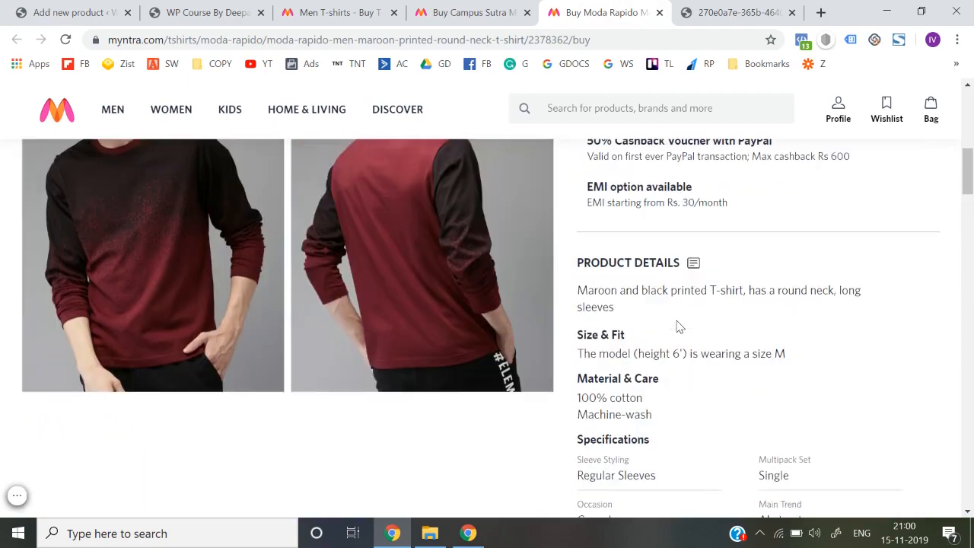
scroll(674, 320, "up", 4)
scroll(634, 341, "down", 2)
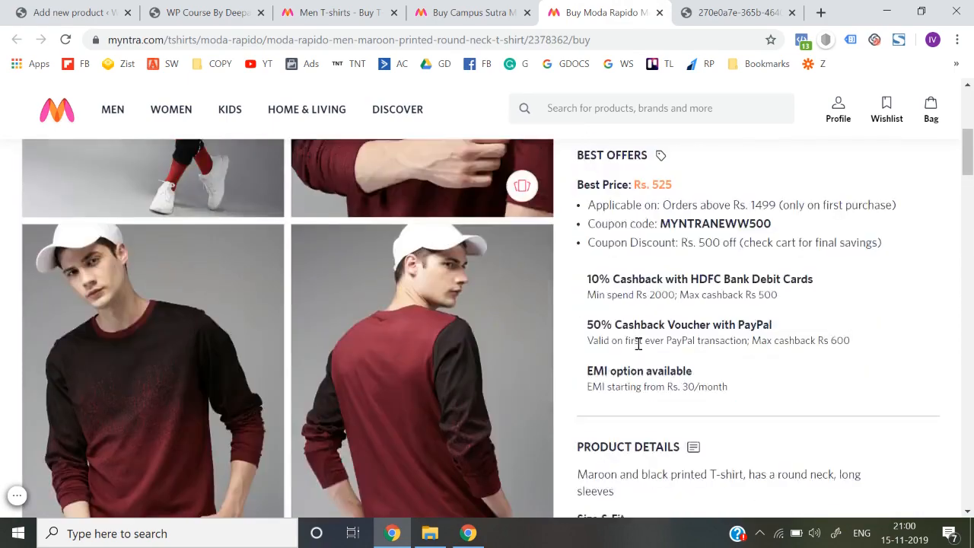
scroll(639, 344, "up", 2)
scroll(639, 344, "down", 2)
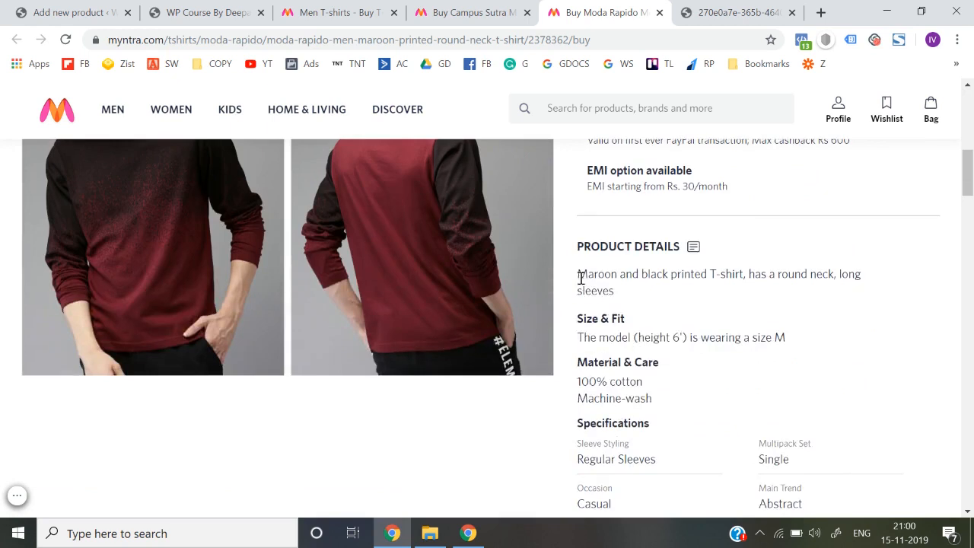
left_click_drag(581, 275, 662, 407)
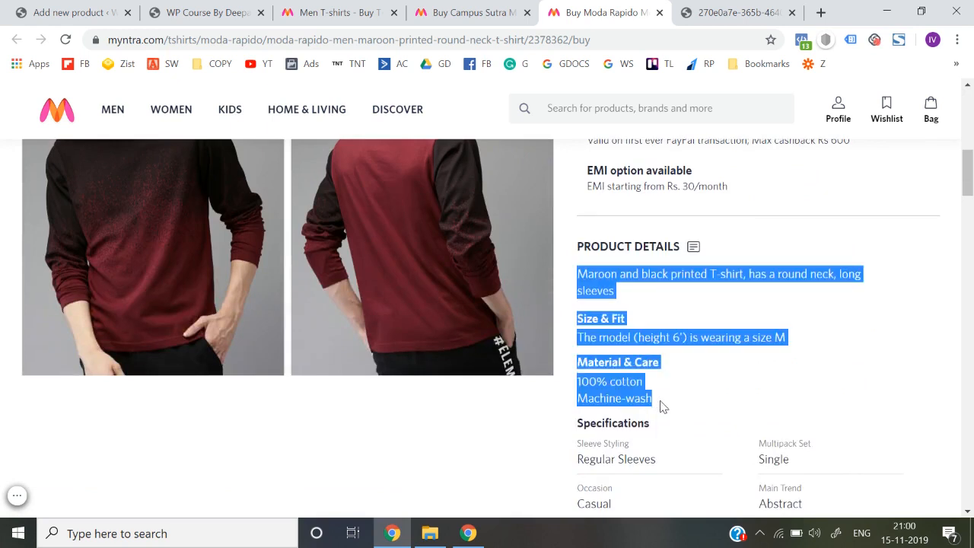
left_click(74, 13)
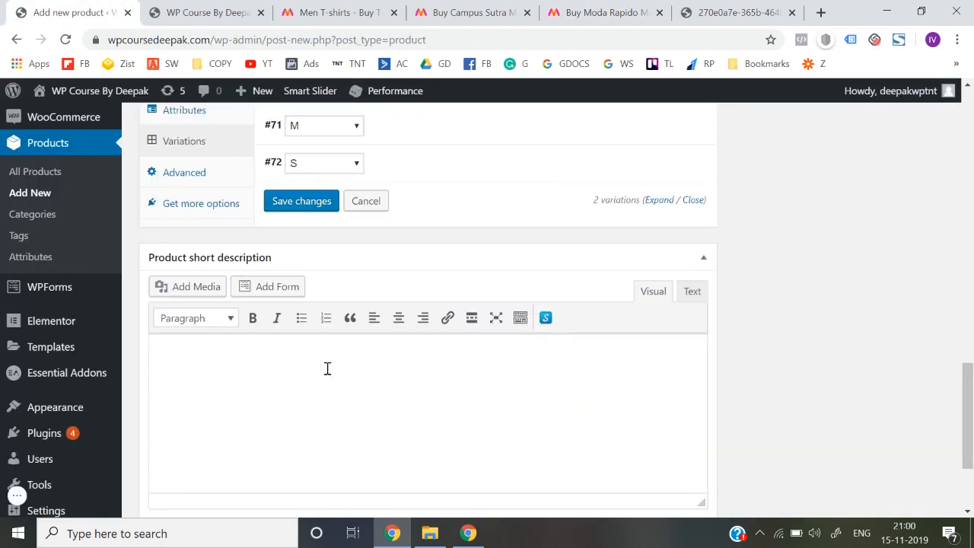
key("ctrl+v")
Set 2-1.jpg from the media library as the product image.
scroll(799, 387, "up", 10)
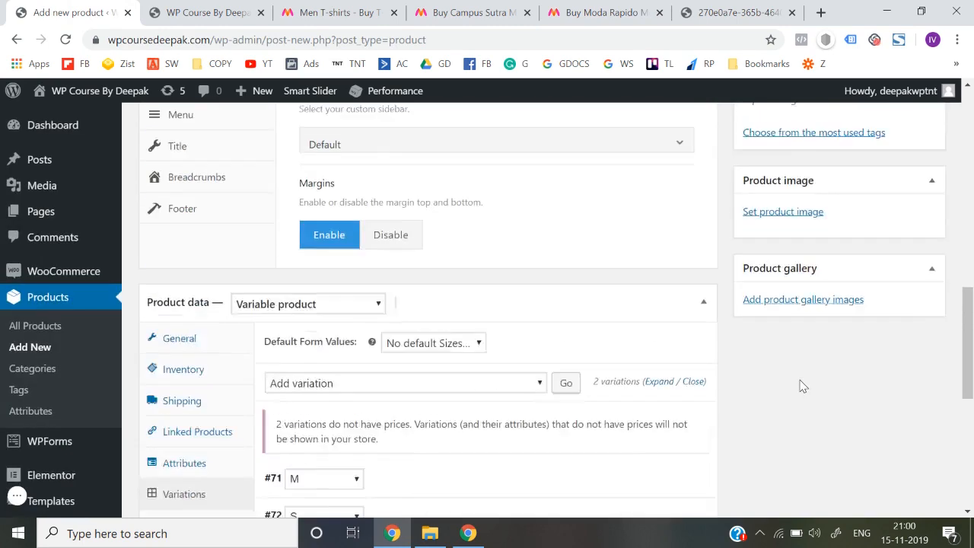
scroll(800, 386, "down", 1)
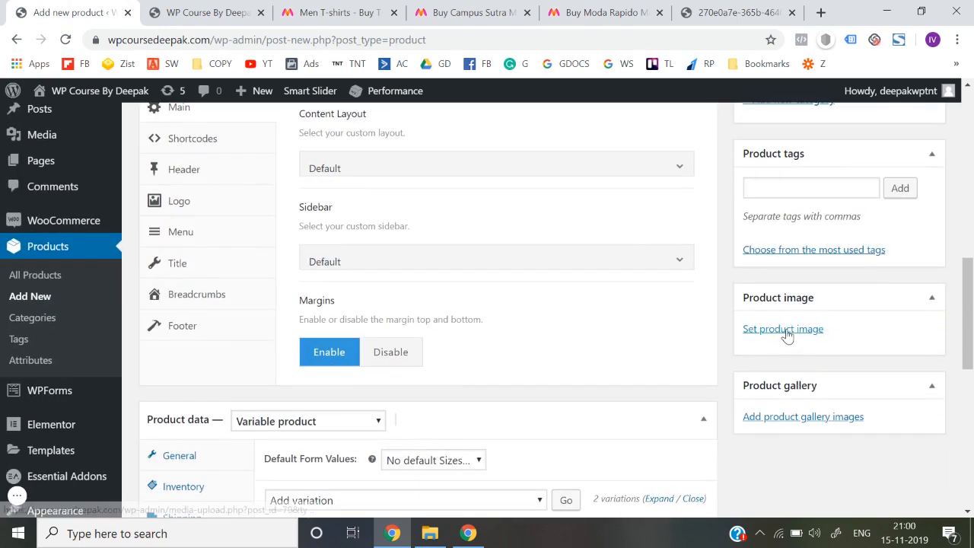
left_click(787, 332)
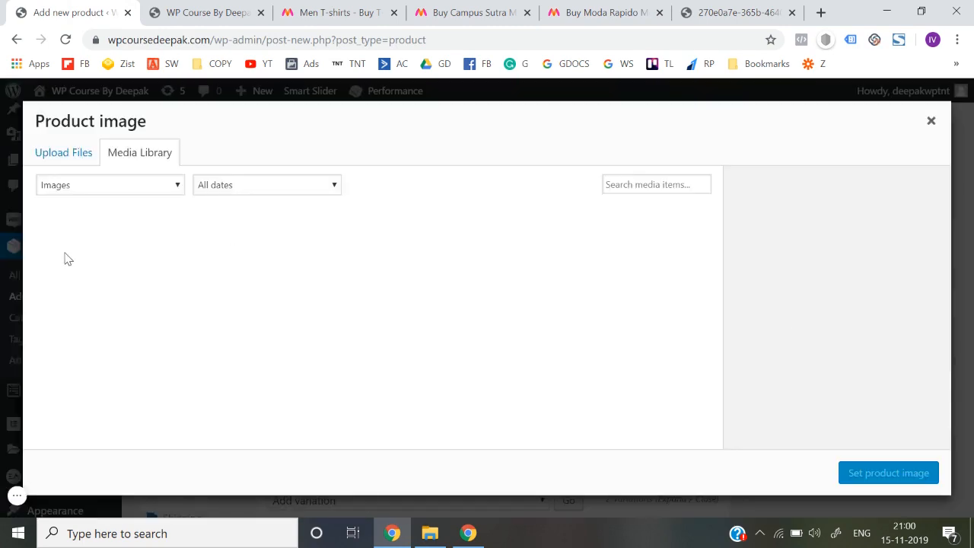
left_click(70, 252)
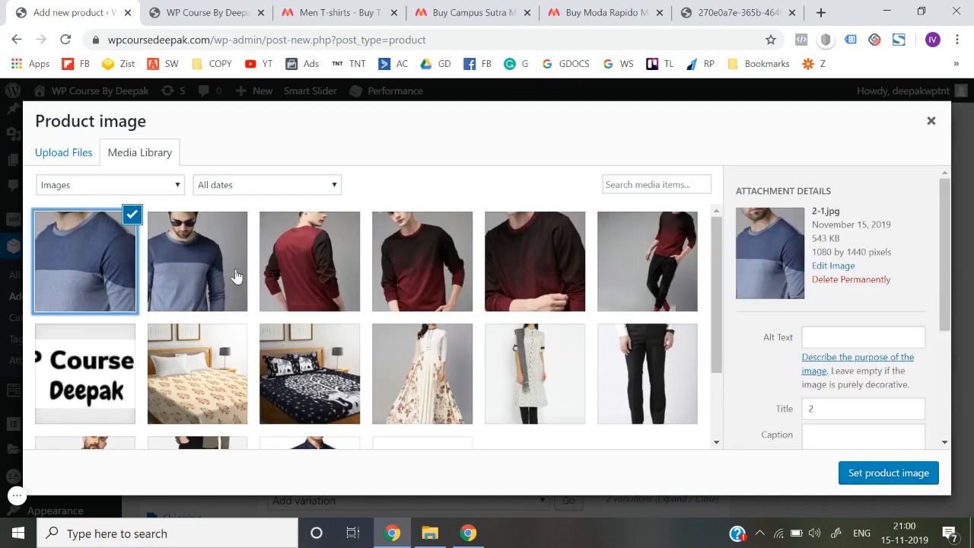
left_click(855, 472)
Start adding product gallery images and select 1-1.jpg from the media library.
scroll(857, 365, "down", 2)
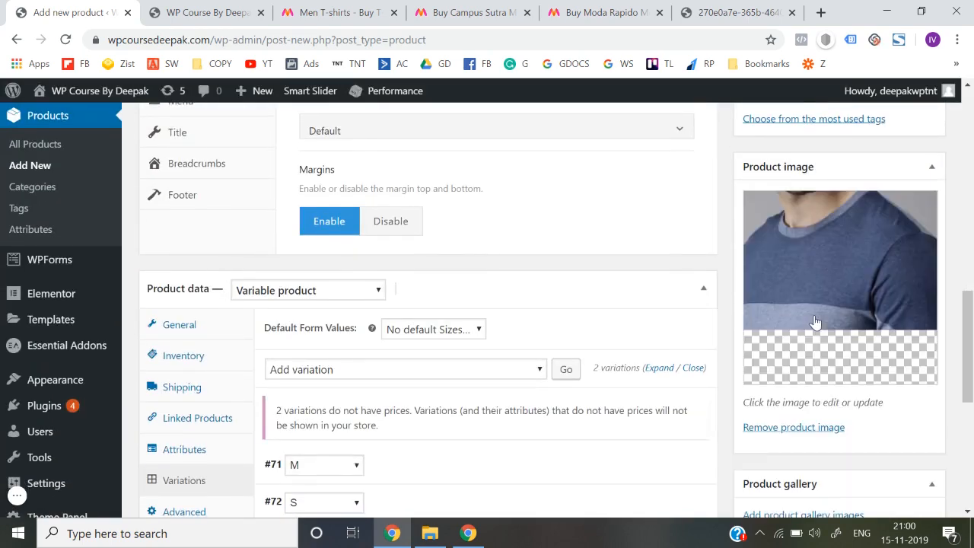
scroll(815, 437, "down", 2)
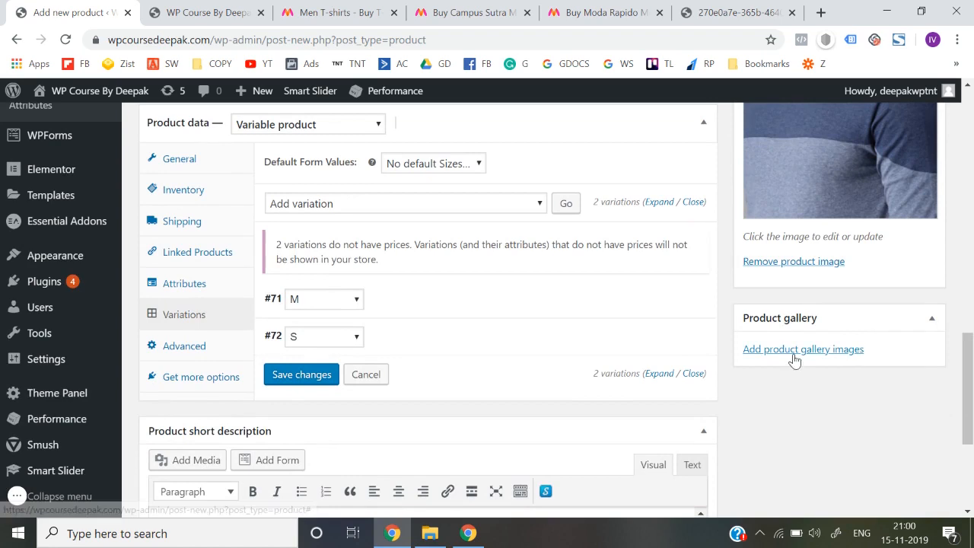
left_click(796, 359)
left_click(86, 271)
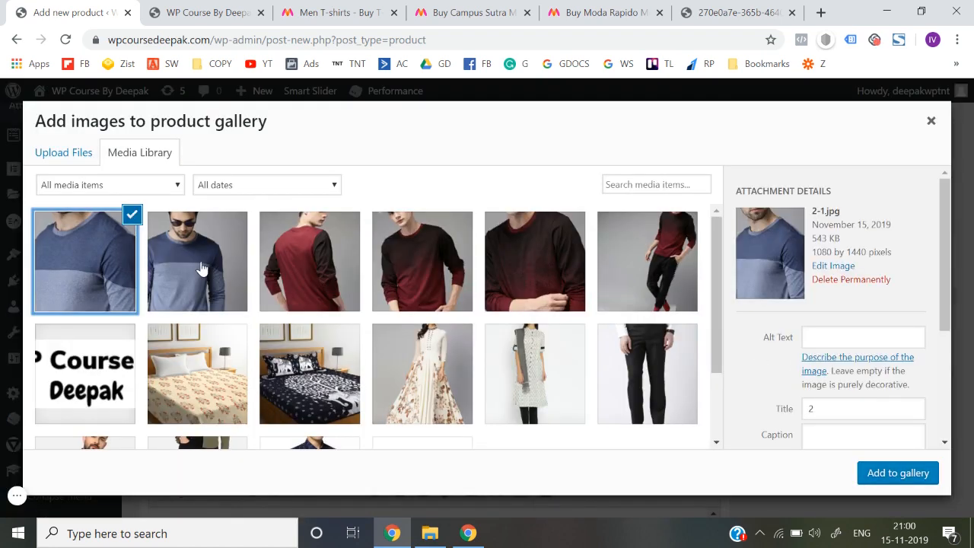
left_click(200, 268)
left_click(103, 276)
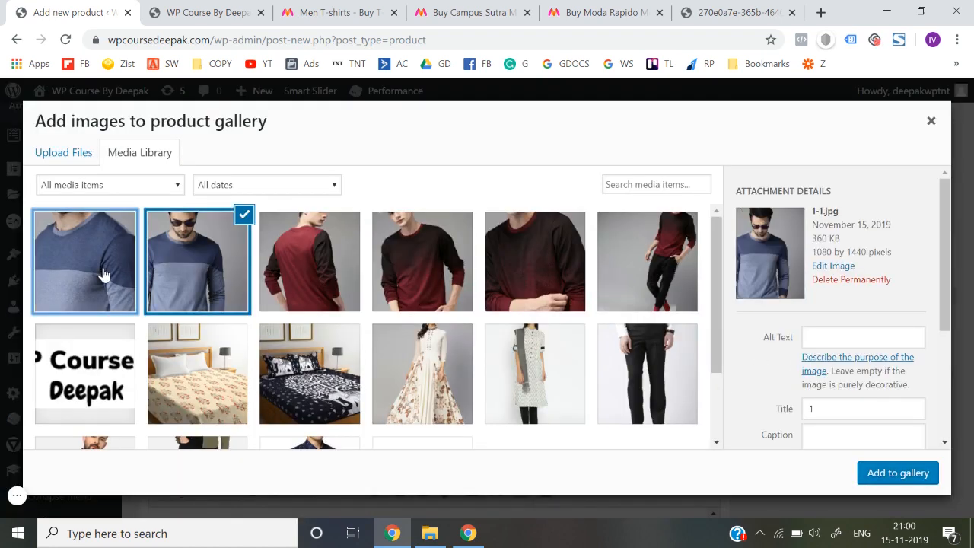
left_click(190, 253)
Upload images 1, 2 and 33 from the Images folder and add the selected images to the product gallery.
left_click(61, 152)
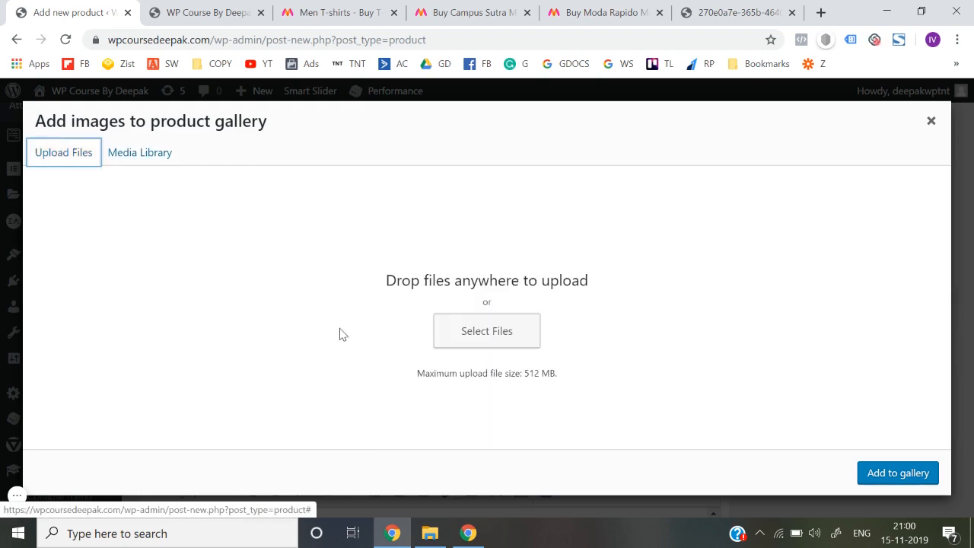
left_click(475, 330)
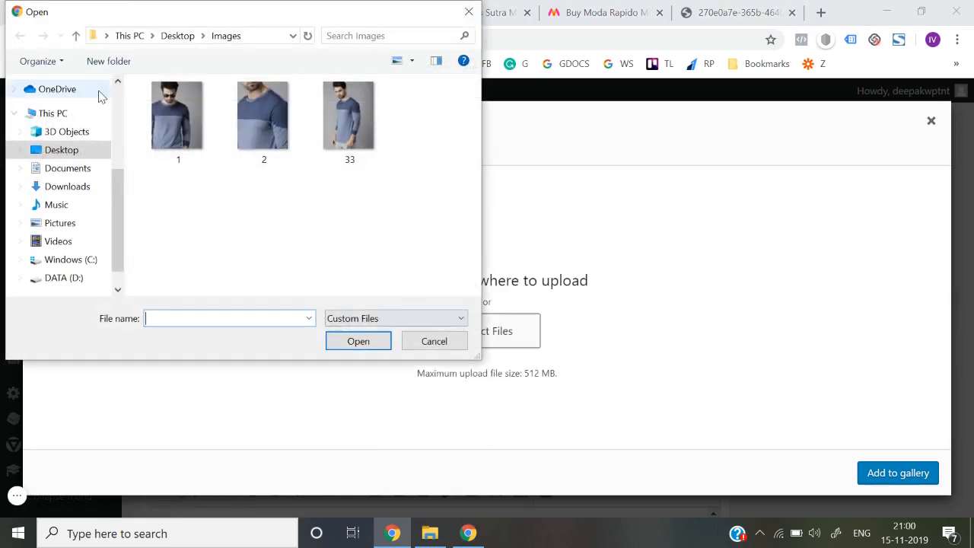
left_click_drag(41, 122, 73, 121)
left_click(189, 124)
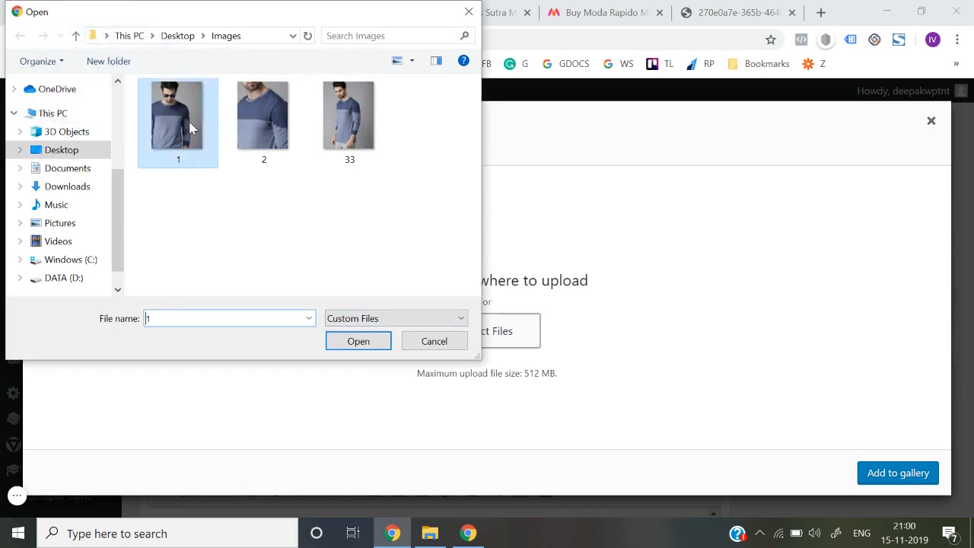
key("ctrl+a")
key("Return")
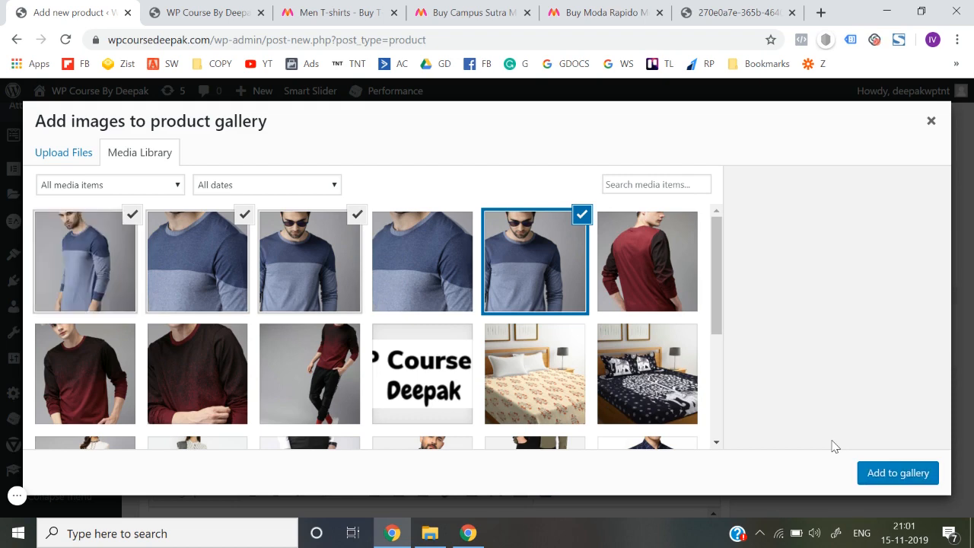
left_click(901, 474)
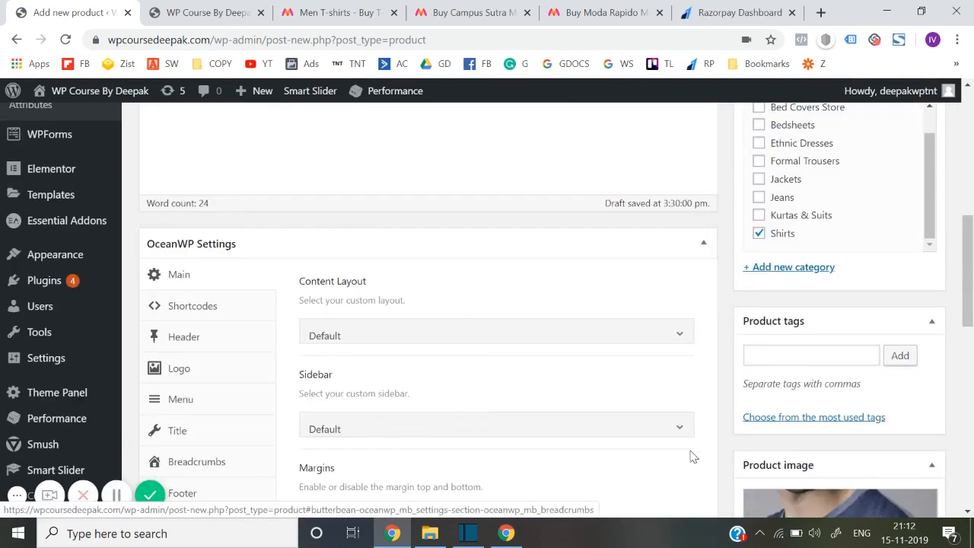
Review the product's settings and publish the Campus Sutra product.
scroll(692, 456, "down", 5)
scroll(815, 424, "up", 3)
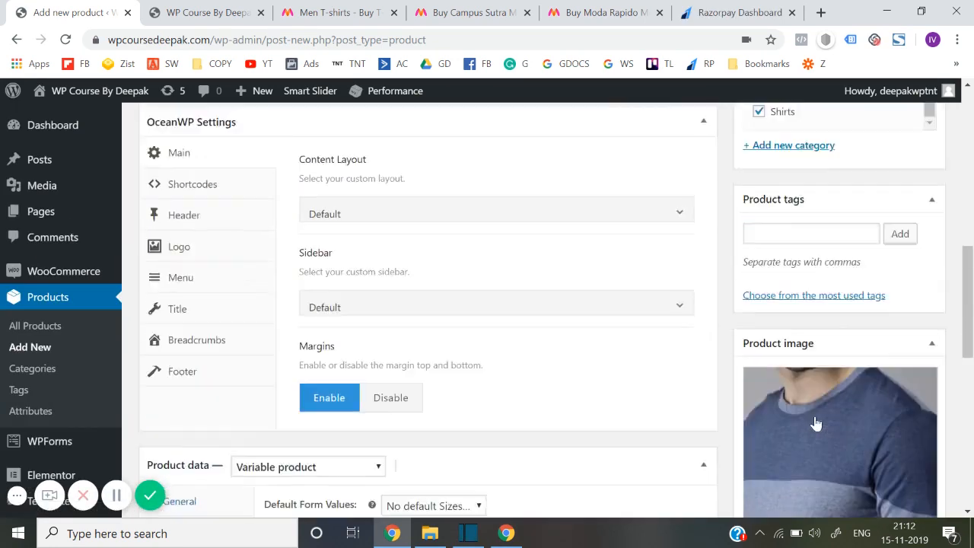
scroll(816, 424, "up", 3)
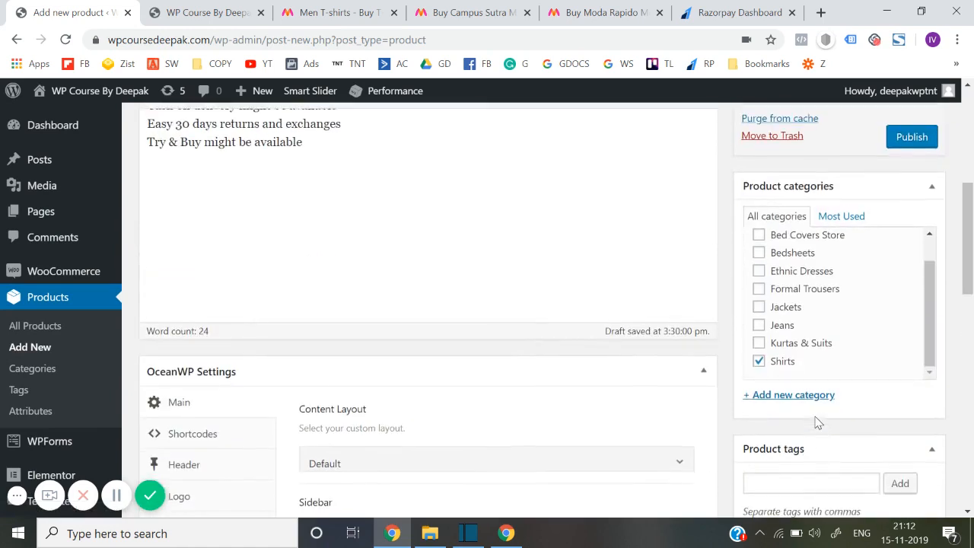
left_click(912, 142)
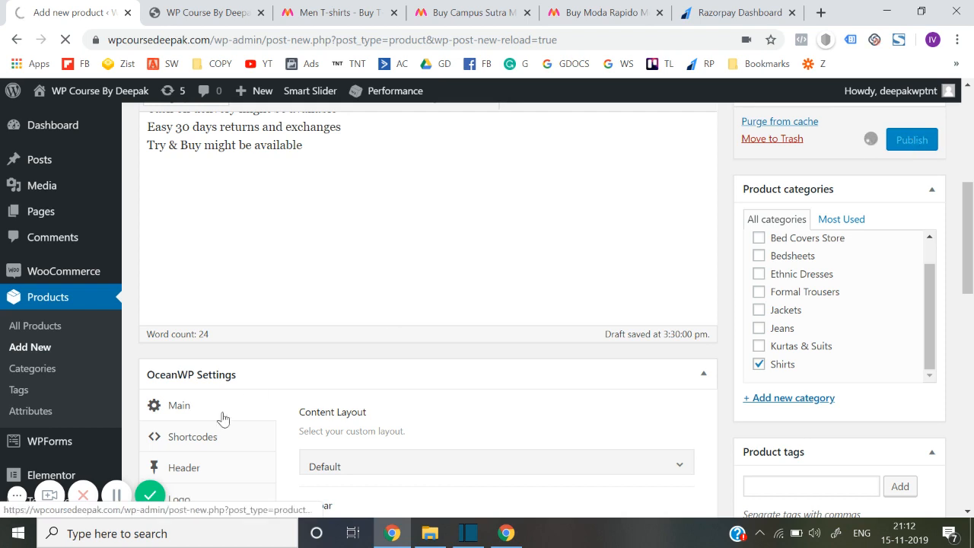
left_click(16, 495)
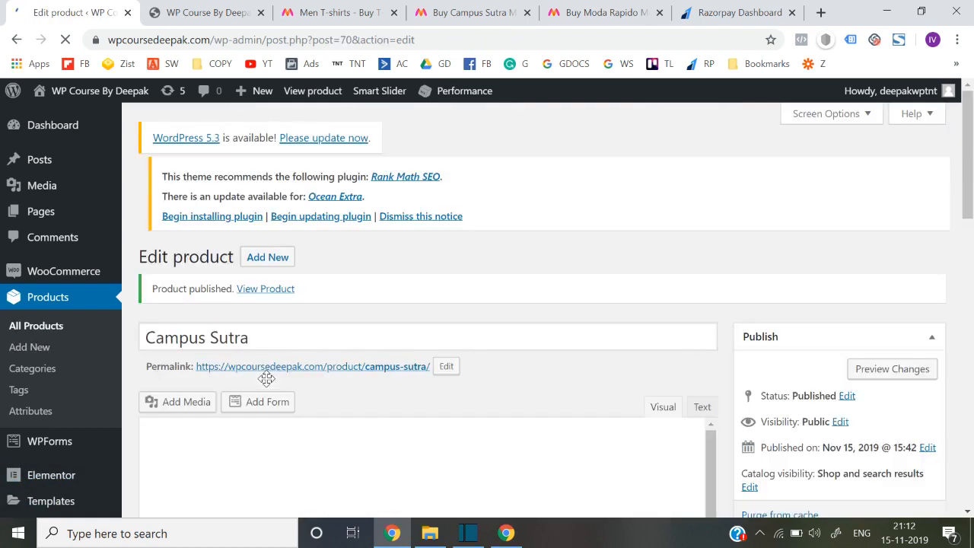
Open the published product page in a new browser tab and review its image, price range, description and size options.
right_click(264, 297)
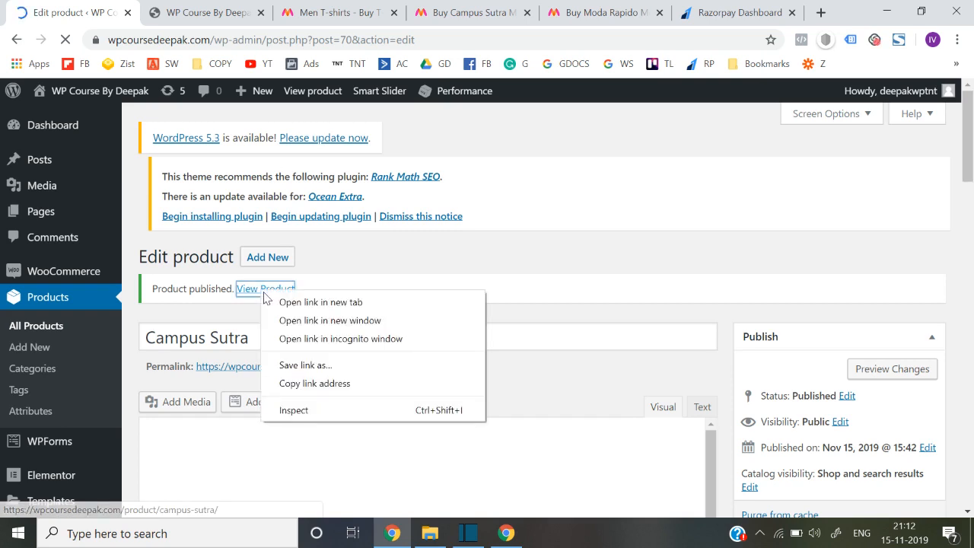
left_click(278, 303)
left_click(213, 8)
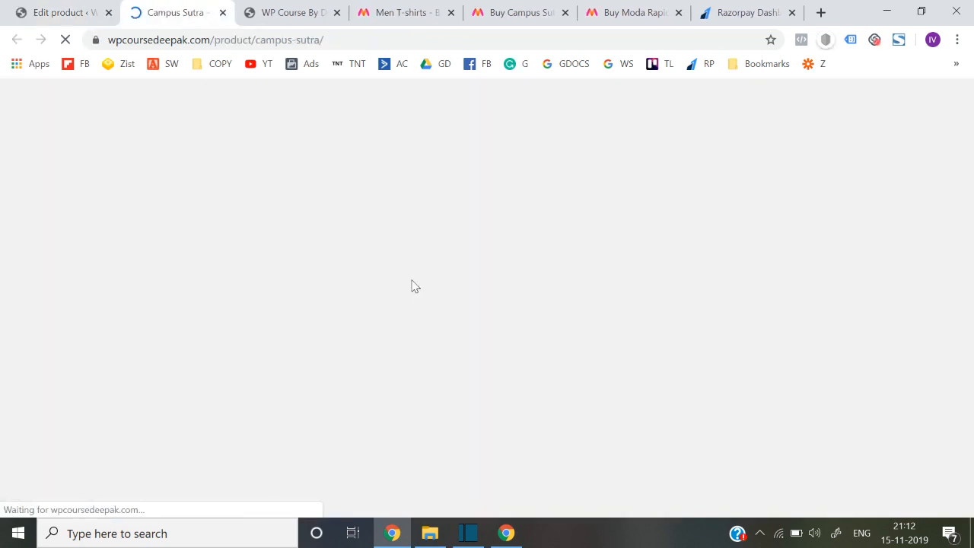
scroll(414, 286, "down", 1)
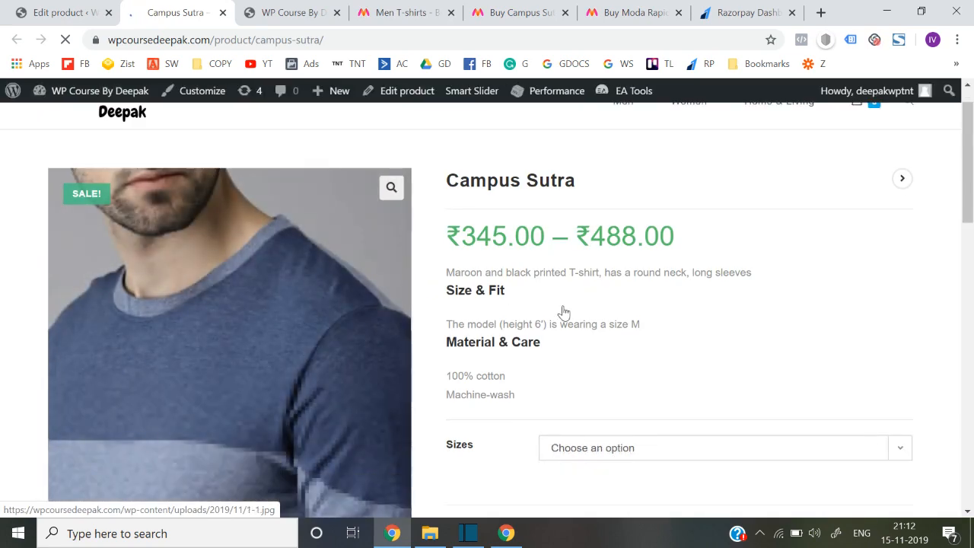
scroll(563, 312, "down", 5)
scroll(564, 312, "up", 4)
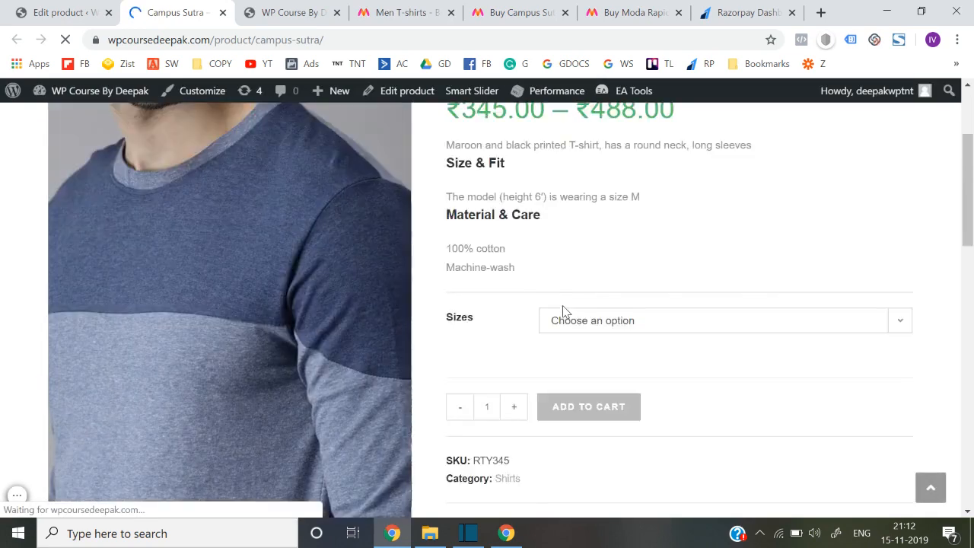
scroll(563, 312, "up", 2)
mouse_move(622, 152)
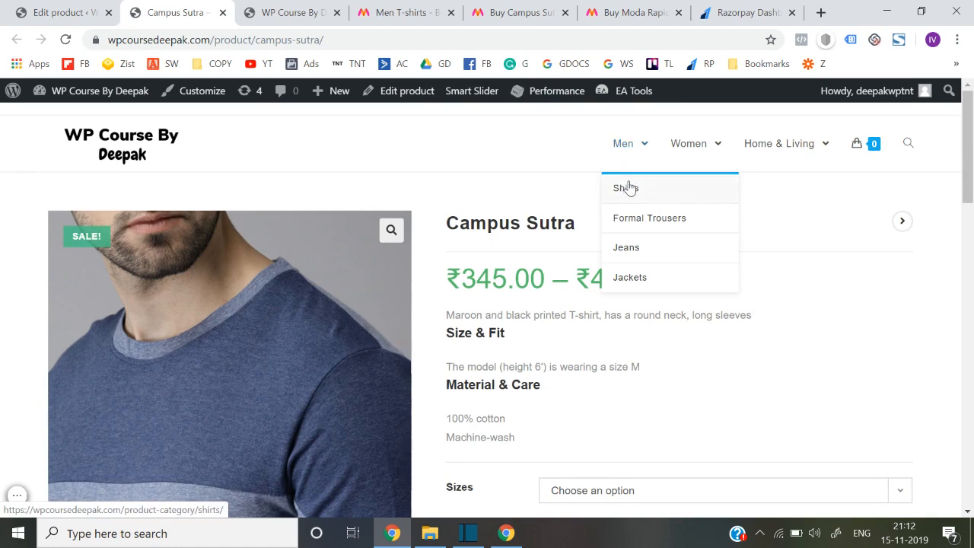
Open the men's Shirts category in the store and review its product listing.
left_click(626, 188)
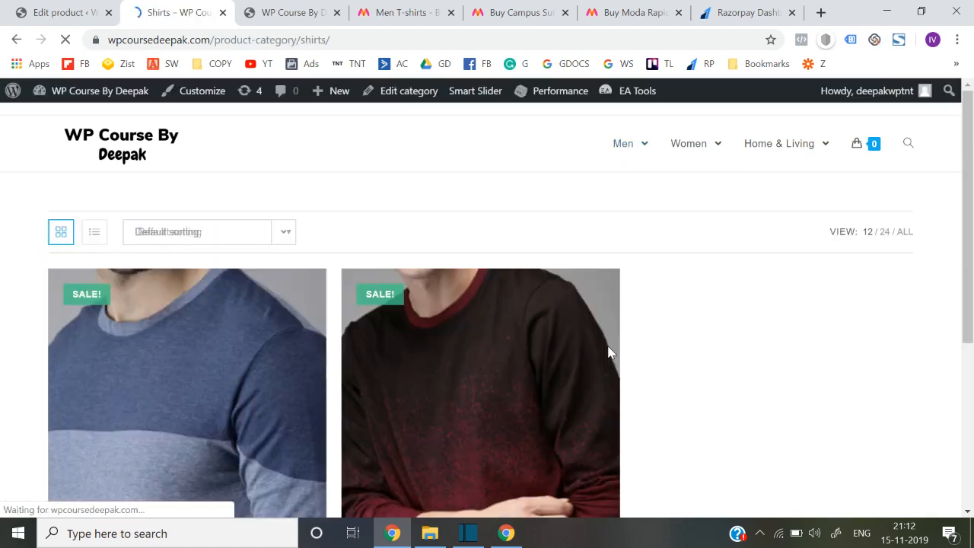
scroll(330, 302, "down", 4)
scroll(487, 324, "up", 2)
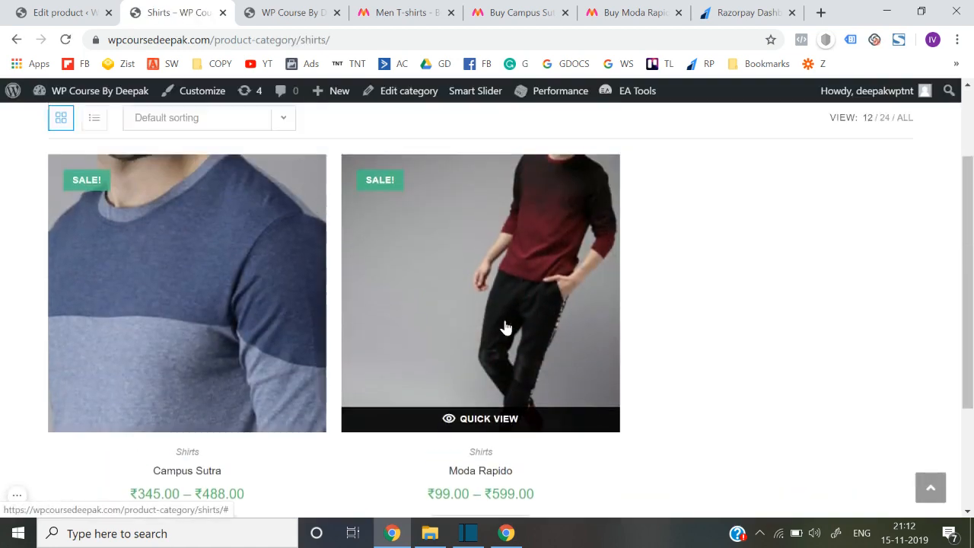
Open the Moda Rapido product page, review its details and size options, and return to the store's home page.
left_click(486, 324)
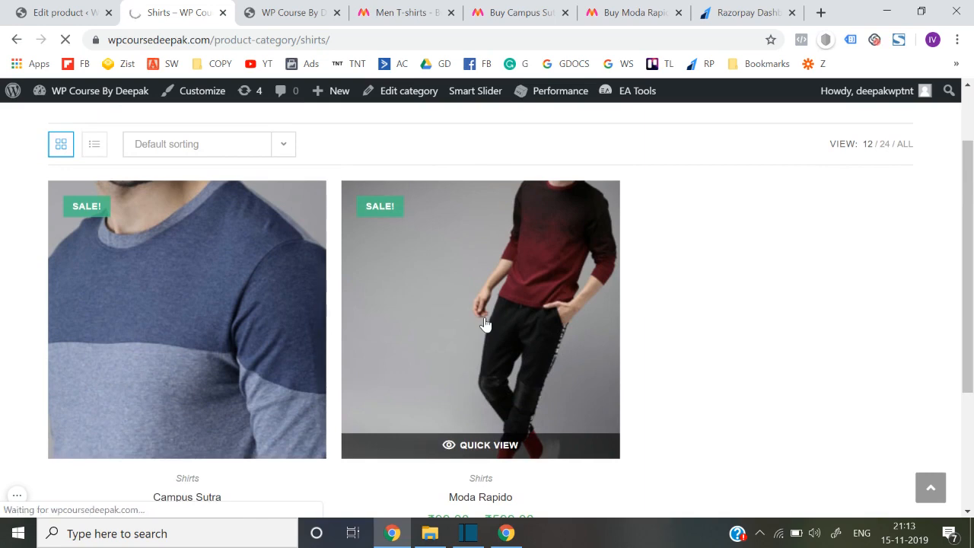
scroll(485, 324, "down", 6)
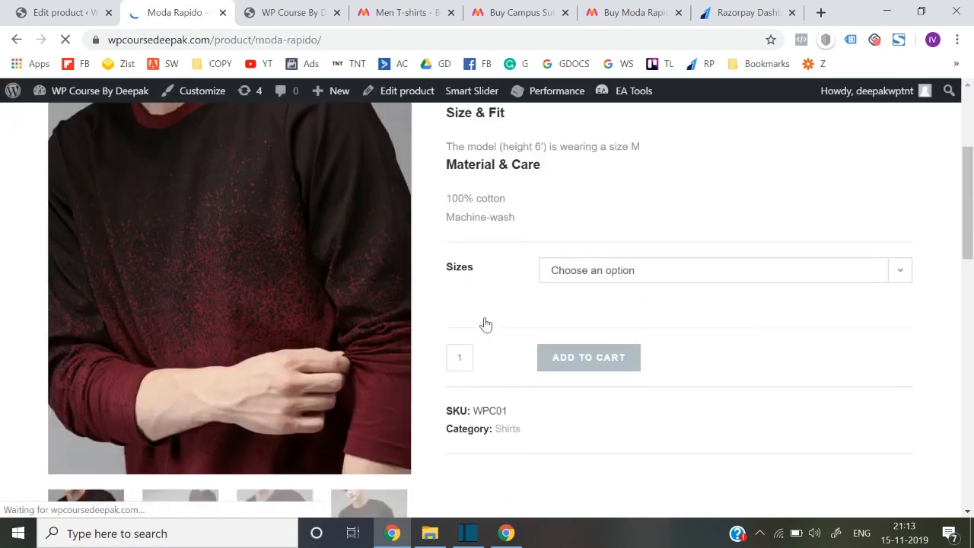
scroll(486, 324, "up", 6)
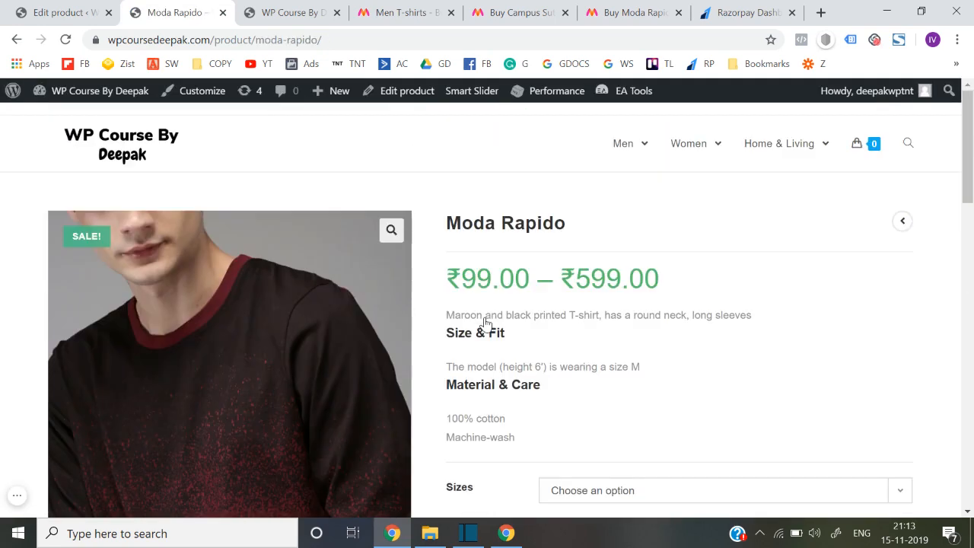
left_click(126, 154)
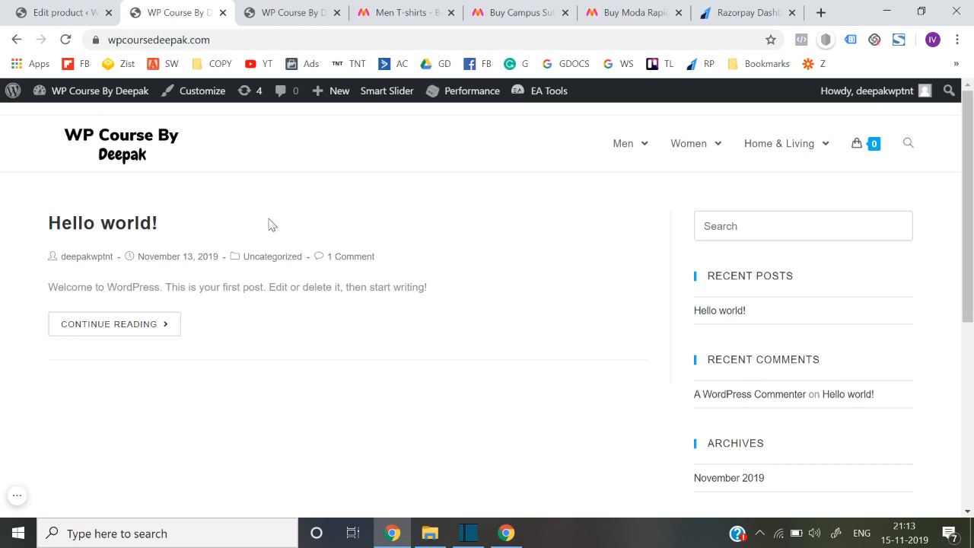
mouse_move(643, 149)
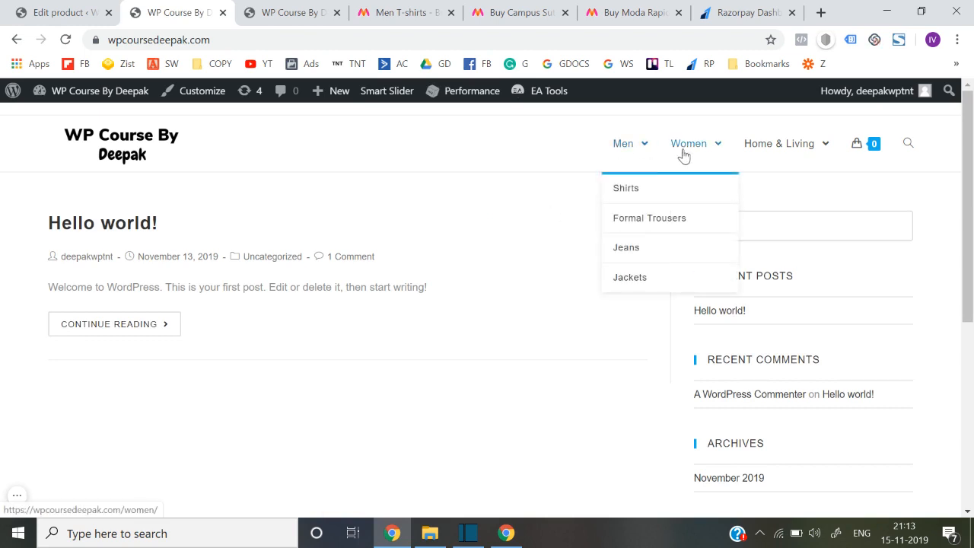